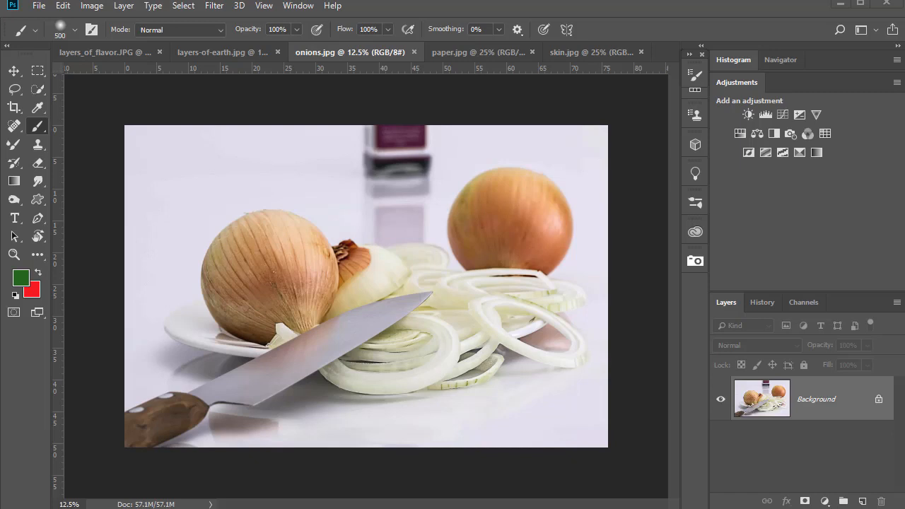
- Browse the open images, viewing layers-of-earth.jpg and layers_of_flavor.JPG before moving on to wood_background.jpg
key(ctrl+Tab)
key(ctrl+Tab)
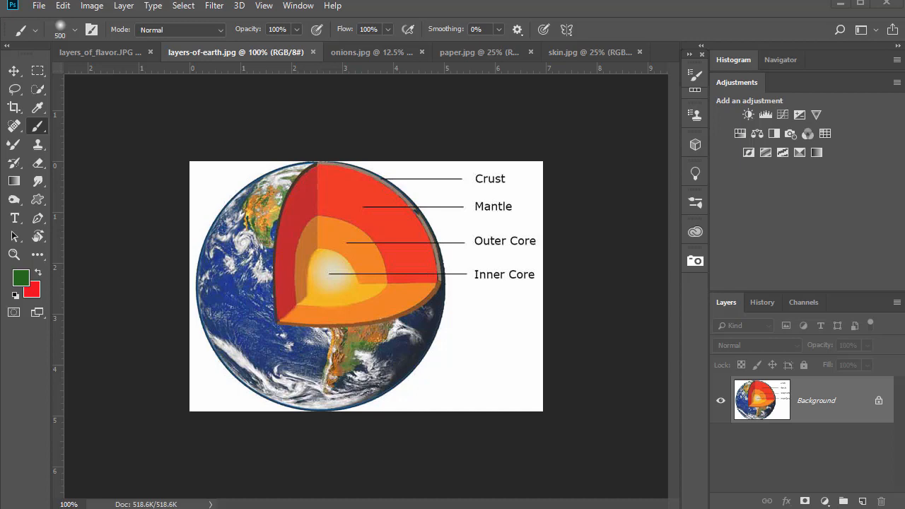
key(ctrl+shift+Tab)
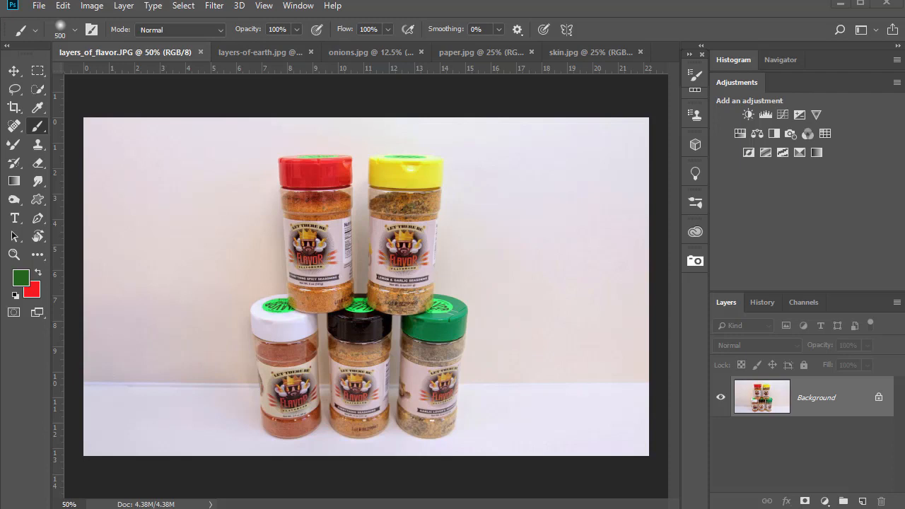
key(ctrl+Tab)
key(ctrl+Tab)
key(ctrl+Tab)
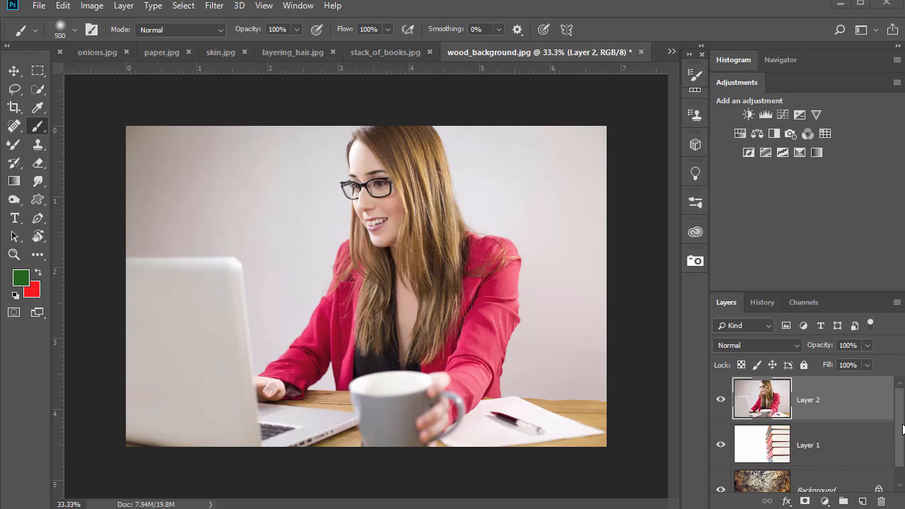
- Select the Background layer, hide Layer 1 and Layer 2 to view it alone, and show both layers again
scroll(902, 445, down, 2)
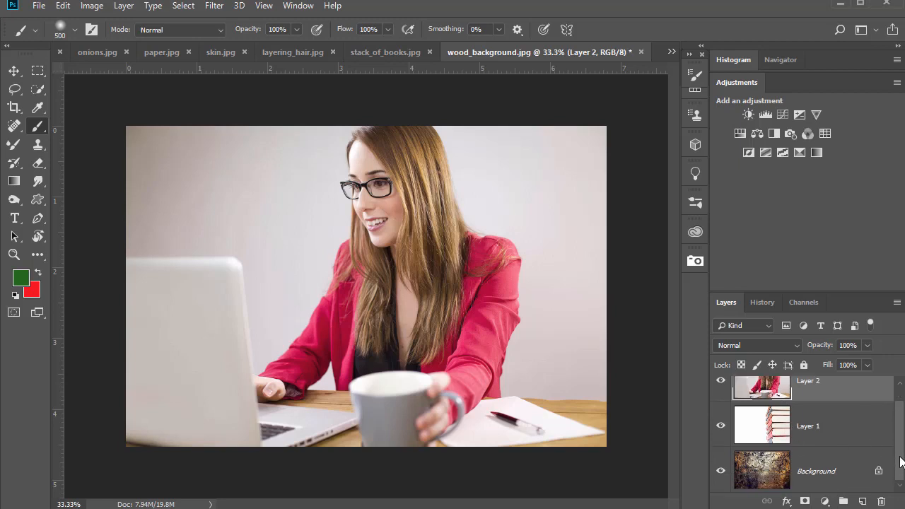
click(779, 463)
click(720, 424)
click(721, 380)
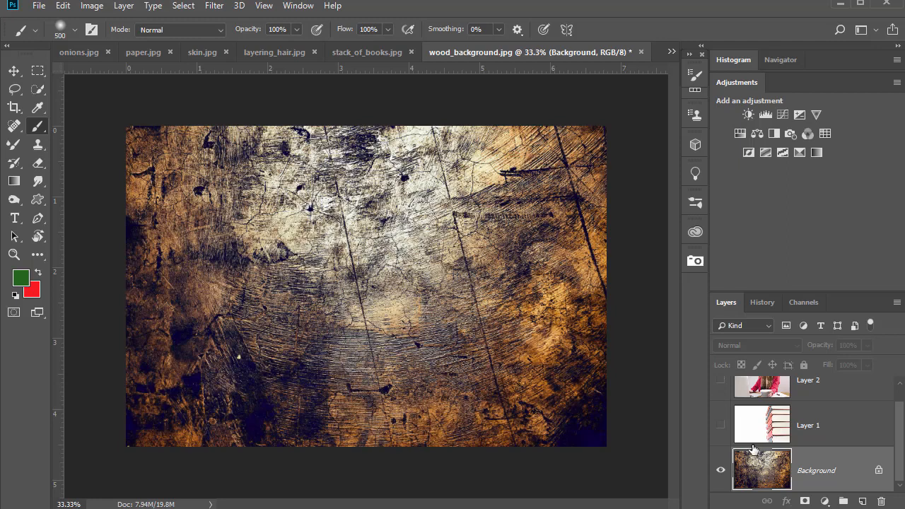
click(720, 425)
click(721, 381)
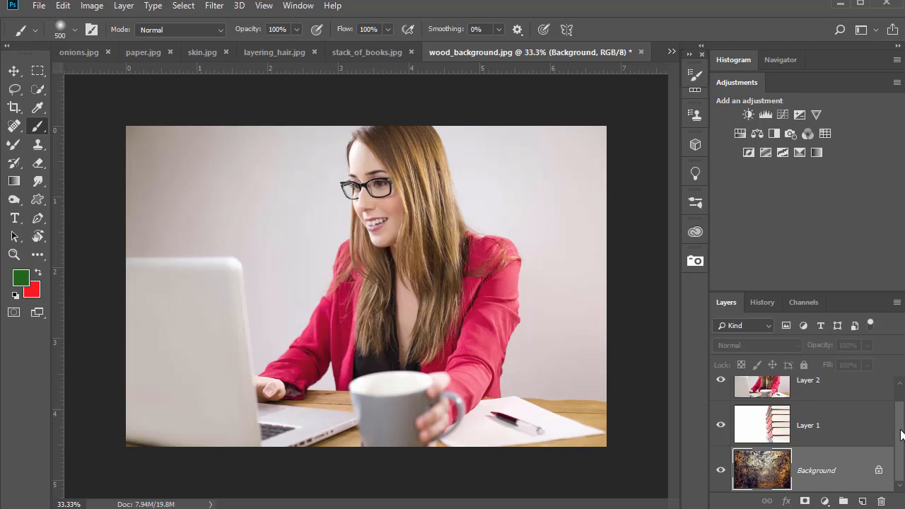
drag(901, 434, 900, 417)
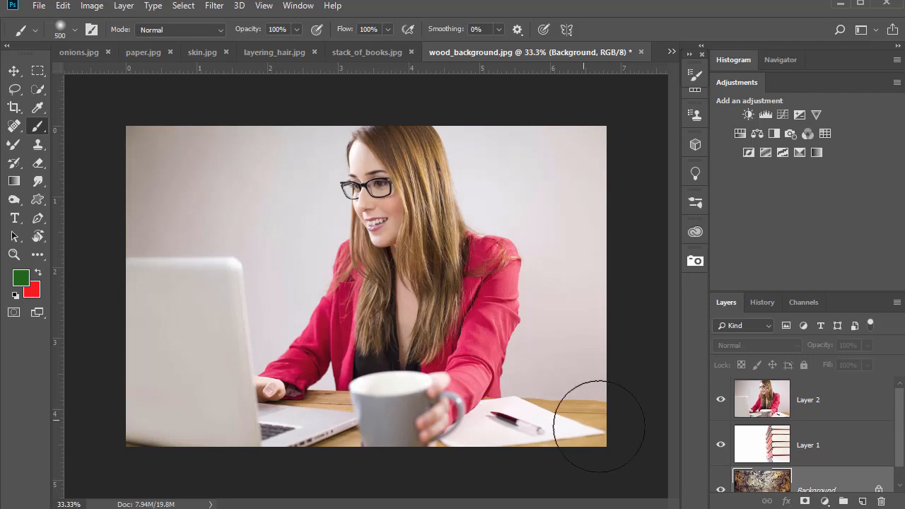
- Hide Layer 2 to view the books on Layer 1, toggle Layer 1 off and on, and show Layer 2 again
click(720, 400)
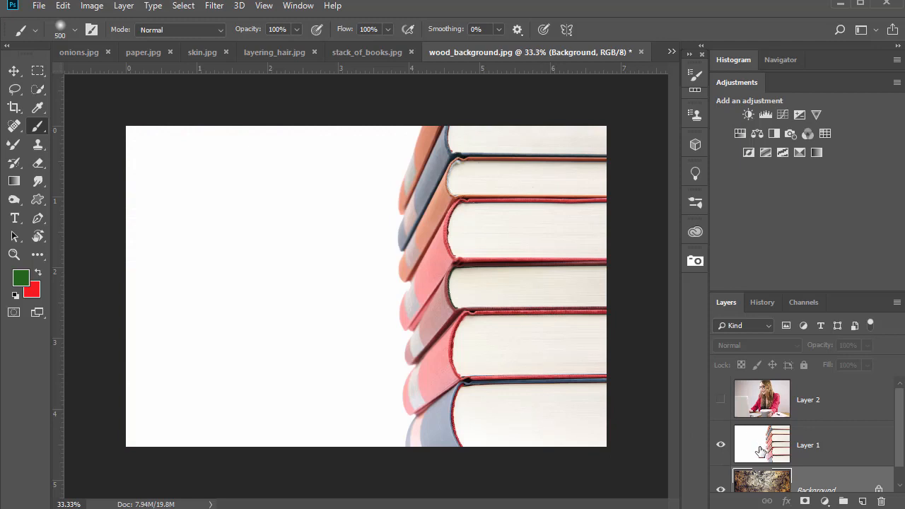
click(721, 445)
click(721, 446)
click(721, 399)
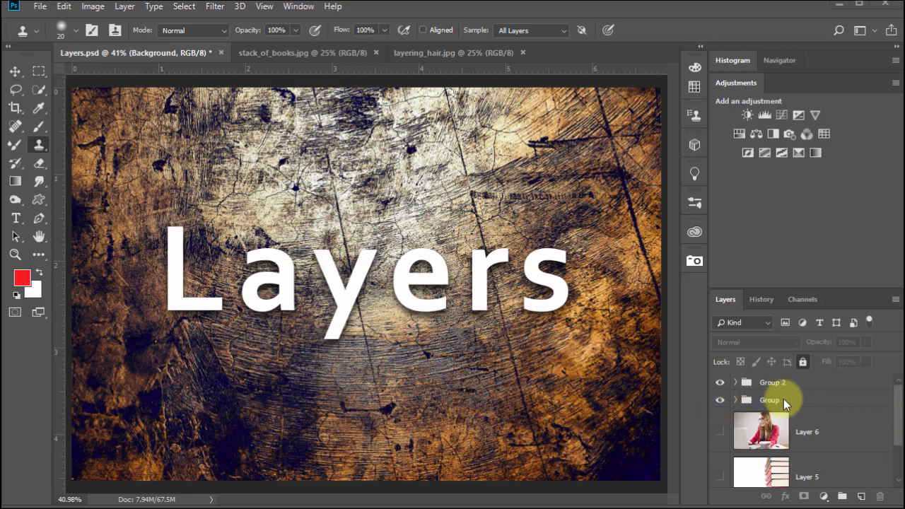
- Hide Group 2 and Group 1 in Layers.psd, and make Layer 5 and Layer 6 visible
click(719, 382)
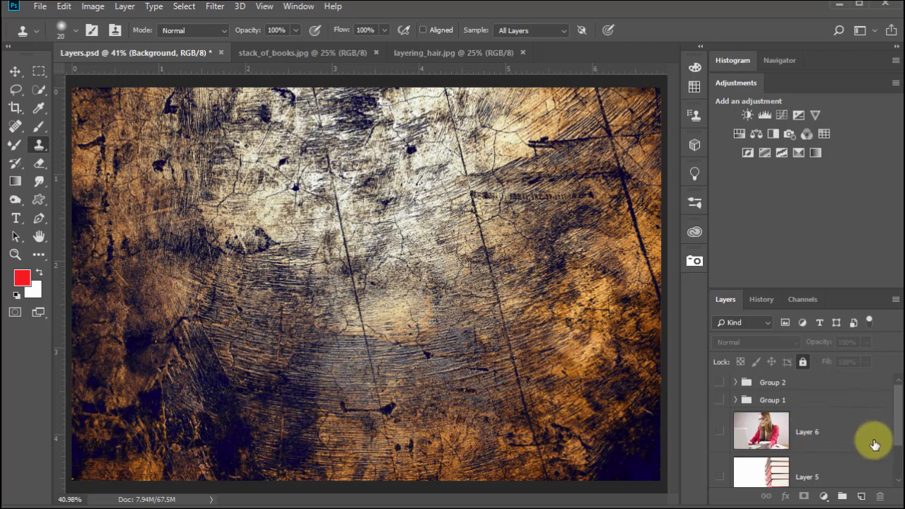
drag(899, 420, 894, 452)
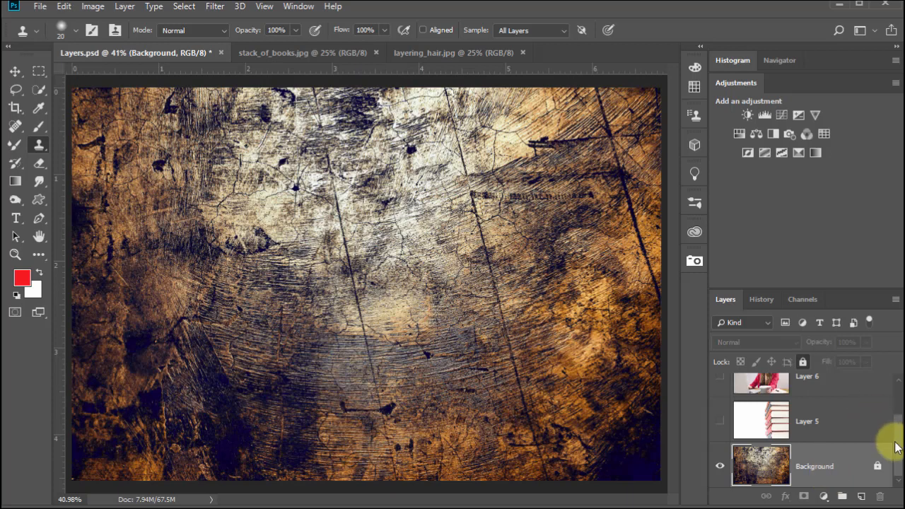
scroll(887, 434, up, 2)
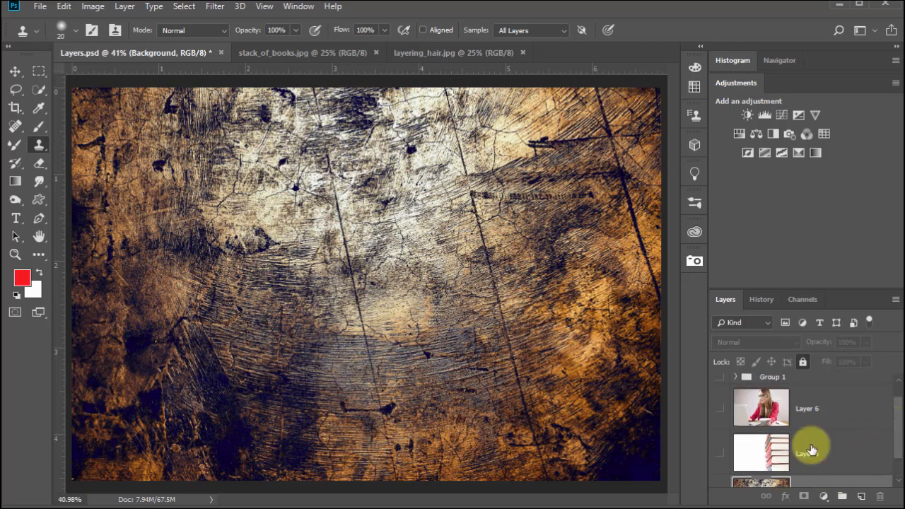
click(719, 454)
click(720, 409)
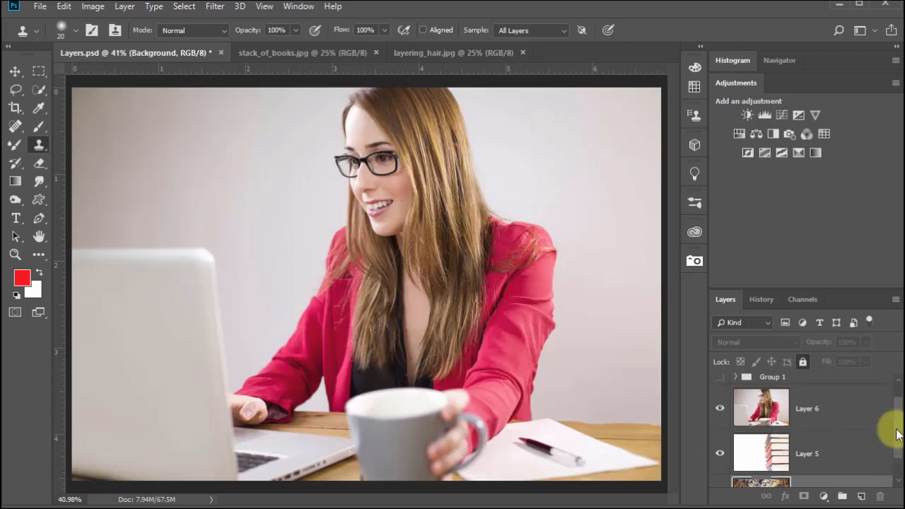
- Hide Layer 6 and Layer 5 one after the other so that only the Background layer is shown
scroll(899, 455, down, 2)
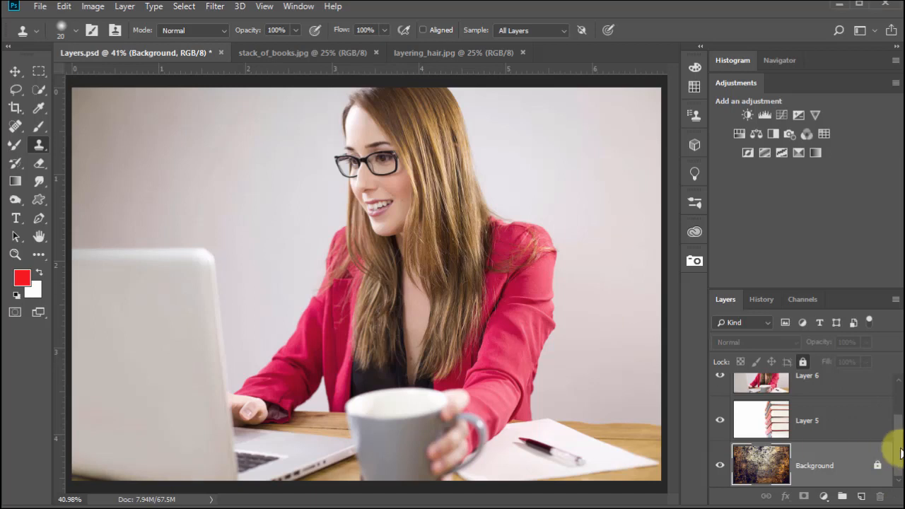
scroll(884, 429, up, 2)
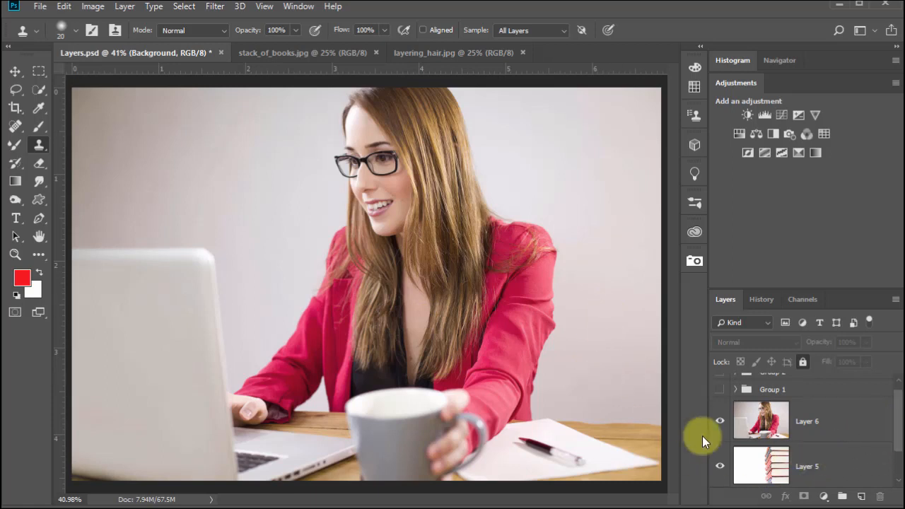
click(719, 420)
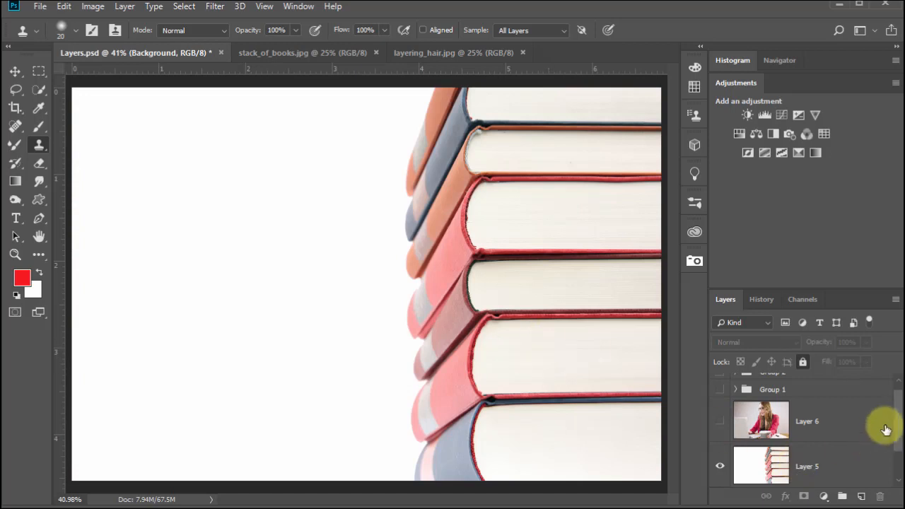
scroll(887, 424, down, 1)
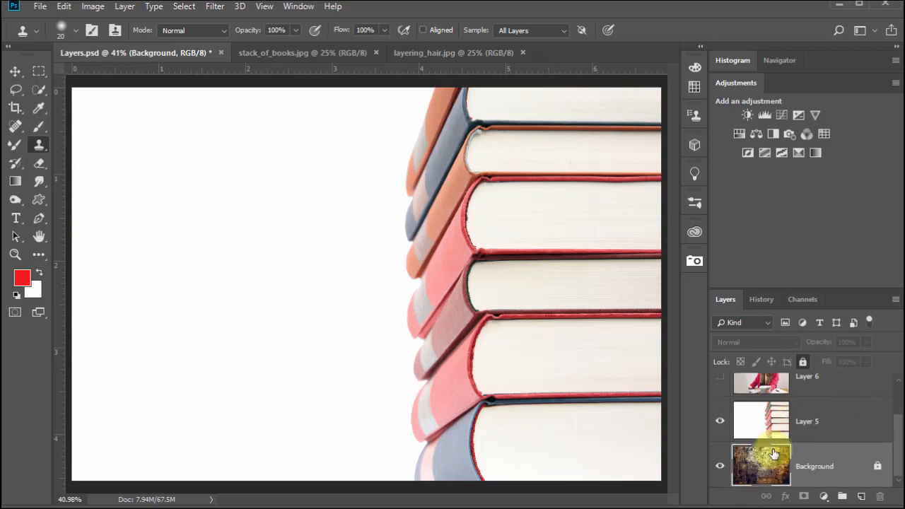
click(720, 422)
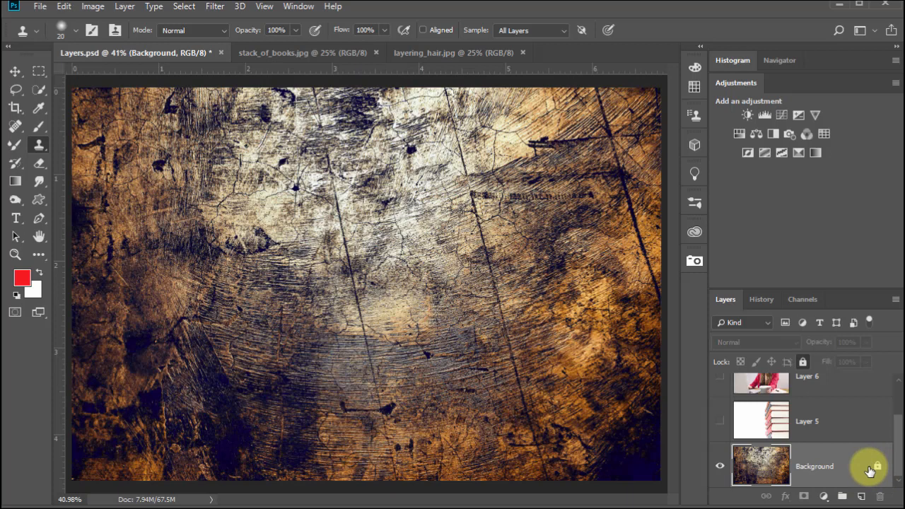
- Try to move the locked Background layer with the Move tool
click(15, 71)
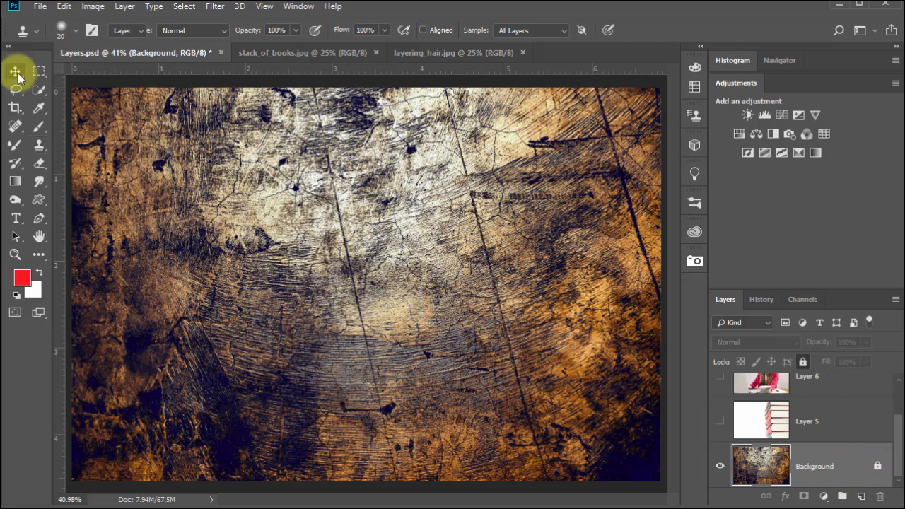
drag(297, 228, 244, 236)
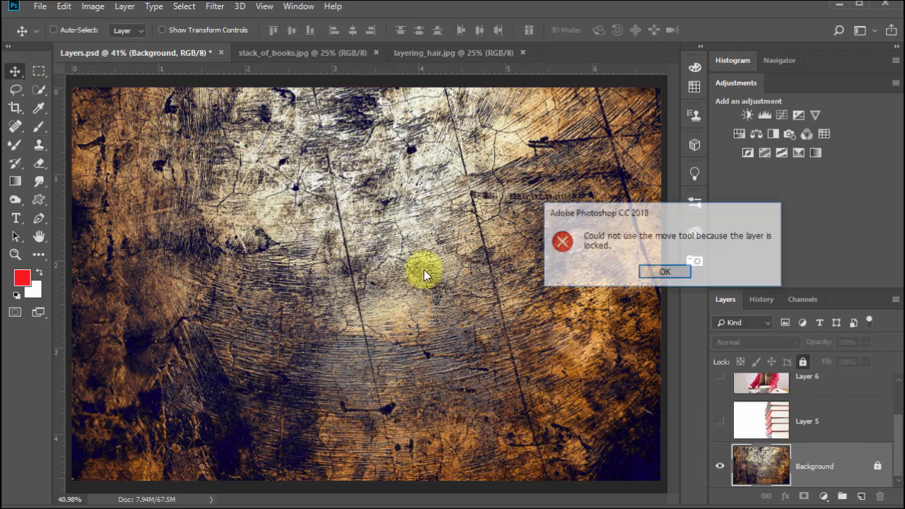
click(681, 275)
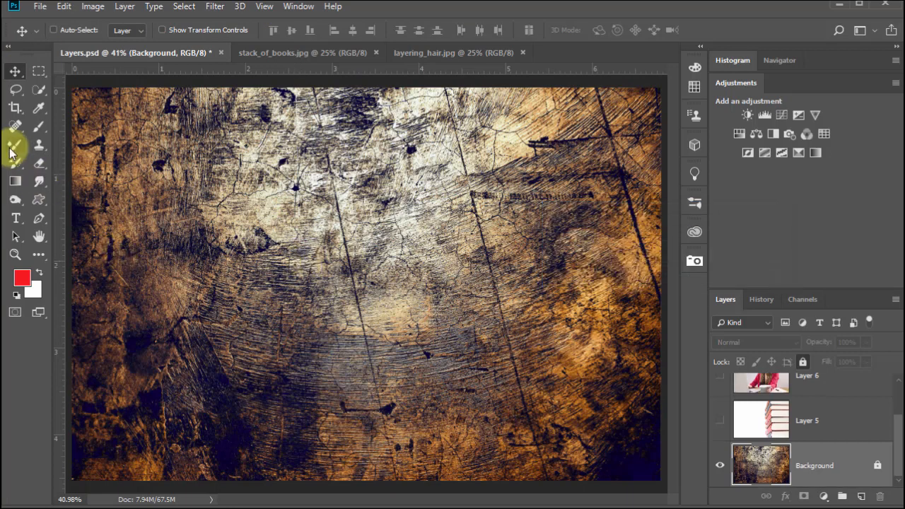
- Try the Brush and the Spot Healing Brush on the locked Background layer
click(37, 125)
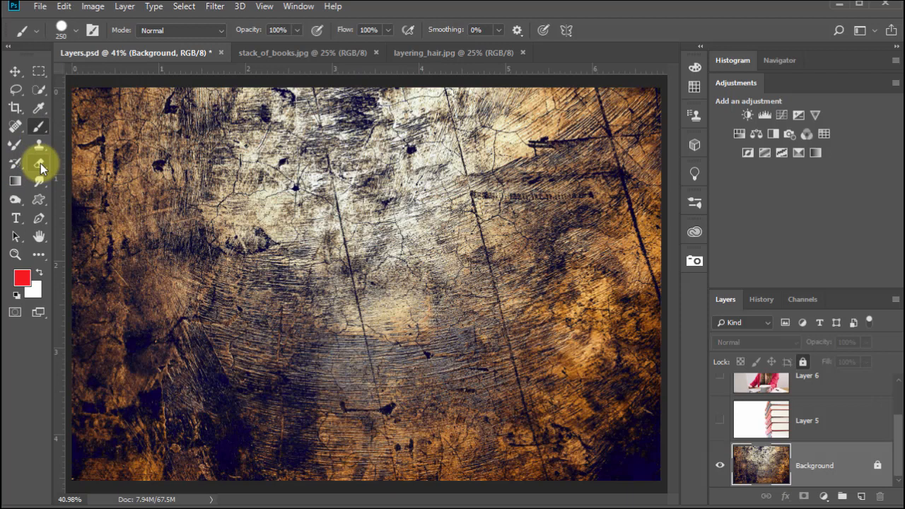
click(16, 129)
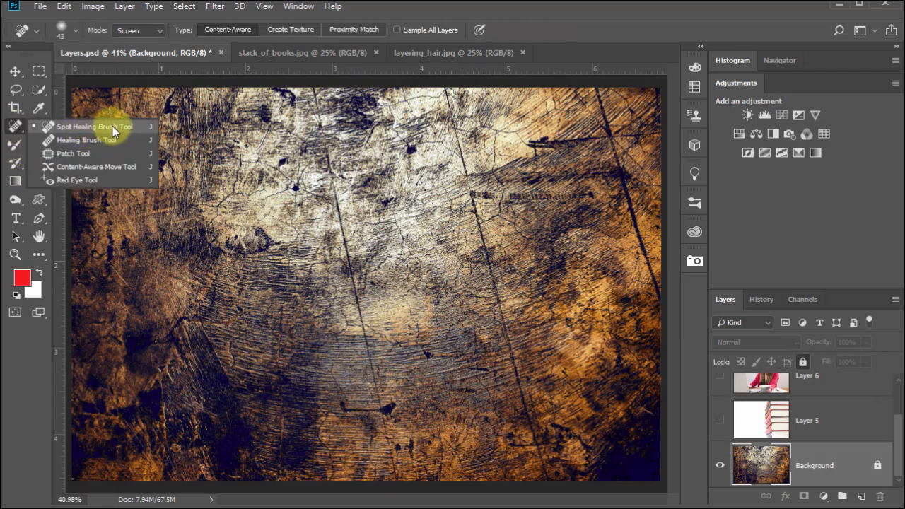
click(117, 125)
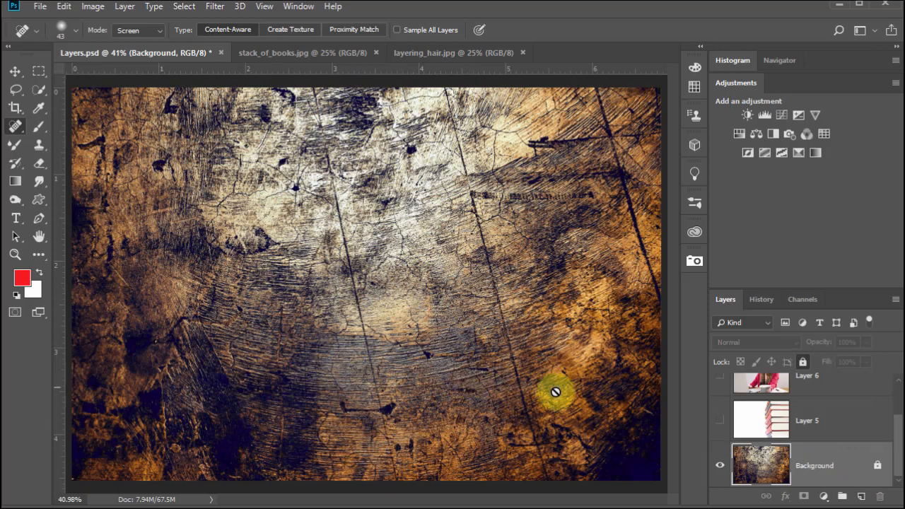
- Unlock the Background layer, and test it with a red diagonal stroke of the 250-size brush that is undone
click(877, 468)
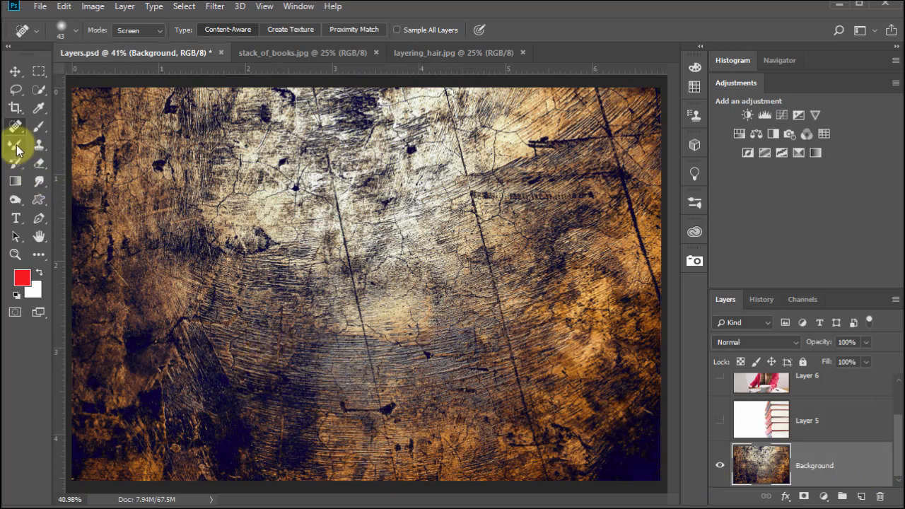
click(39, 125)
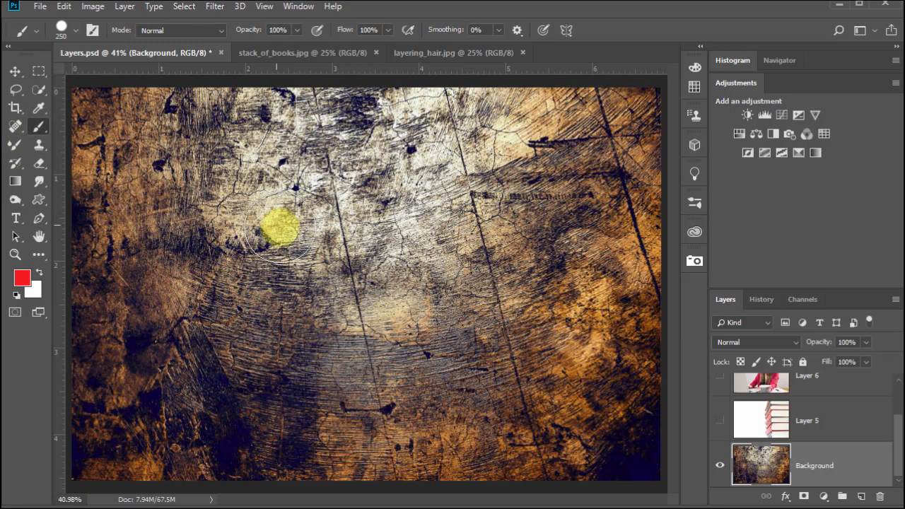
drag(278, 226, 561, 406)
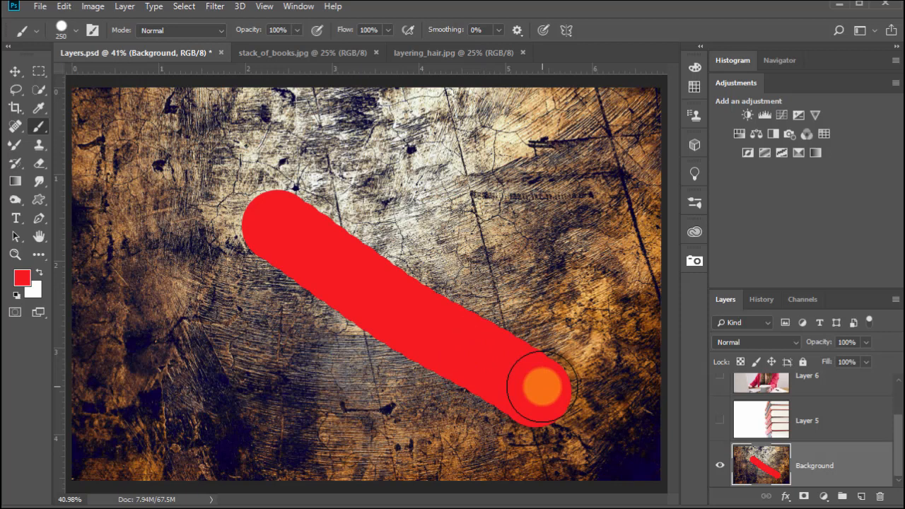
key(ctrl+z)
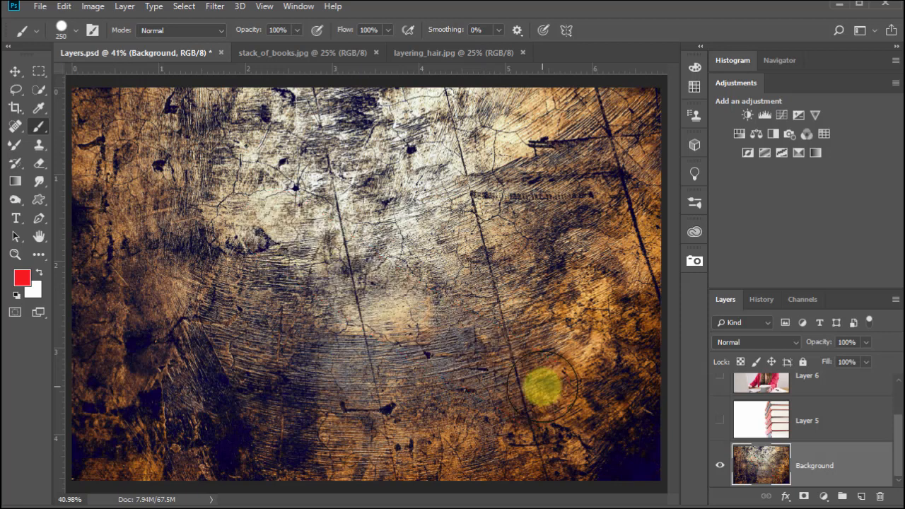
- Rename the Background layer as "fun layer" and change its name back to "Background"
double_click(815, 466)
text(fun layer)
drag(828, 464, 781, 463)
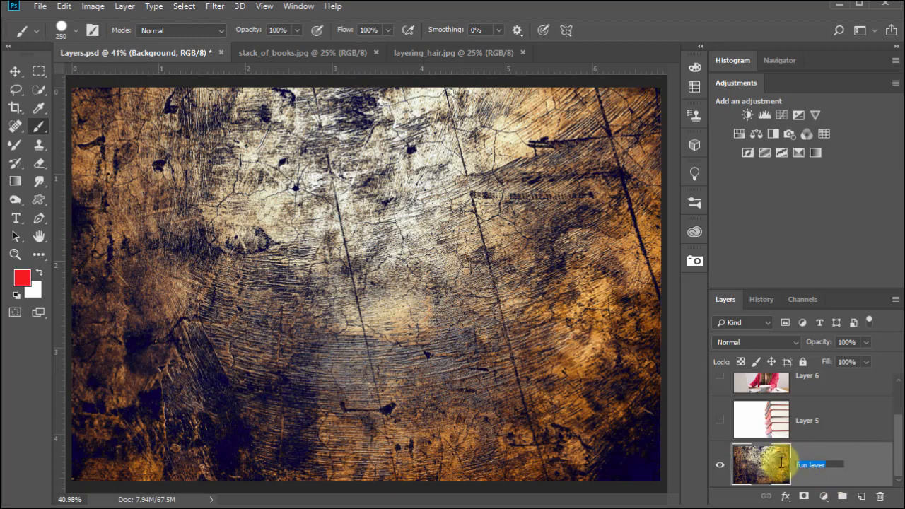
text(Background)
click(861, 465)
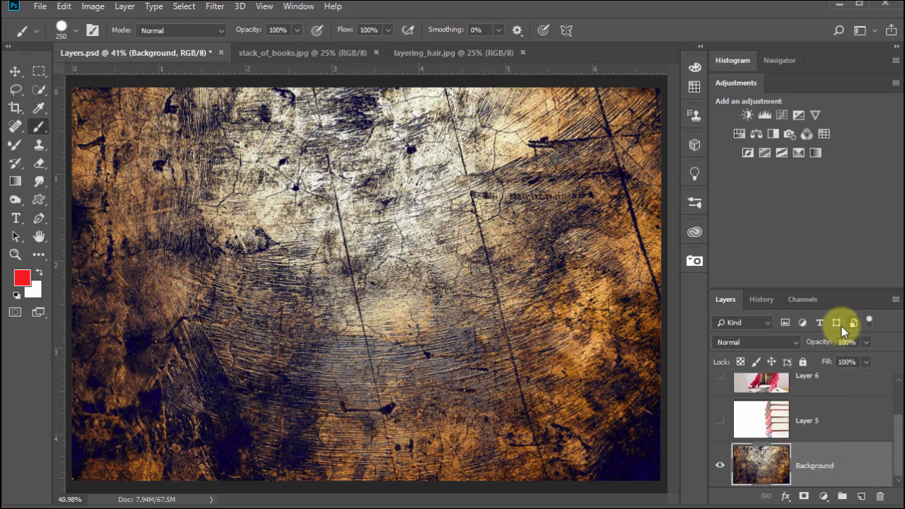
- Lock all properties of the Background layer
click(803, 361)
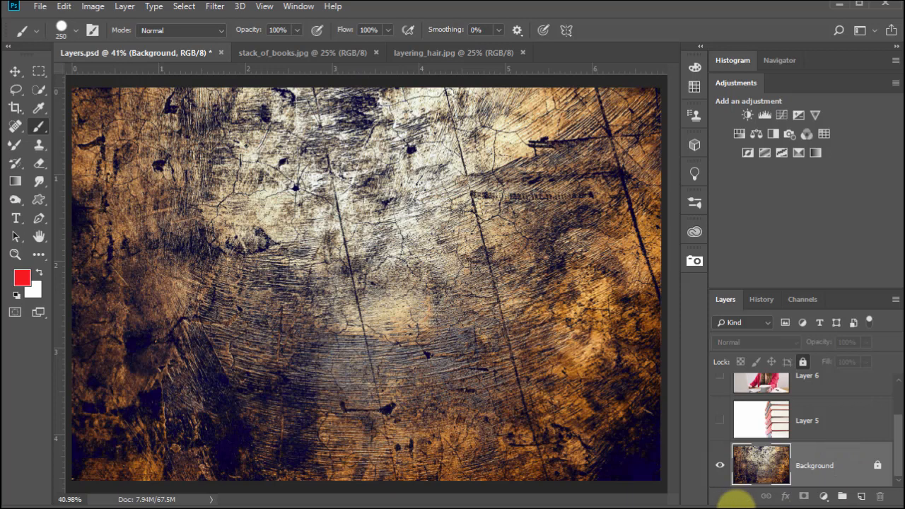
drag(736, 506, 736, 507)
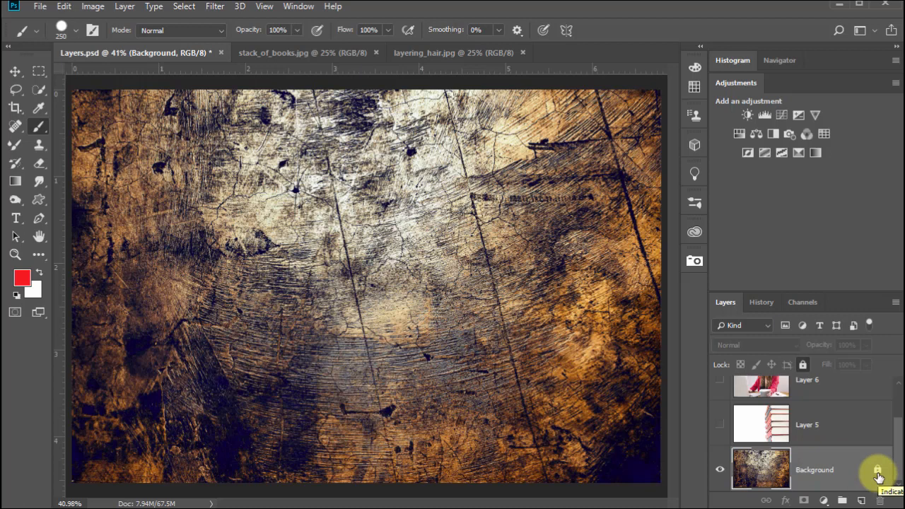
- Show the woman's photo on Layer 6 and hide it again, and make the books on Layer 5 visible
drag(895, 451, 893, 428)
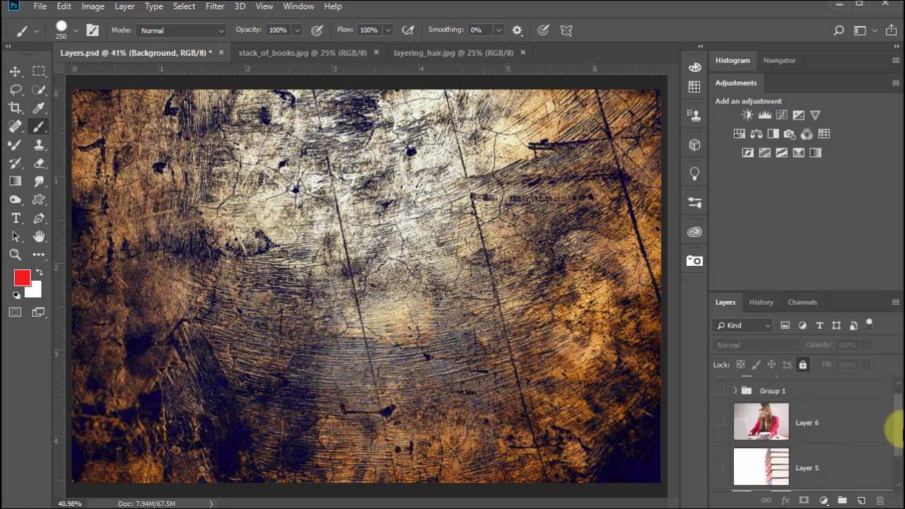
click(719, 422)
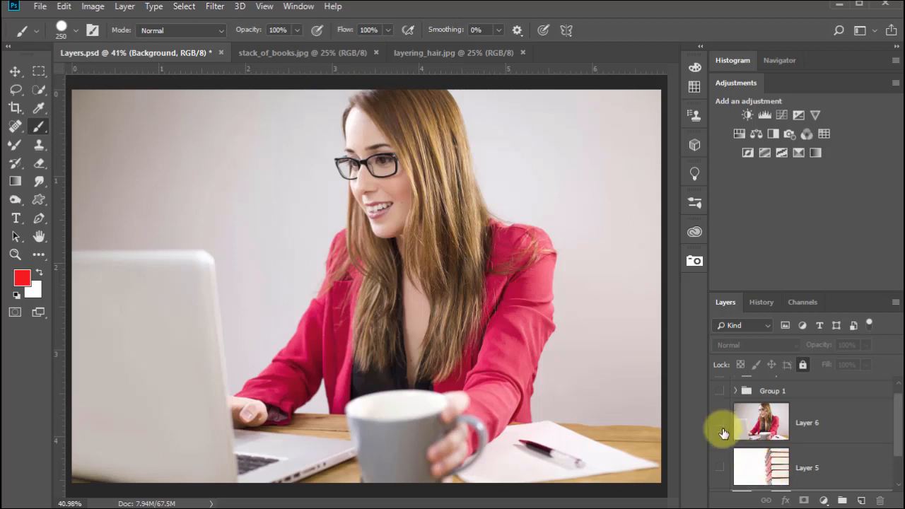
click(721, 424)
click(720, 467)
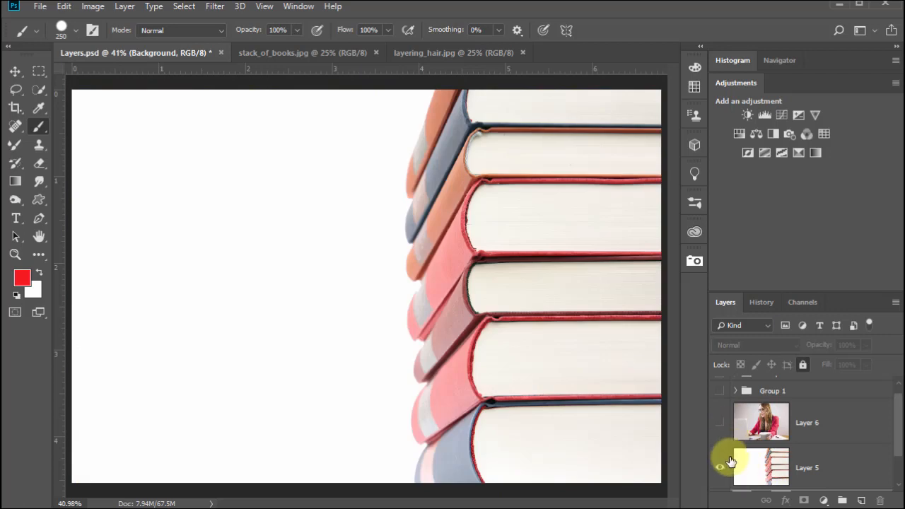
- Move Layer 5 above Layer 6 in the layer stack and switch to the Move tool
scroll(896, 423, down, 1)
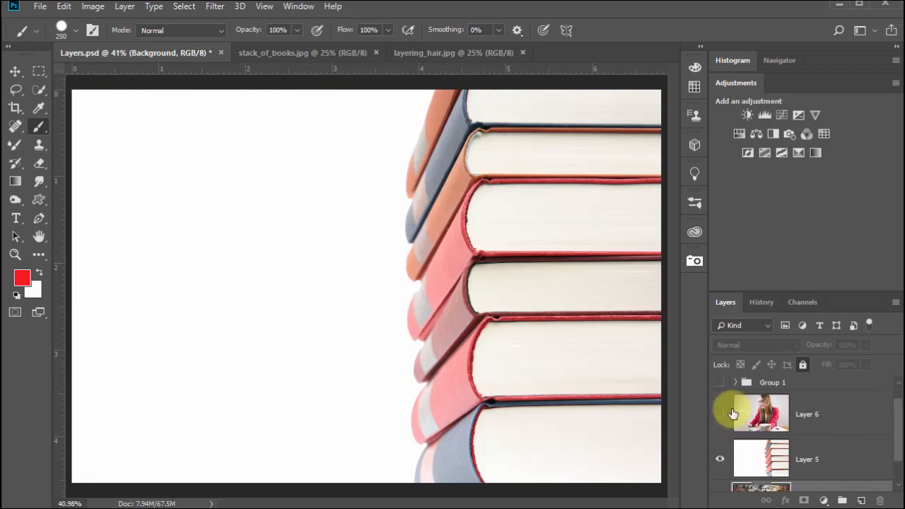
drag(766, 466, 777, 425)
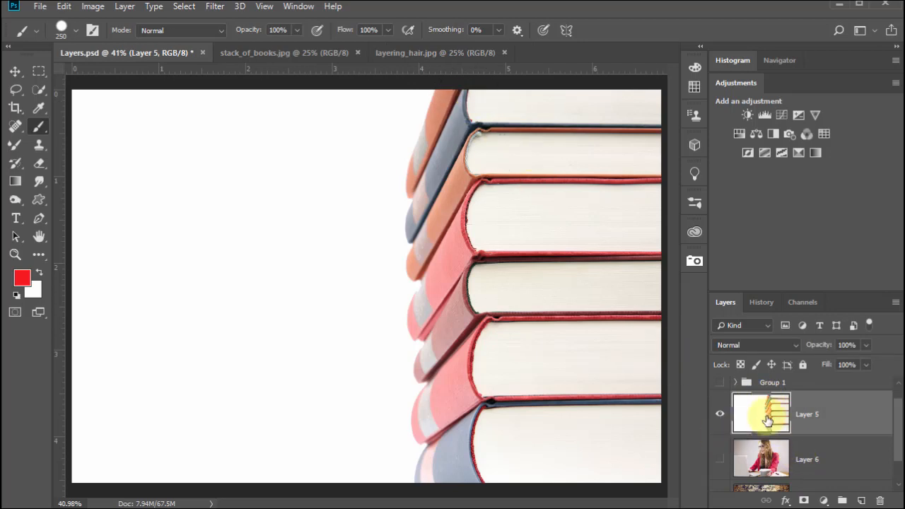
mouse_move(433, 106)
mouse_down()
mouse_move(438, 119)
mouse_move(434, 111)
mouse_move(429, 124)
mouse_up()
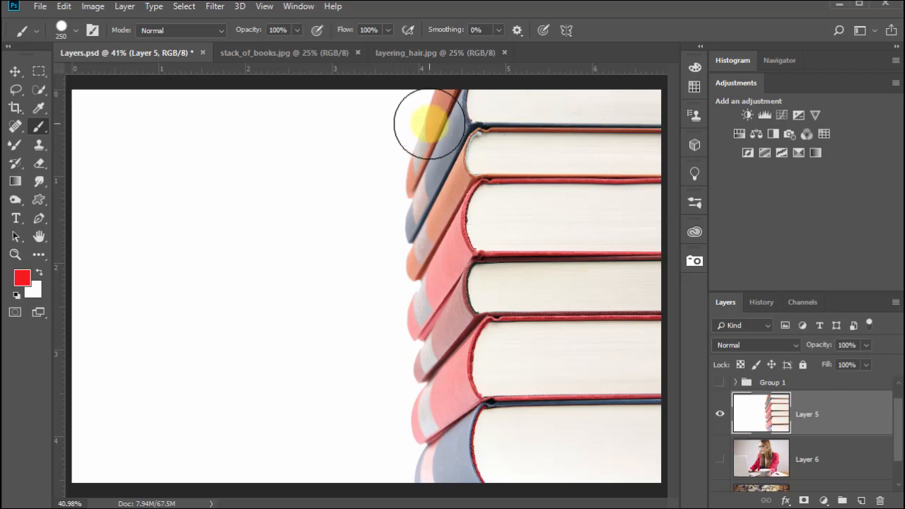
key(v)
key(ctrl+z)
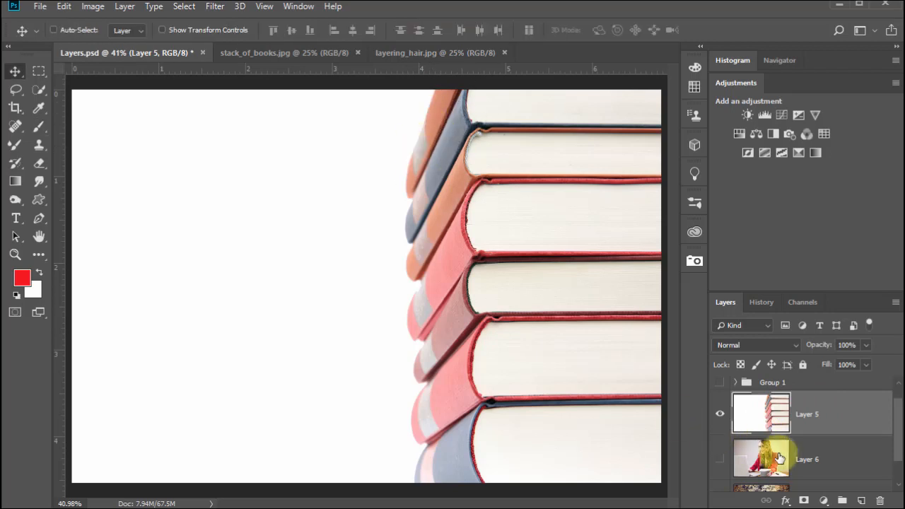
- Make Layer 6 visible beneath Layer 5, and hide and show Layer 5 to compare the two
click(719, 460)
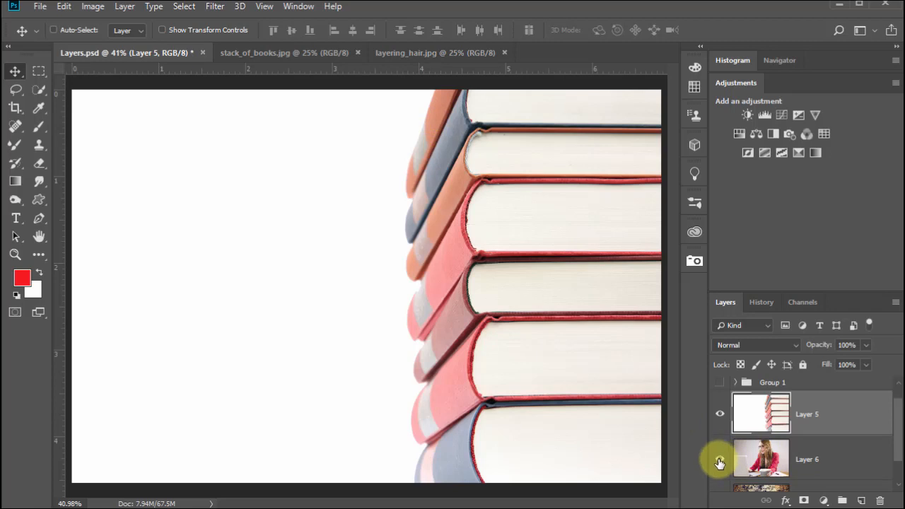
click(720, 414)
click(720, 414)
drag(752, 461, 777, 420)
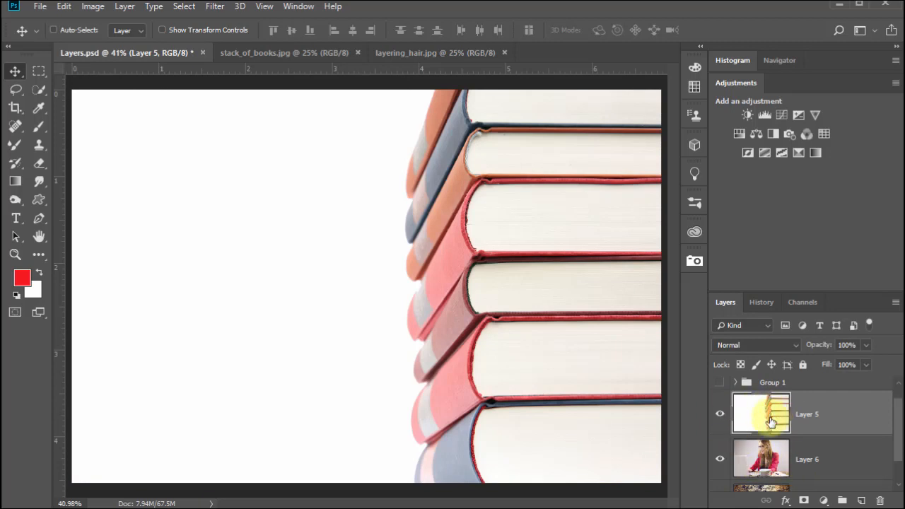
- Rename Layer 5 as "Books" and Layer 6 as "Girl in Office"
double_click(810, 416)
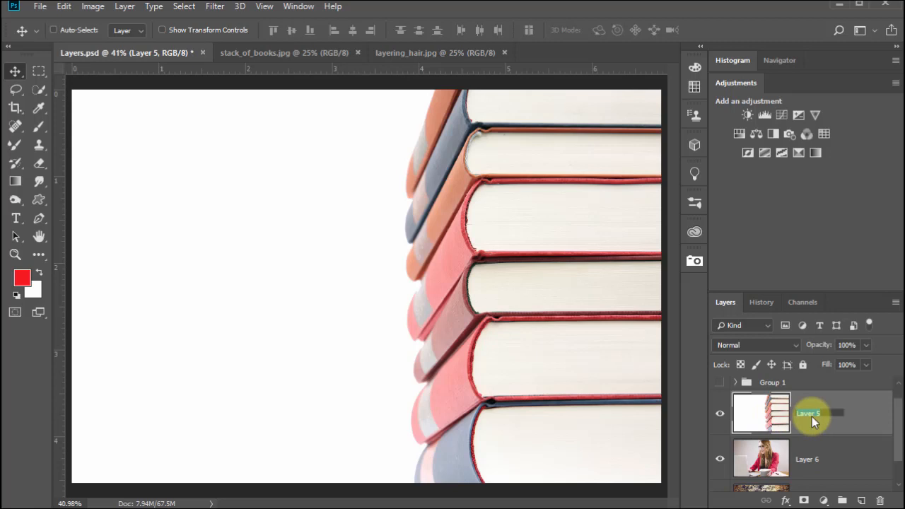
text(Books)
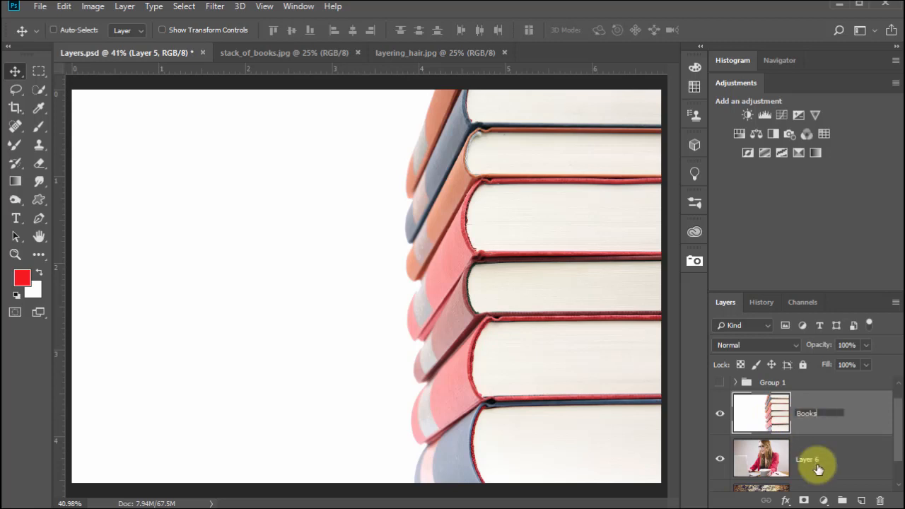
double_click(809, 459)
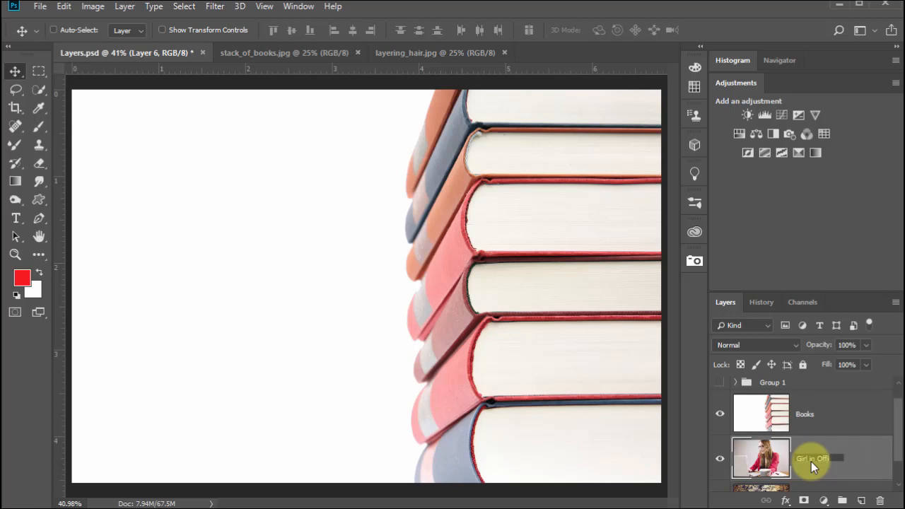
click(859, 458)
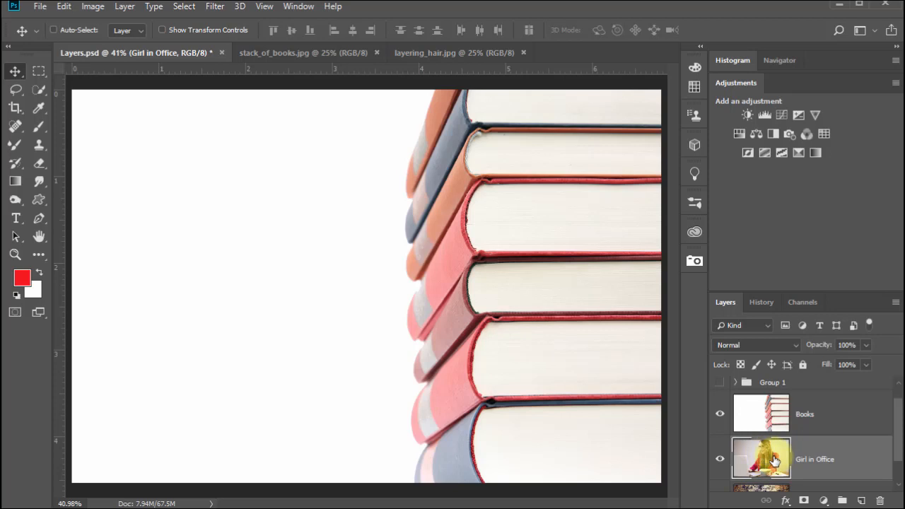
- Hide the Books and Girl in Office layers one by one down to the Background, and show both again
scroll(899, 430, down, 1)
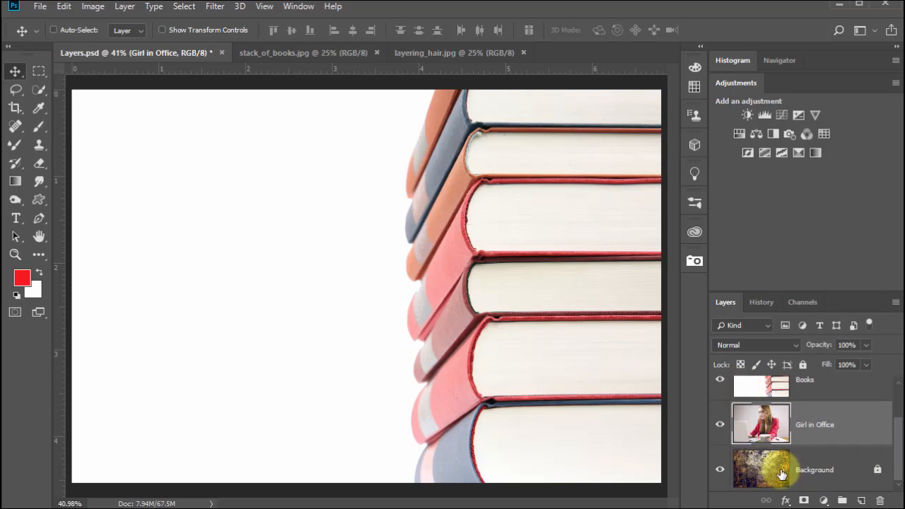
scroll(891, 434, up, 2)
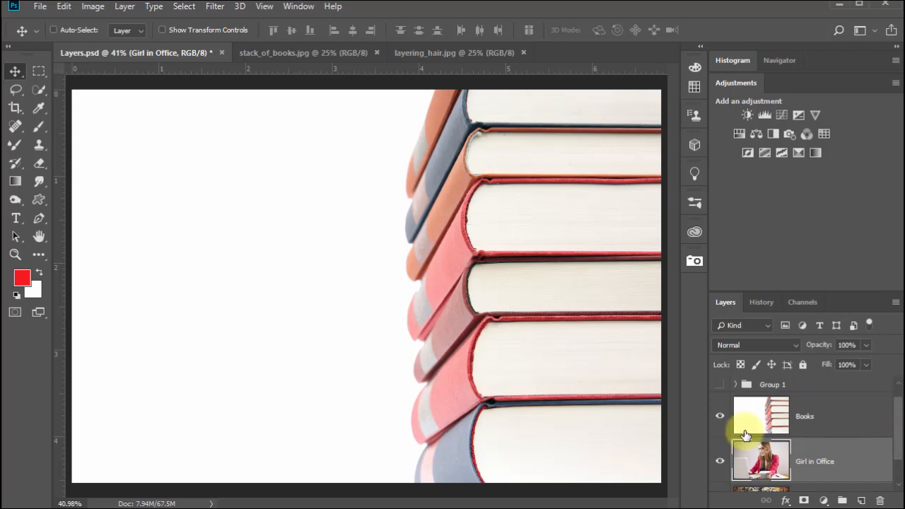
click(721, 417)
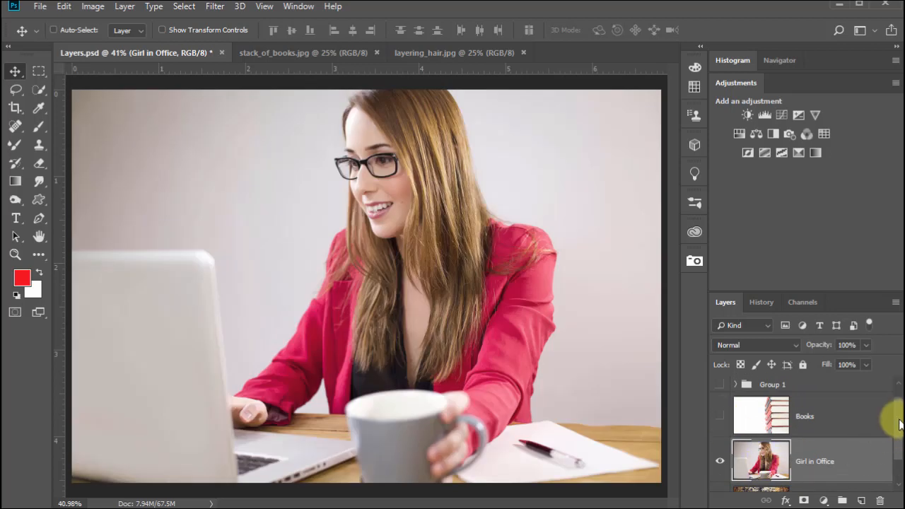
scroll(896, 438, down, 2)
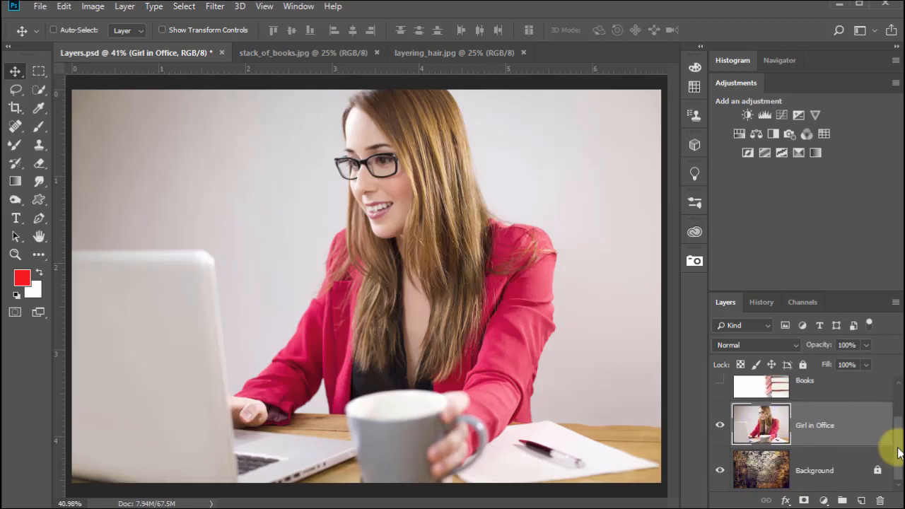
click(720, 427)
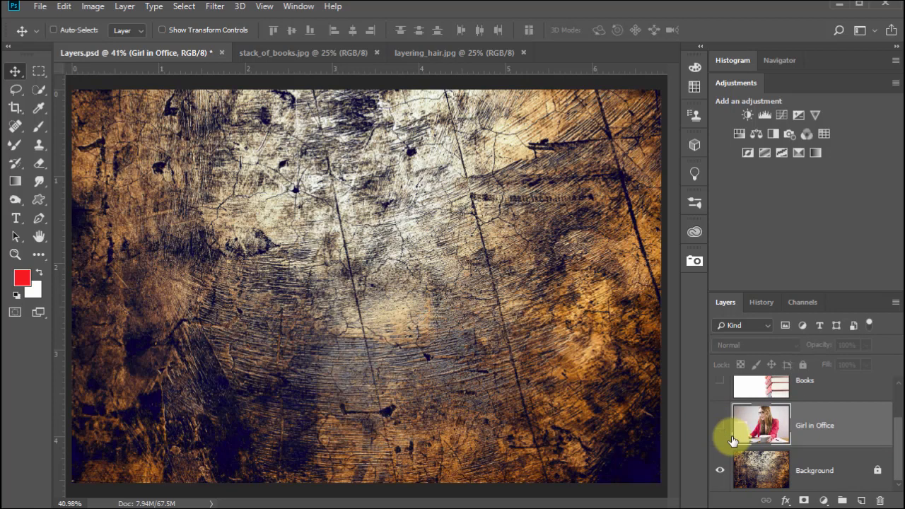
drag(898, 448, 896, 425)
drag(719, 465, 720, 429)
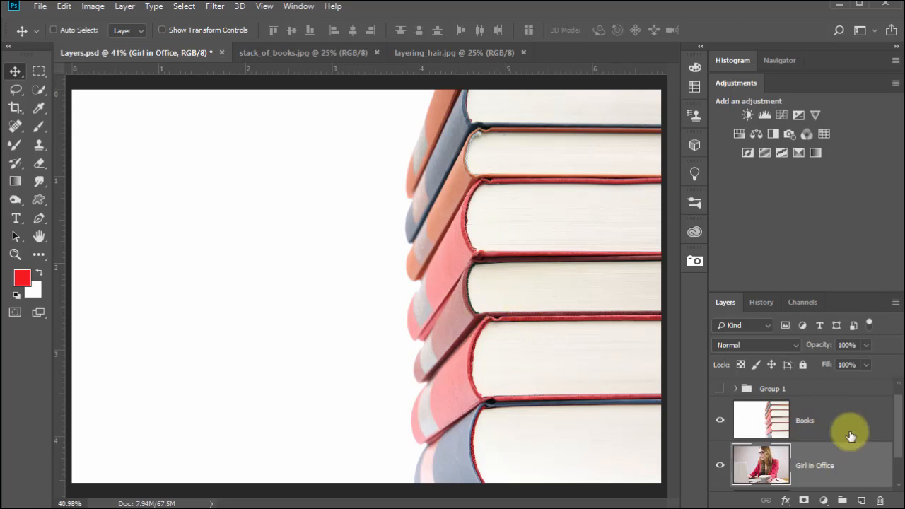
- Try shifting the Girl in Office layer left beneath the books, and undo the move
scroll(885, 445, down, 1)
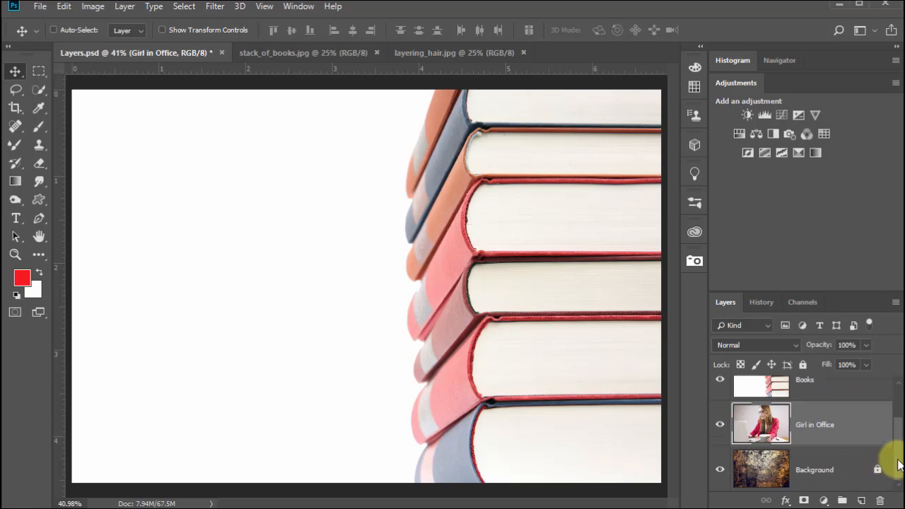
scroll(887, 428, up, 1)
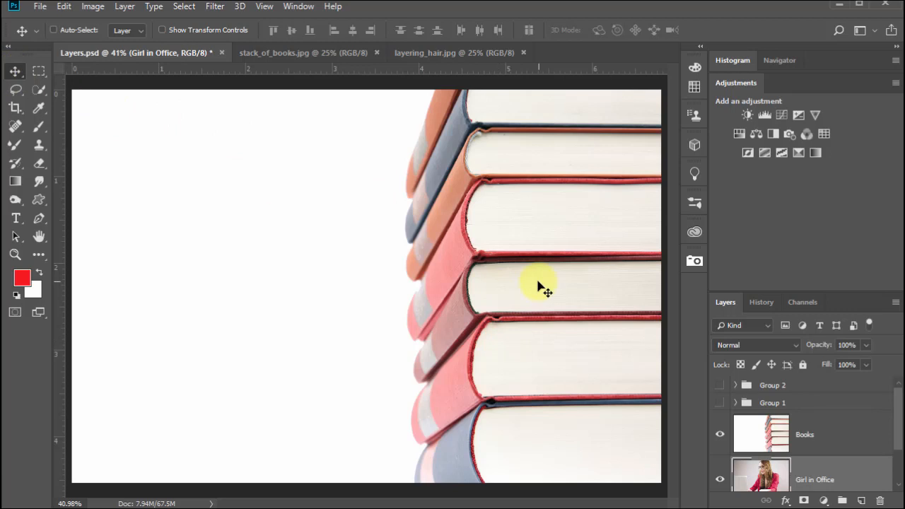
drag(541, 282, 453, 277)
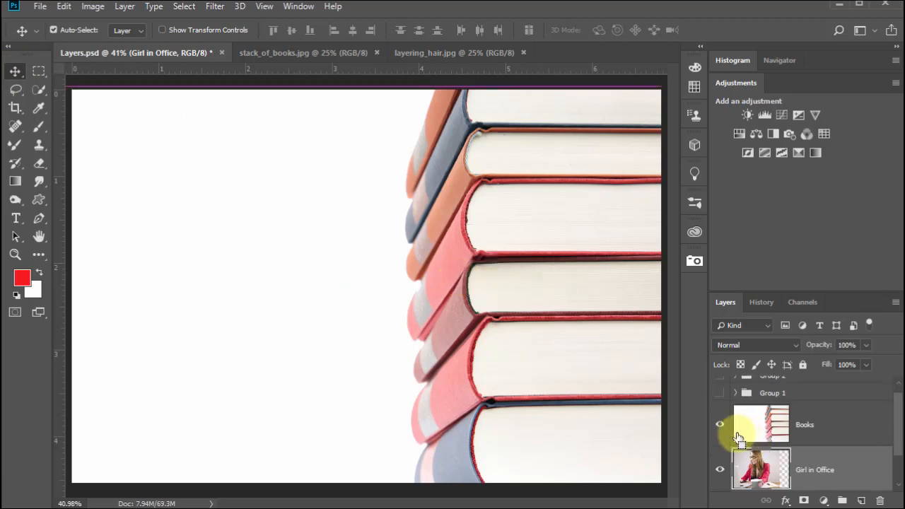
key(ctrl+z)
- Select the Books, Girl in Office and Background layers in turn to examine which layer is active
click(830, 428)
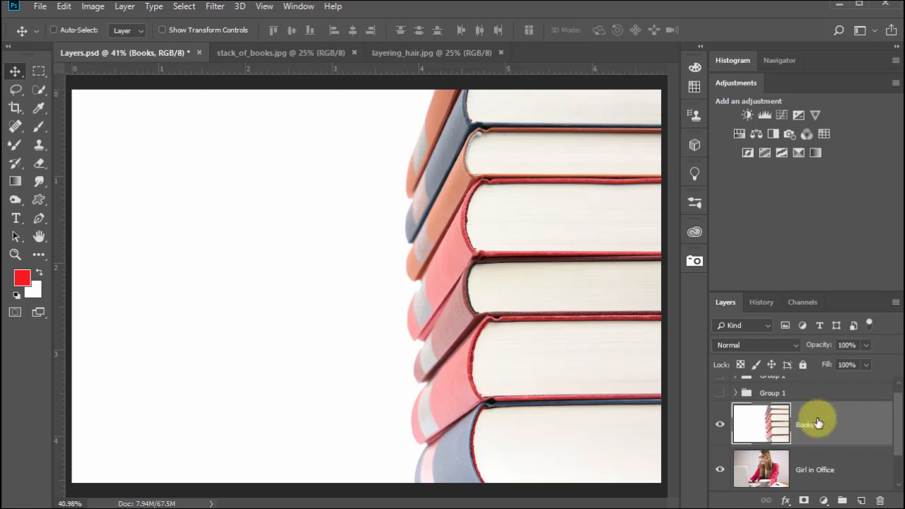
click(832, 468)
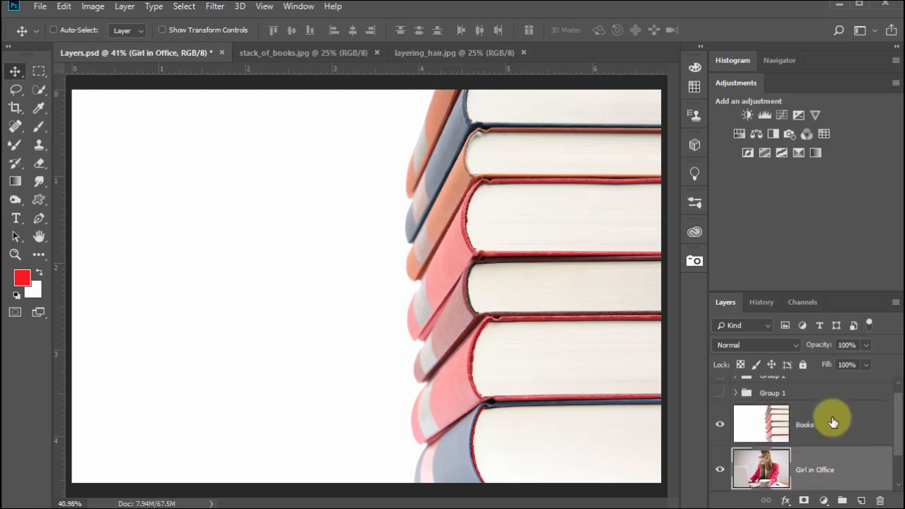
click(832, 424)
drag(894, 427, 892, 459)
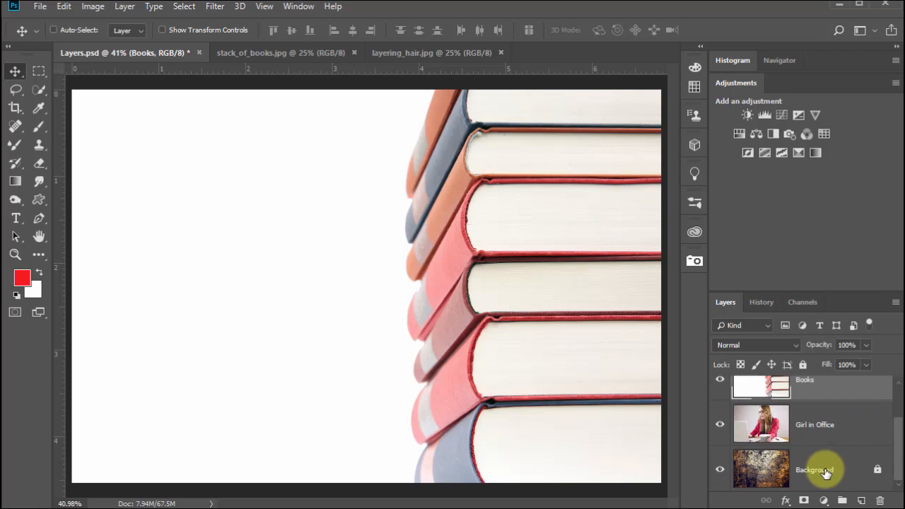
click(820, 470)
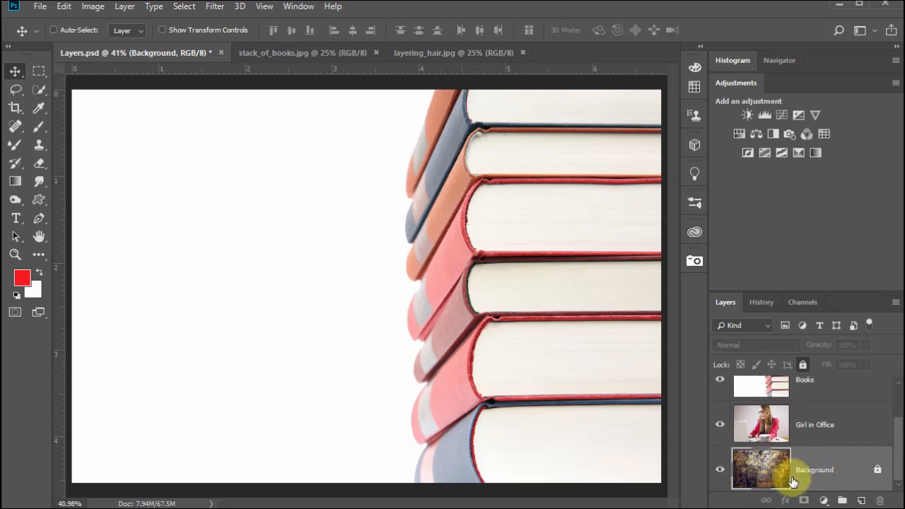
scroll(896, 454, up, 2)
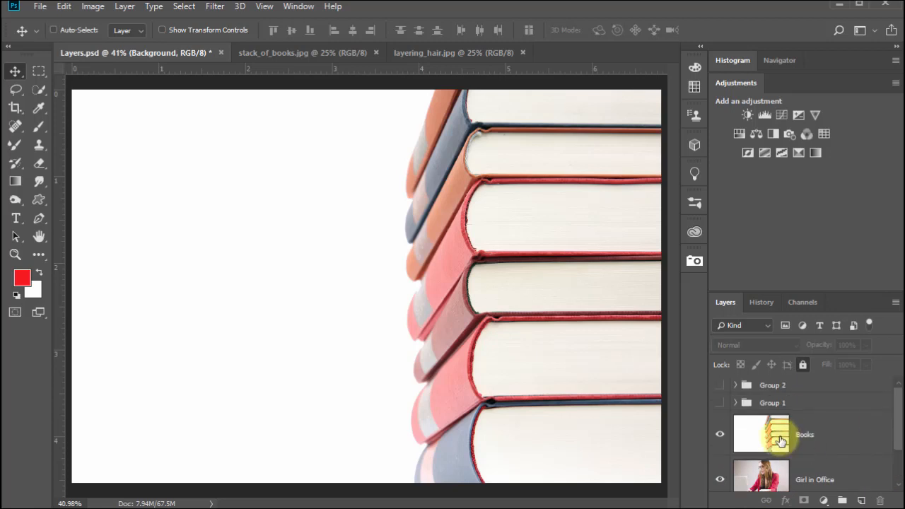
- Move the Books layer left to uncover the canvas's right half, and hide the Background and Girl in Office layers
click(817, 431)
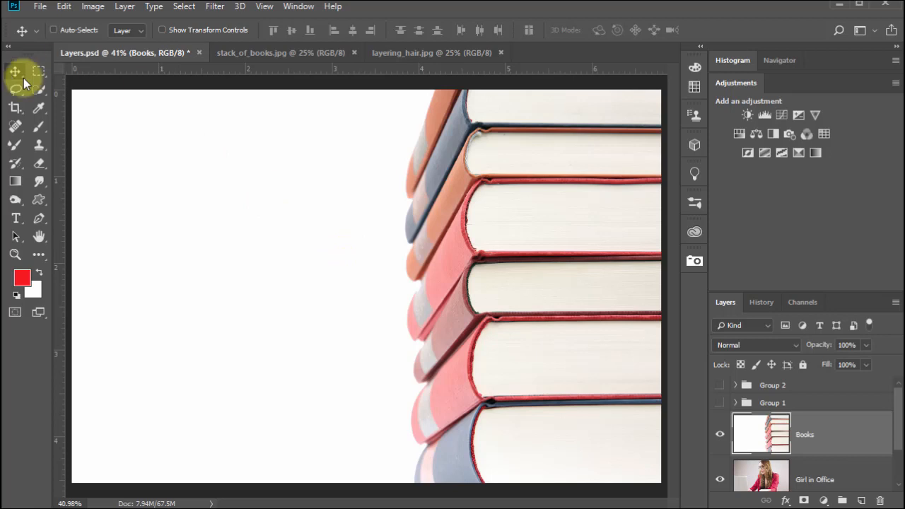
drag(383, 215, 58, 223)
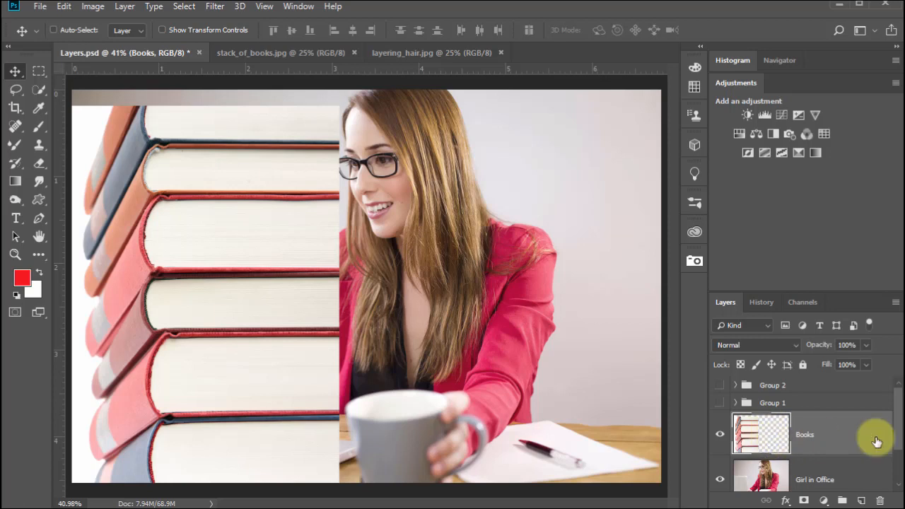
drag(893, 417, 897, 460)
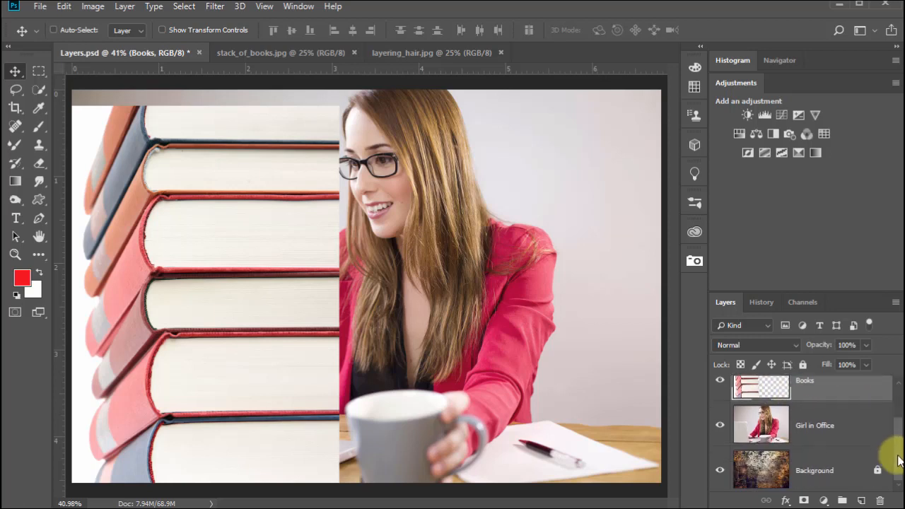
click(719, 470)
click(720, 425)
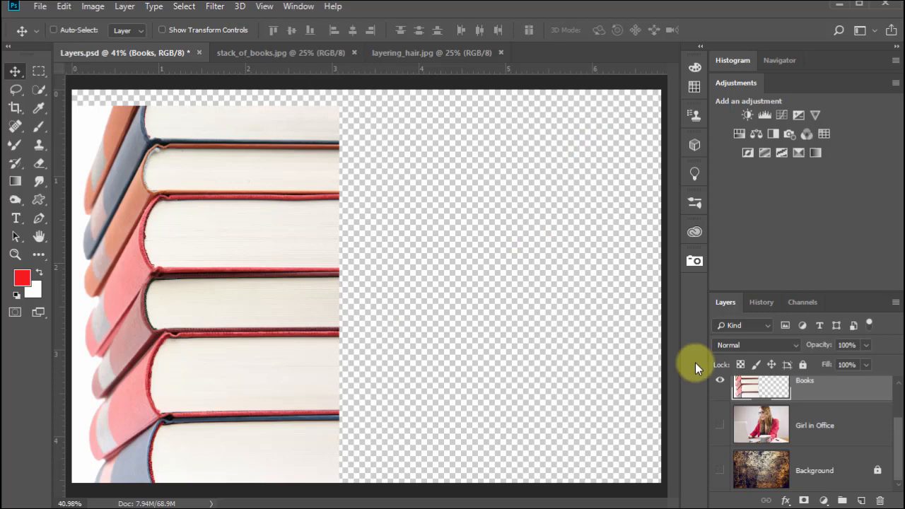
- Move the Books layer around the canvas, make Girl in Office visible beneath it, and return the books to cover the whole canvas
drag(218, 306, 505, 324)
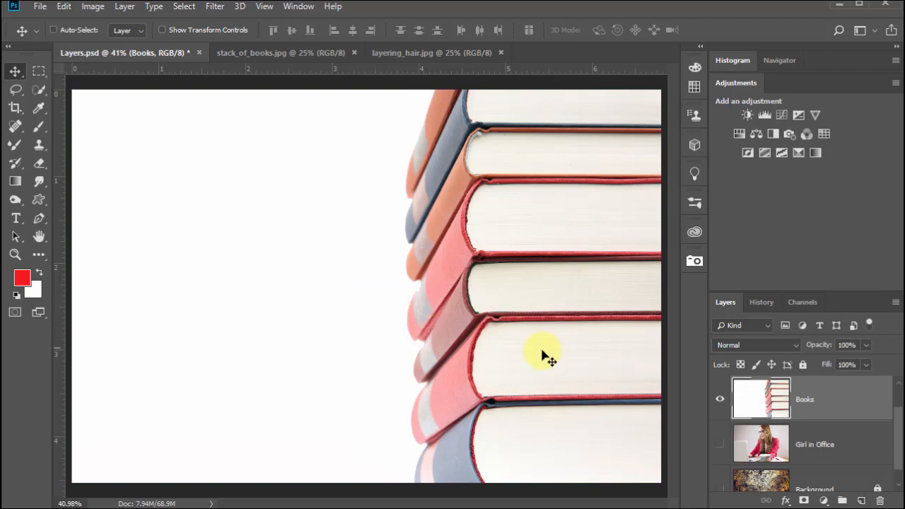
drag(265, 228, 536, 317)
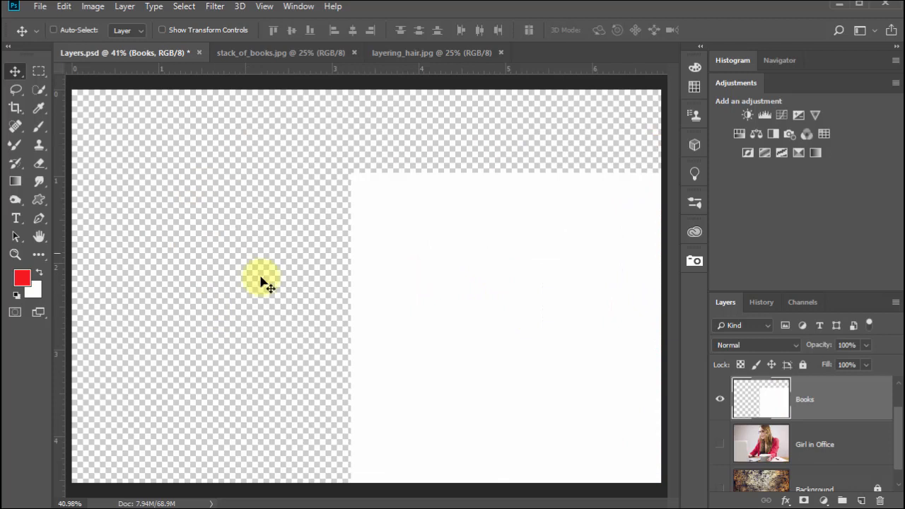
click(719, 444)
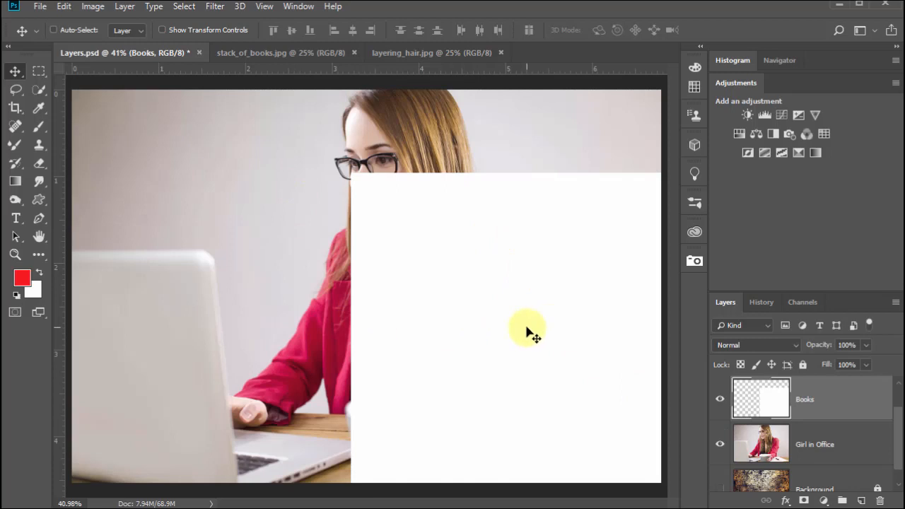
drag(462, 300, 311, 241)
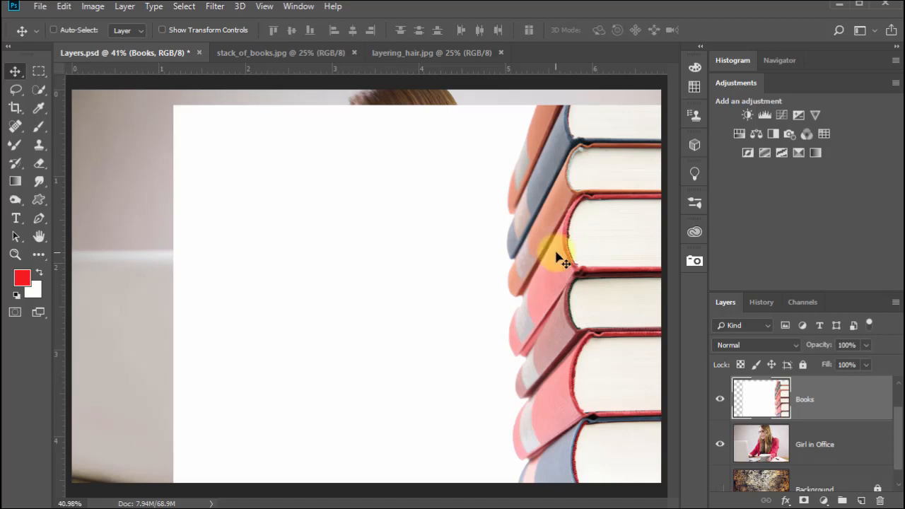
drag(576, 262, 478, 238)
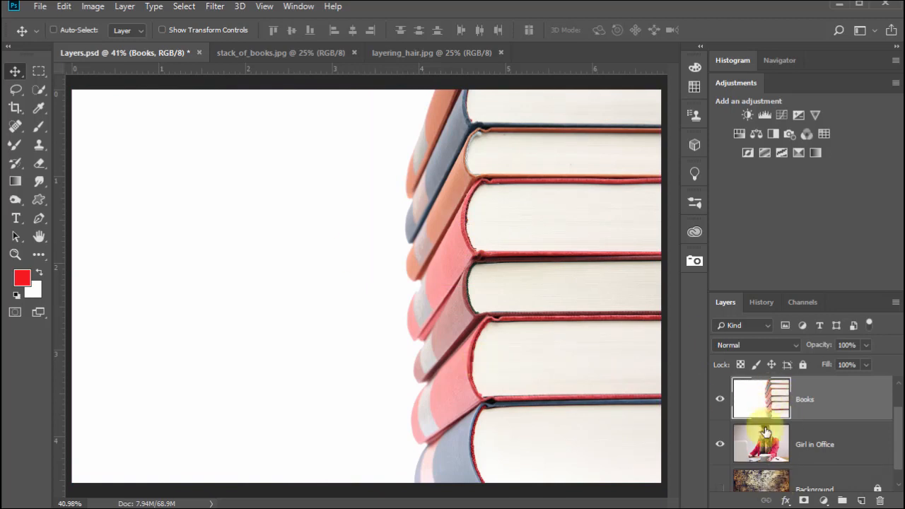
- Stack the Girl in Office layer above Books, and move it left to uncover the books on the canvas's right side
click(785, 442)
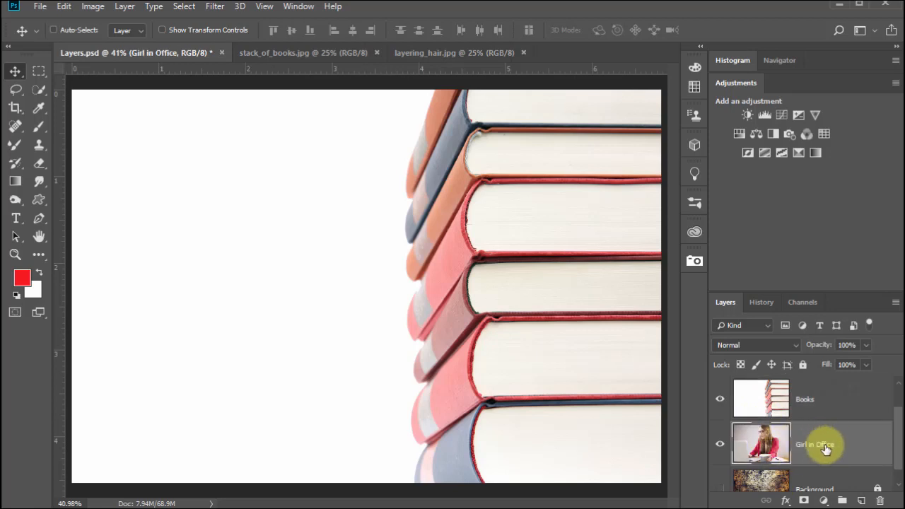
drag(823, 442, 822, 389)
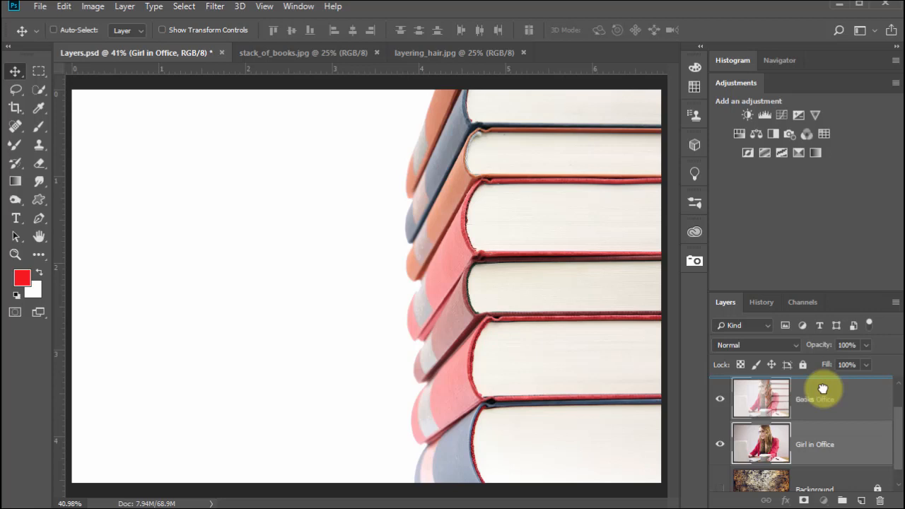
drag(822, 389, 823, 390)
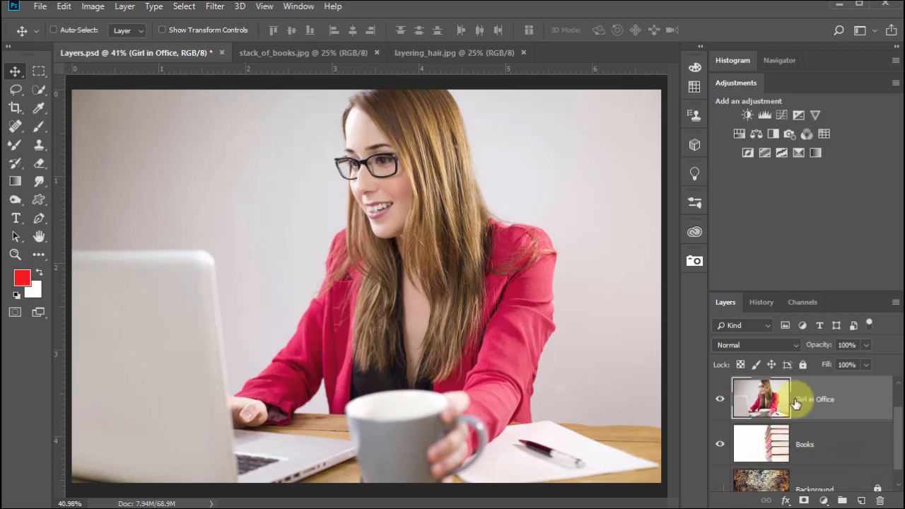
drag(424, 244, 306, 274)
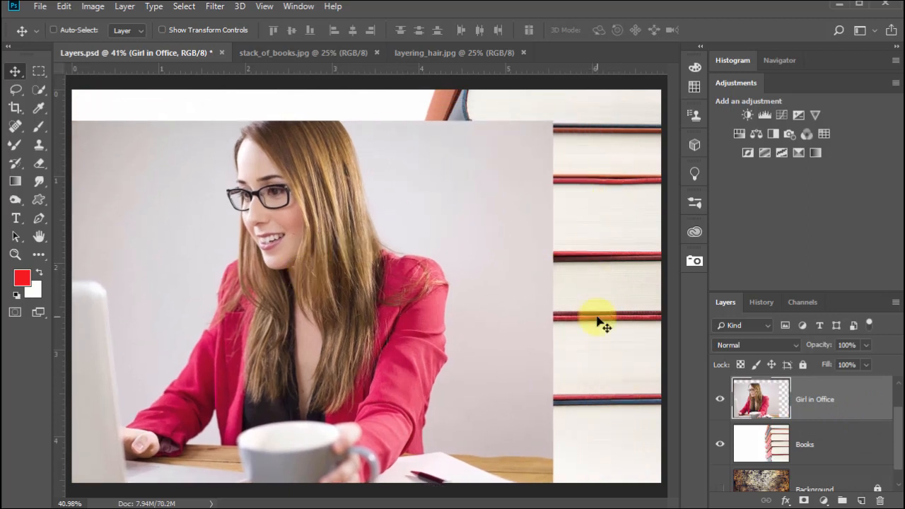
drag(495, 318, 308, 277)
- Move the Books layer left to clear a strip at the canvas's right edge, and make the Background layer visible
click(818, 447)
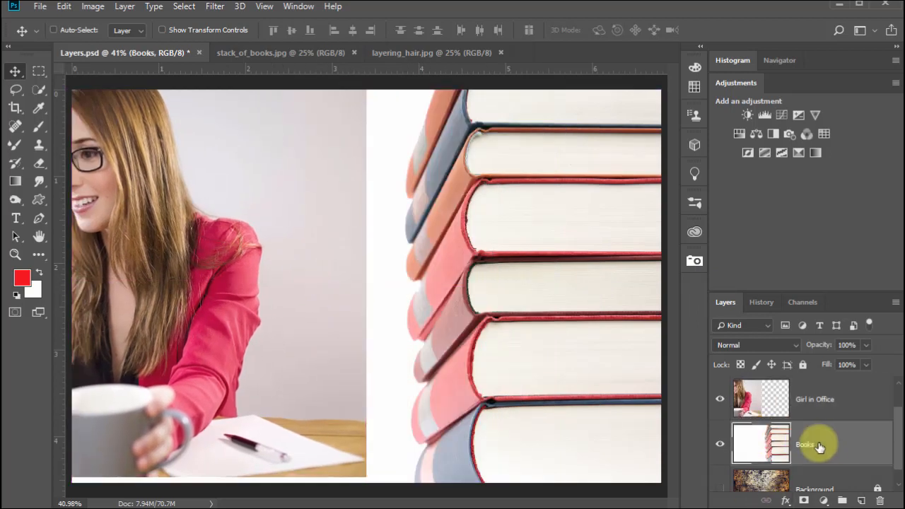
drag(596, 374, 498, 377)
scroll(897, 434, down, 1)
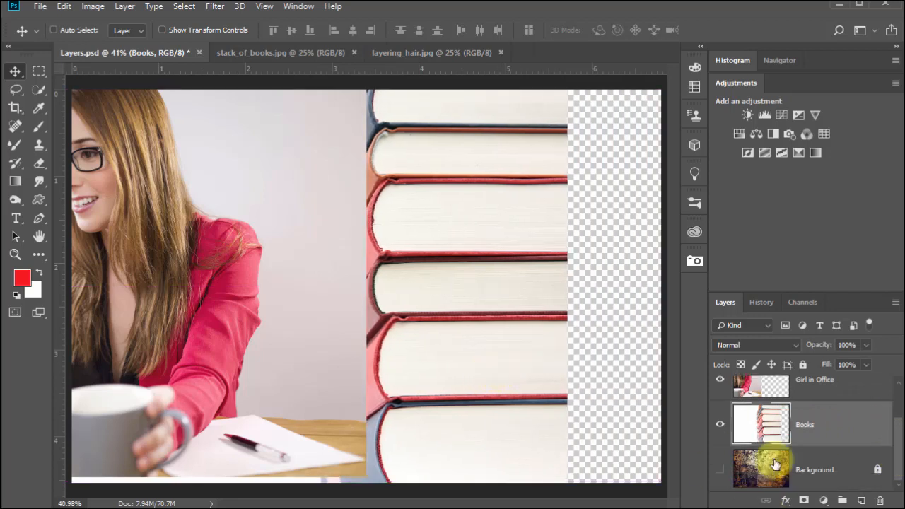
click(719, 471)
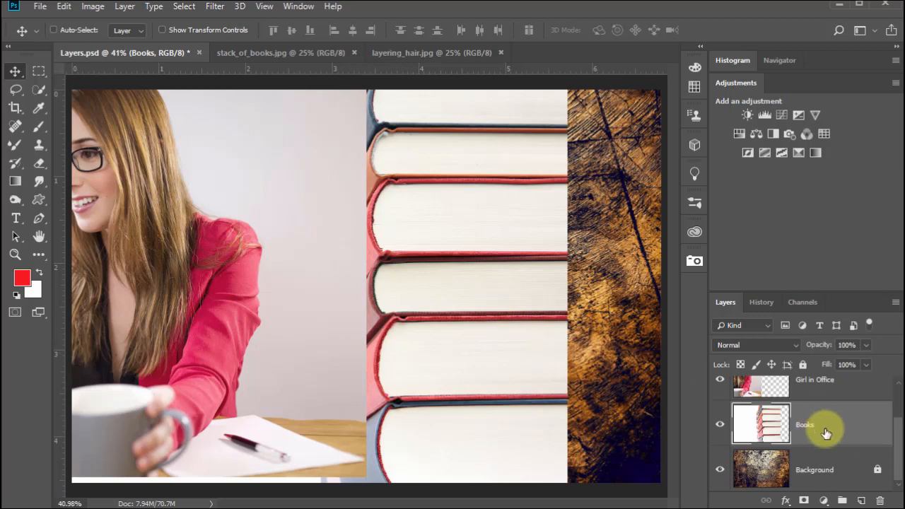
- Move the Books layer back to the right, and move Girl in Office right until it covers the canvas
drag(507, 335, 600, 333)
click(809, 389)
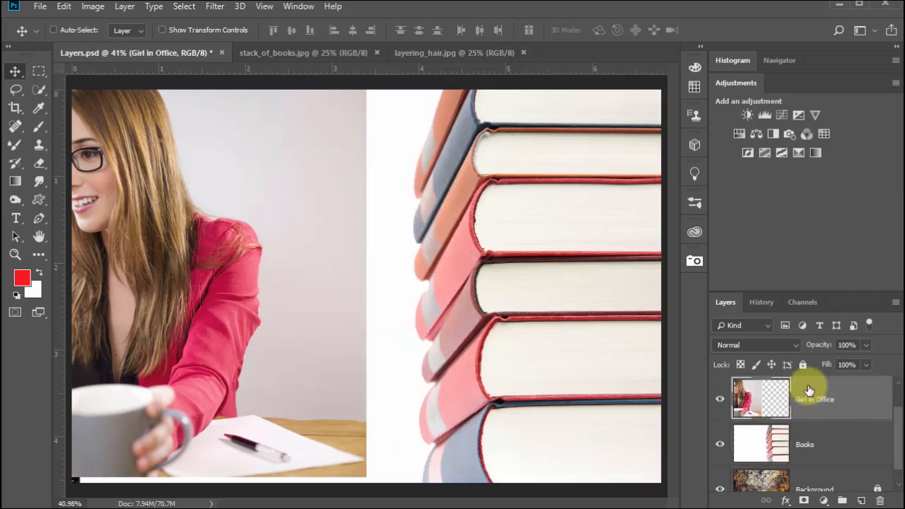
drag(285, 316, 574, 320)
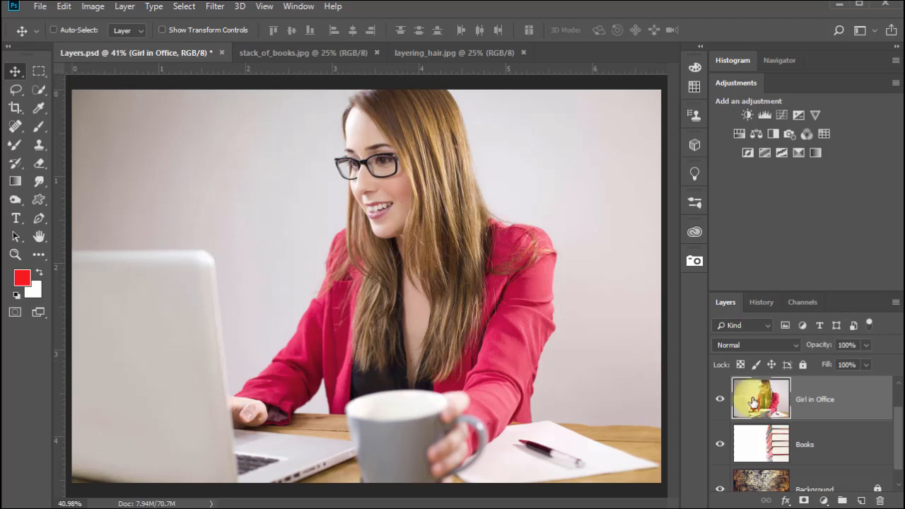
- Stack the Girl in Office layer beneath Books, and move Books left so the stack fills the canvas's left part
drag(762, 399, 779, 453)
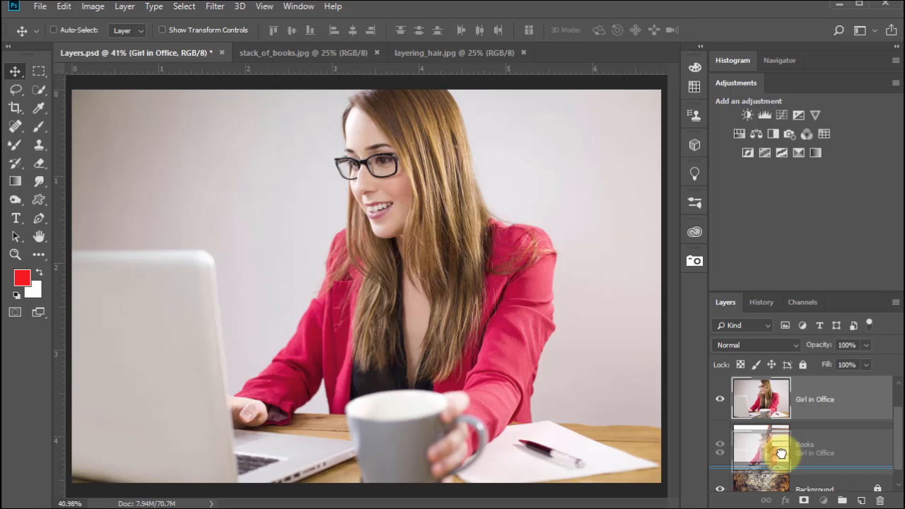
drag(780, 452, 780, 452)
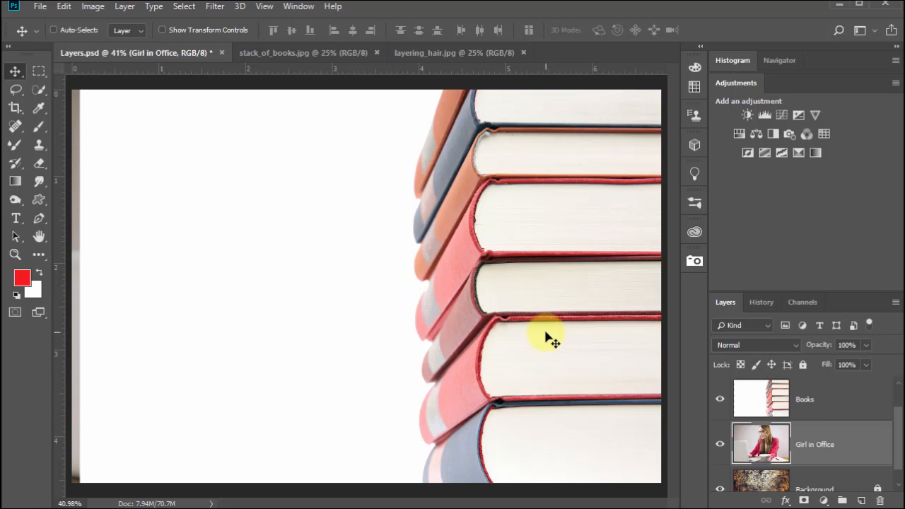
click(808, 397)
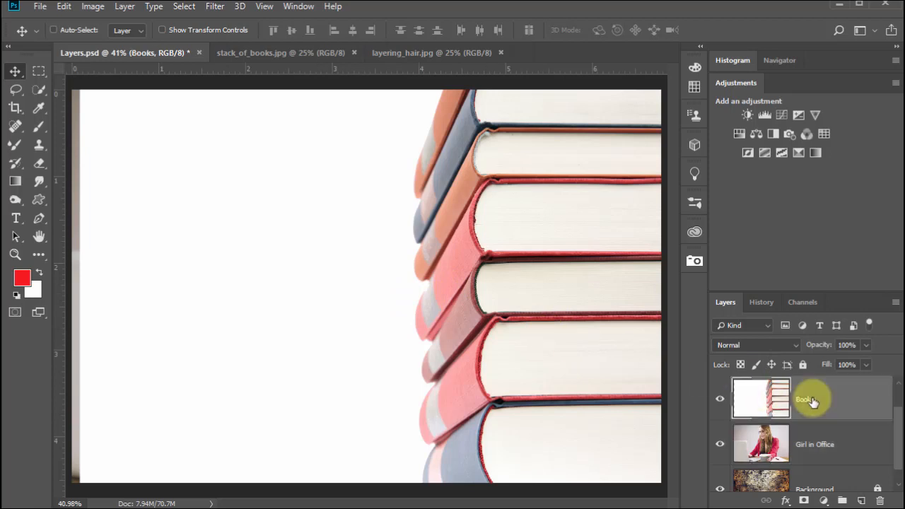
drag(542, 323, 185, 302)
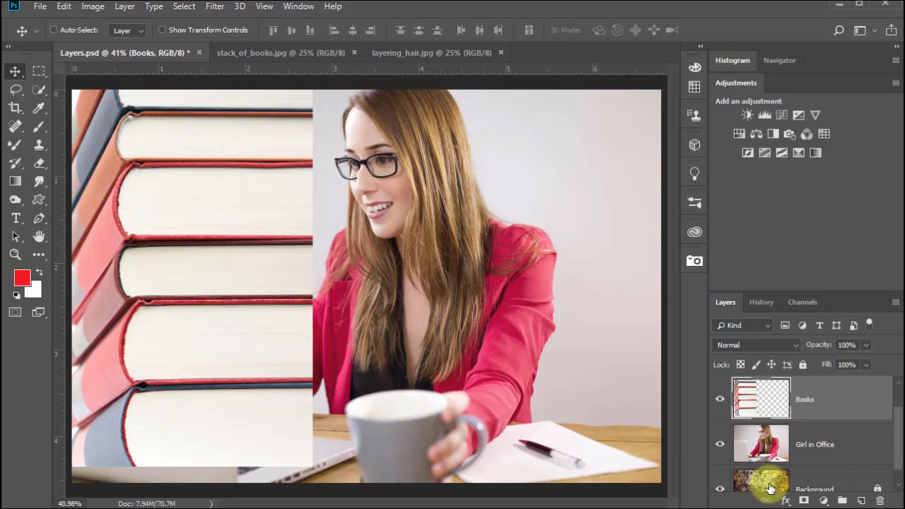
- Shift the Girl in Office layer left to uncover a strip of the background, and hide Girl in Office and Books
click(773, 443)
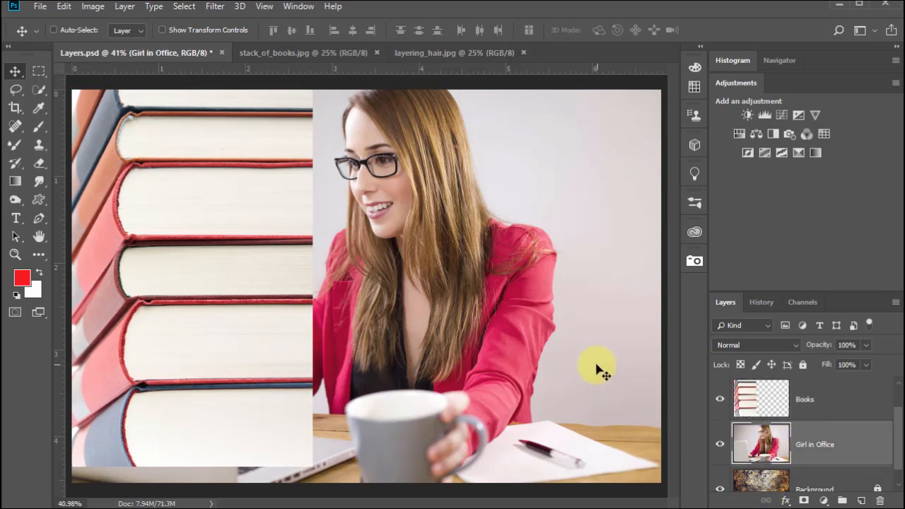
drag(596, 366, 531, 368)
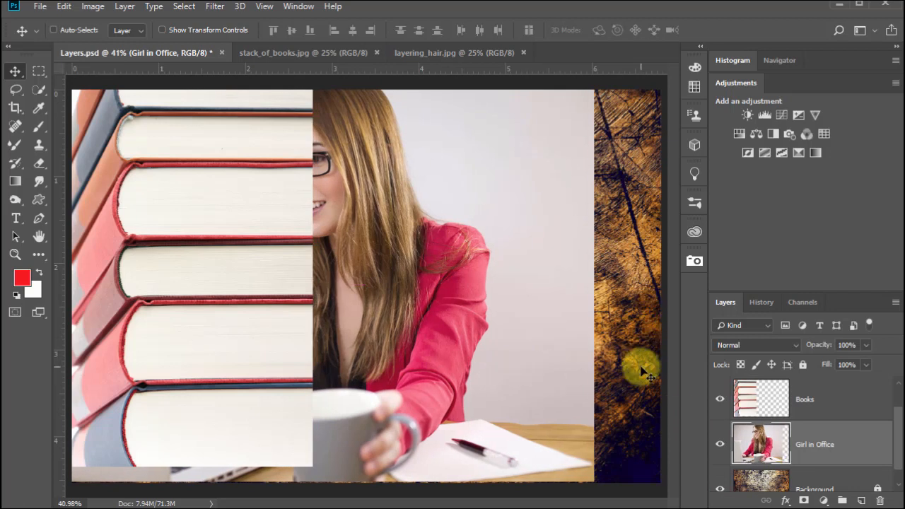
click(719, 444)
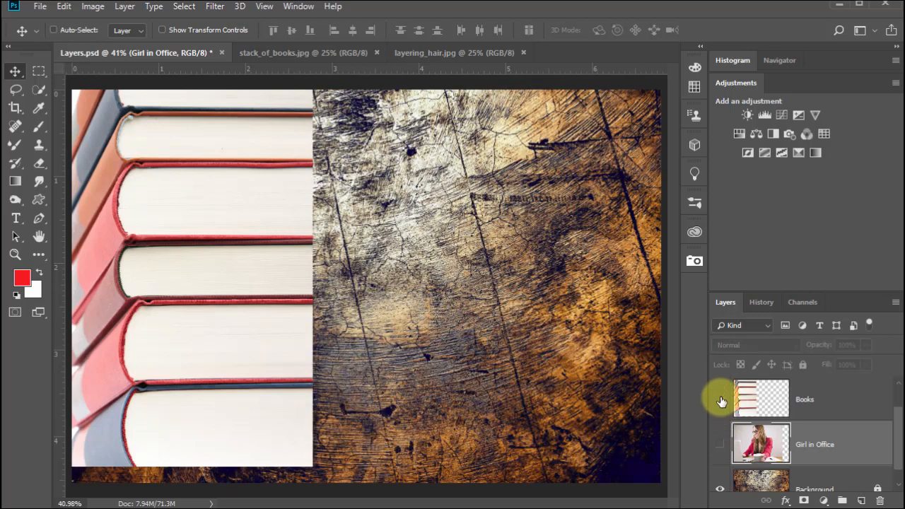
click(721, 400)
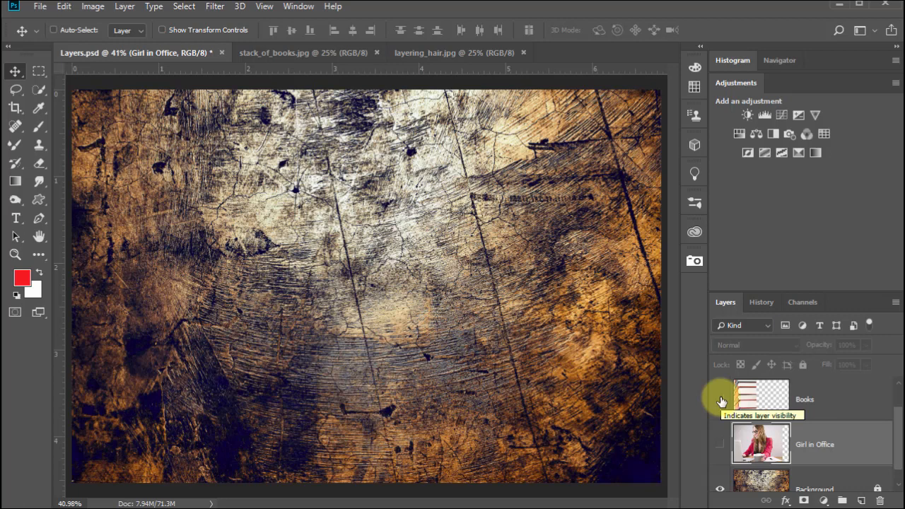
- Make the Girl in Office and Books layers visible again, and move both right to cover the canvas
click(719, 444)
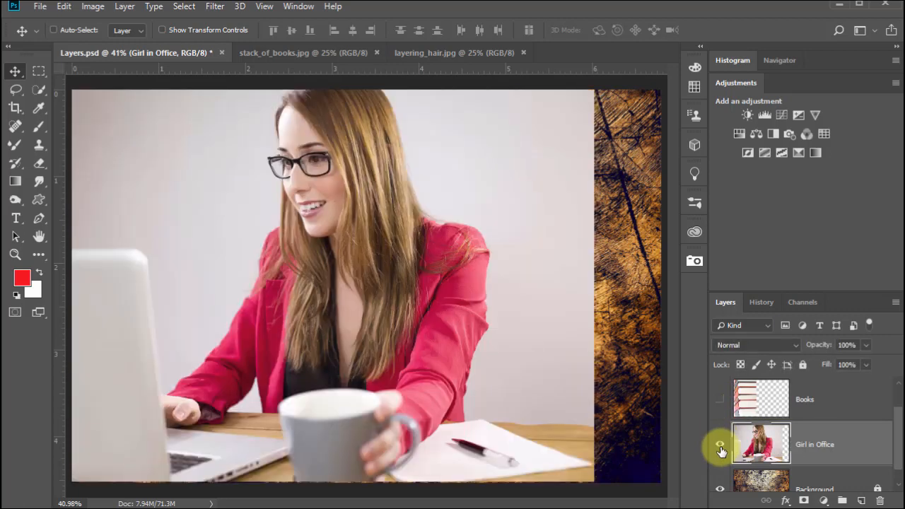
drag(334, 322, 393, 325)
click(751, 397)
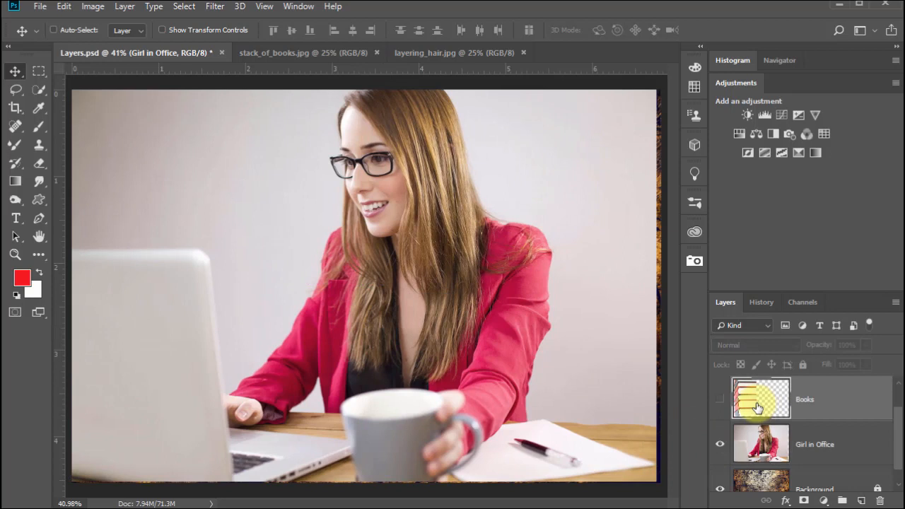
click(720, 403)
drag(410, 327, 736, 327)
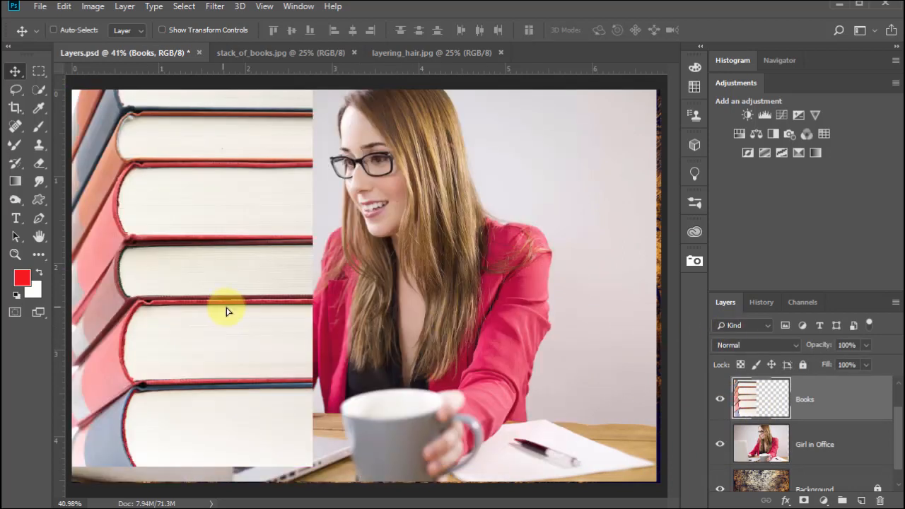
drag(228, 308, 574, 325)
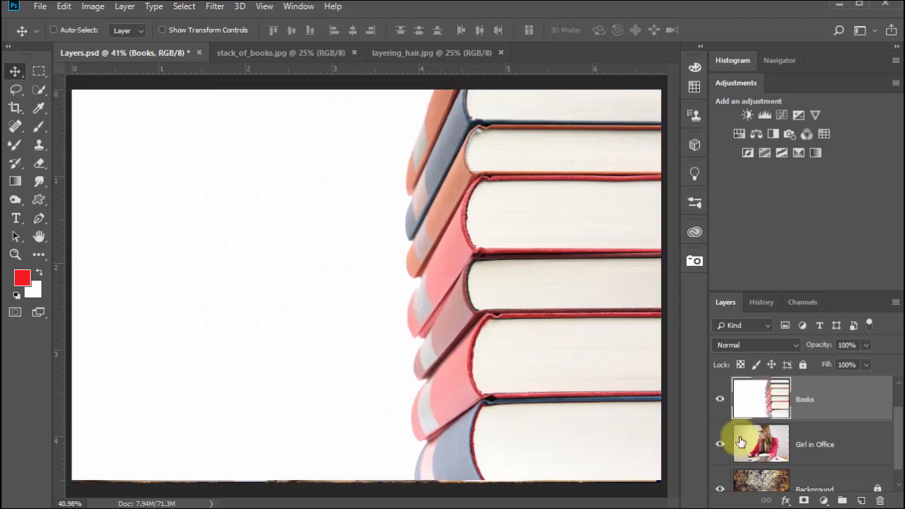
- Hide Books temporarily while nudging the Girl in Office layer to fill the canvas's right edge, and make Books visible again
click(720, 402)
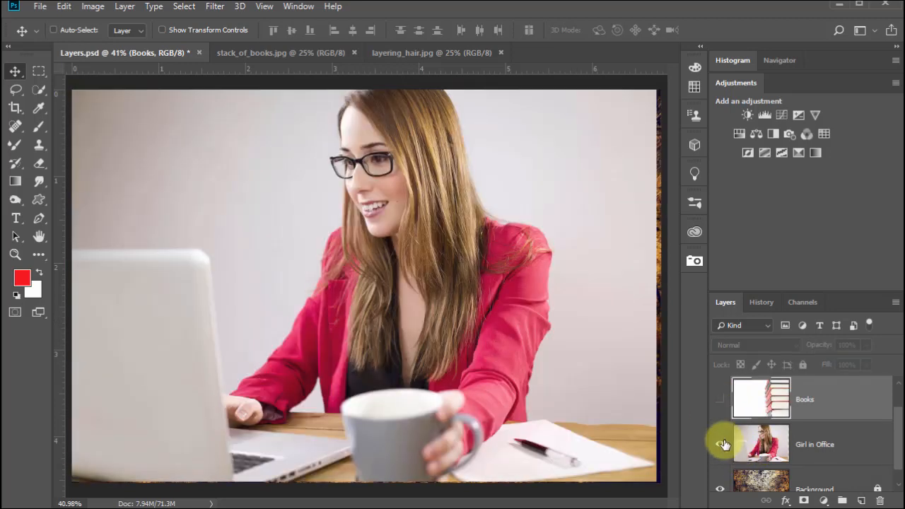
click(762, 449)
drag(566, 388, 573, 391)
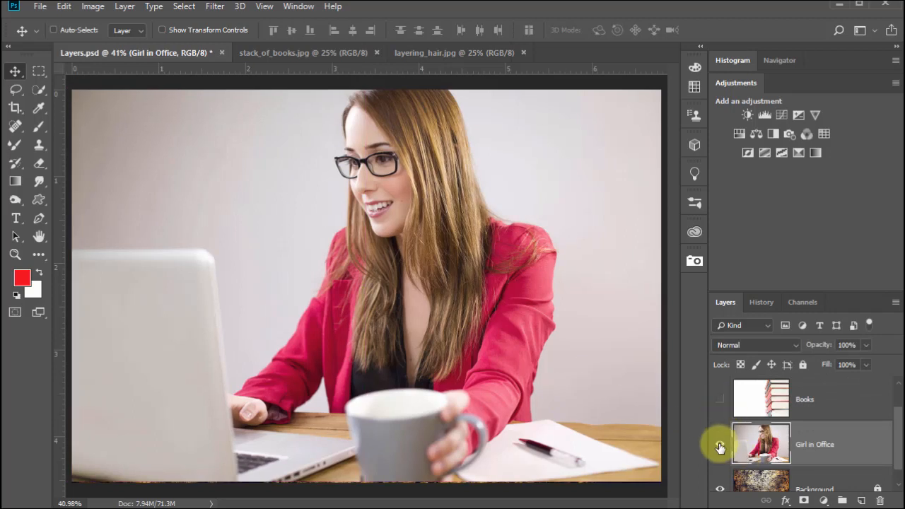
click(718, 399)
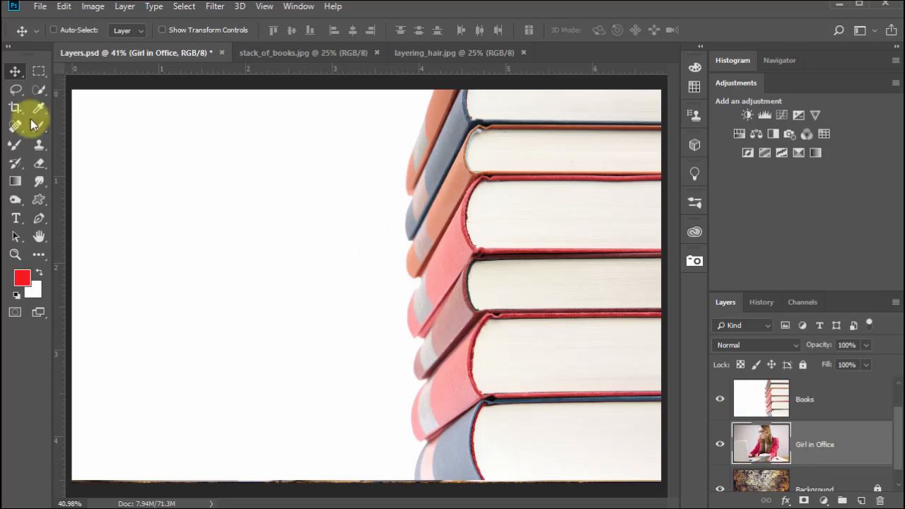
- Activate the Eraser tool and try erasing part of the Girl in Office layer beneath the books
click(41, 167)
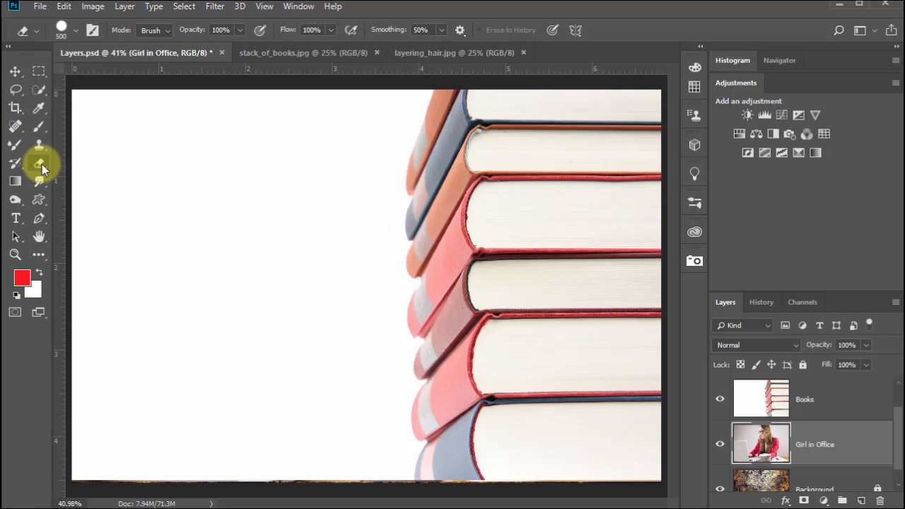
right_click(44, 165)
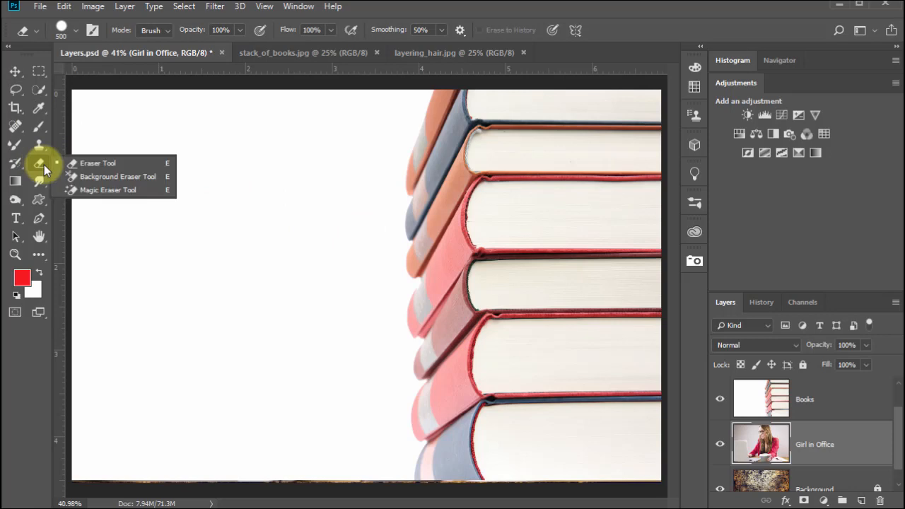
click(282, 131)
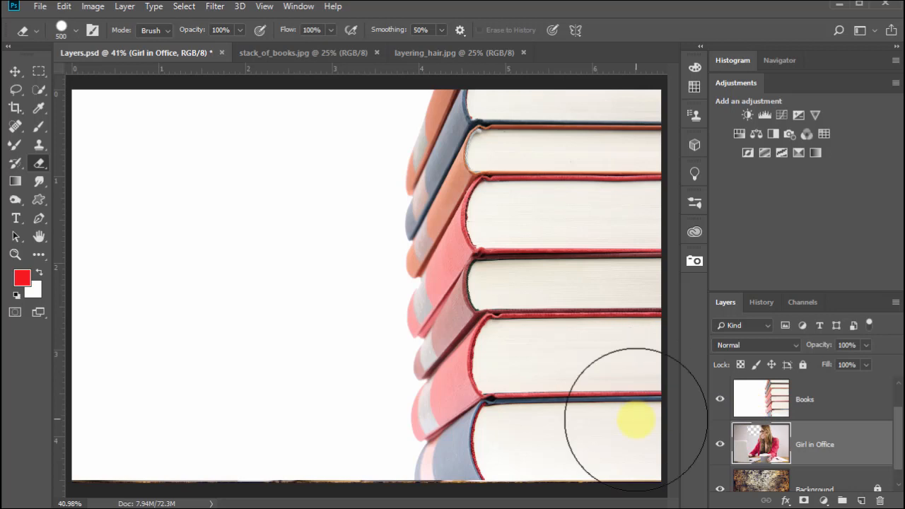
- Erase the white area left of the book stack on the Books layer to reveal the girl underneath
click(748, 397)
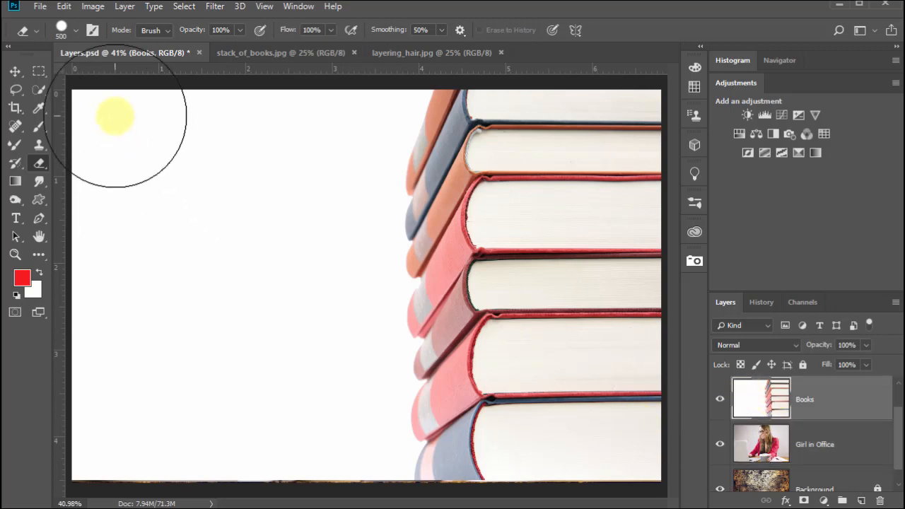
drag(111, 117, 118, 152)
mouse_move(118, 205)
mouse_down()
mouse_move(137, 453)
mouse_move(176, 366)
mouse_move(214, 126)
mouse_move(249, 169)
mouse_move(277, 408)
mouse_move(294, 456)
mouse_move(313, 374)
mouse_move(316, 137)
mouse_up()
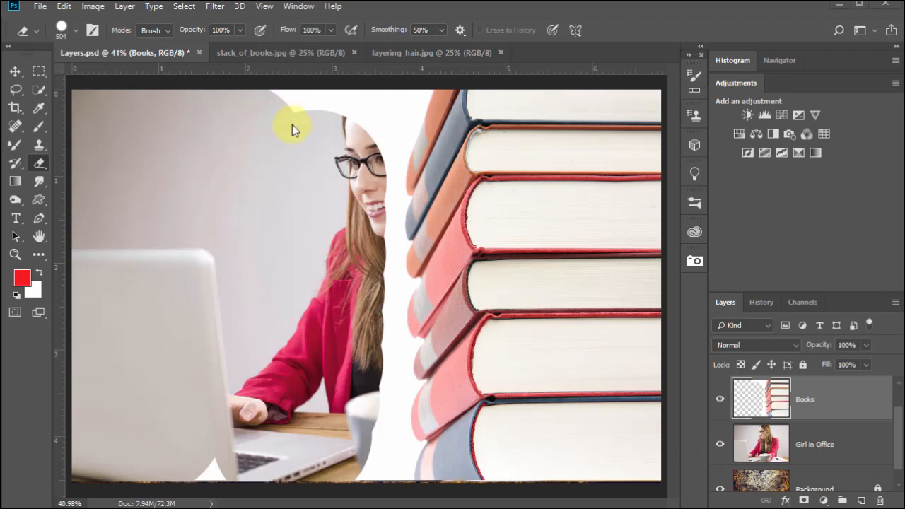
mouse_move(299, 127)
mouse_down()
mouse_move(313, 131)
mouse_move(329, 116)
mouse_move(343, 169)
mouse_move(329, 318)
mouse_move(338, 486)
mouse_up()
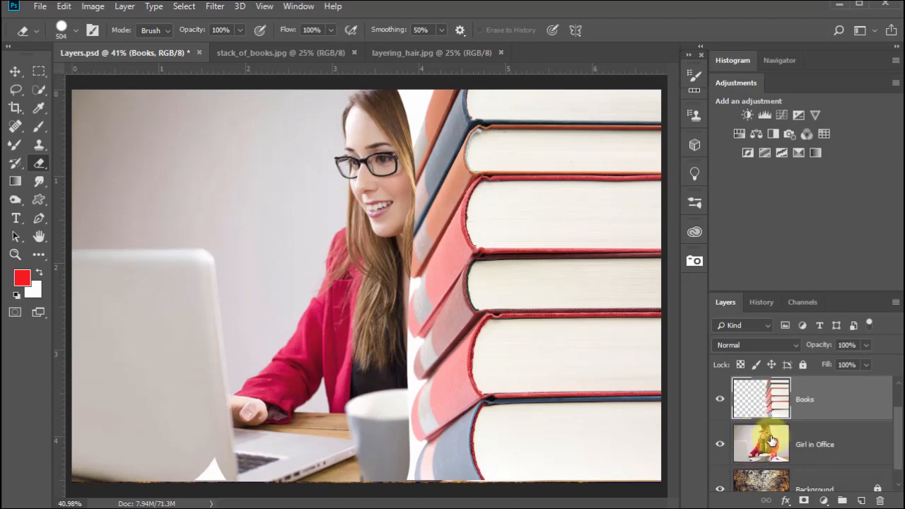
- Erase the left part of the Girl in Office layer to reveal the textured background
click(759, 451)
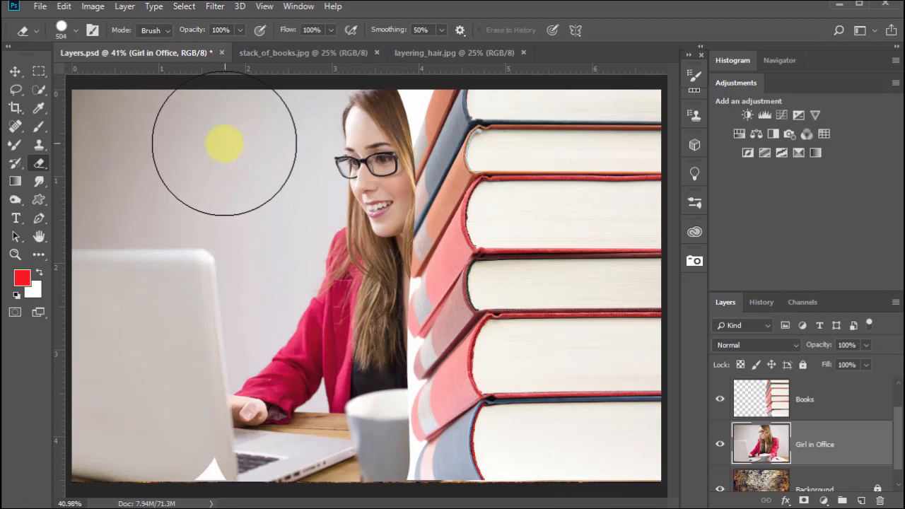
mouse_move(224, 142)
mouse_down()
mouse_move(219, 432)
mouse_move(161, 85)
mouse_move(105, 242)
mouse_move(126, 485)
mouse_move(189, 468)
mouse_move(210, 420)
mouse_up()
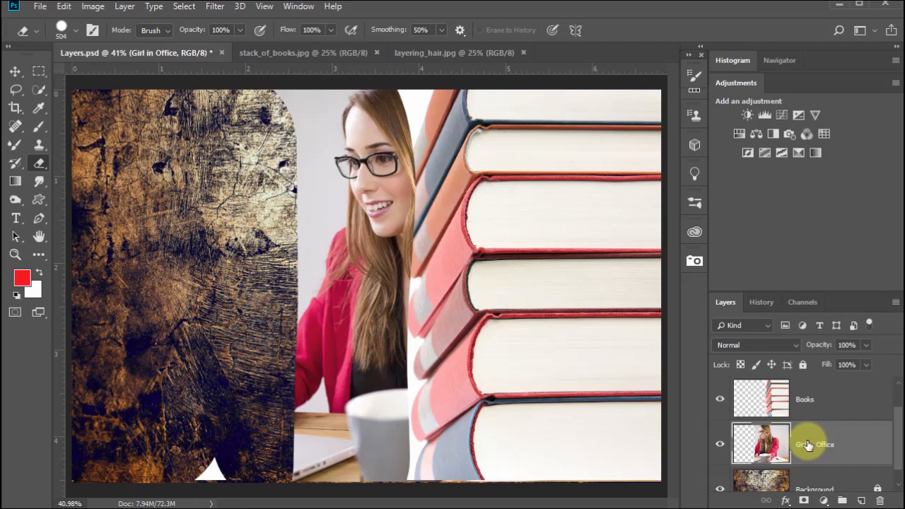
- Select the Books and Girl in Office layers in turn, and hide both to leave only the Background layer
click(763, 398)
click(767, 450)
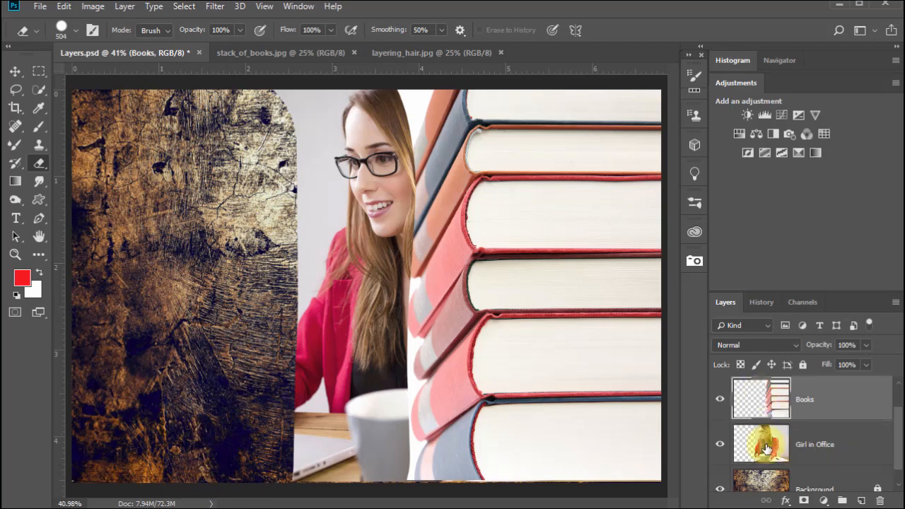
click(754, 394)
click(720, 402)
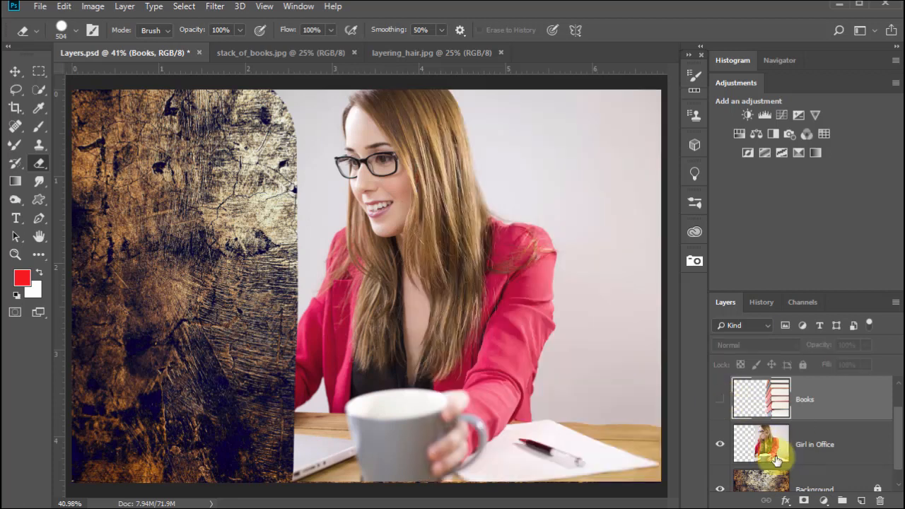
click(720, 444)
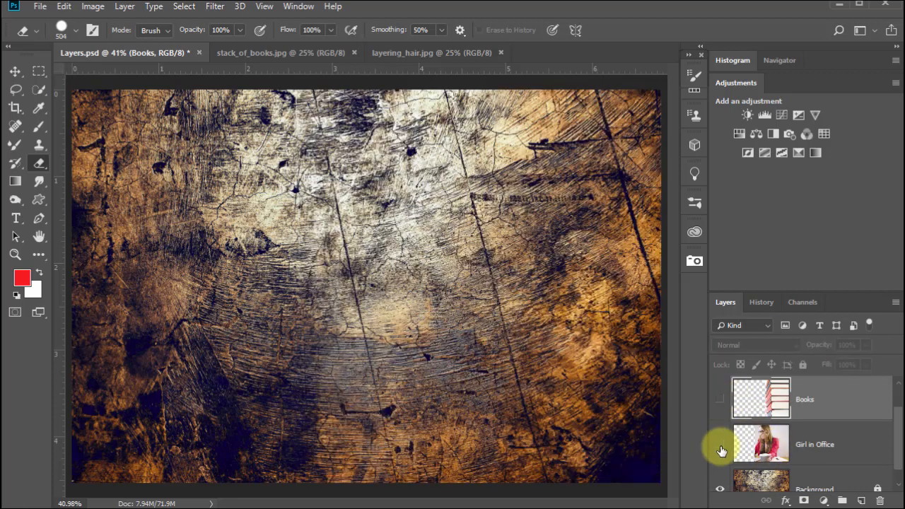
- Show the Girl in Office and Books layers again and undo the most recent eraser strokes
click(720, 445)
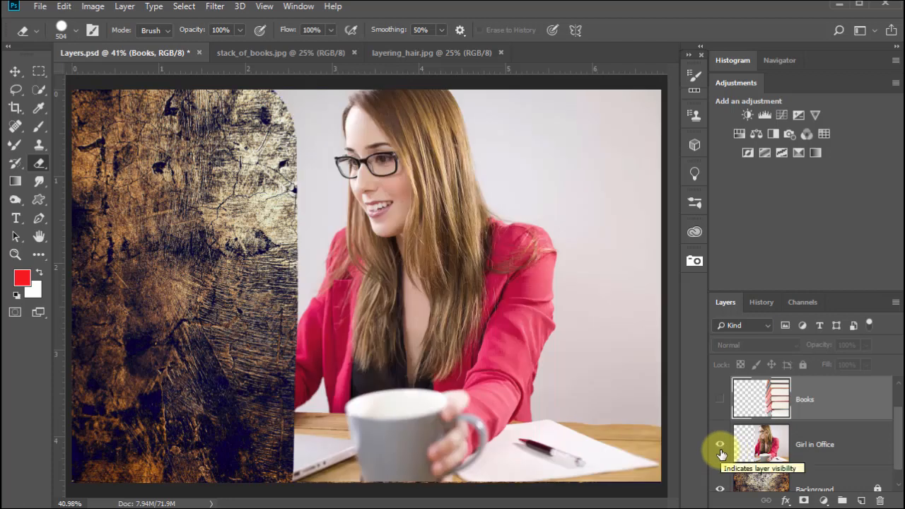
click(720, 400)
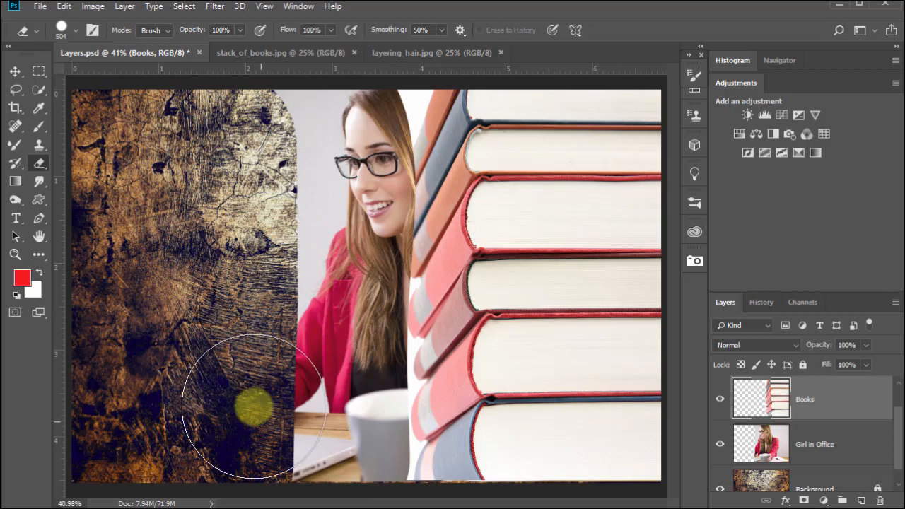
drag(427, 317, 436, 309)
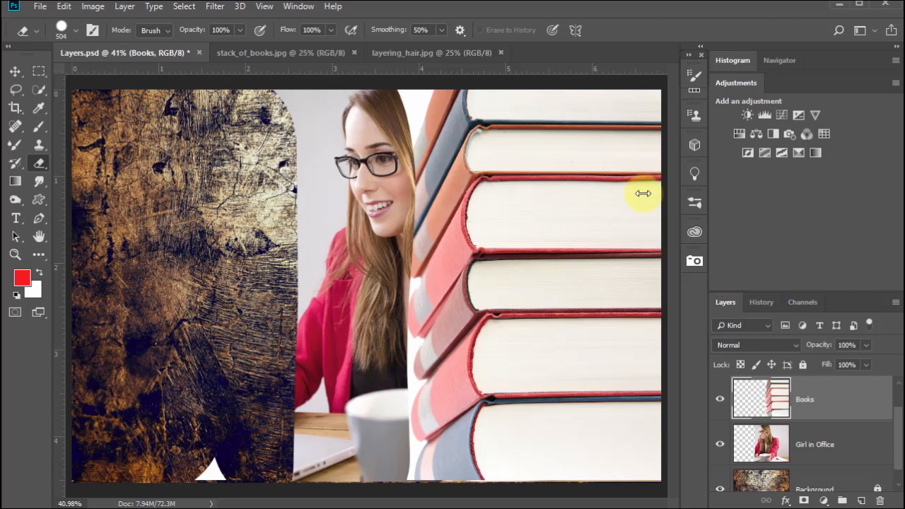
- Revert the document to the second Name Change history state, before the Move and Eraser edits, and return to the layer list
click(297, 8)
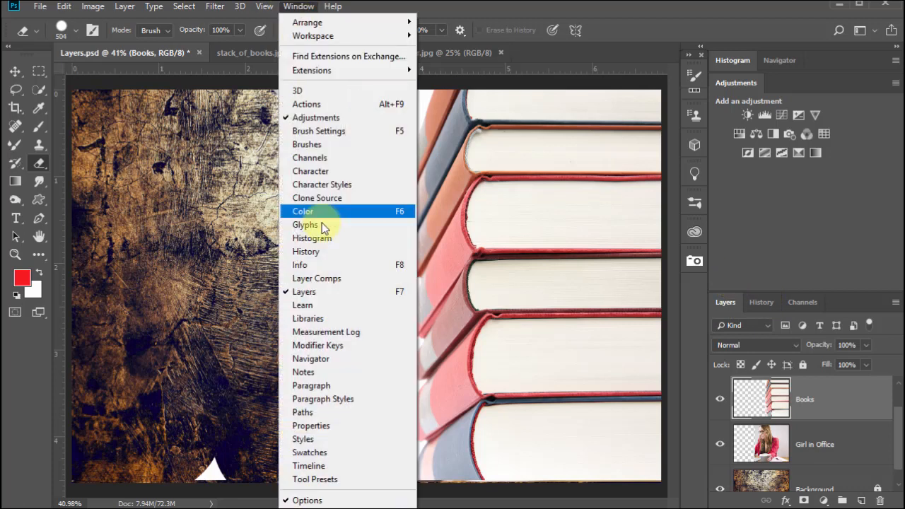
click(324, 253)
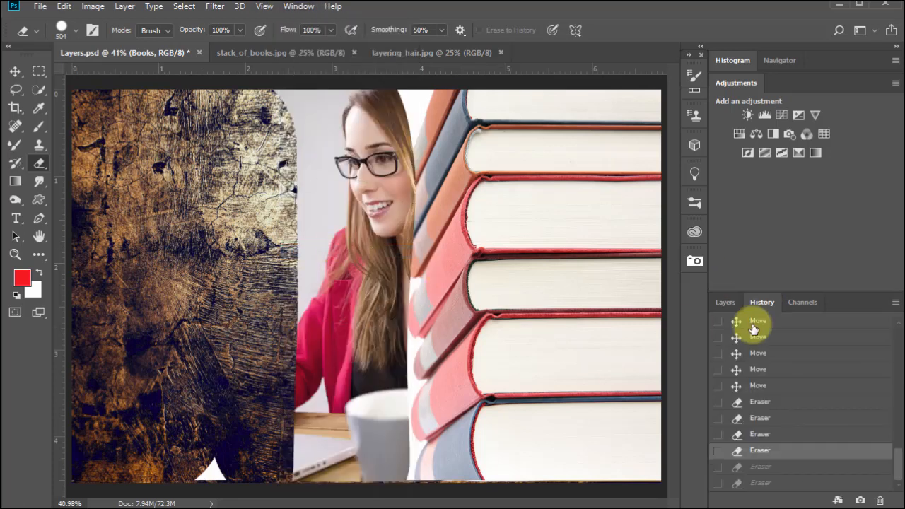
drag(892, 456, 895, 396)
click(751, 411)
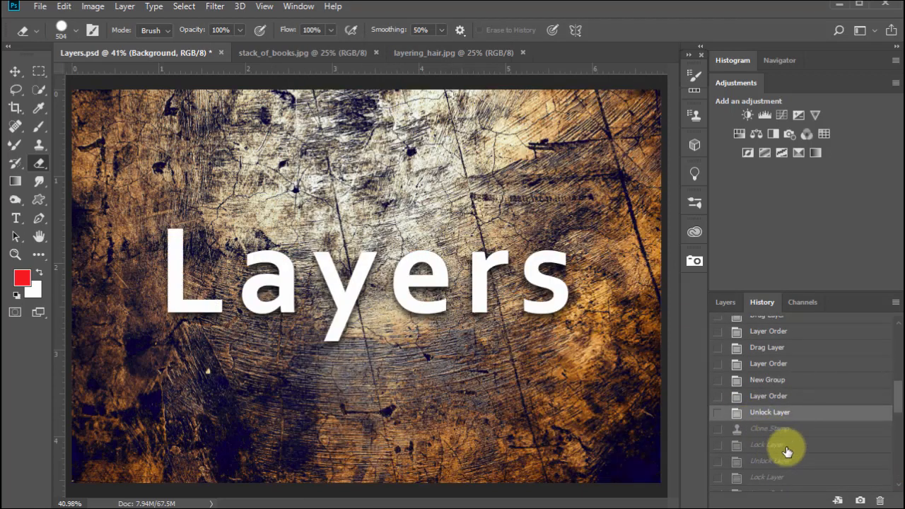
drag(895, 398, 895, 416)
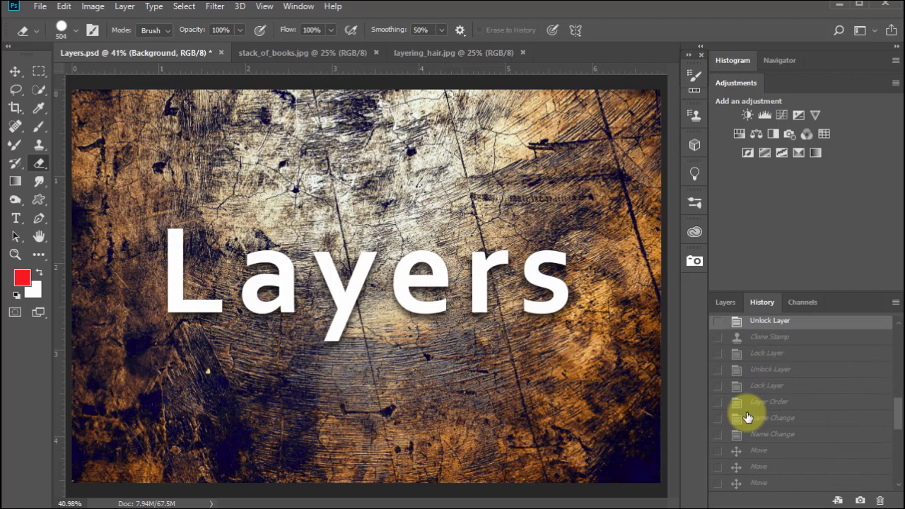
click(764, 435)
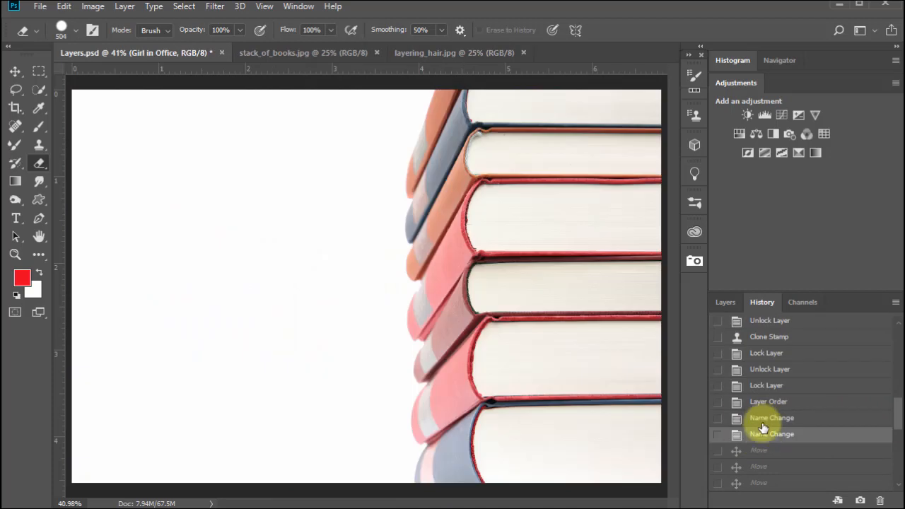
click(730, 306)
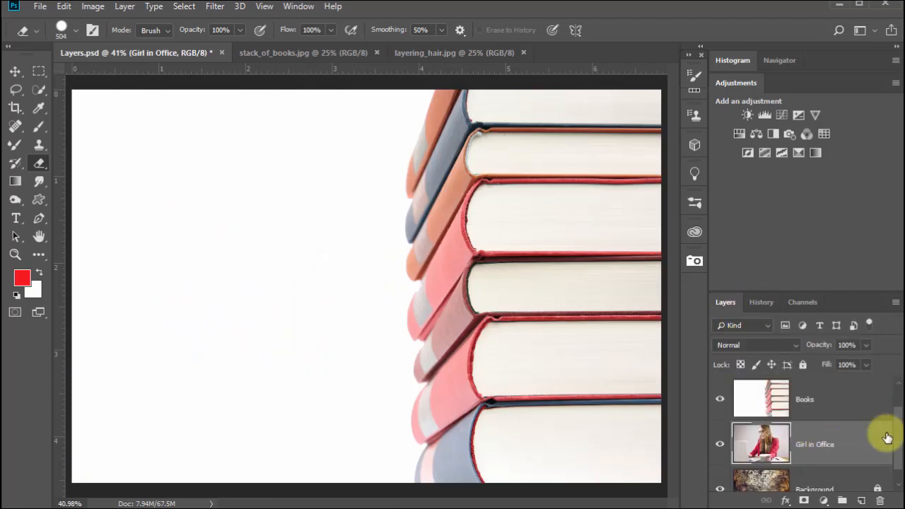
scroll(892, 424, up, 2)
scroll(892, 424, down, 2)
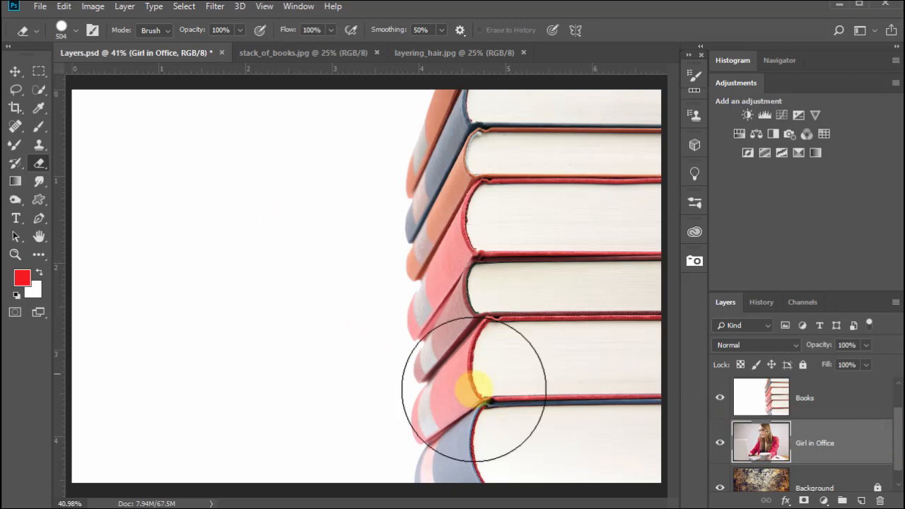
- Select the Books layer and set the Eraser to 21% opacity with a brush hardness of 0%
click(760, 403)
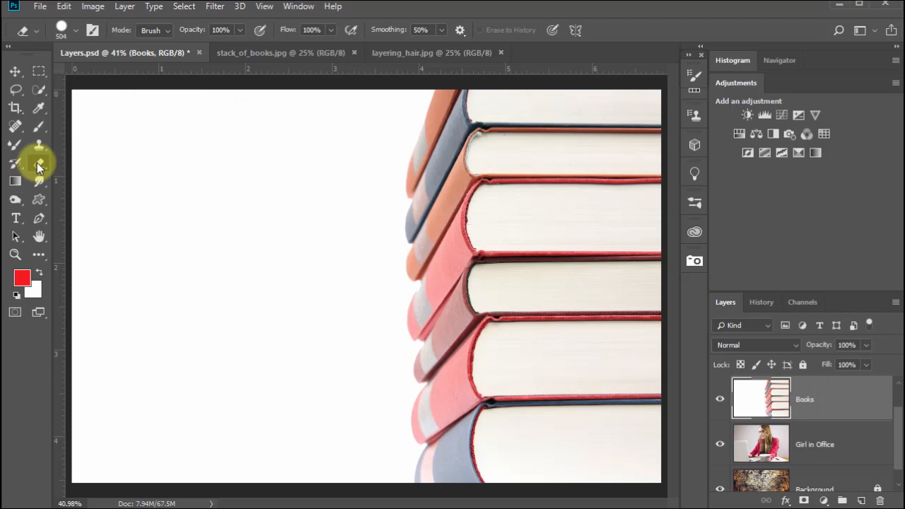
click(240, 30)
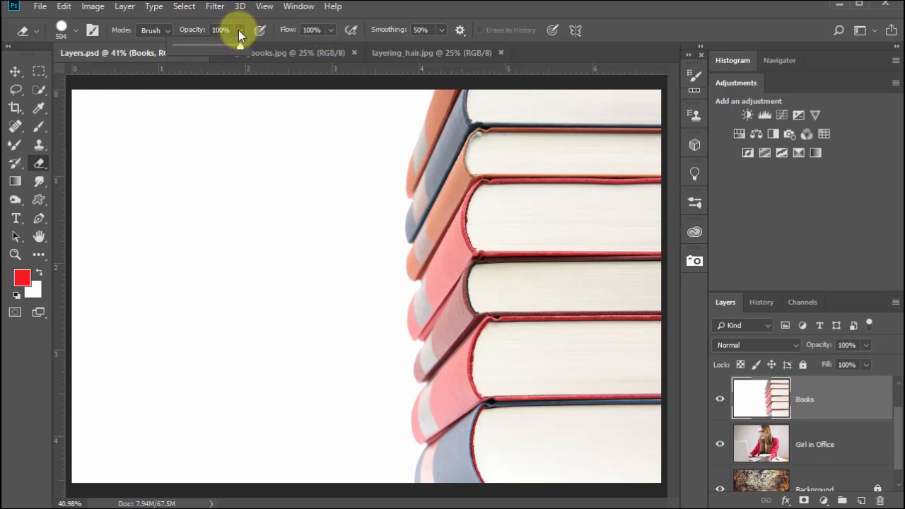
click(189, 46)
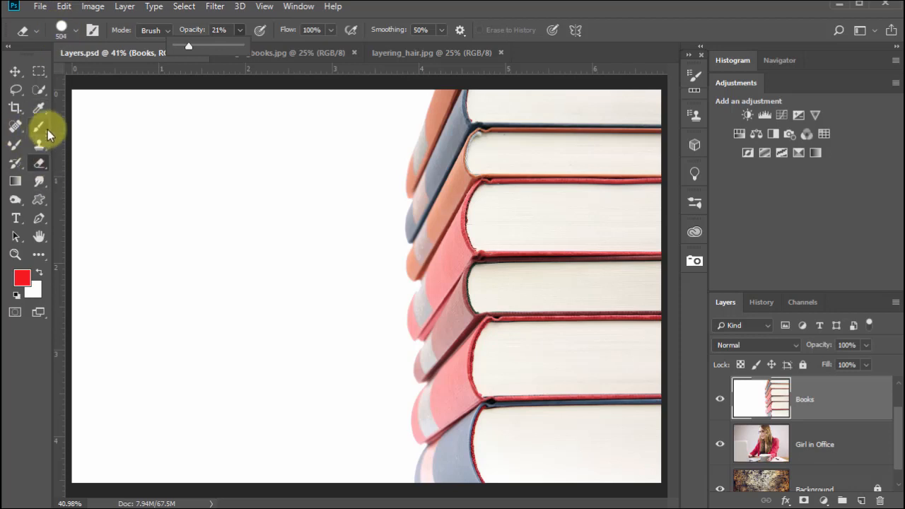
click(62, 31)
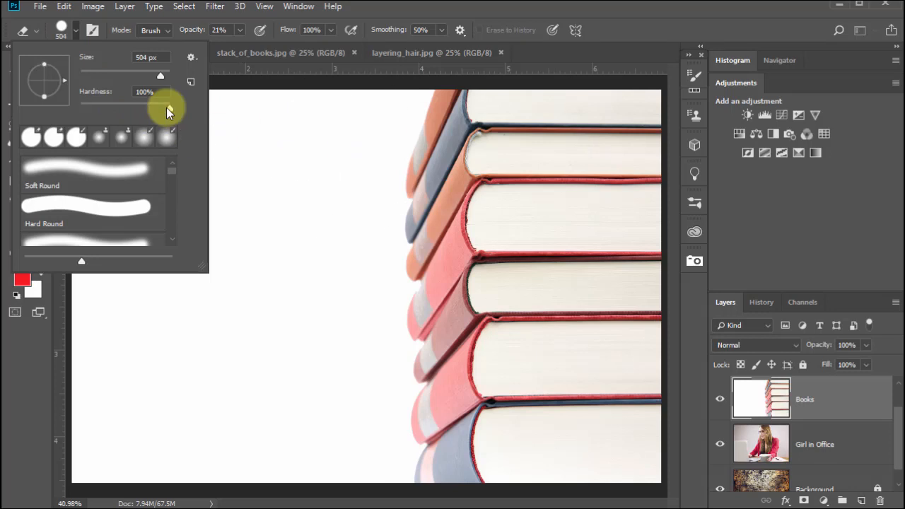
drag(170, 108, 68, 100)
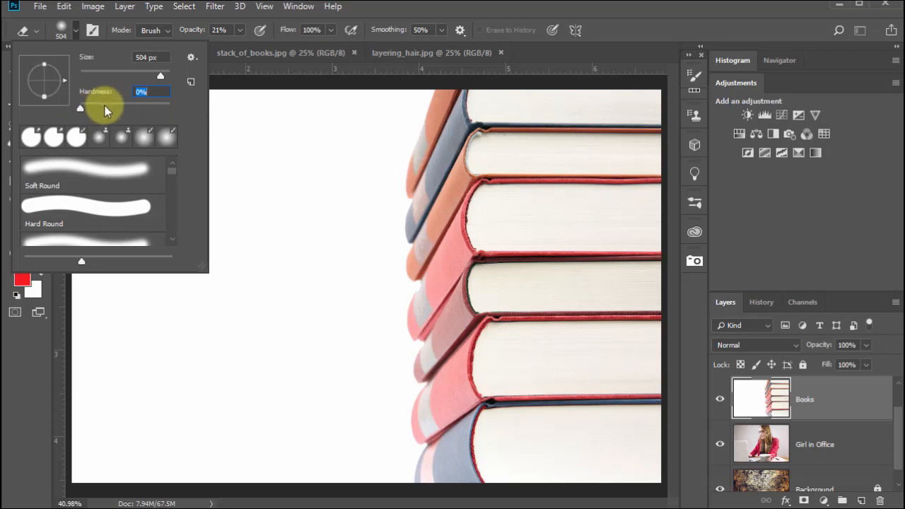
click(381, 7)
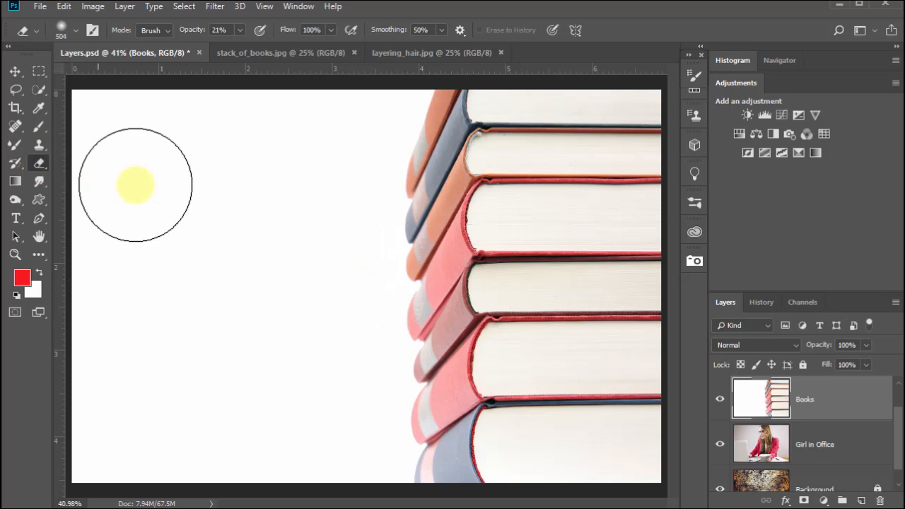
- Softly erase the left part of the Books layer to reveal the girl, and the left part of Girl in Office to reveal the background
mouse_move(106, 115)
mouse_down()
mouse_move(102, 397)
mouse_move(127, 360)
mouse_move(159, 208)
mouse_move(202, 139)
mouse_move(204, 309)
mouse_move(220, 343)
mouse_up()
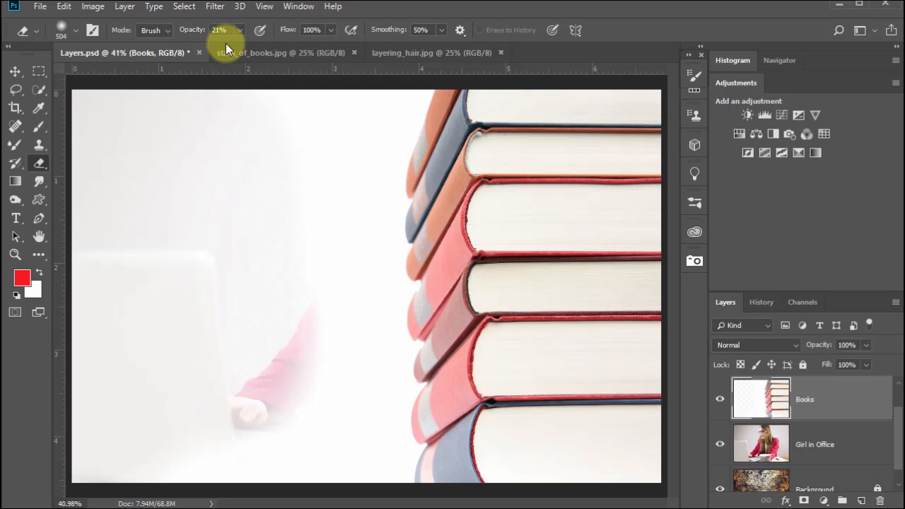
mouse_move(287, 188)
mouse_down()
mouse_move(306, 436)
mouse_move(343, 128)
mouse_move(338, 108)
mouse_move(320, 185)
mouse_move(310, 457)
mouse_move(224, 218)
mouse_move(165, 470)
mouse_move(143, 225)
mouse_move(144, 95)
mouse_move(107, 231)
mouse_move(107, 412)
mouse_move(204, 314)
mouse_move(265, 174)
mouse_move(274, 282)
mouse_move(264, 328)
mouse_move(337, 154)
mouse_move(330, 360)
mouse_move(337, 458)
mouse_move(407, 373)
mouse_move(388, 272)
mouse_move(450, 311)
mouse_move(442, 152)
mouse_move(465, 173)
mouse_move(472, 225)
mouse_move(442, 356)
mouse_move(395, 319)
mouse_move(366, 221)
mouse_move(382, 151)
mouse_move(394, 277)
mouse_move(405, 275)
mouse_move(417, 325)
mouse_move(406, 214)
mouse_move(421, 325)
mouse_move(413, 287)
mouse_move(409, 418)
mouse_move(425, 171)
mouse_move(400, 156)
mouse_move(400, 108)
mouse_move(412, 204)
mouse_move(401, 152)
mouse_move(405, 349)
mouse_move(384, 412)
mouse_up()
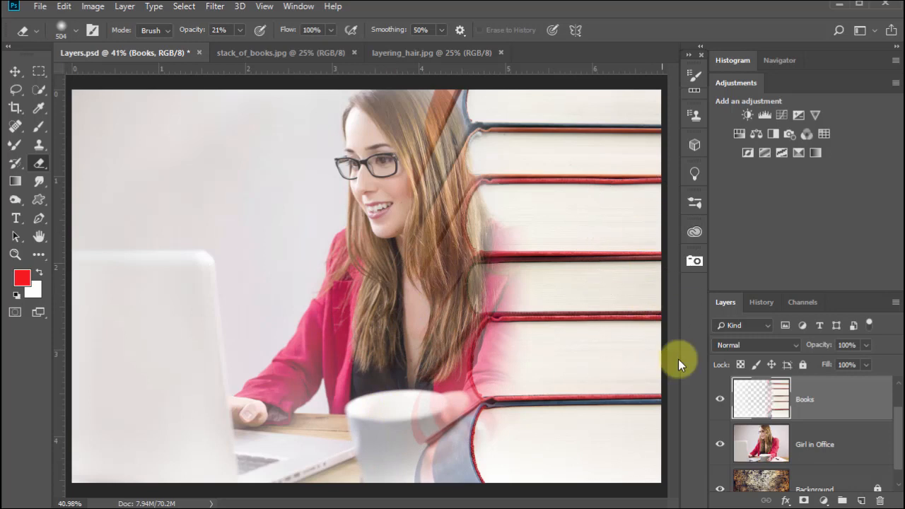
click(813, 447)
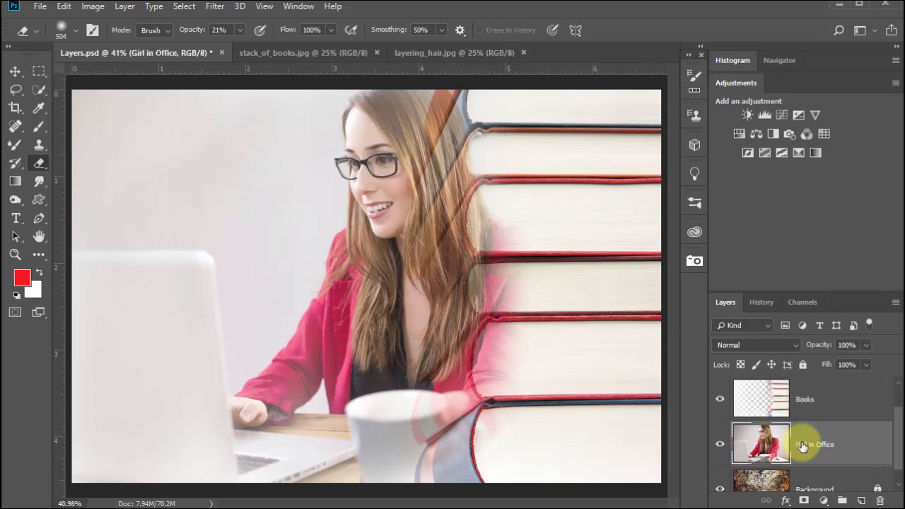
mouse_move(259, 137)
mouse_down()
mouse_move(246, 212)
mouse_move(190, 283)
mouse_move(228, 167)
mouse_move(221, 209)
mouse_move(167, 308)
mouse_move(174, 167)
mouse_move(104, 300)
mouse_move(126, 159)
mouse_move(88, 270)
mouse_move(128, 205)
mouse_move(178, 206)
mouse_move(111, 305)
mouse_move(231, 165)
mouse_move(151, 309)
mouse_move(234, 166)
mouse_move(170, 271)
mouse_move(127, 135)
mouse_move(78, 236)
mouse_move(211, 150)
mouse_move(159, 316)
mouse_move(201, 238)
mouse_move(136, 358)
mouse_move(166, 325)
mouse_move(111, 425)
mouse_move(140, 371)
mouse_move(80, 444)
mouse_move(91, 382)
mouse_move(139, 292)
mouse_move(248, 125)
mouse_move(256, 130)
mouse_move(288, 110)
mouse_move(247, 262)
mouse_move(259, 258)
mouse_move(158, 375)
mouse_move(207, 318)
mouse_move(129, 336)
mouse_move(137, 191)
mouse_move(119, 228)
mouse_move(135, 146)
mouse_move(111, 361)
mouse_move(152, 407)
mouse_move(127, 454)
mouse_move(233, 487)
mouse_move(149, 242)
mouse_up()
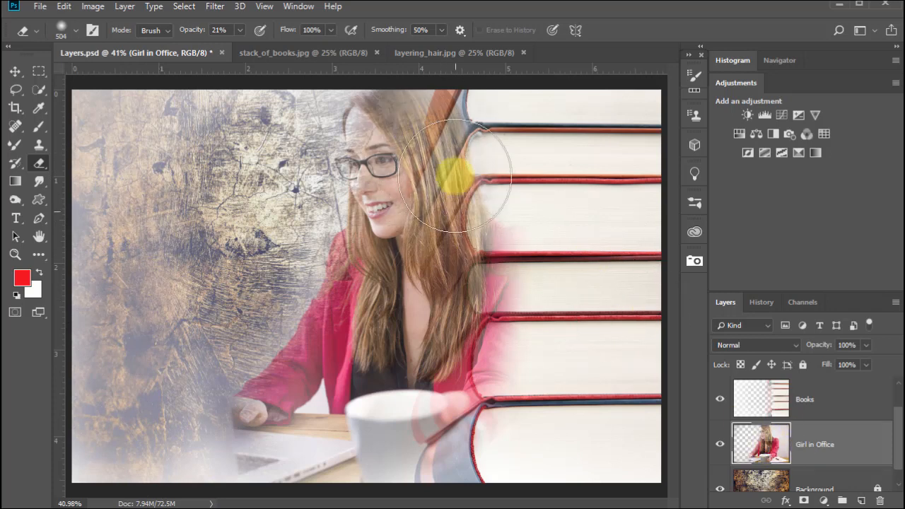
- Try erasing the girl's face and hair on the Girl in Office layer, and undo those strokes
mouse_move(454, 177)
mouse_down()
mouse_move(484, 198)
mouse_move(439, 168)
mouse_move(440, 232)
mouse_move(445, 169)
mouse_move(449, 262)
mouse_move(456, 220)
mouse_move(475, 253)
mouse_up()
mouse_move(419, 169)
mouse_down()
mouse_move(399, 185)
mouse_move(404, 177)
mouse_up()
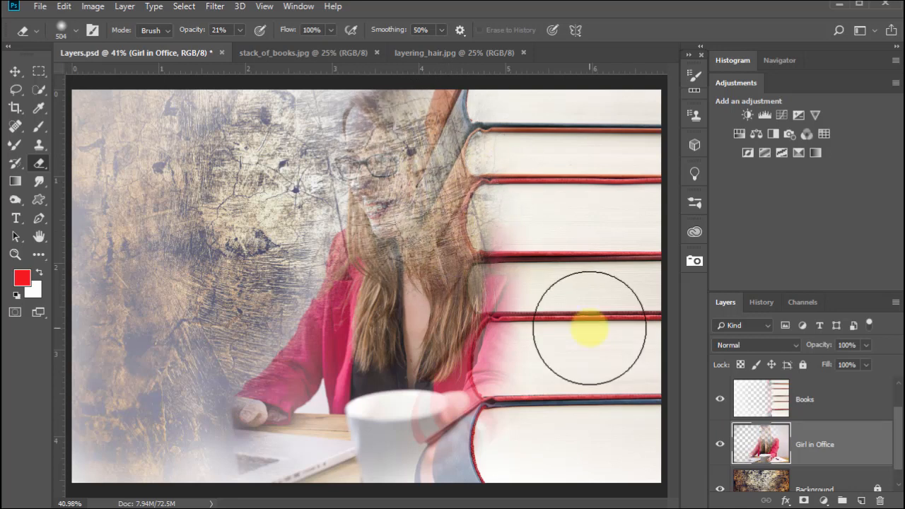
key(ctrl+z)
key(ctrl+z)
key(ctrl+z)
key(ctrl+z)
key(ctrl+z)
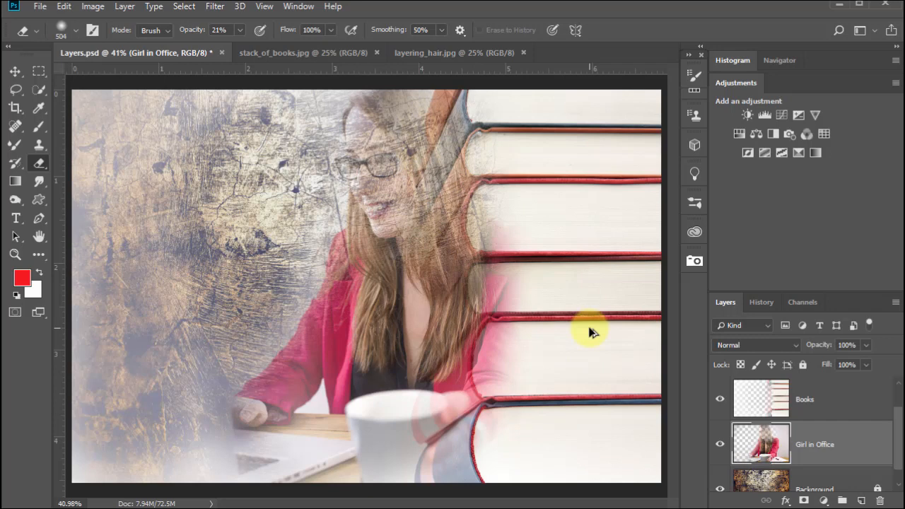
key(ctrl+z)
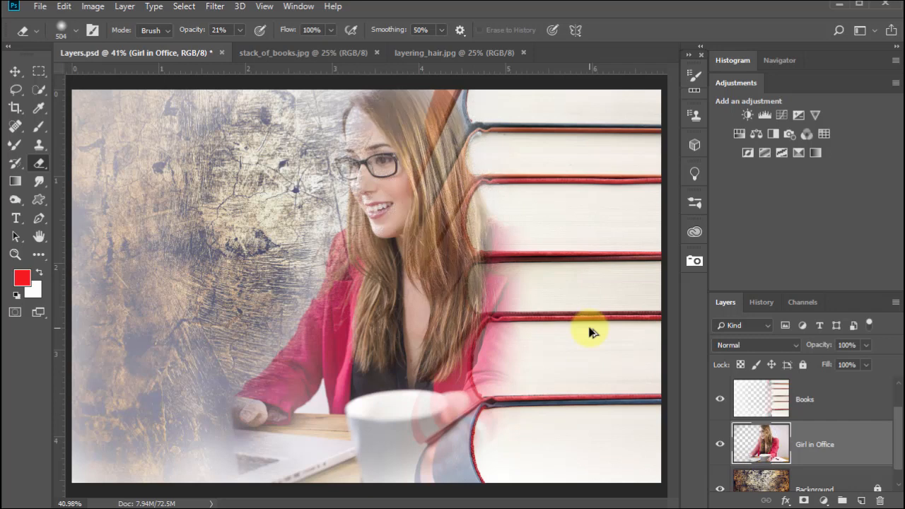
- Select the Books layer and softly erase the left edge of the book stack over the girl's hair, arm and mug
click(768, 404)
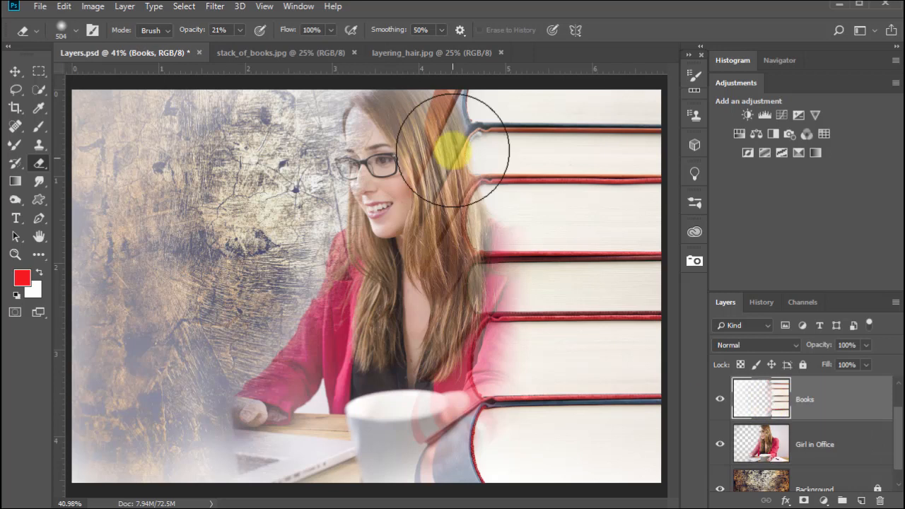
mouse_move(443, 161)
mouse_down()
mouse_move(446, 225)
mouse_move(432, 149)
mouse_move(462, 318)
mouse_move(475, 281)
mouse_move(477, 346)
mouse_move(491, 329)
mouse_move(493, 348)
mouse_move(493, 291)
mouse_move(478, 361)
mouse_move(412, 450)
mouse_move(426, 439)
mouse_move(408, 430)
mouse_move(474, 357)
mouse_up()
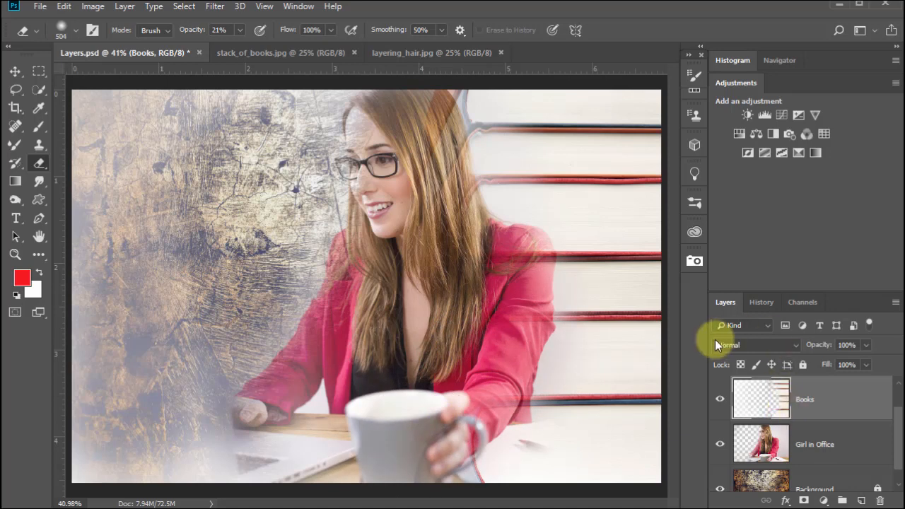
mouse_move(366, 152)
mouse_down()
mouse_move(395, 148)
mouse_move(407, 177)
mouse_up()
mouse_move(297, 346)
mouse_down()
mouse_move(333, 347)
mouse_move(545, 252)
mouse_move(550, 263)
mouse_move(511, 266)
mouse_move(511, 289)
mouse_move(535, 251)
mouse_move(530, 282)
mouse_move(535, 259)
mouse_move(490, 262)
mouse_move(531, 332)
mouse_up()
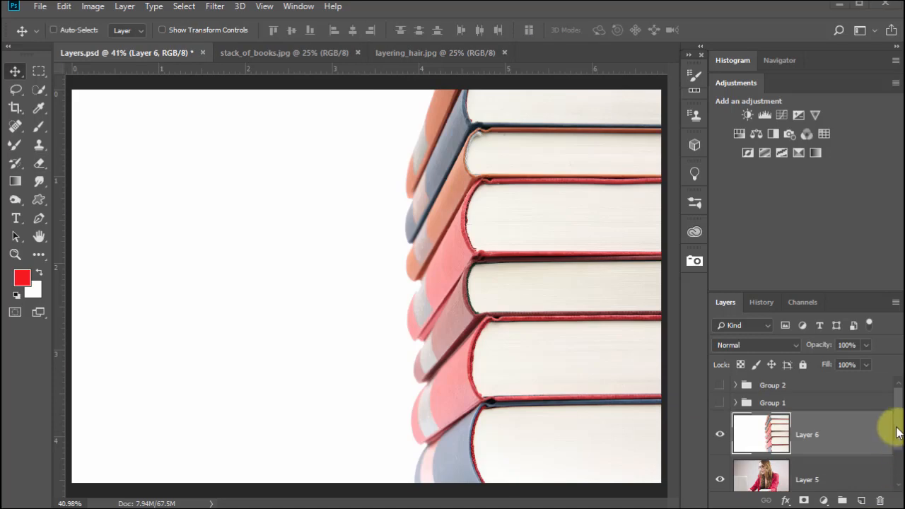
- Add a layer mask to Layer 6 and try choosing red (ce1919) as the foreground color while the mask is active
scroll(895, 456, down, 3)
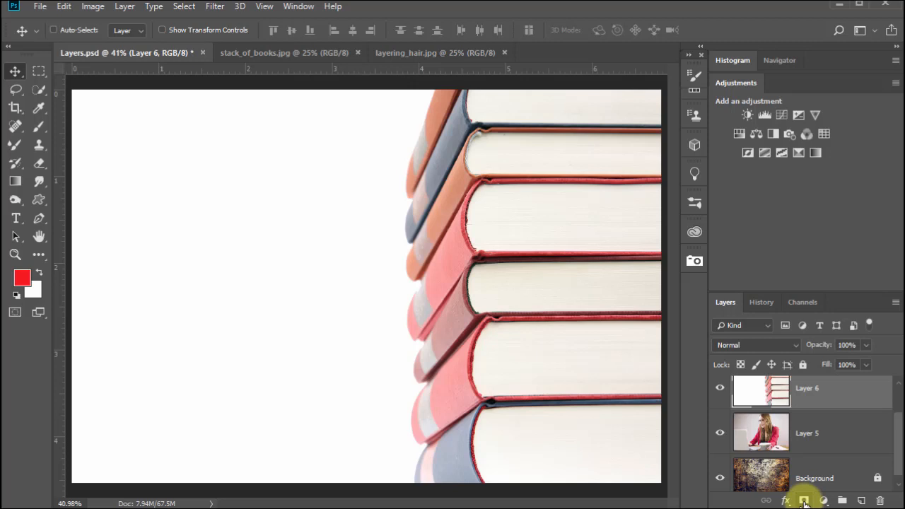
scroll(822, 428, up, 2)
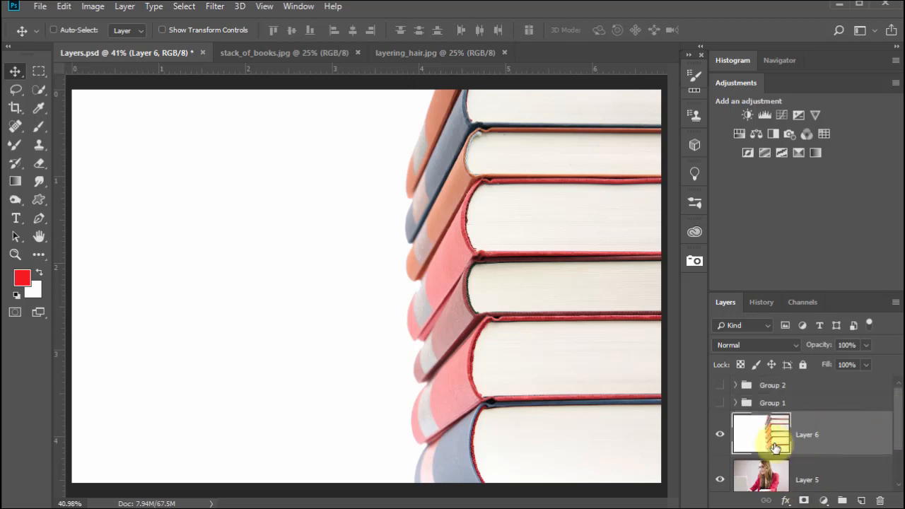
click(805, 500)
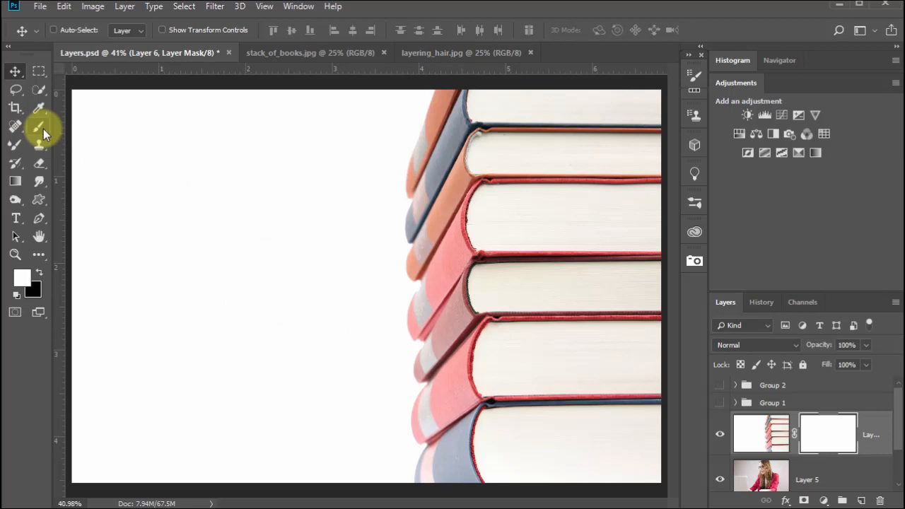
click(25, 284)
click(526, 230)
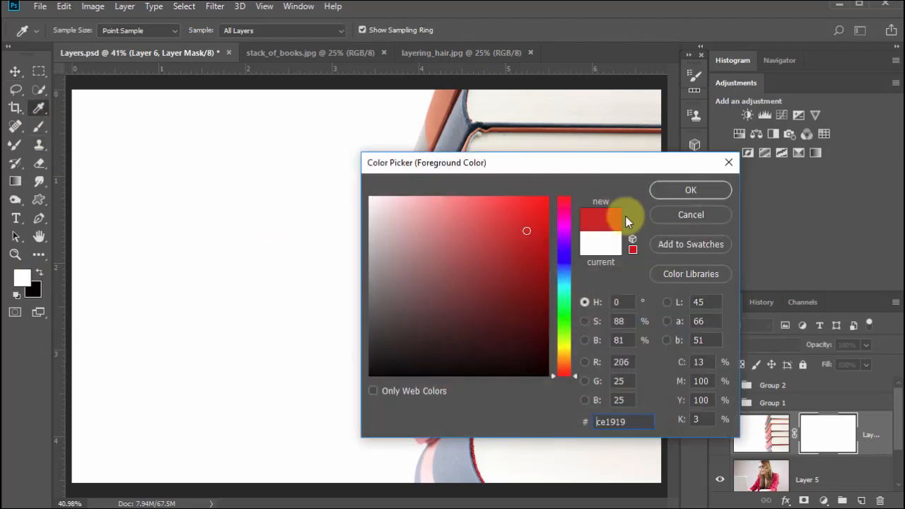
click(678, 188)
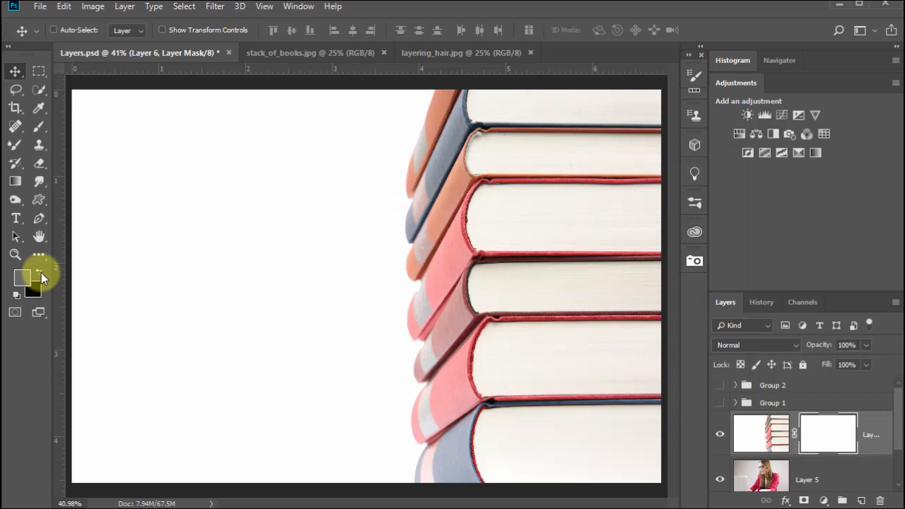
- Target Layer 6's image instead of its mask, choose a dark green foreground color, and activate the Brush tool
click(763, 434)
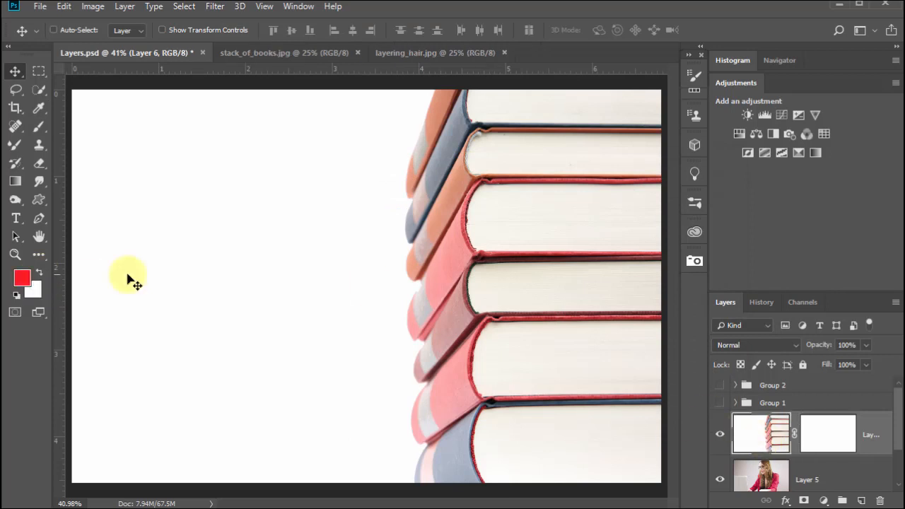
click(22, 277)
click(566, 318)
click(503, 303)
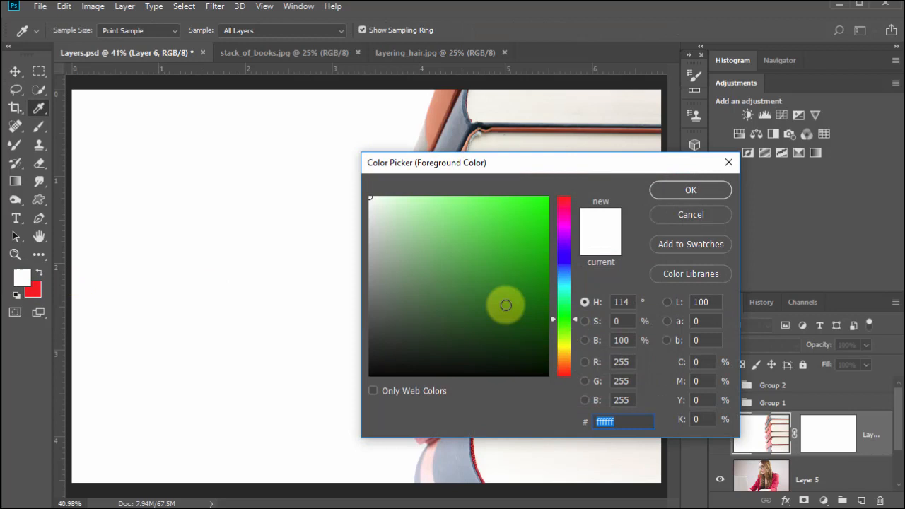
click(674, 189)
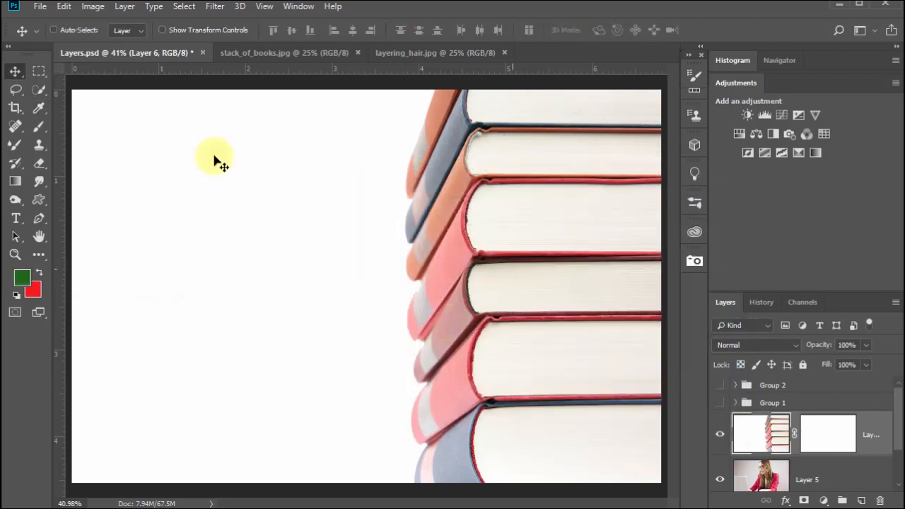
click(39, 125)
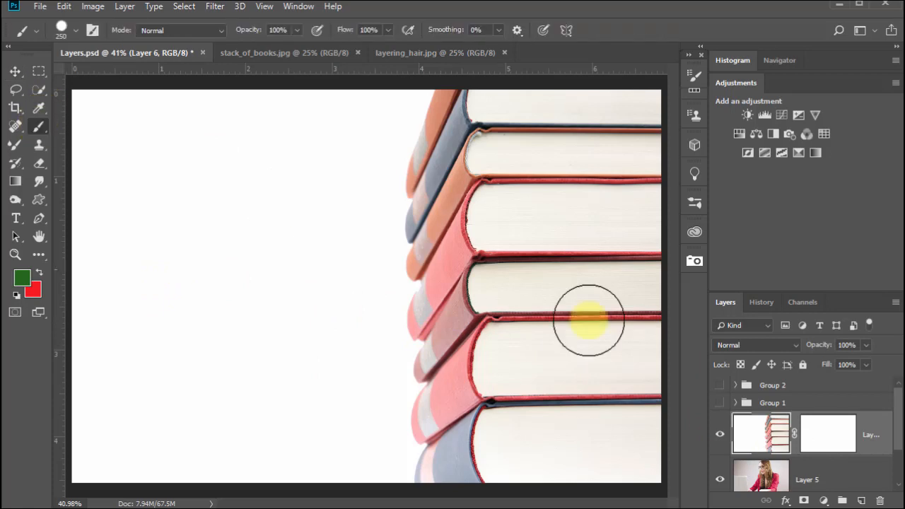
- Target Layer 6's mask, set the default mask colors with black in front, and lower the brush opacity to 23%
click(835, 437)
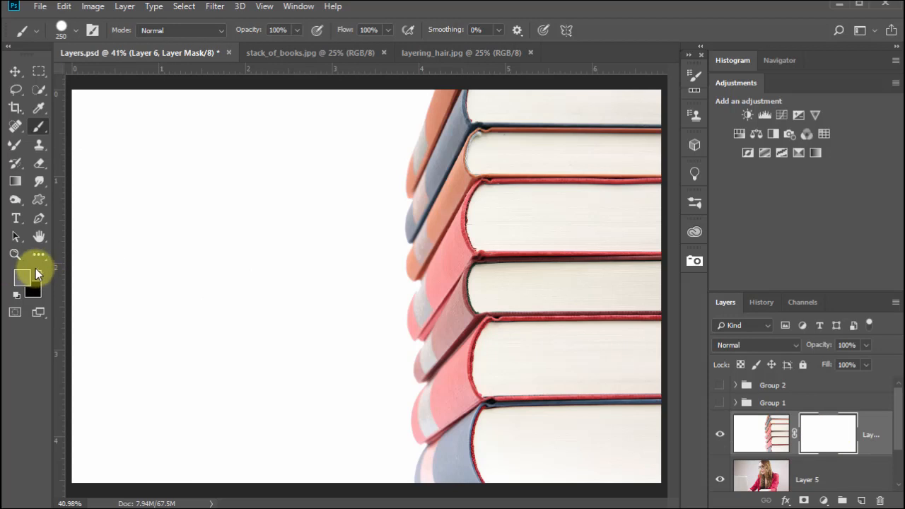
click(16, 295)
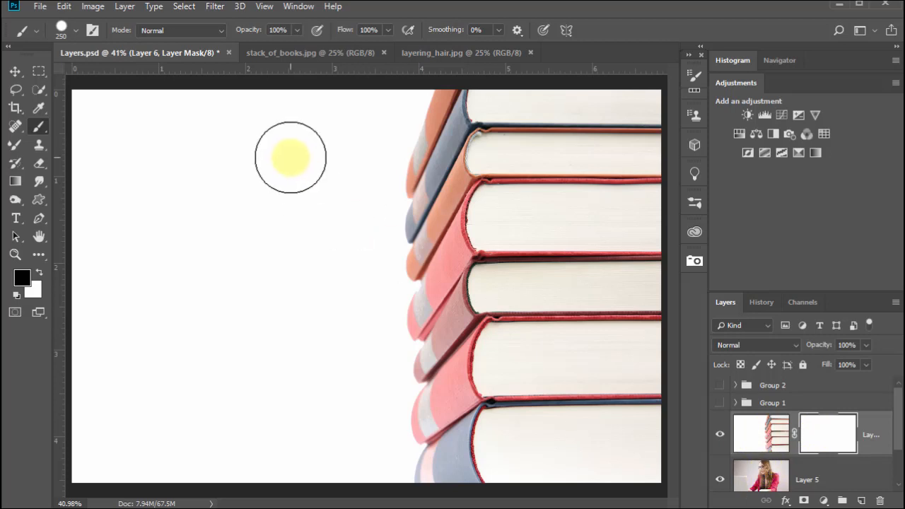
drag(294, 30, 258, 45)
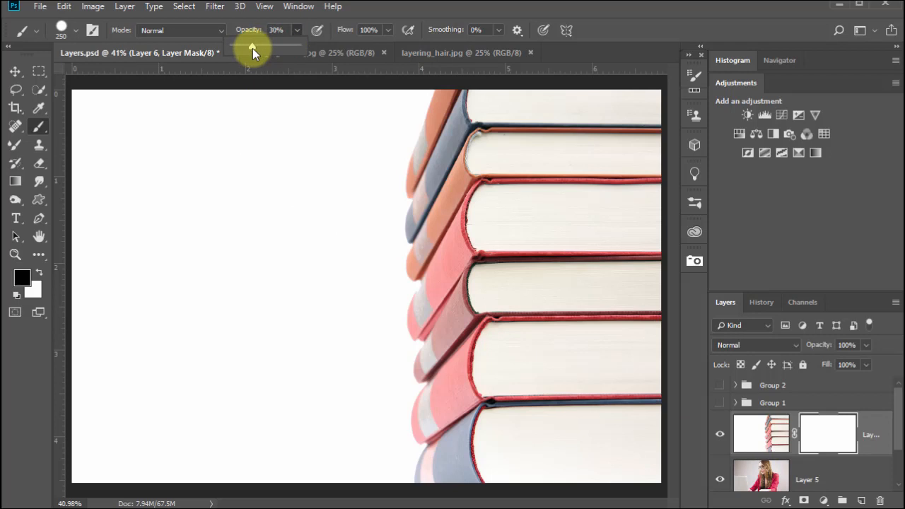
drag(247, 53, 248, 53)
- Try painting black on Layer 6's mask over the girl's face with the hard brush, and undo the stroke
mouse_move(347, 146)
mouse_down()
mouse_move(332, 203)
mouse_move(321, 135)
mouse_move(337, 128)
mouse_move(318, 207)
mouse_move(365, 119)
mouse_move(338, 179)
mouse_move(287, 206)
mouse_up()
key(ctrl+alt+z)
key(ctrl+alt+z)
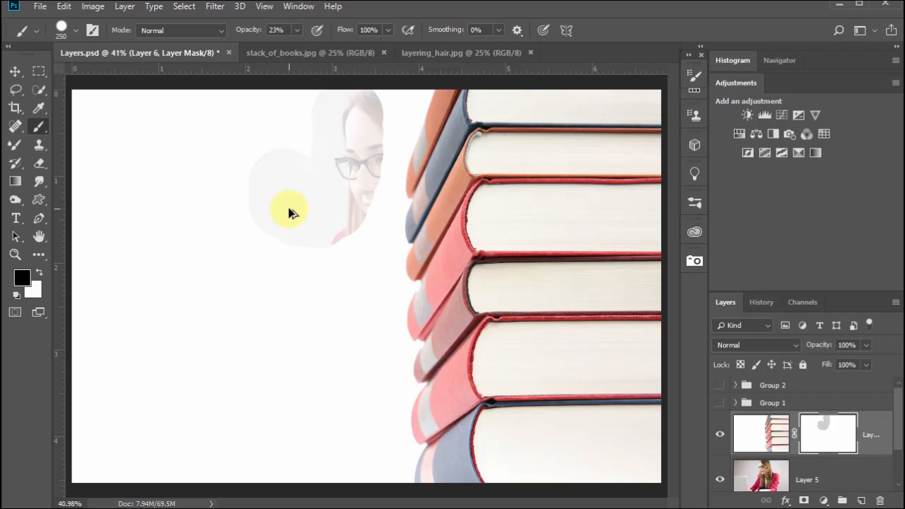
- Set the brush hardness to 0% and paint black on Layer 6's mask to softly reveal the girl's face, hair, arm and mug
right_click(274, 151)
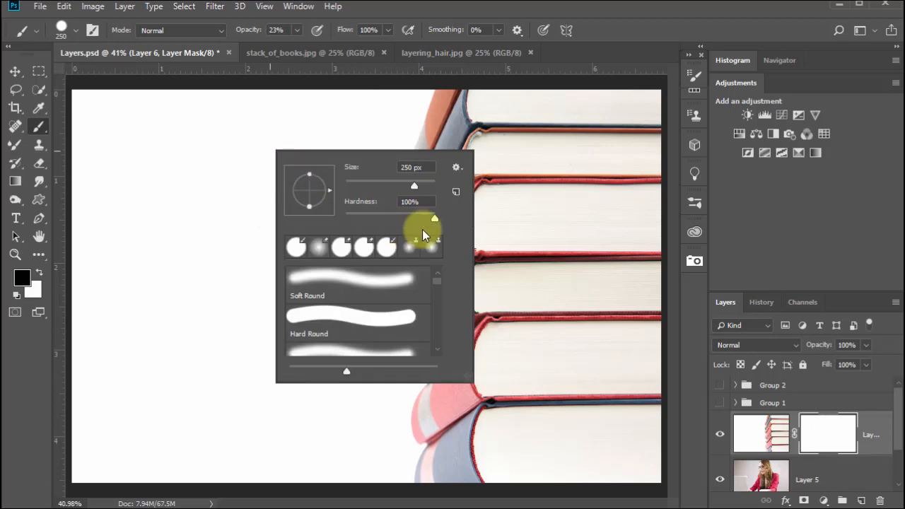
drag(432, 216, 389, 215)
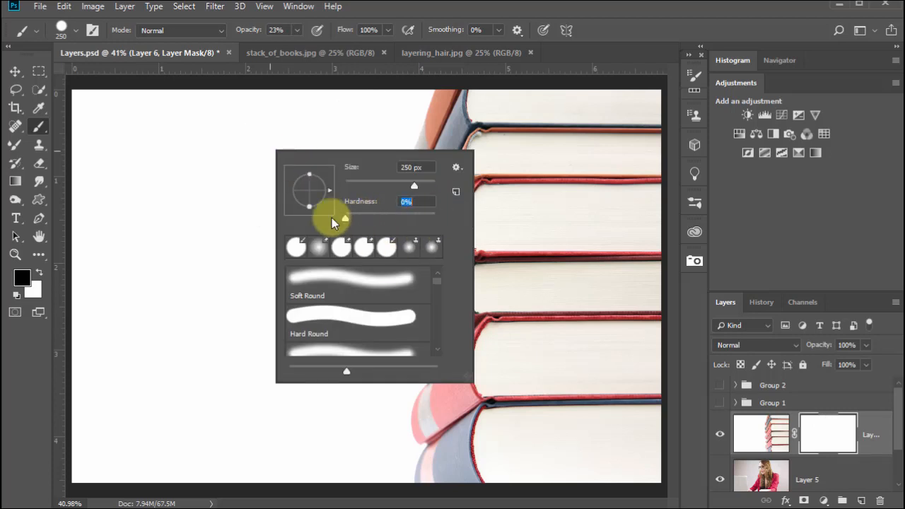
click(469, 2)
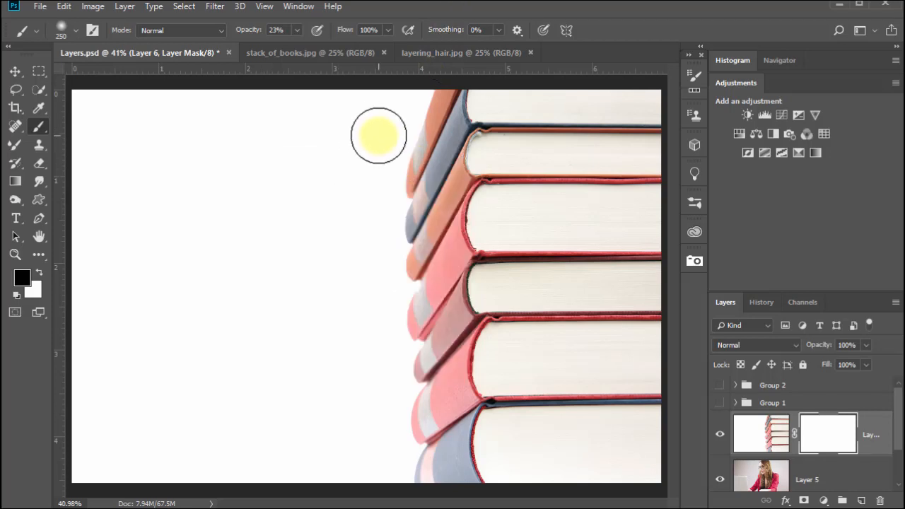
mouse_move(378, 135)
mouse_down()
mouse_move(357, 157)
mouse_move(367, 129)
mouse_move(353, 180)
mouse_move(364, 125)
mouse_move(366, 170)
mouse_move(347, 170)
mouse_move(385, 138)
mouse_move(383, 189)
mouse_move(350, 196)
mouse_move(386, 203)
mouse_move(357, 198)
mouse_move(388, 161)
mouse_move(365, 265)
mouse_move(363, 139)
mouse_move(334, 167)
mouse_move(390, 193)
mouse_move(374, 159)
mouse_move(382, 192)
mouse_move(391, 118)
mouse_move(392, 235)
mouse_move(375, 359)
mouse_move(385, 284)
mouse_move(374, 331)
mouse_up()
mouse_move(381, 337)
mouse_down()
mouse_move(400, 380)
mouse_move(346, 398)
mouse_move(327, 361)
mouse_move(337, 333)
mouse_move(307, 343)
mouse_move(285, 409)
mouse_move(250, 414)
mouse_move(360, 370)
mouse_move(388, 347)
mouse_move(396, 318)
mouse_move(402, 363)
mouse_move(388, 424)
mouse_move(327, 456)
mouse_move(361, 436)
mouse_move(351, 436)
mouse_move(418, 124)
mouse_move(414, 81)
mouse_move(414, 177)
mouse_move(414, 131)
mouse_move(370, 91)
mouse_move(374, 182)
mouse_move(370, 118)
mouse_move(370, 145)
mouse_move(404, 147)
mouse_move(430, 191)
mouse_move(446, 313)
mouse_move(460, 327)
mouse_move(499, 143)
mouse_move(417, 113)
mouse_move(422, 158)
mouse_move(420, 134)
mouse_move(485, 209)
mouse_up()
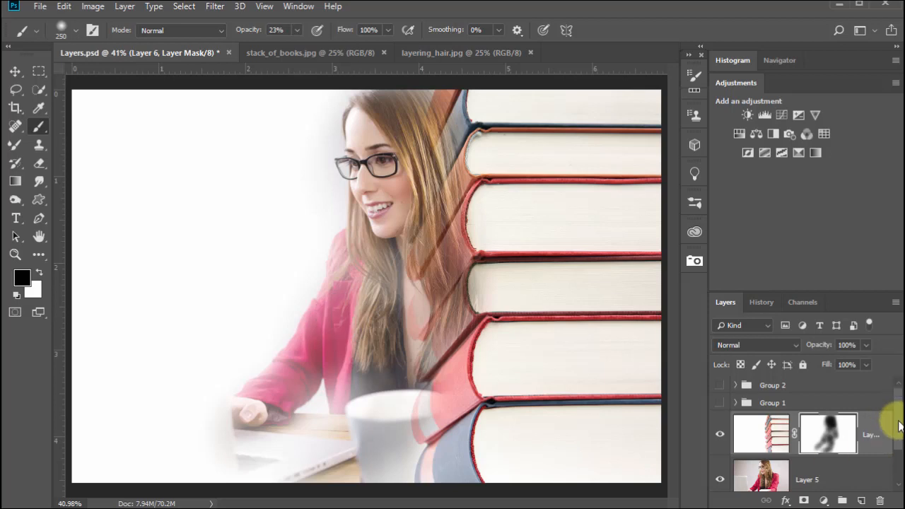
- Add a layer mask to Layer 5 and paint black on it across the upper-left wall area beside the girl
scroll(899, 425, down, 2)
click(763, 426)
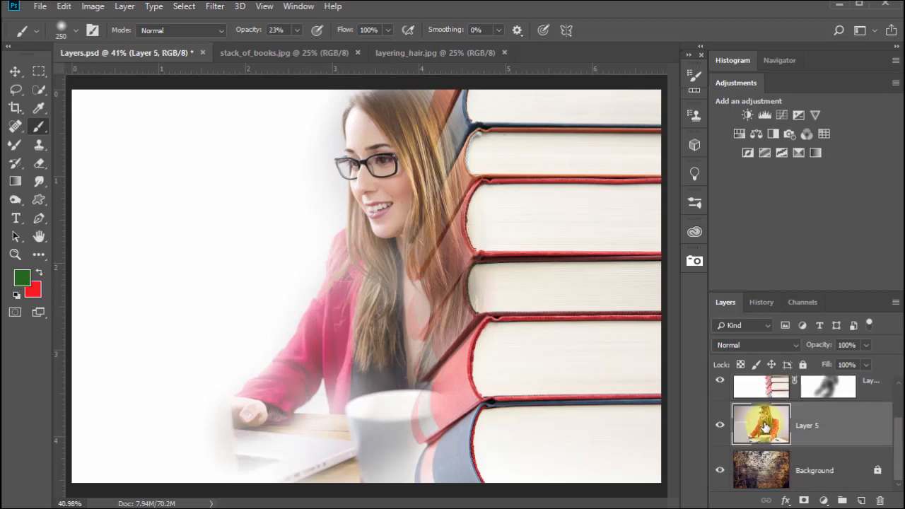
click(804, 501)
click(813, 432)
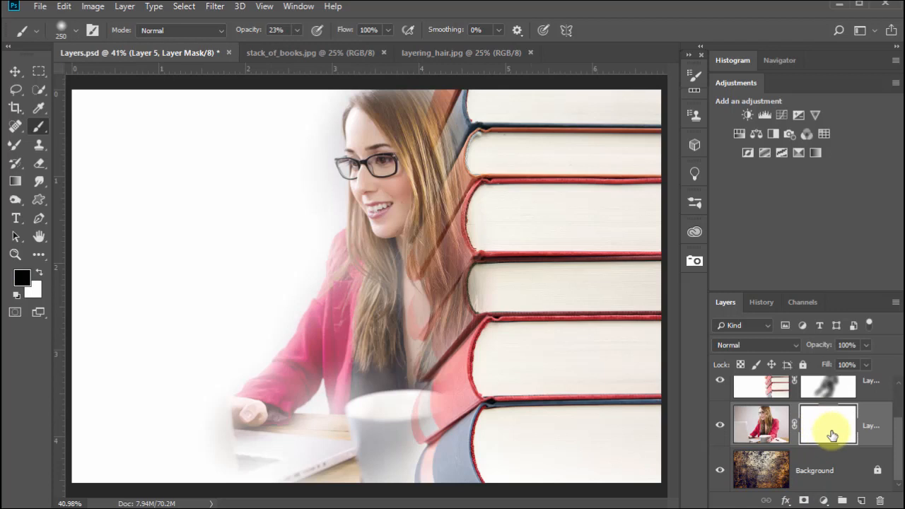
click(39, 272)
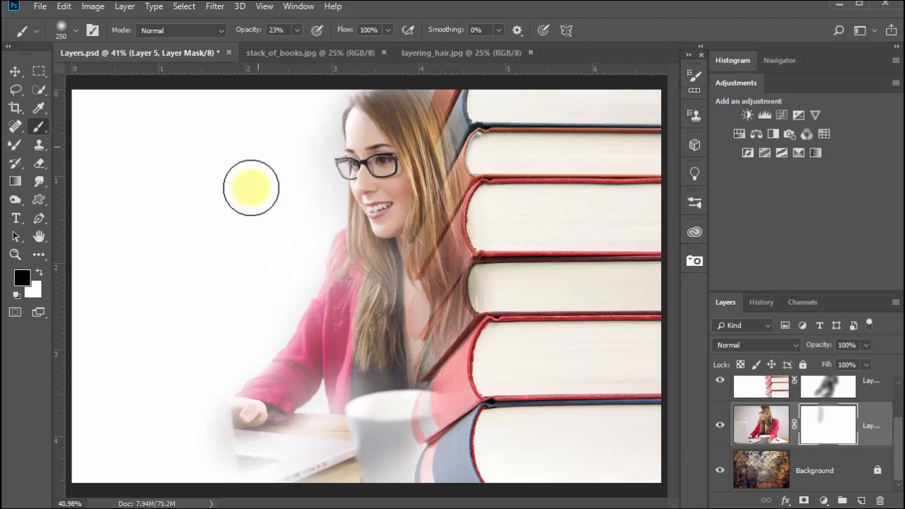
mouse_move(250, 186)
mouse_down()
mouse_move(158, 235)
mouse_move(119, 198)
mouse_move(121, 162)
mouse_move(155, 189)
mouse_up()
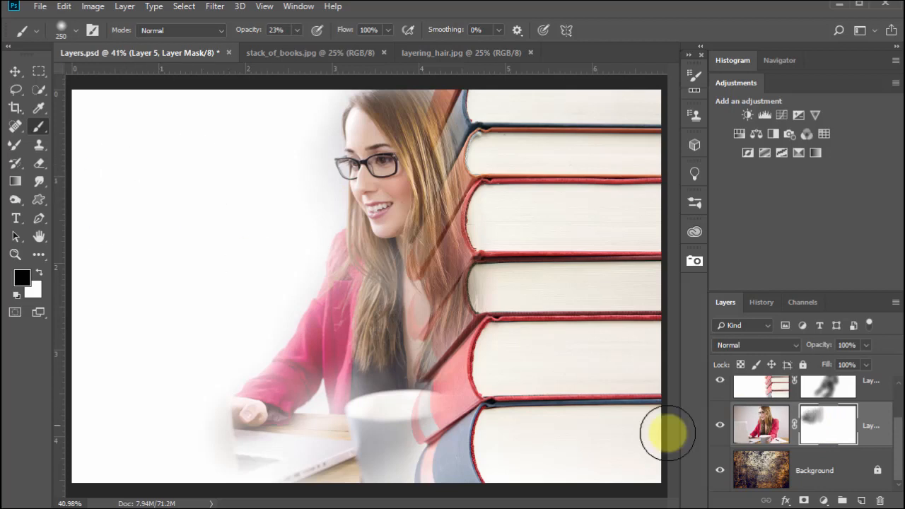
- Target Layer 6's mask and paint black across the white area beside the girl to reveal the textured background and laptop
drag(897, 451, 896, 421)
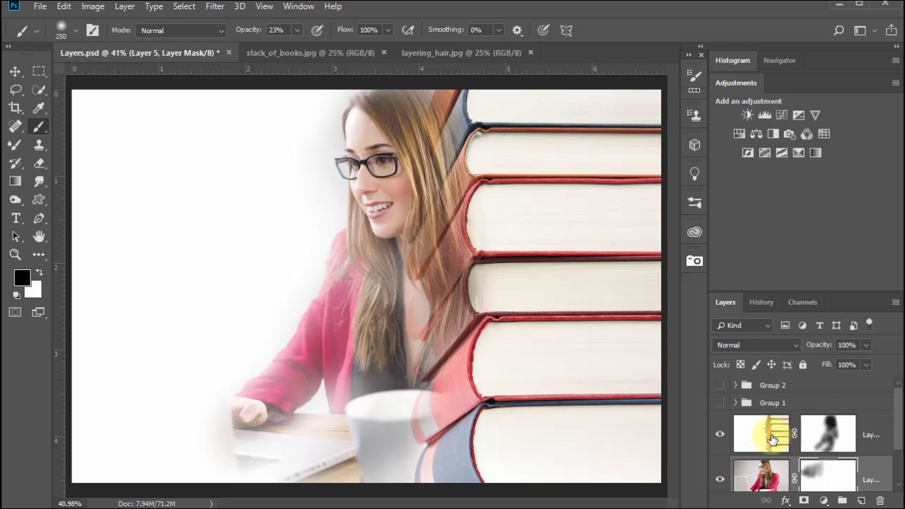
click(824, 438)
mouse_move(117, 210)
mouse_down()
mouse_move(158, 213)
mouse_move(151, 188)
mouse_move(193, 195)
mouse_move(153, 171)
mouse_move(211, 219)
mouse_move(176, 176)
mouse_move(205, 231)
mouse_move(190, 133)
mouse_move(195, 183)
mouse_move(256, 114)
mouse_move(189, 144)
mouse_move(223, 123)
mouse_move(186, 102)
mouse_move(127, 162)
mouse_move(110, 105)
mouse_move(109, 182)
mouse_move(76, 197)
mouse_move(110, 142)
mouse_move(146, 234)
mouse_move(210, 112)
mouse_move(183, 191)
mouse_move(255, 115)
mouse_move(265, 118)
mouse_move(286, 138)
mouse_move(279, 136)
mouse_move(248, 231)
mouse_move(282, 170)
mouse_move(239, 263)
mouse_move(295, 251)
mouse_move(250, 243)
mouse_move(279, 279)
mouse_move(291, 207)
mouse_move(231, 300)
mouse_move(268, 242)
mouse_move(192, 275)
mouse_move(247, 306)
mouse_move(257, 270)
mouse_up()
mouse_move(251, 326)
mouse_down()
mouse_move(236, 287)
mouse_move(161, 308)
mouse_move(111, 339)
mouse_move(164, 248)
mouse_move(107, 273)
mouse_move(125, 265)
mouse_move(109, 199)
mouse_move(65, 261)
mouse_move(82, 168)
mouse_move(187, 135)
mouse_move(177, 93)
mouse_move(161, 116)
mouse_move(130, 103)
mouse_move(250, 113)
mouse_move(279, 89)
mouse_move(258, 160)
mouse_move(285, 117)
mouse_move(255, 192)
mouse_up()
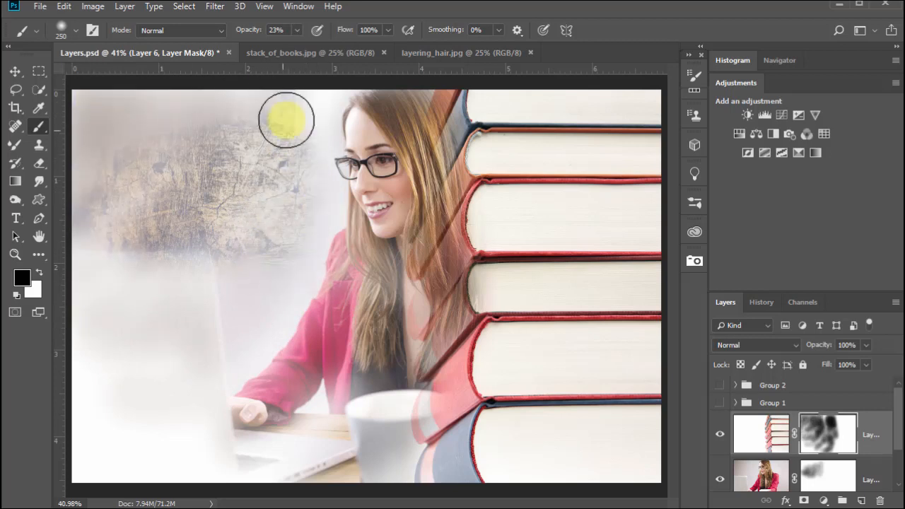
mouse_move(329, 103)
mouse_down()
mouse_move(283, 181)
mouse_move(405, 335)
mouse_up()
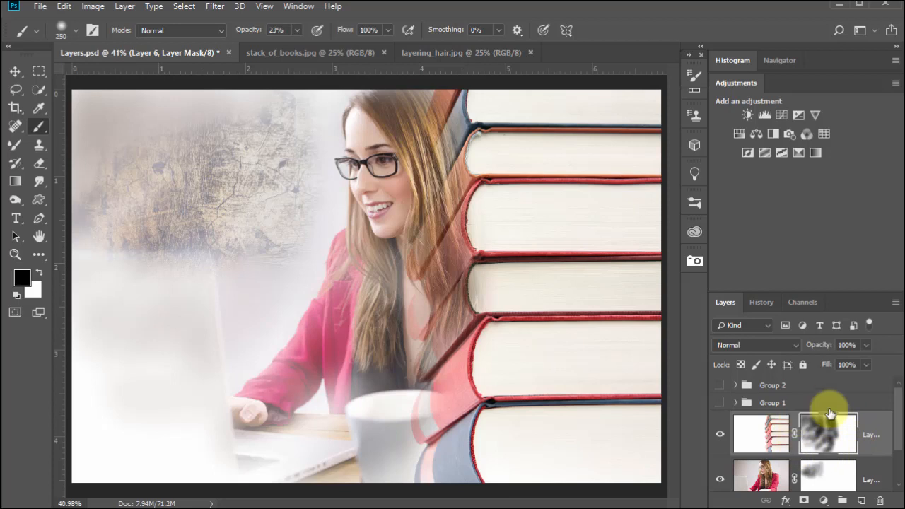
- Try painting dark green on Layer 6's image near the laptop, undo the stroke, and target the layer's mask again
click(763, 438)
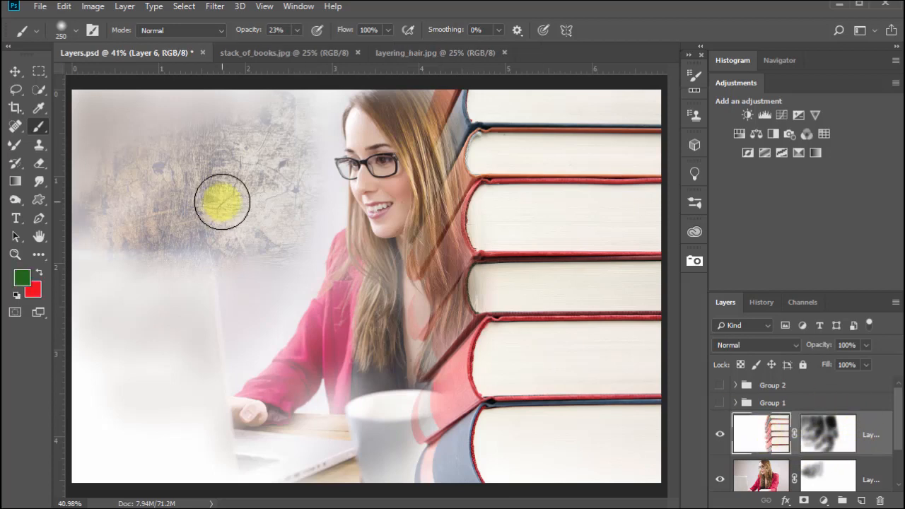
drag(185, 293, 185, 291)
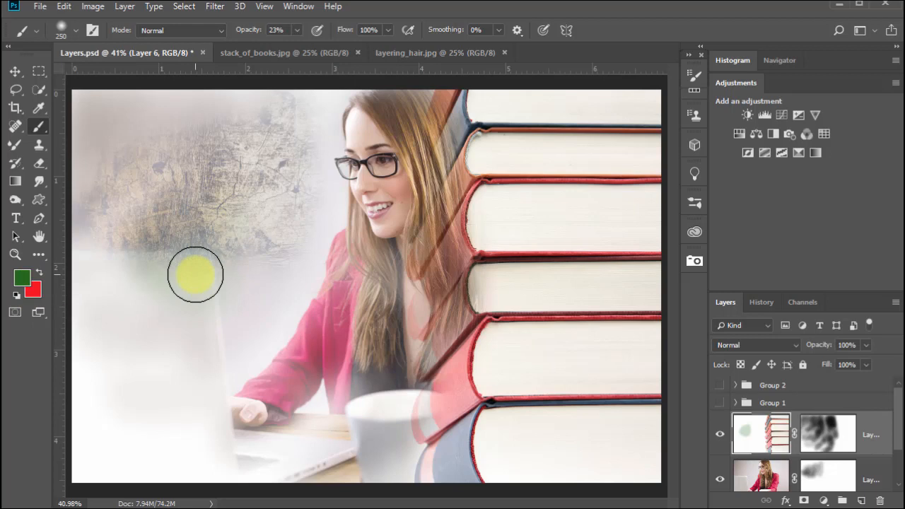
key(ctrl+z)
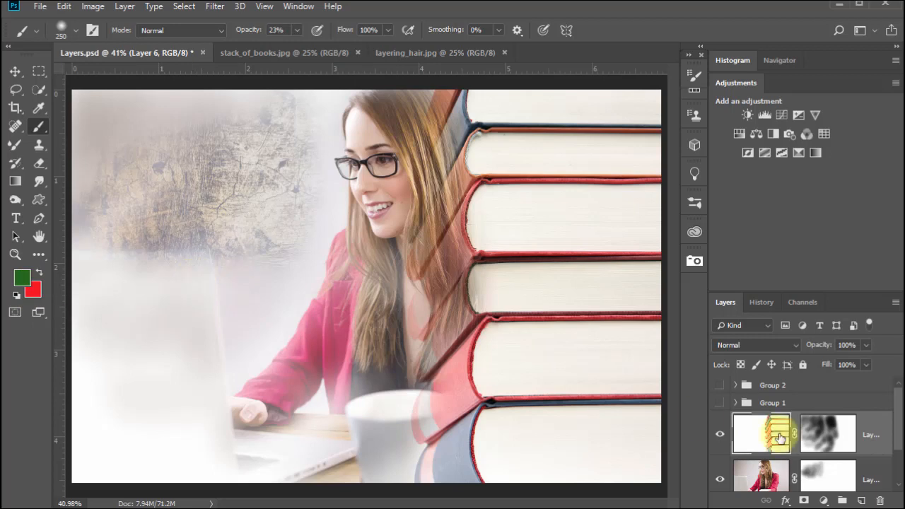
click(831, 440)
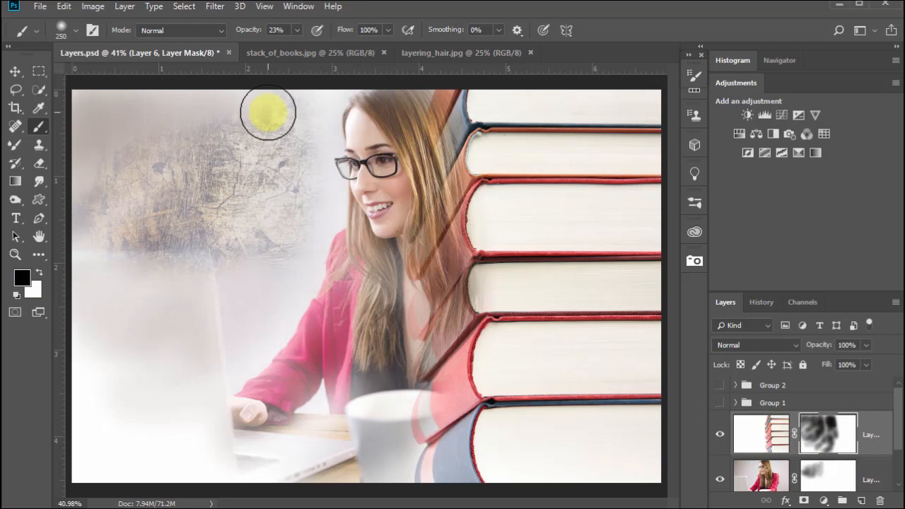
- Target Layer 5's mask, enlarge the brush to 600 px, and paint black over the wall and laptop to reveal the background texture
click(812, 483)
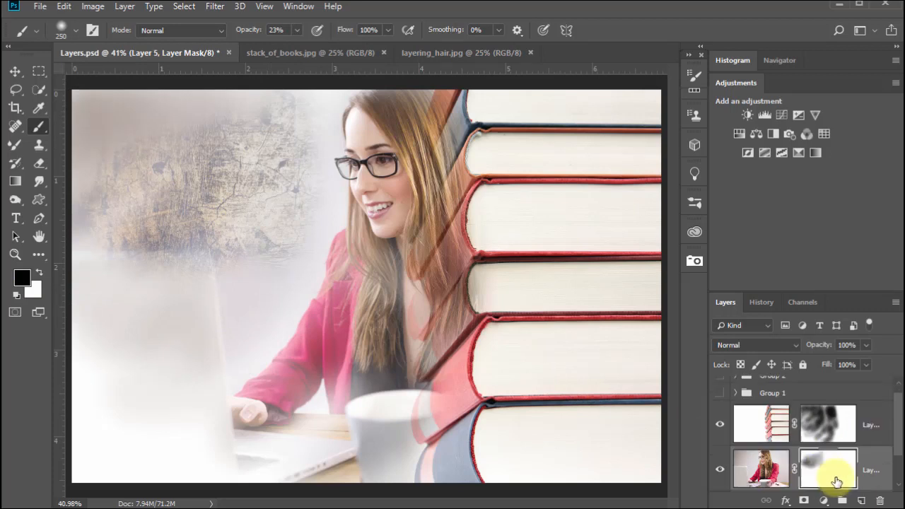
mouse_move(215, 117)
mouse_down()
mouse_move(236, 136)
mouse_move(168, 103)
mouse_move(79, 146)
mouse_move(91, 195)
mouse_move(99, 134)
mouse_move(82, 254)
mouse_move(152, 219)
mouse_move(101, 310)
mouse_move(244, 210)
mouse_move(190, 304)
mouse_move(273, 212)
mouse_move(235, 309)
mouse_move(286, 249)
mouse_move(249, 332)
mouse_move(301, 262)
mouse_move(266, 326)
mouse_move(305, 225)
mouse_move(313, 173)
mouse_move(322, 242)
mouse_move(307, 171)
mouse_move(320, 123)
mouse_move(301, 124)
mouse_move(335, 93)
mouse_move(304, 87)
mouse_move(200, 135)
mouse_move(194, 331)
mouse_move(193, 313)
mouse_move(181, 318)
mouse_move(187, 323)
mouse_move(206, 302)
mouse_move(198, 325)
mouse_move(140, 363)
mouse_move(193, 289)
mouse_move(111, 316)
mouse_move(127, 230)
mouse_move(99, 265)
mouse_move(137, 209)
mouse_move(92, 343)
mouse_move(118, 389)
mouse_move(136, 350)
mouse_move(145, 381)
mouse_move(132, 426)
mouse_move(126, 229)
mouse_move(146, 217)
mouse_move(117, 138)
mouse_move(232, 118)
mouse_move(79, 311)
mouse_move(104, 335)
mouse_move(156, 267)
mouse_move(106, 285)
mouse_move(78, 257)
mouse_move(101, 201)
mouse_move(114, 219)
mouse_move(82, 324)
mouse_move(101, 395)
mouse_move(69, 427)
mouse_move(126, 409)
mouse_move(164, 247)
mouse_move(243, 262)
mouse_up()
key(bracketright)
key(bracketright)
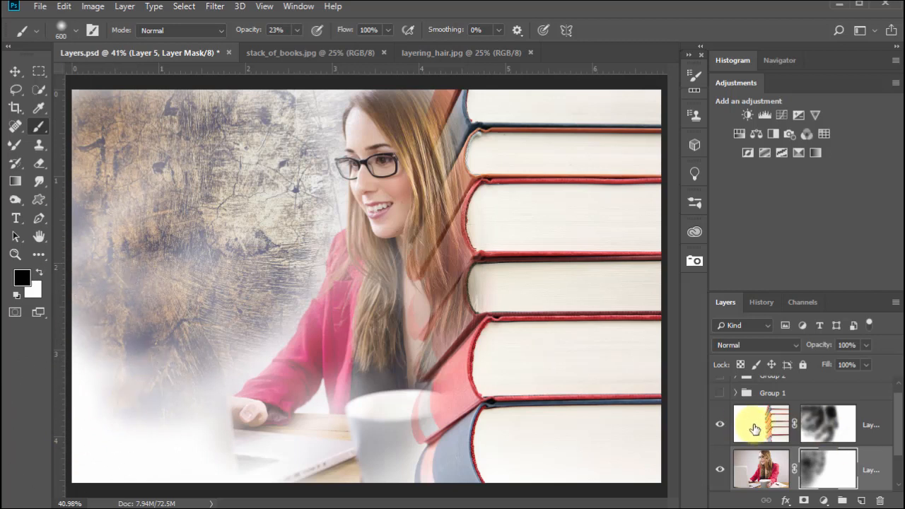
- Paint black over the lower-left part of the image on Layer 6's mask and on Layer 5's mask to extend the background texture
click(822, 429)
mouse_move(125, 377)
mouse_down()
mouse_move(170, 366)
mouse_move(75, 447)
mouse_move(117, 369)
mouse_move(55, 394)
mouse_move(94, 307)
mouse_move(60, 319)
mouse_move(108, 234)
mouse_move(70, 294)
mouse_move(74, 273)
mouse_move(77, 368)
mouse_move(34, 429)
mouse_move(203, 327)
mouse_move(112, 431)
mouse_move(190, 335)
mouse_move(130, 431)
mouse_move(196, 299)
mouse_up()
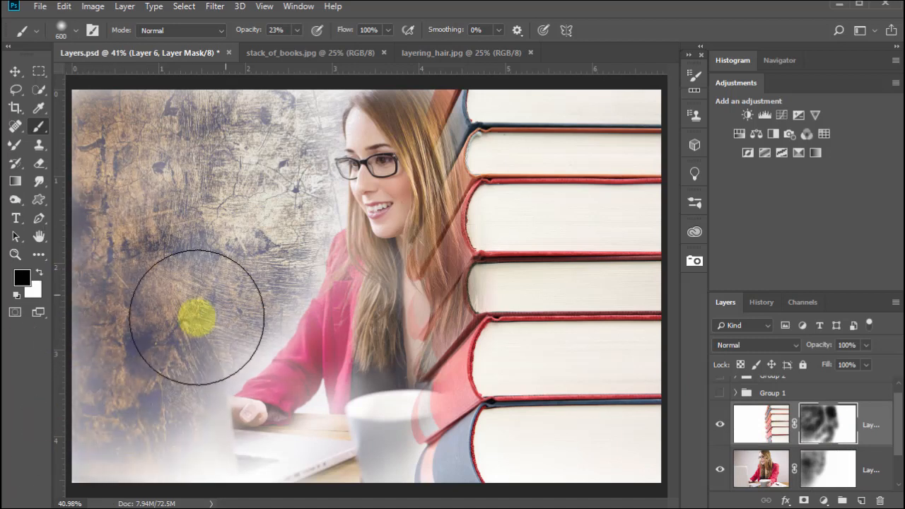
mouse_move(251, 195)
mouse_down()
mouse_move(80, 140)
mouse_move(150, 131)
mouse_move(74, 183)
mouse_move(55, 438)
mouse_move(147, 373)
mouse_move(141, 441)
mouse_move(158, 373)
mouse_up()
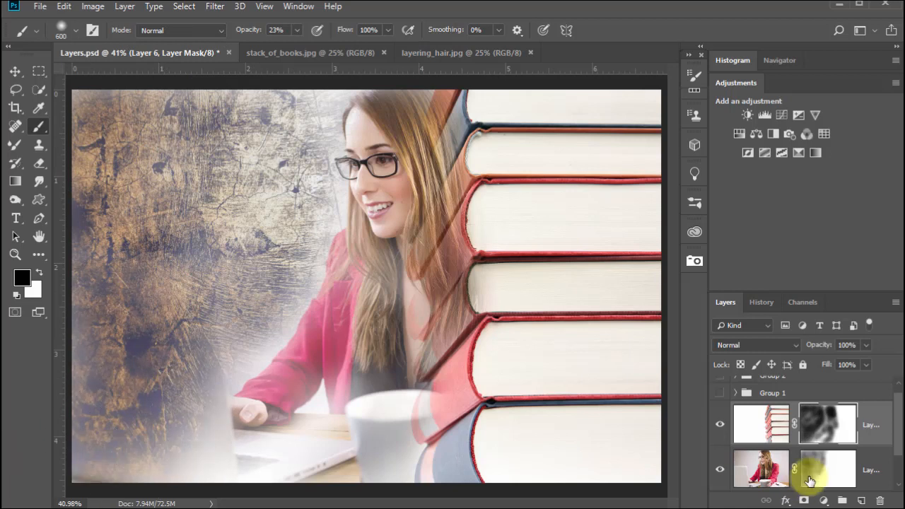
click(817, 470)
mouse_move(242, 333)
mouse_down()
mouse_move(192, 352)
mouse_move(226, 318)
mouse_move(204, 310)
mouse_move(158, 374)
mouse_move(197, 331)
mouse_move(138, 394)
mouse_move(135, 463)
mouse_move(162, 440)
mouse_move(125, 450)
mouse_move(158, 479)
mouse_move(117, 451)
mouse_move(101, 371)
mouse_move(77, 417)
mouse_up()
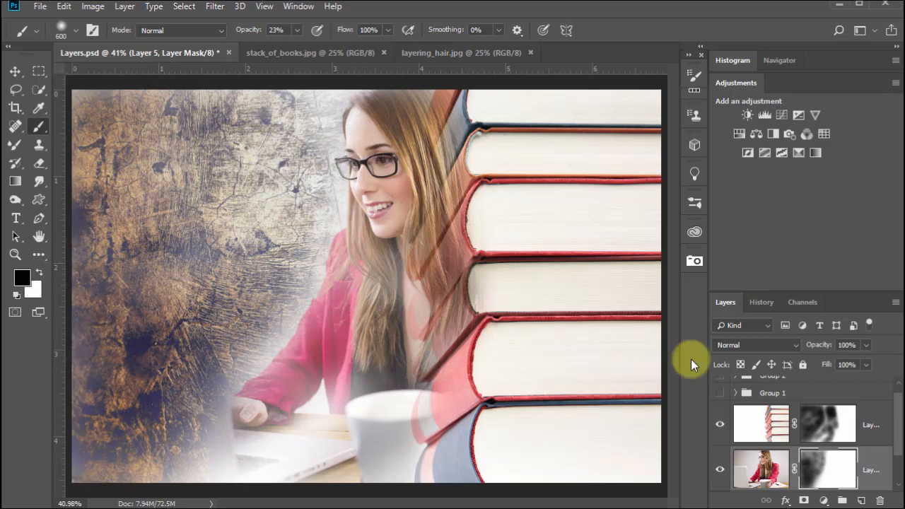
- Reduce the brush to 125 px and paint black on the Layer 6 and Layer 5 masks along the edges of the girl's sleeve, hand and head
key(p)
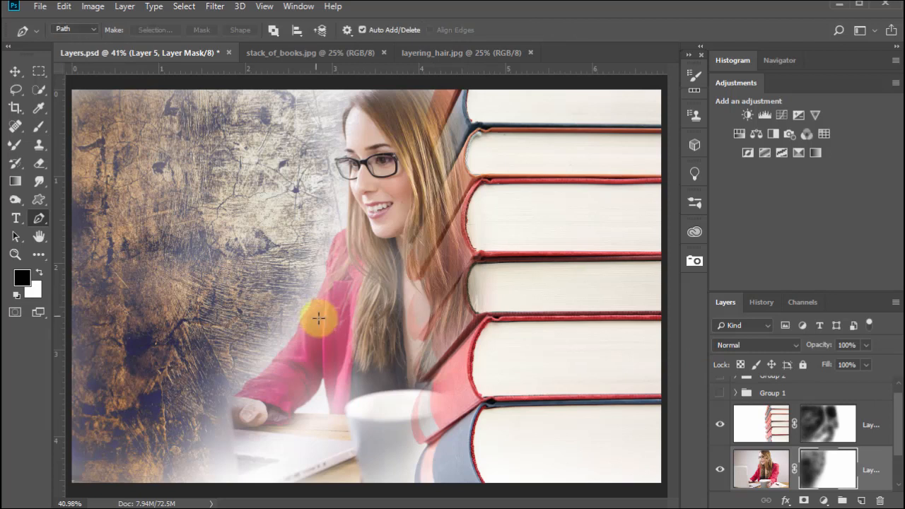
click(39, 126)
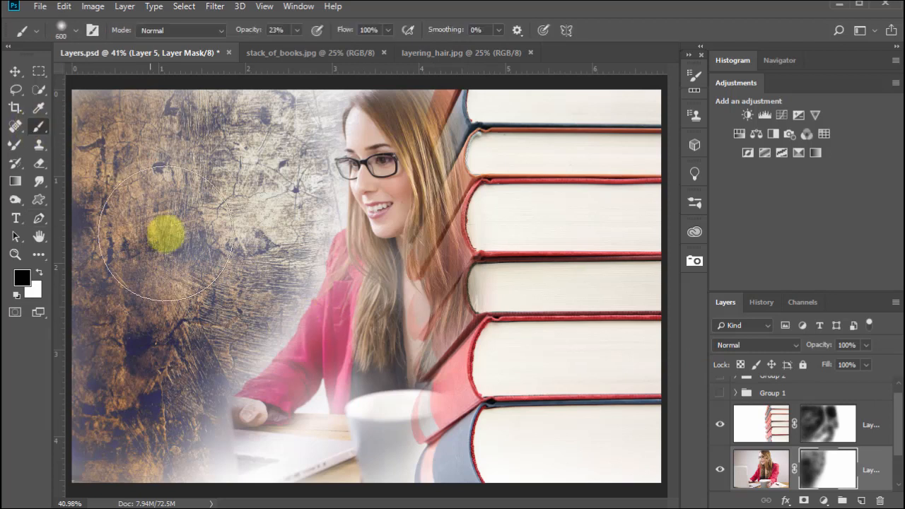
key(bracketleft)
key(bracketleft)
key(bracketleft)
key(bracketleft)
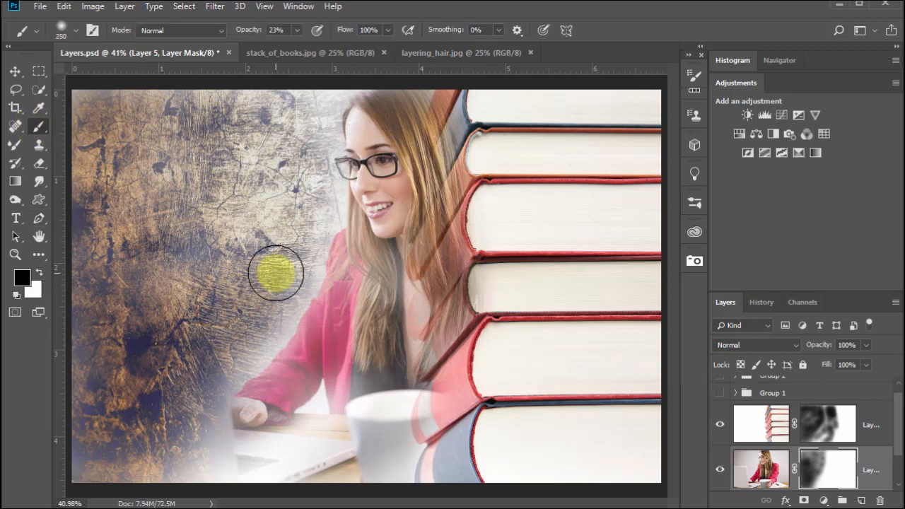
key(bracketleft)
key(bracketleft)
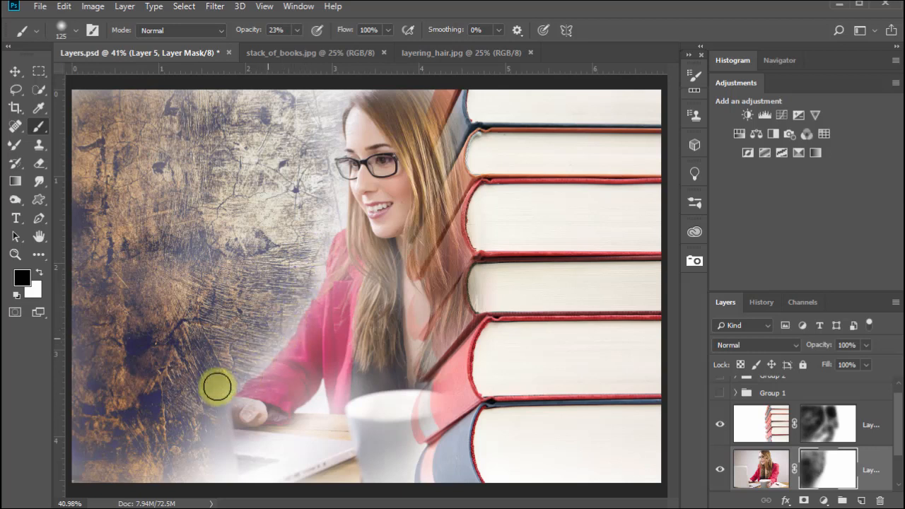
click(820, 427)
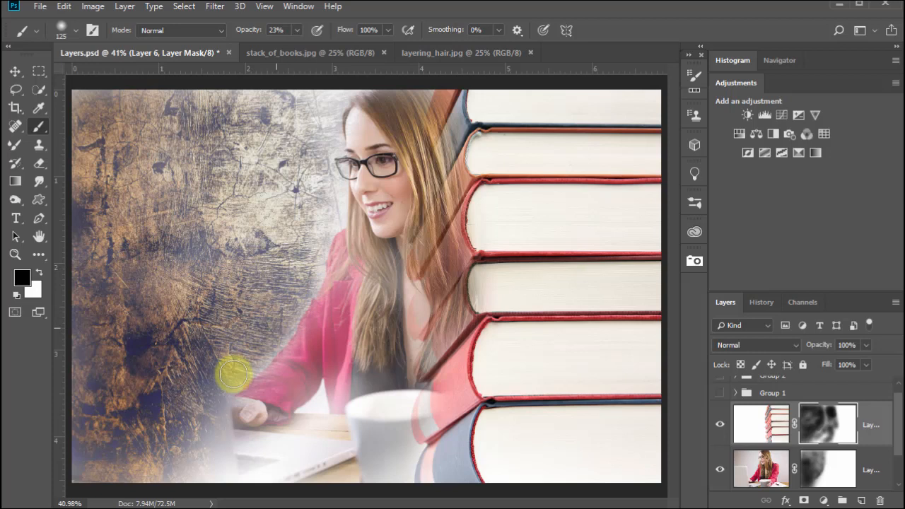
mouse_move(221, 391)
mouse_down()
mouse_move(216, 432)
mouse_move(226, 392)
mouse_move(190, 457)
mouse_move(216, 424)
mouse_up()
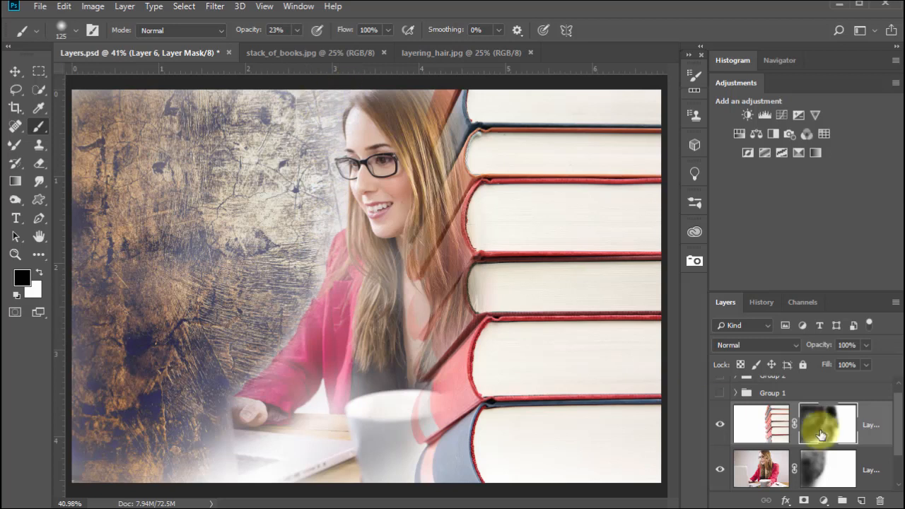
click(814, 460)
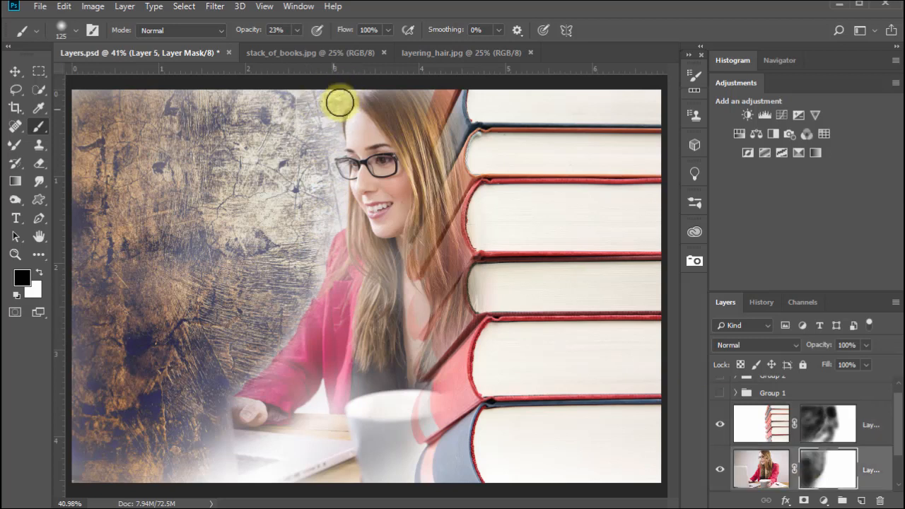
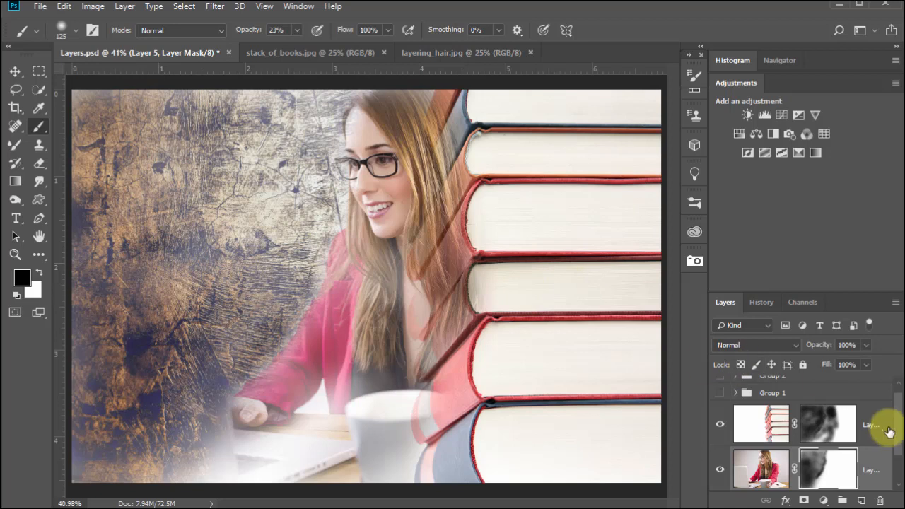
- Target Layer 6's mask, enlarge the brush to 400 px, and paint white over the girl's face and hair to restore the books image
mouse_move(899, 411)
mouse_down()
mouse_move(900, 434)
mouse_move(901, 396)
mouse_move(900, 417)
mouse_up()
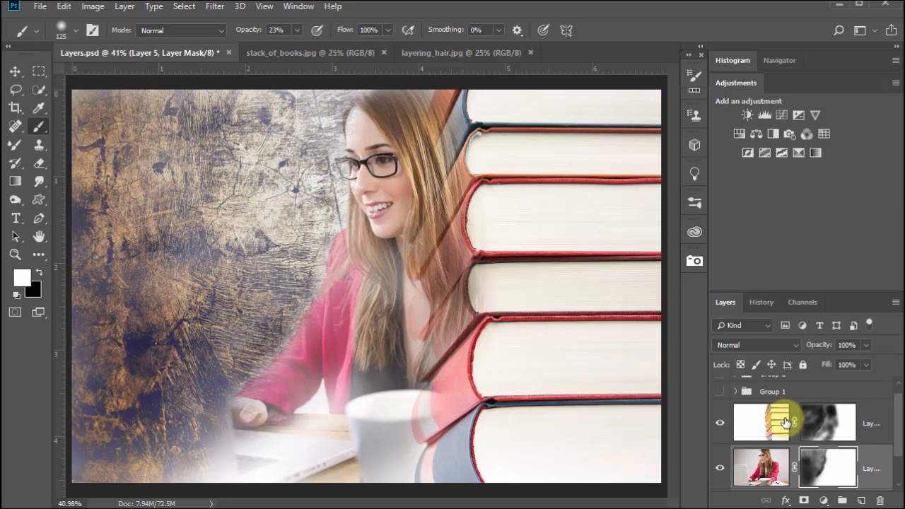
click(817, 425)
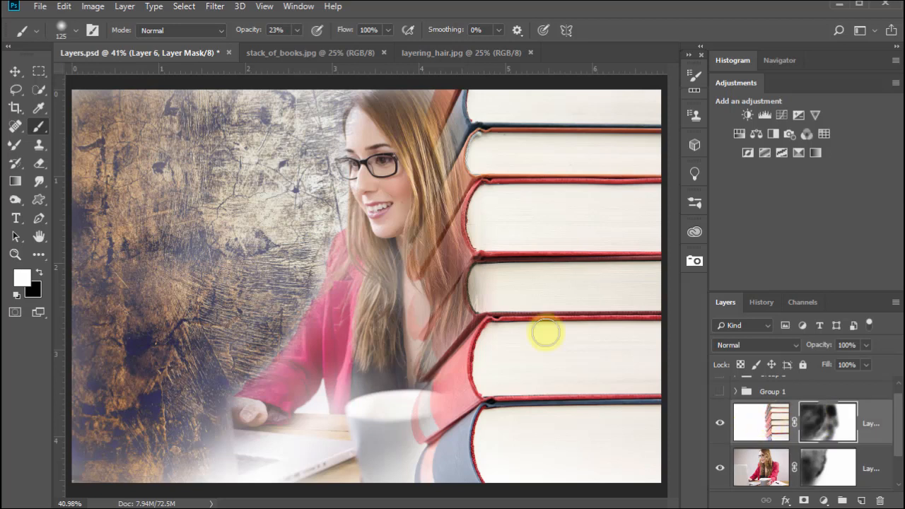
key(bracketright)
key(bracketright)
key(bracketright)
key(bracketright)
key(bracketright)
key(bracketright)
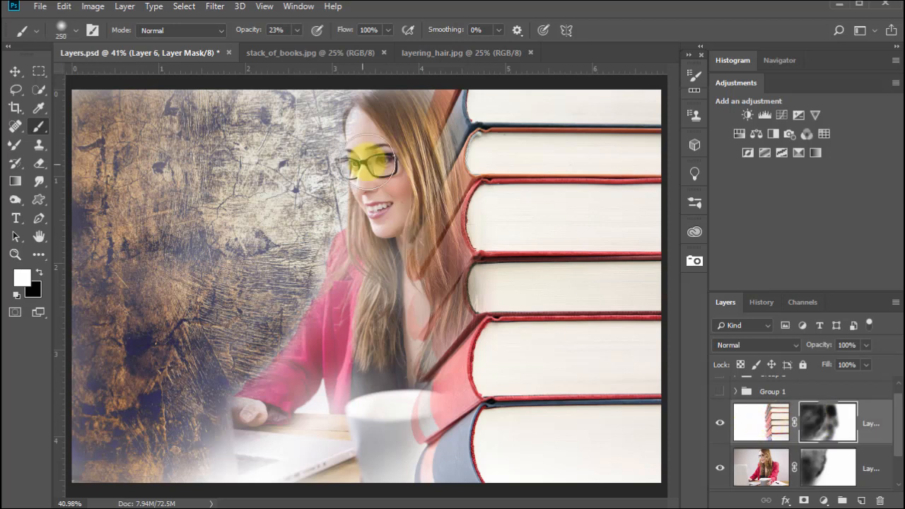
mouse_move(384, 153)
mouse_down()
mouse_move(384, 224)
mouse_move(382, 139)
mouse_move(377, 289)
mouse_move(376, 177)
mouse_move(387, 237)
mouse_move(414, 185)
mouse_move(401, 306)
mouse_move(400, 136)
mouse_move(397, 289)
mouse_move(408, 130)
mouse_move(416, 234)
mouse_move(413, 110)
mouse_move(429, 227)
mouse_move(432, 157)
mouse_move(458, 220)
mouse_move(459, 200)
mouse_move(485, 222)
mouse_move(466, 284)
mouse_move(475, 283)
mouse_move(446, 308)
mouse_move(427, 374)
mouse_move(431, 180)
mouse_move(403, 223)
mouse_move(439, 140)
mouse_move(387, 253)
mouse_move(418, 237)
mouse_move(359, 408)
mouse_move(427, 266)
mouse_move(357, 424)
mouse_move(477, 246)
mouse_move(412, 400)
mouse_move(469, 272)
mouse_up()
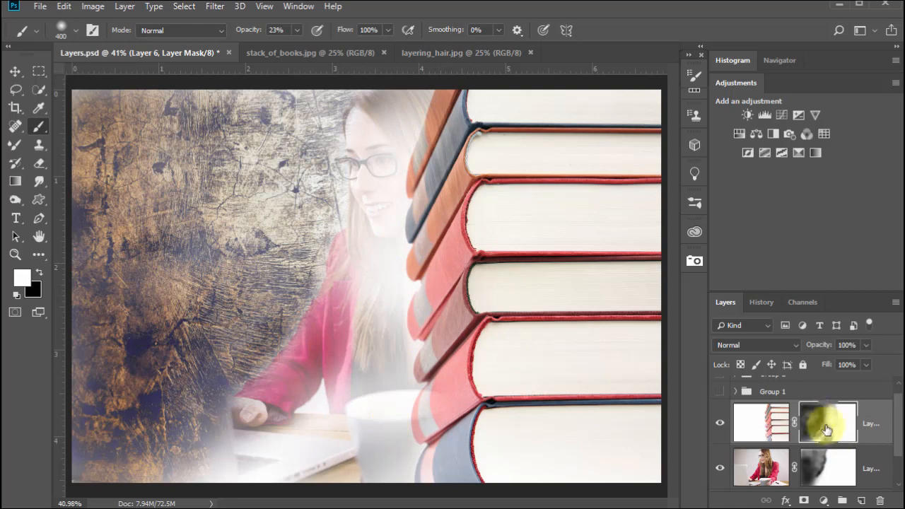
- Enlarge the brush to 800 px, raise its opacity to 100%, and paint Layer 6's mask entirely white
key(bracketright)
key(bracketright)
key(bracketright)
key(bracketright)
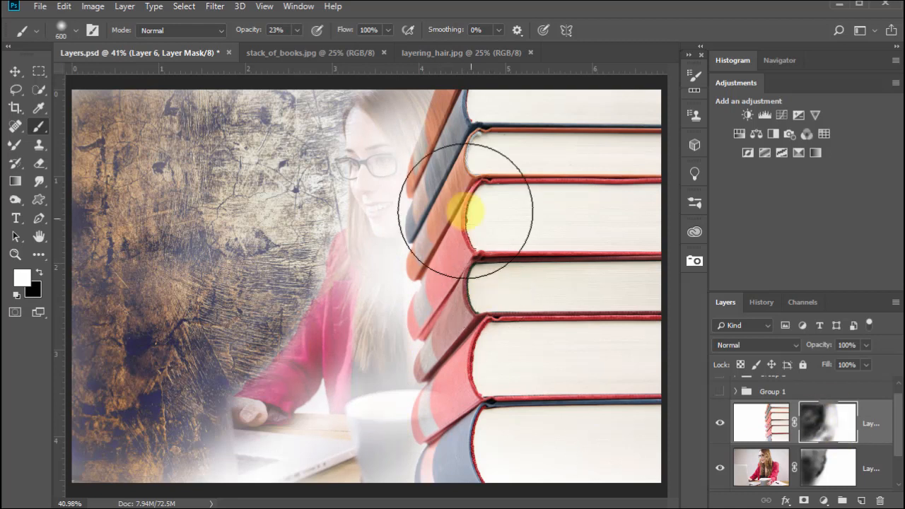
mouse_move(416, 145)
mouse_down()
mouse_move(394, 388)
mouse_move(381, 339)
mouse_up()
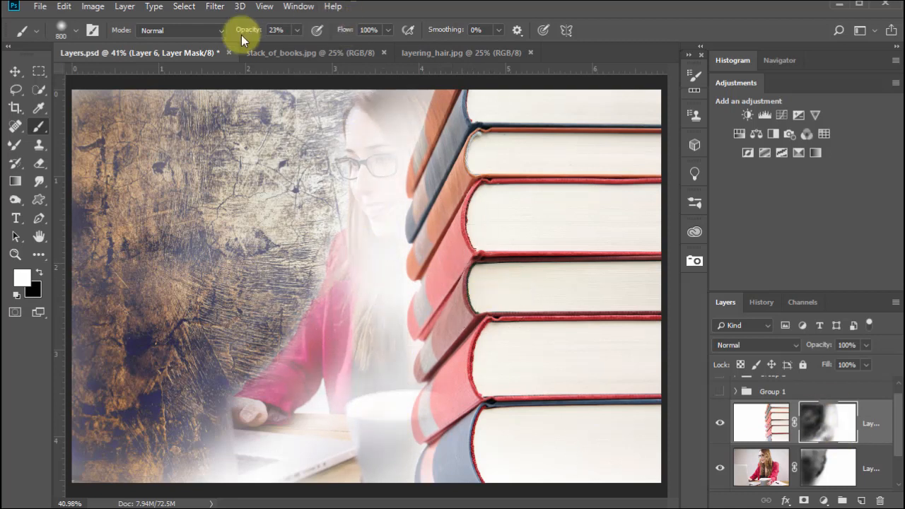
drag(239, 31, 300, 34)
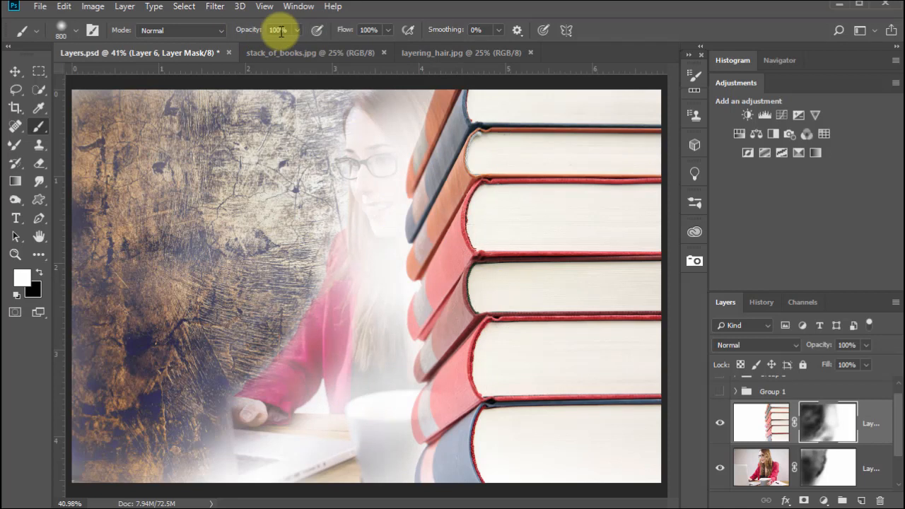
mouse_move(418, 133)
mouse_down()
mouse_move(429, 157)
mouse_move(405, 164)
mouse_move(377, 427)
mouse_move(405, 286)
mouse_move(314, 418)
mouse_move(370, 175)
mouse_move(368, 125)
mouse_move(106, 170)
mouse_move(246, 197)
mouse_move(140, 82)
mouse_move(162, 306)
mouse_move(114, 449)
mouse_move(234, 290)
mouse_move(247, 355)
mouse_move(115, 485)
mouse_up()
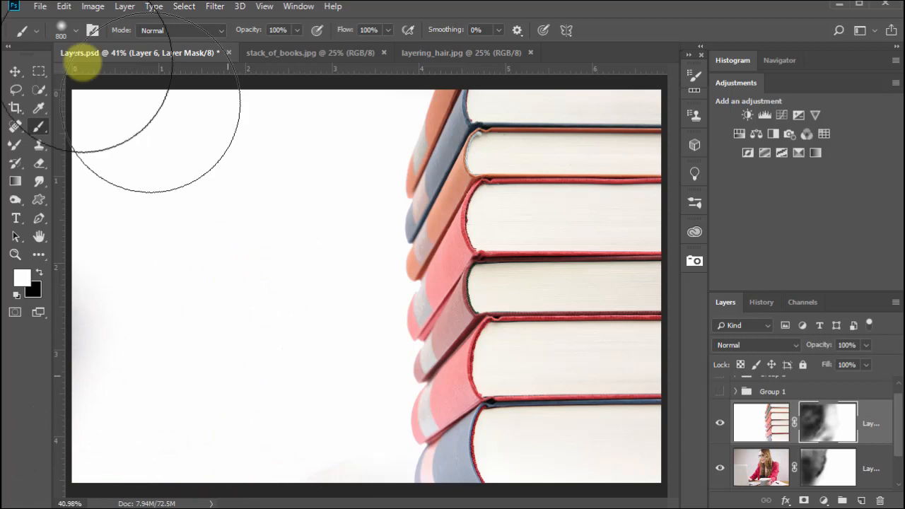
mouse_move(80, 62)
mouse_down()
mouse_move(379, 292)
mouse_move(424, 488)
mouse_up()
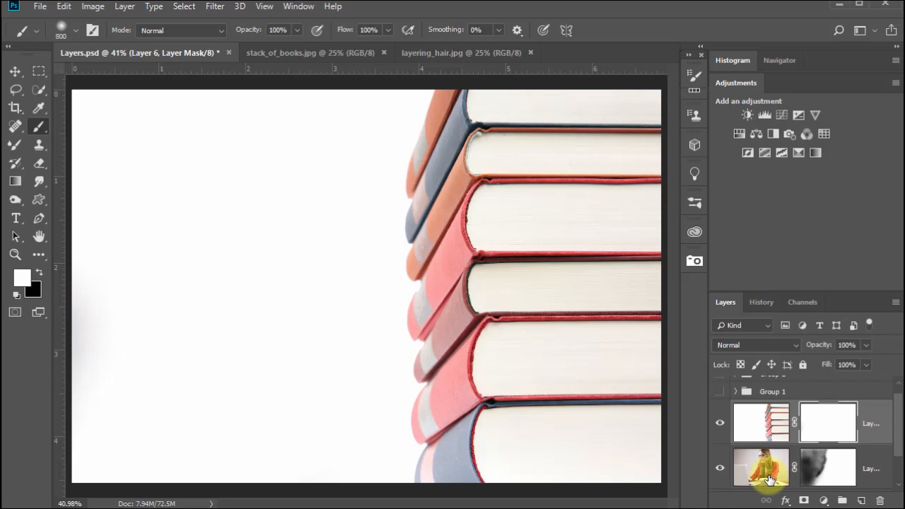
- Switch to black and paint over the area beside the books on Layer 6's mask to reveal the girl and background texture
drag(897, 425, 894, 467)
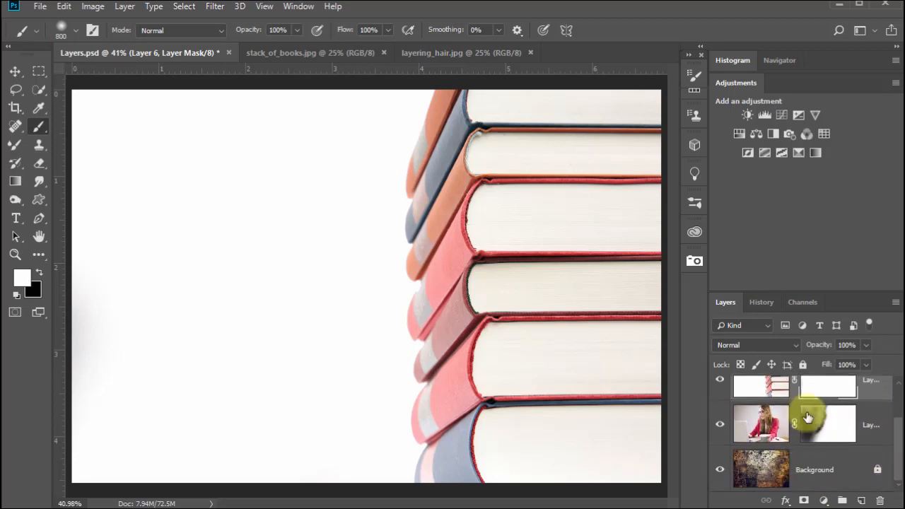
scroll(896, 447, up, 3)
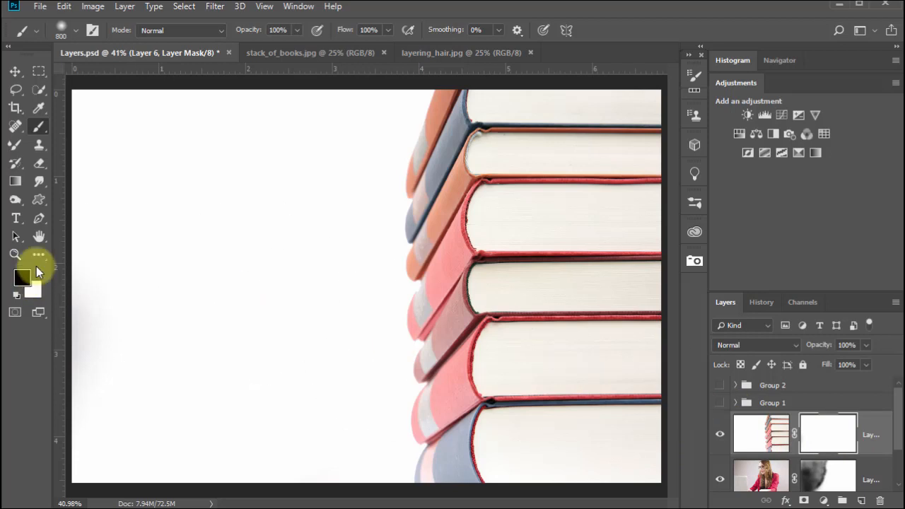
click(36, 272)
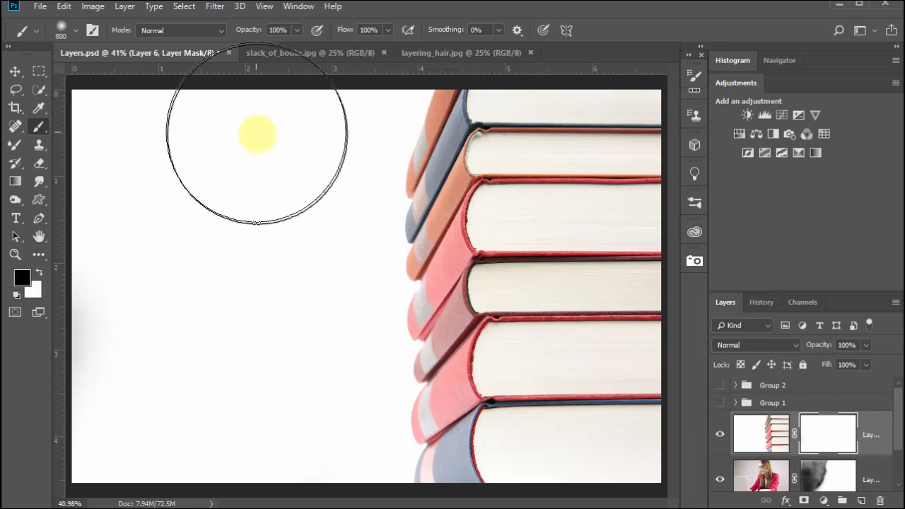
mouse_move(256, 135)
mouse_down()
mouse_move(268, 327)
mouse_move(288, 433)
mouse_move(309, 173)
mouse_move(327, 100)
mouse_move(290, 167)
mouse_move(139, 125)
mouse_move(135, 198)
mouse_move(168, 464)
mouse_move(236, 477)
mouse_move(342, 470)
mouse_up()
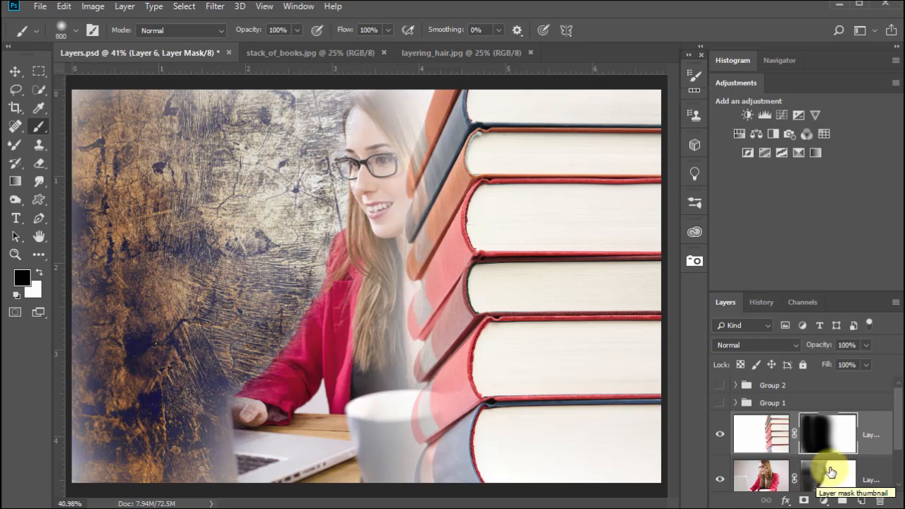
- Paint Layer 5's mask fully white to restore the wall and laptop, and repaint that area black to reveal the texture
click(817, 479)
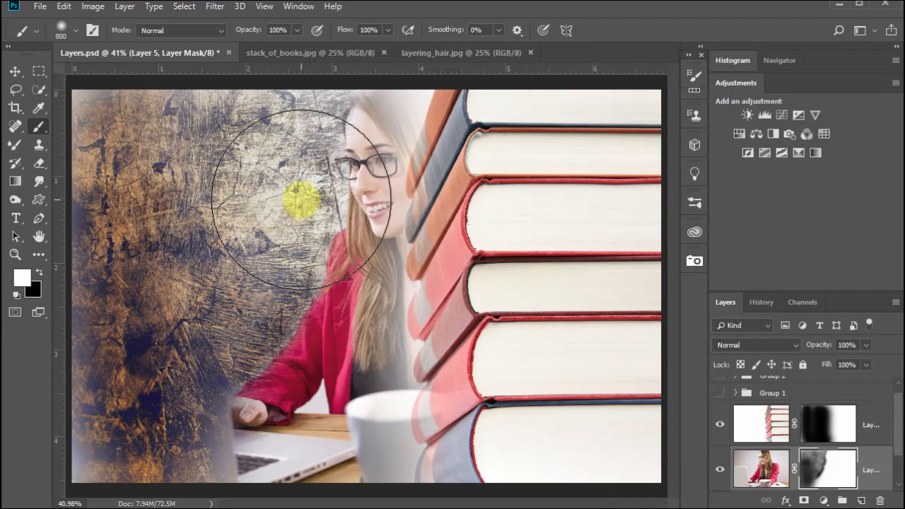
mouse_move(283, 248)
mouse_down()
mouse_move(195, 342)
mouse_move(217, 128)
mouse_move(86, 203)
mouse_move(99, 182)
mouse_move(92, 424)
mouse_move(198, 260)
mouse_move(235, 376)
mouse_move(248, 371)
mouse_move(219, 383)
mouse_move(307, 195)
mouse_move(327, 123)
mouse_move(97, 137)
mouse_move(71, 262)
mouse_move(236, 475)
mouse_up()
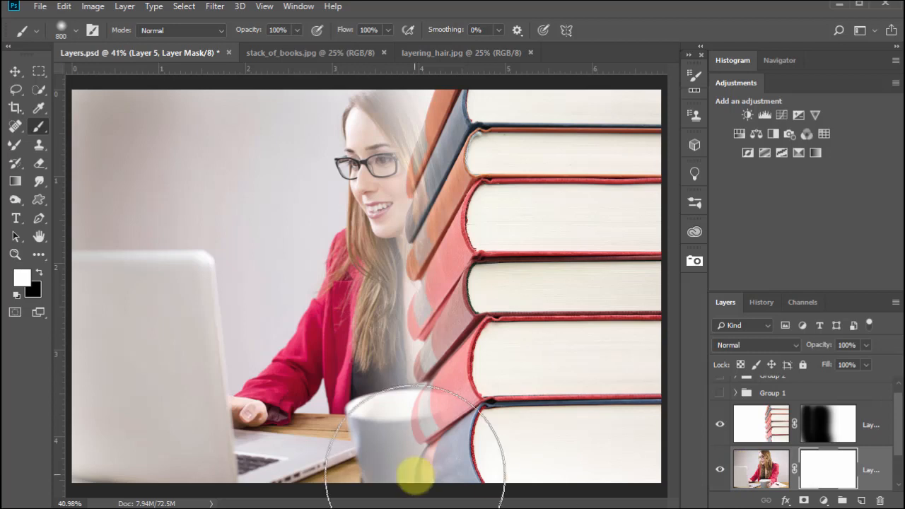
key(x)
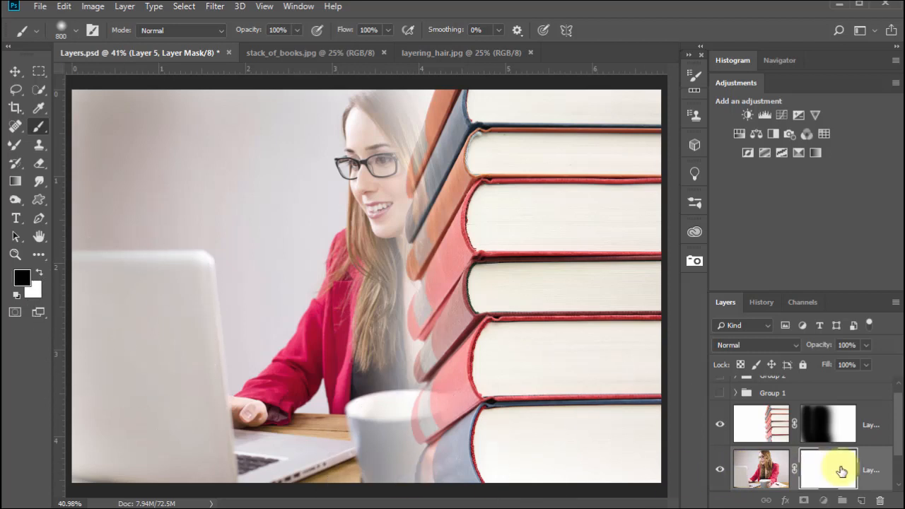
mouse_move(141, 168)
mouse_down()
mouse_move(115, 226)
mouse_move(194, 142)
mouse_move(164, 254)
mouse_move(200, 170)
mouse_move(134, 362)
mouse_move(46, 338)
mouse_move(117, 401)
mouse_move(58, 410)
mouse_move(92, 436)
mouse_up()
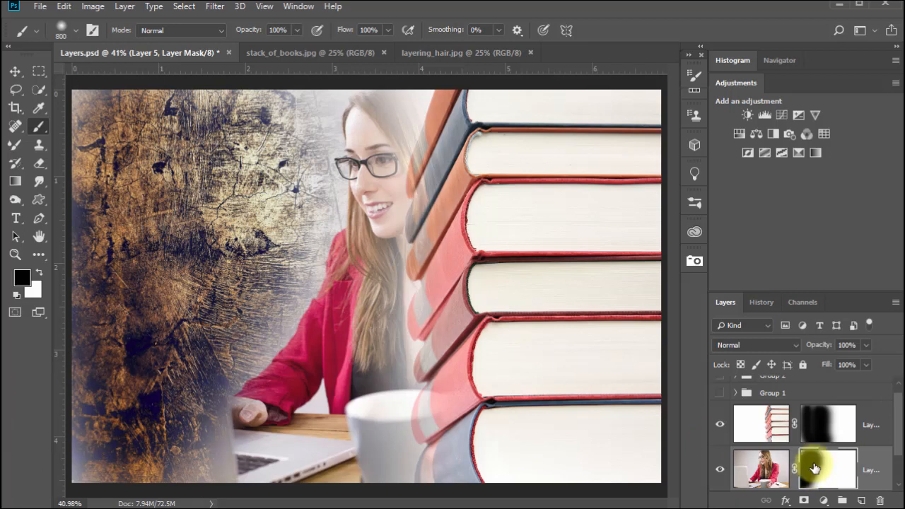
- Save the document to the Desktop as TestingtheLayers.psd in Photoshop format with layers included
click(39, 6)
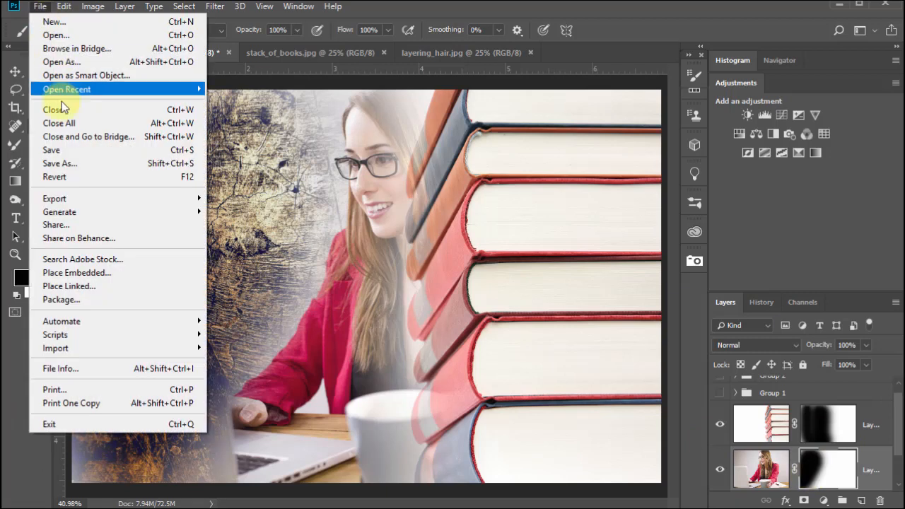
click(64, 164)
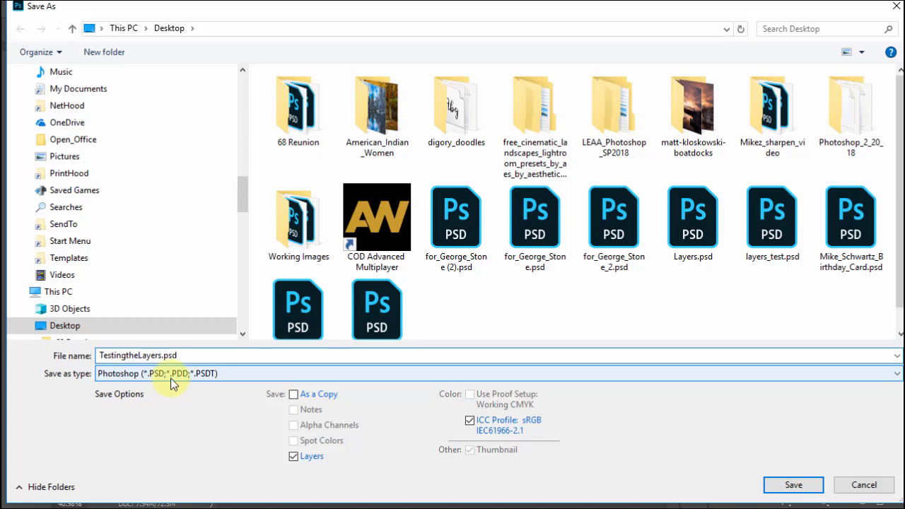
click(792, 485)
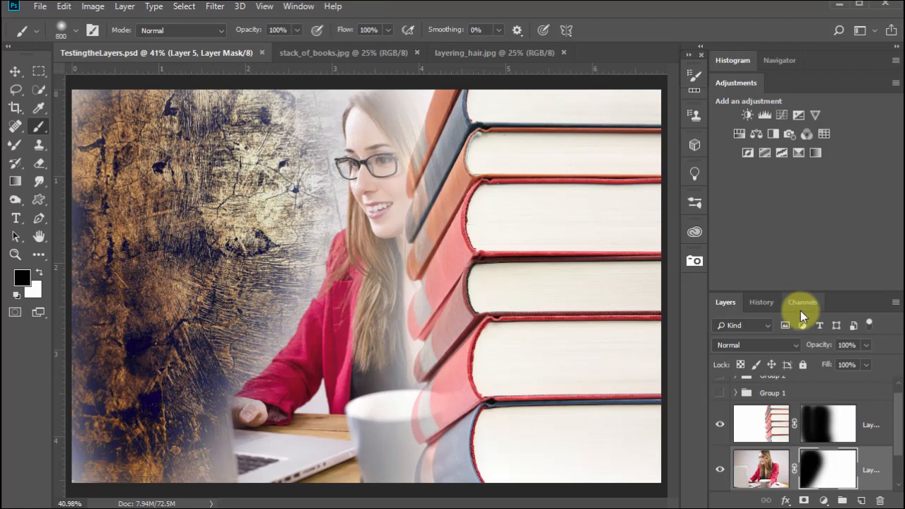
- Review the document's brush stroke history and close TestingtheLayers.psd
click(762, 304)
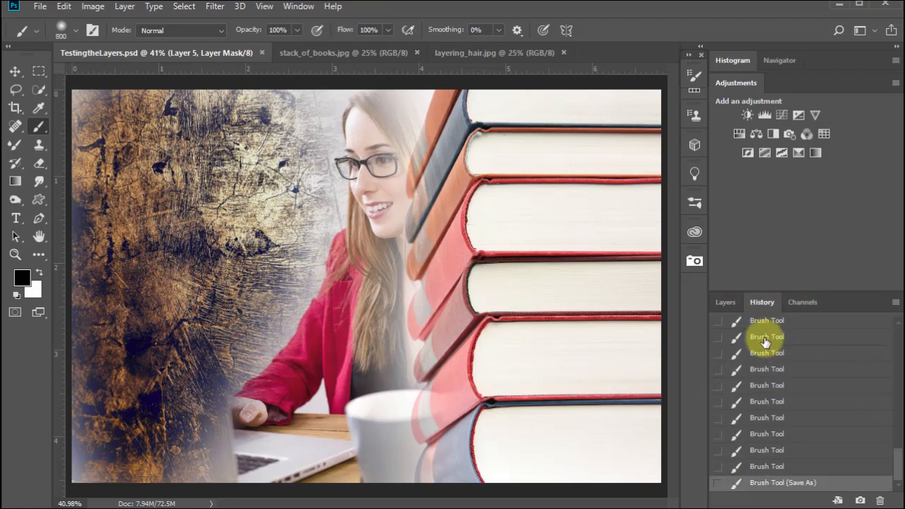
click(731, 301)
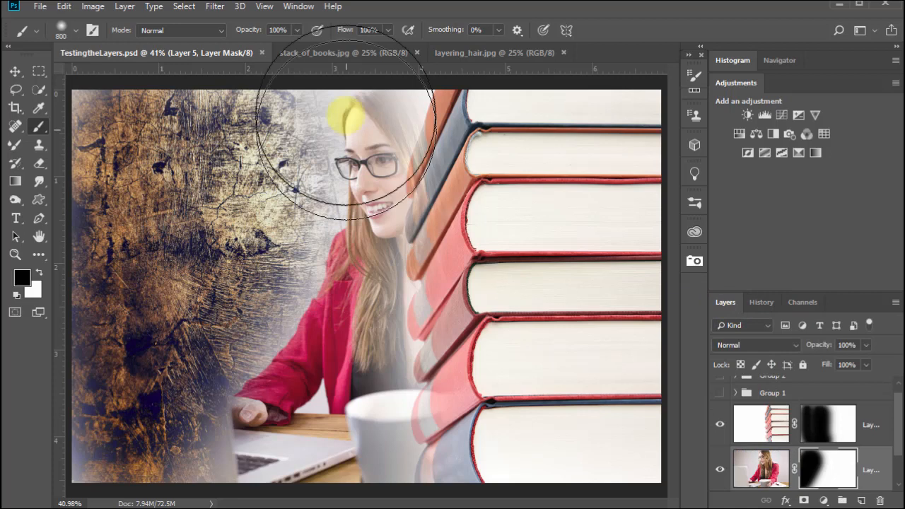
click(264, 53)
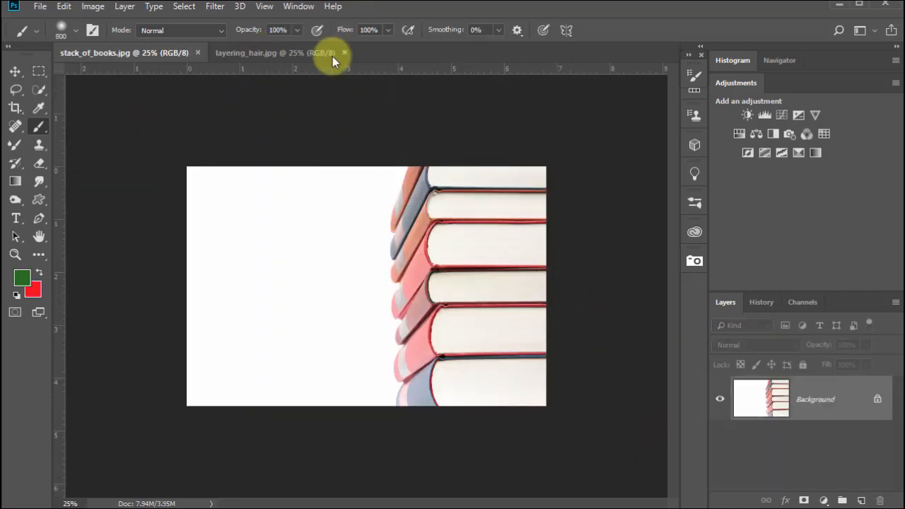
- Look over the two remaining open images and reopen TestingtheLayers.psd from the Desktop to check its layers
click(266, 53)
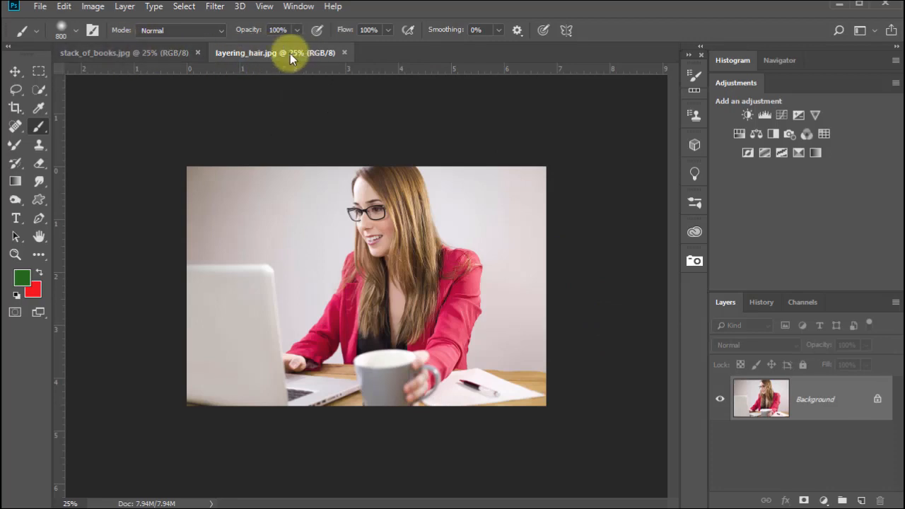
click(128, 54)
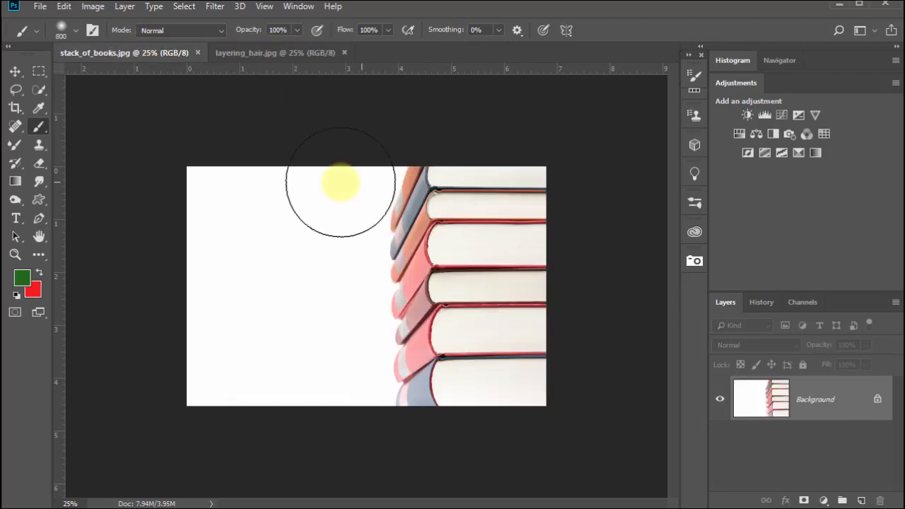
click(39, 6)
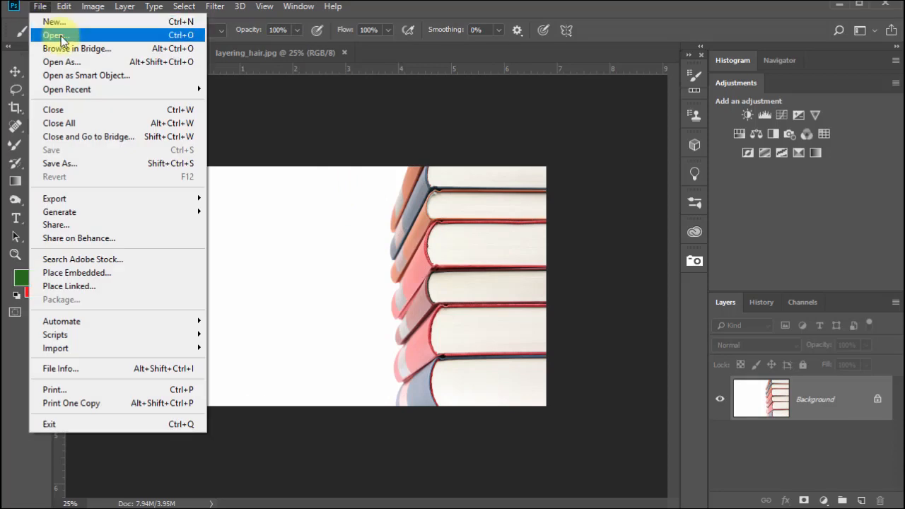
click(53, 33)
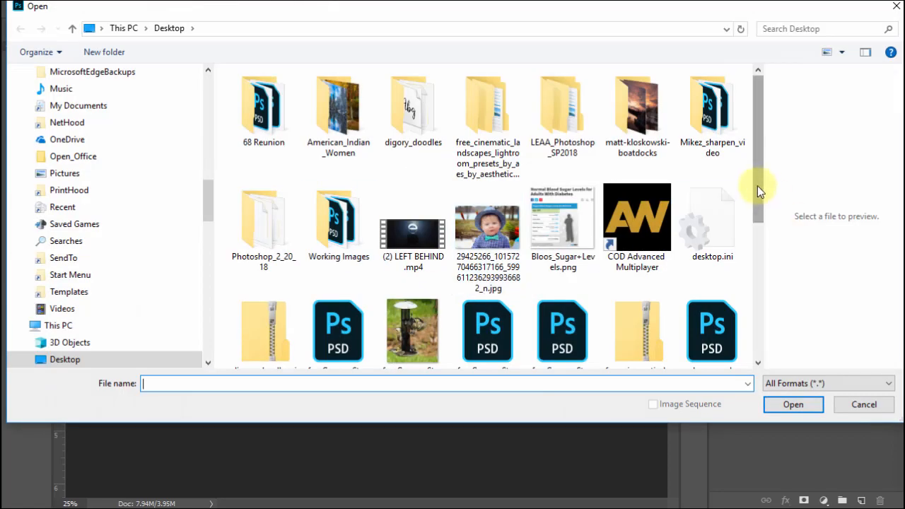
drag(757, 186, 752, 315)
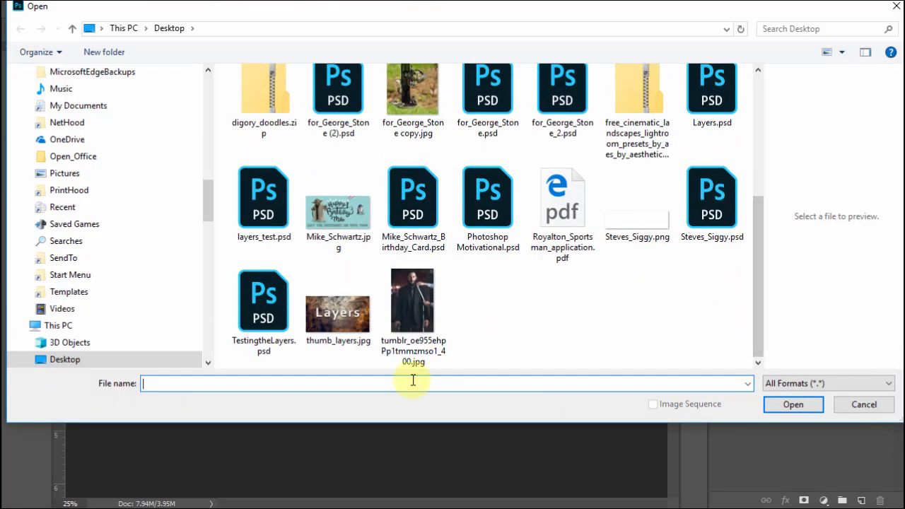
double_click(263, 300)
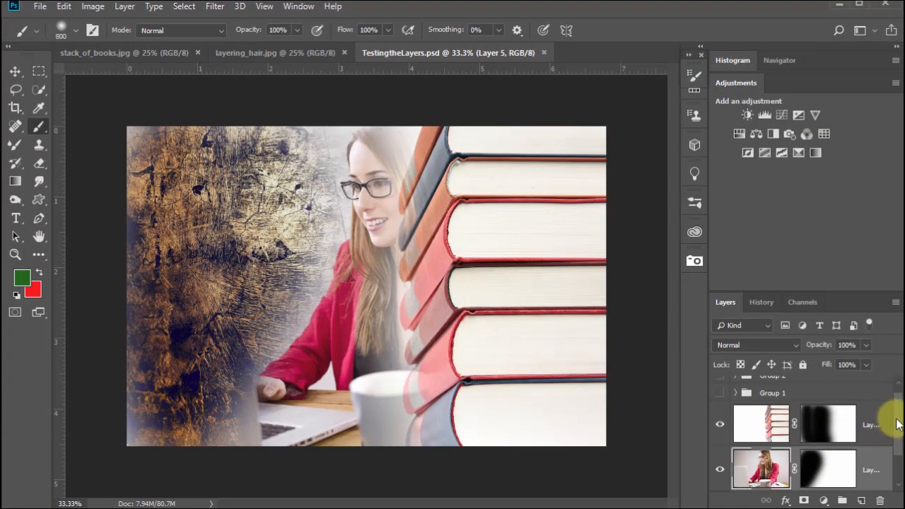
scroll(895, 431, down, 2)
scroll(901, 462, up, 2)
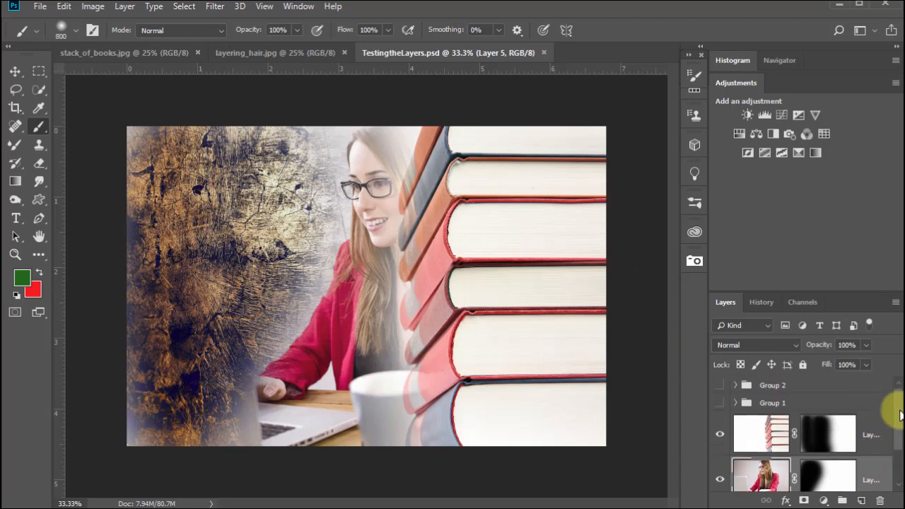
- Try painting dark green on Layer 5's image beside the girl's head and undo the stroke
mouse_move(295, 182)
mouse_down()
mouse_move(294, 233)
mouse_move(229, 321)
mouse_move(294, 281)
mouse_move(282, 252)
mouse_move(375, 282)
mouse_up()
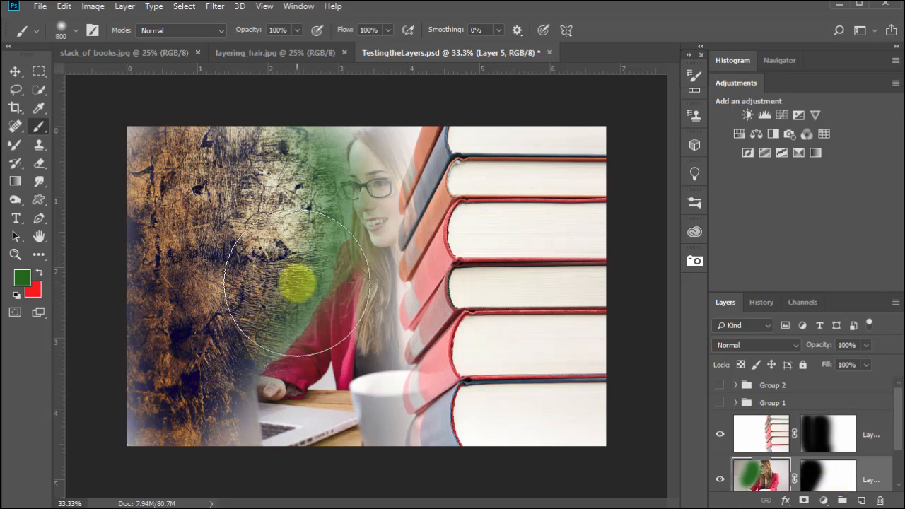
key(ctrl+z)
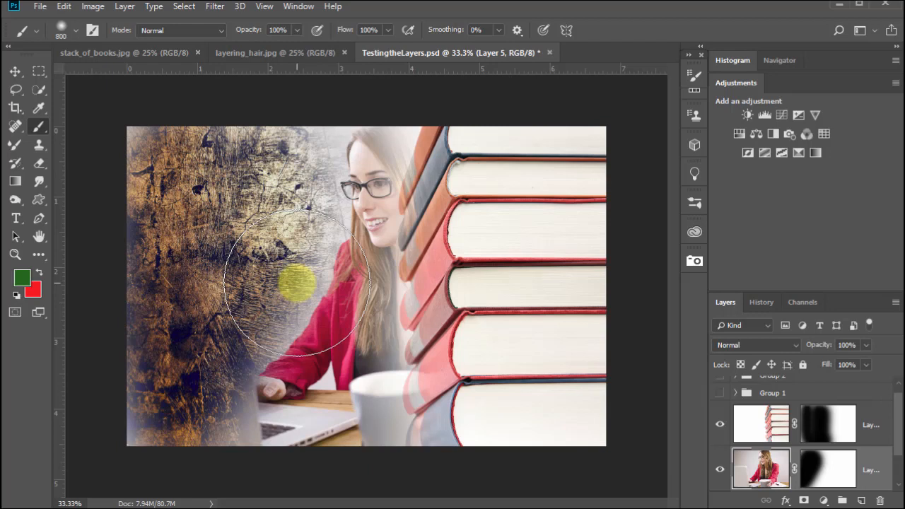
- Target Layer 5's mask and paint white over the textured area to bring back the wall and laptop
click(829, 472)
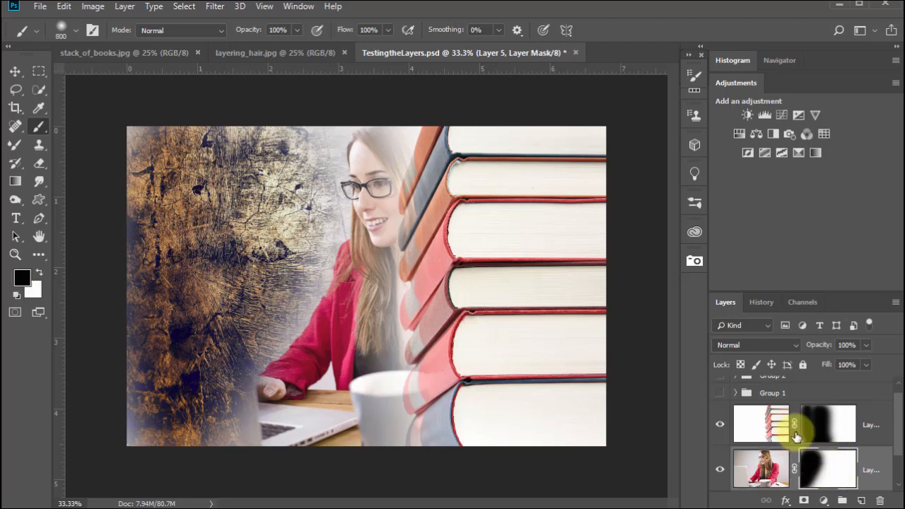
key(x)
mouse_move(368, 295)
mouse_down()
mouse_move(280, 242)
mouse_move(261, 302)
mouse_move(287, 172)
mouse_move(261, 251)
mouse_move(166, 227)
mouse_move(160, 153)
mouse_move(221, 312)
mouse_move(180, 378)
mouse_move(197, 397)
mouse_move(183, 441)
mouse_move(242, 478)
mouse_up()
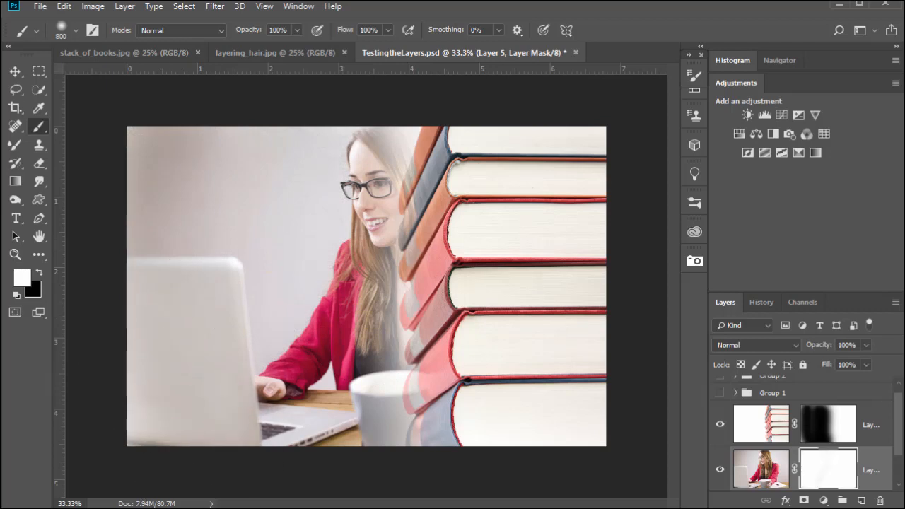
- Target Layer 6's mask and paint black over the books' inner edges to bring back the girl's face, hair and arm
click(829, 425)
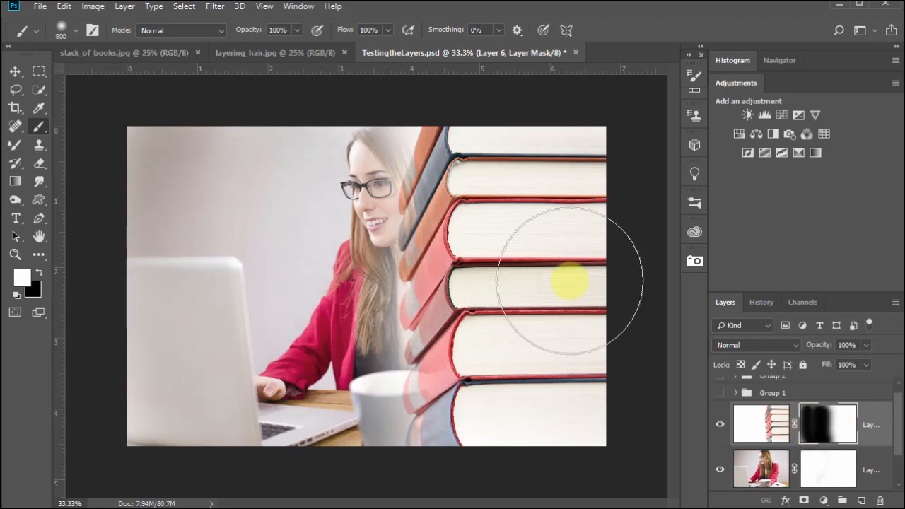
click(41, 270)
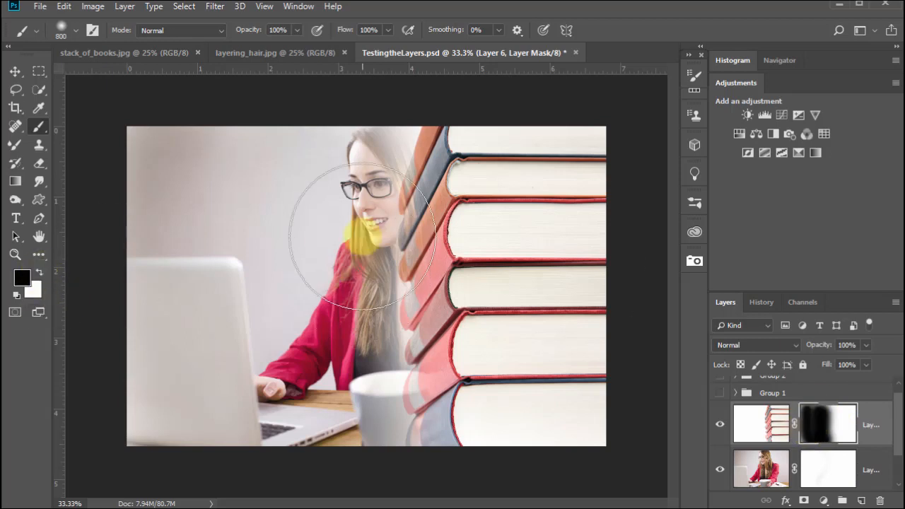
mouse_move(391, 183)
mouse_down()
mouse_move(407, 267)
mouse_move(412, 407)
mouse_move(410, 315)
mouse_up()
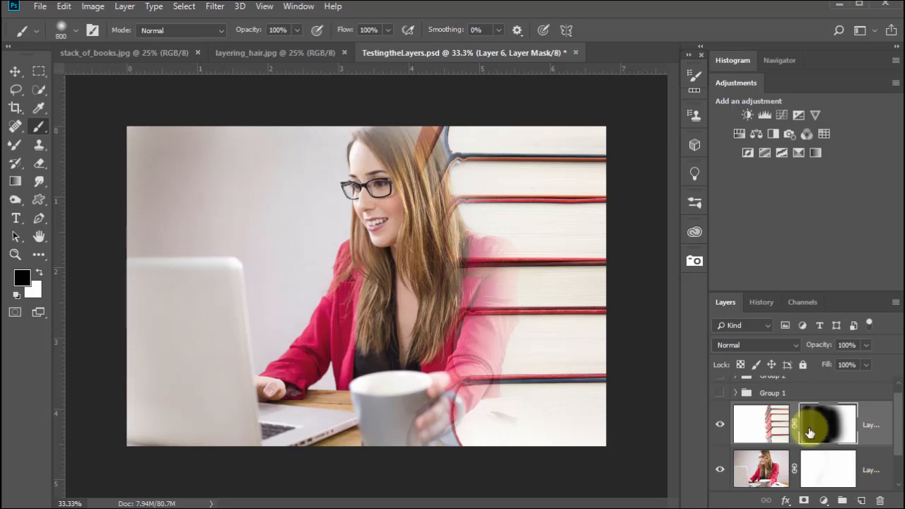
- Reduce the soft brush to 250 px and paint black on Layer 6's mask over the girl's hair, sleeve and mug
key(bracketleft)
key(bracketleft)
key(bracketleft)
key(bracketleft)
key(bracketleft)
key(bracketleft)
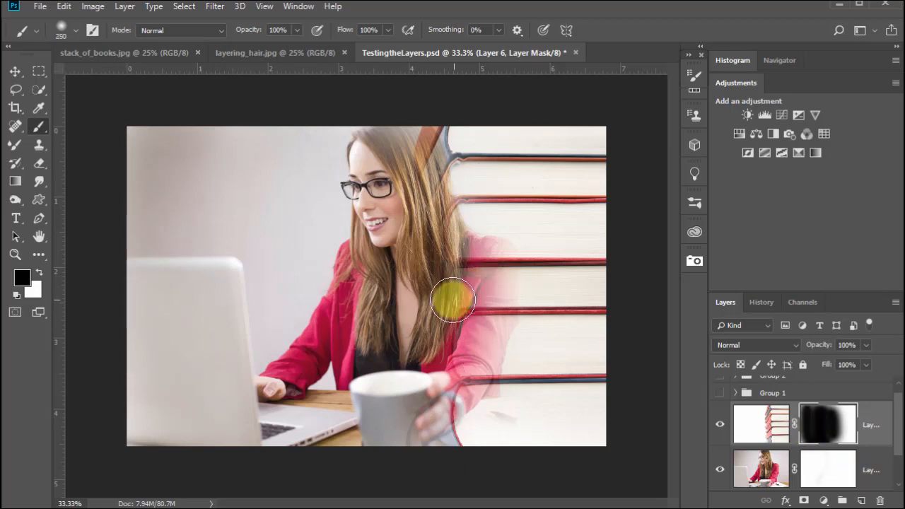
right_click(452, 297)
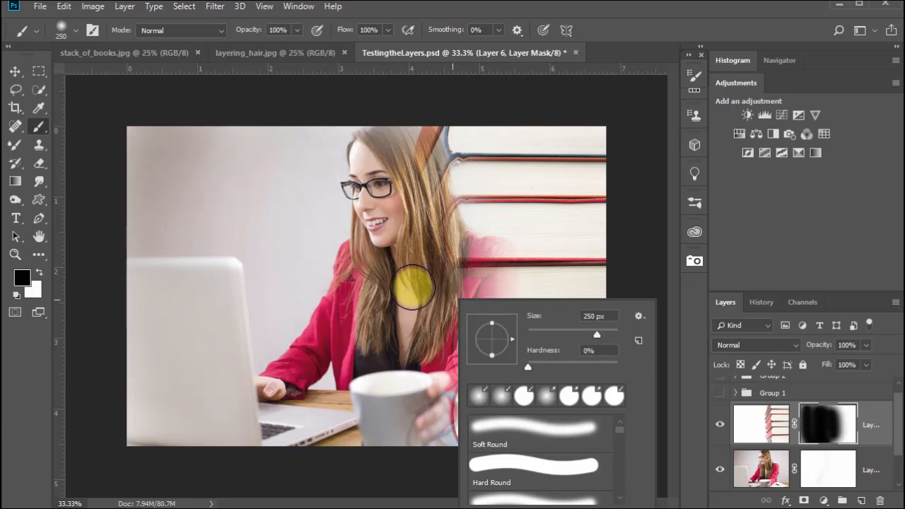
mouse_move(462, 311)
mouse_down()
mouse_move(486, 289)
mouse_move(486, 273)
mouse_move(478, 318)
mouse_move(488, 257)
mouse_move(494, 303)
mouse_move(467, 376)
mouse_move(496, 257)
mouse_move(478, 374)
mouse_move(462, 387)
mouse_move(412, 366)
mouse_up()
mouse_move(468, 213)
mouse_down()
mouse_move(371, 147)
mouse_move(409, 160)
mouse_move(422, 178)
mouse_move(405, 132)
mouse_move(416, 147)
mouse_move(430, 236)
mouse_move(398, 148)
mouse_up()
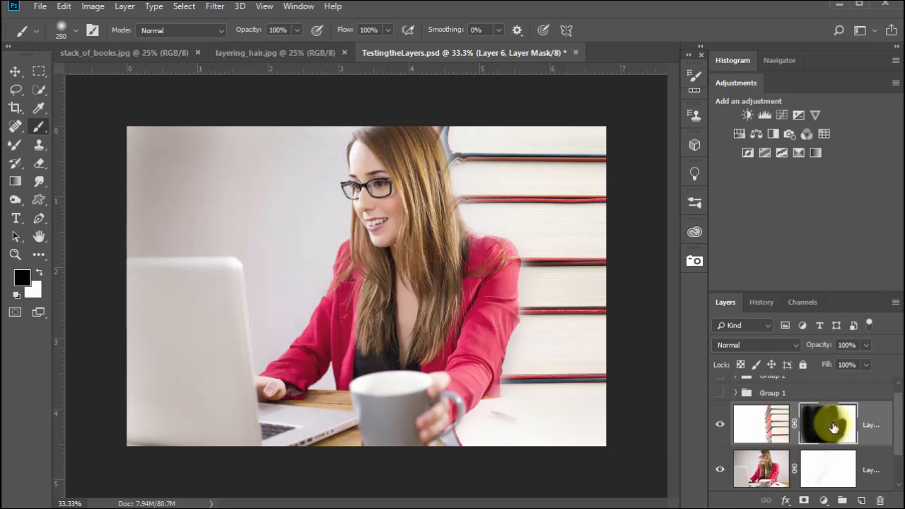
- Paint white on Layer 6's mask to restore the books, and blend their inner edges over the girl at 26% brush opacity
click(41, 273)
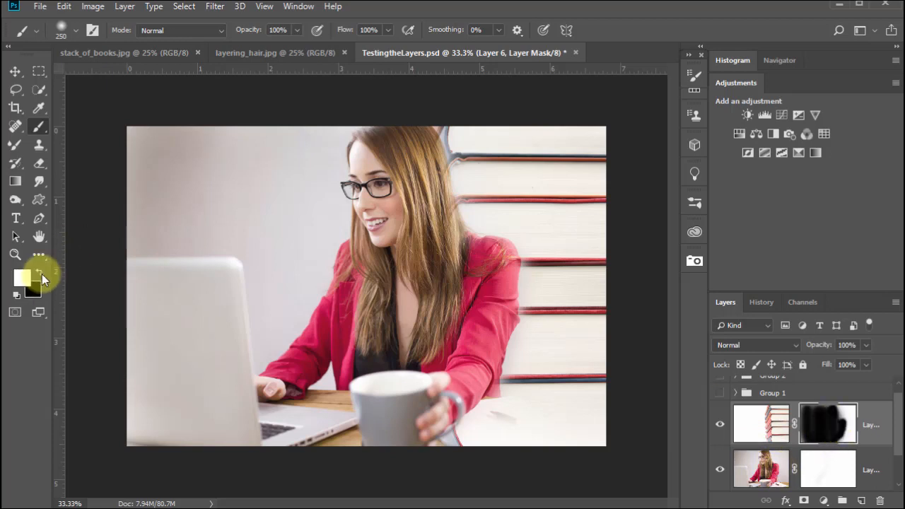
mouse_move(479, 273)
mouse_down()
mouse_move(513, 261)
mouse_move(509, 235)
mouse_move(496, 373)
mouse_move(470, 426)
mouse_move(467, 404)
mouse_move(493, 316)
mouse_move(488, 207)
mouse_move(490, 361)
mouse_move(473, 426)
mouse_move(460, 436)
mouse_move(476, 272)
mouse_move(457, 131)
mouse_move(486, 223)
mouse_up()
click(296, 30)
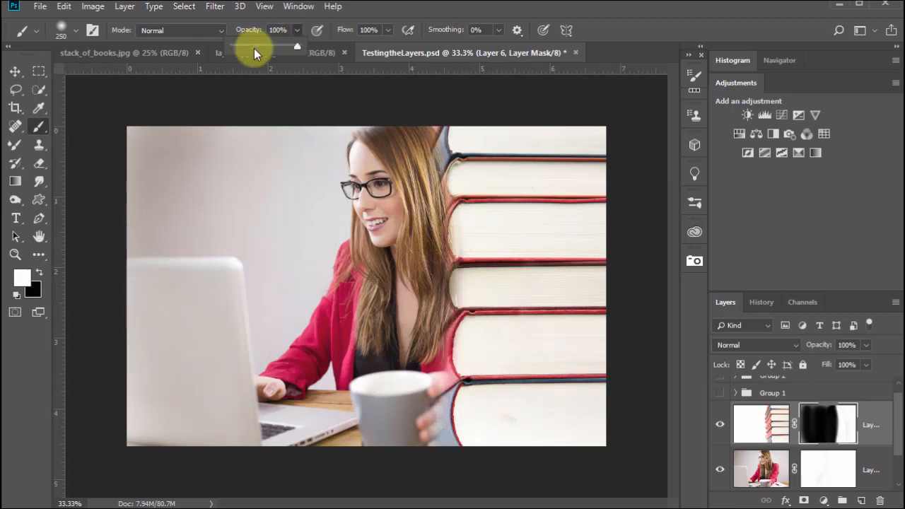
click(250, 47)
mouse_move(430, 137)
mouse_down()
mouse_move(455, 268)
mouse_move(446, 282)
mouse_move(424, 184)
mouse_move(437, 290)
mouse_move(434, 267)
mouse_move(439, 279)
mouse_move(425, 380)
mouse_move(436, 326)
mouse_move(438, 416)
mouse_move(448, 394)
mouse_move(419, 422)
mouse_move(433, 395)
mouse_move(424, 374)
mouse_move(412, 412)
mouse_move(435, 365)
mouse_move(419, 425)
mouse_up()
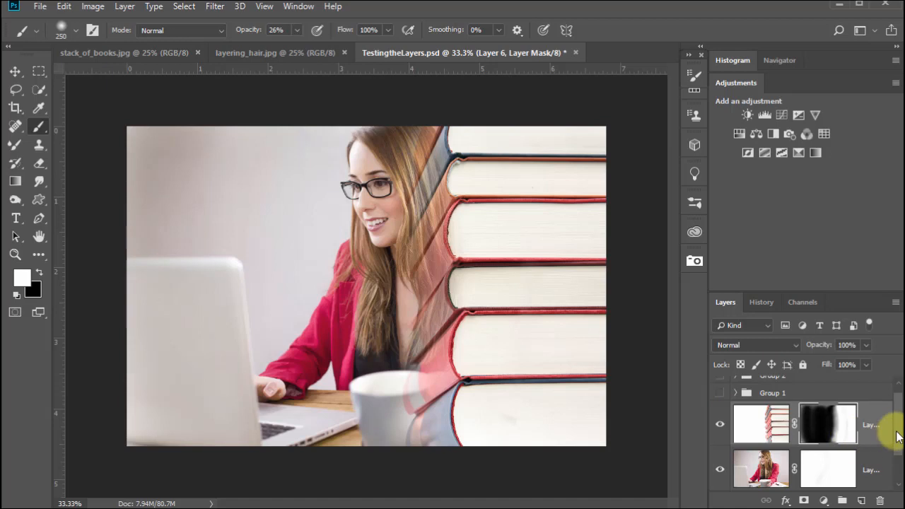
- Show and expand Group 2 and add a layer mask to its "Layers" text layer
scroll(899, 435, up, 1)
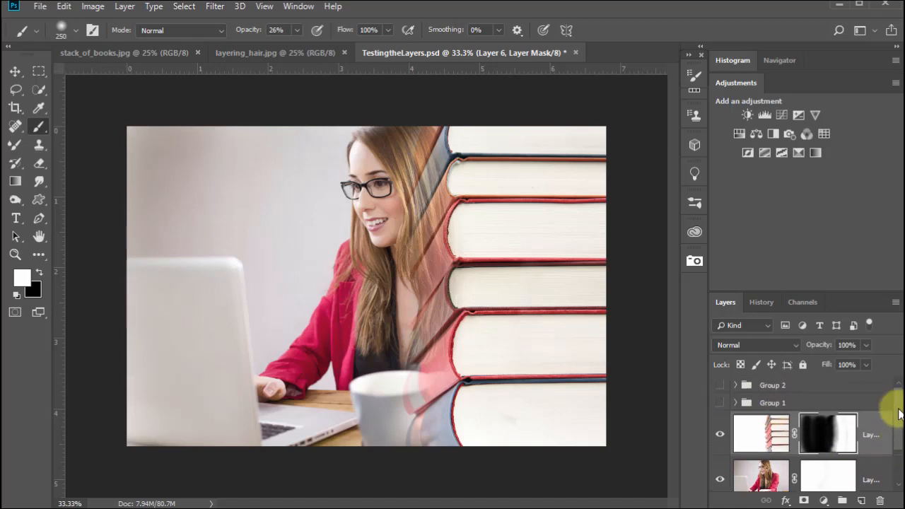
click(720, 387)
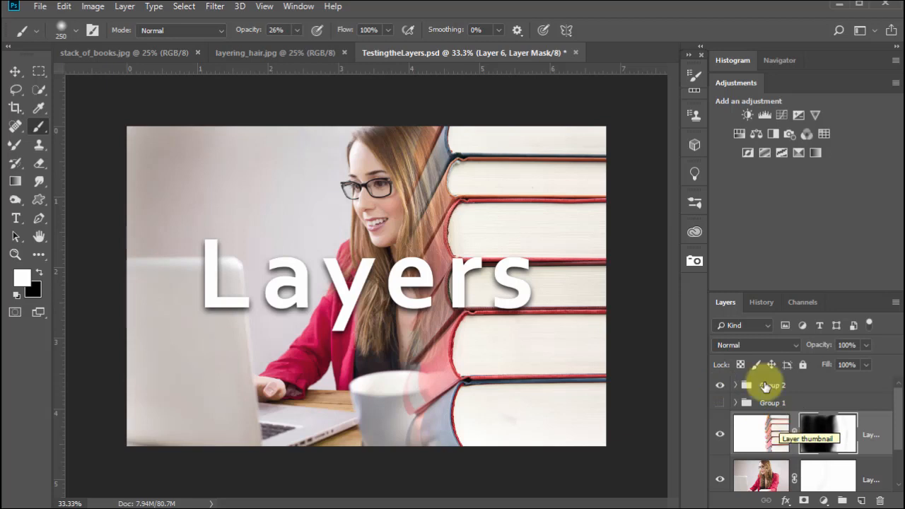
click(735, 387)
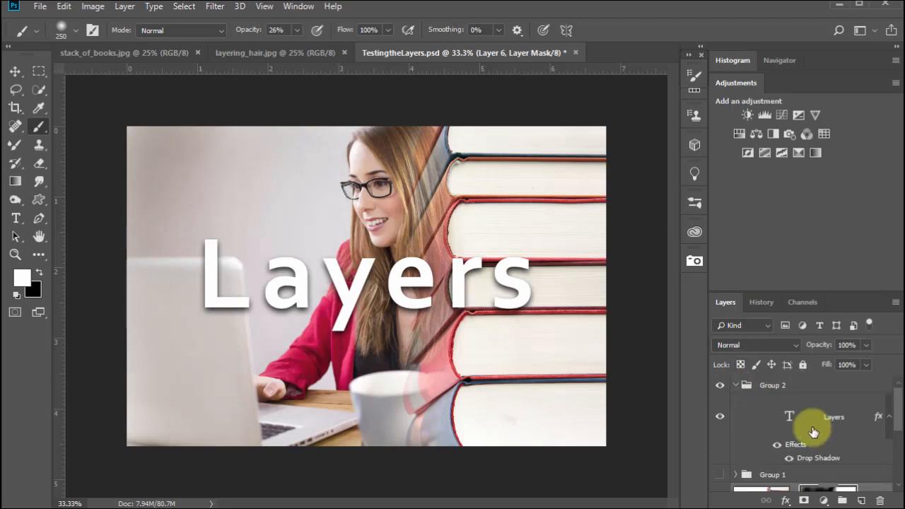
click(793, 419)
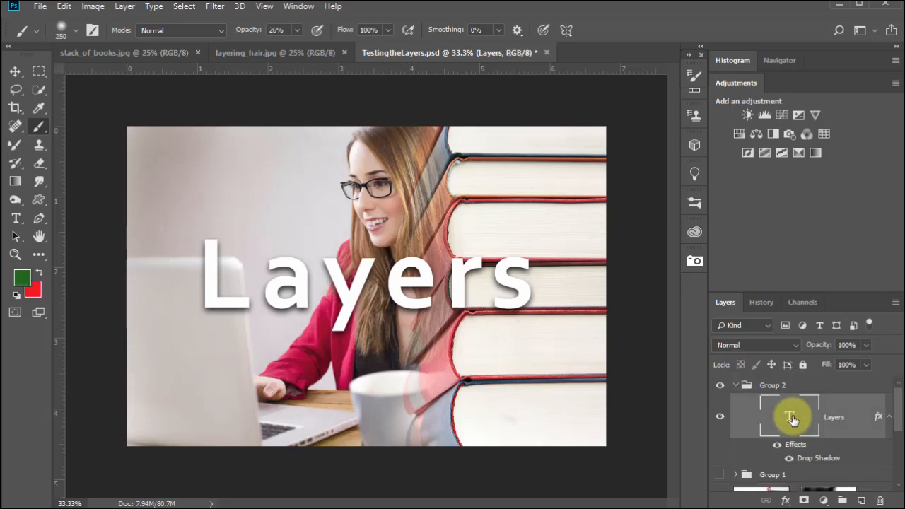
click(803, 501)
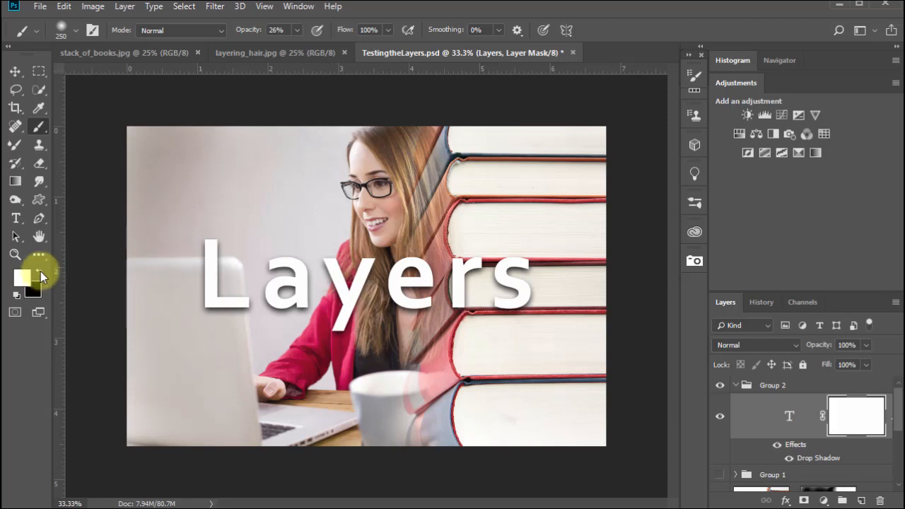
- Paint black at 26% opacity on the text layer's mask over the letters y, r, s and L to fade them
mouse_move(359, 298)
mouse_down()
mouse_move(341, 333)
mouse_move(347, 283)
mouse_move(358, 298)
mouse_move(344, 305)
mouse_move(351, 303)
mouse_up()
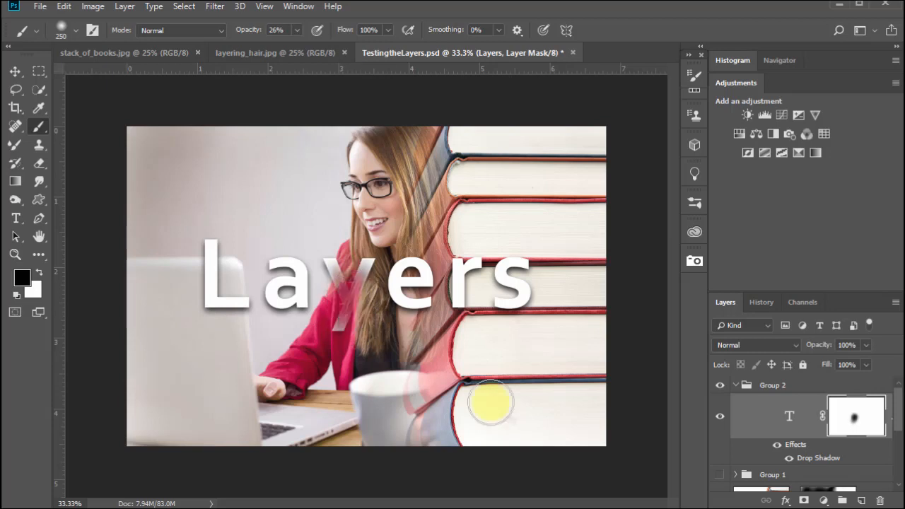
mouse_move(462, 268)
mouse_down()
mouse_move(458, 262)
mouse_move(456, 323)
mouse_move(473, 344)
mouse_up()
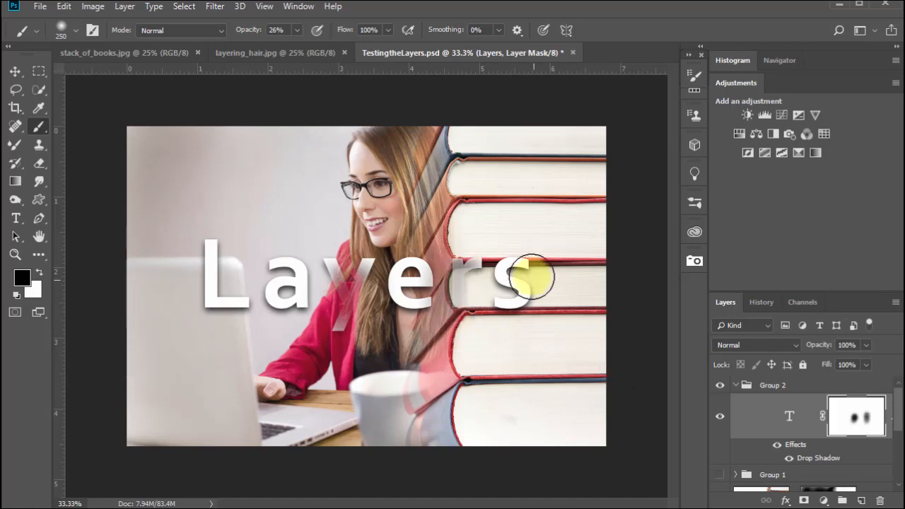
mouse_move(529, 276)
mouse_down()
mouse_move(541, 283)
mouse_move(537, 293)
mouse_move(537, 266)
mouse_up()
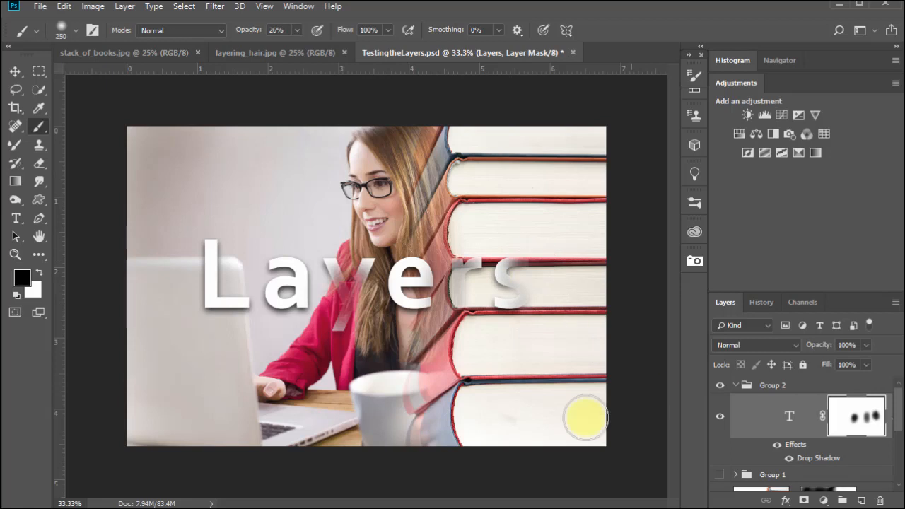
mouse_move(222, 238)
mouse_down()
mouse_move(234, 304)
mouse_move(237, 254)
mouse_move(246, 359)
mouse_move(243, 282)
mouse_move(239, 356)
mouse_move(241, 299)
mouse_move(269, 418)
mouse_up()
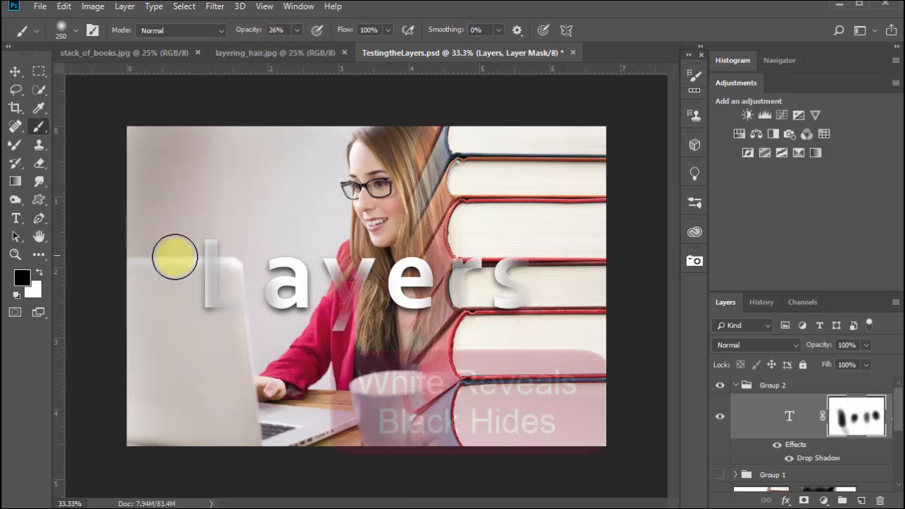
- Paint white on the text layer's mask across the faded letters to reveal the whole word "Layers"
key(x)
mouse_move(217, 295)
mouse_down()
mouse_move(212, 231)
mouse_move(209, 291)
mouse_move(217, 253)
mouse_up()
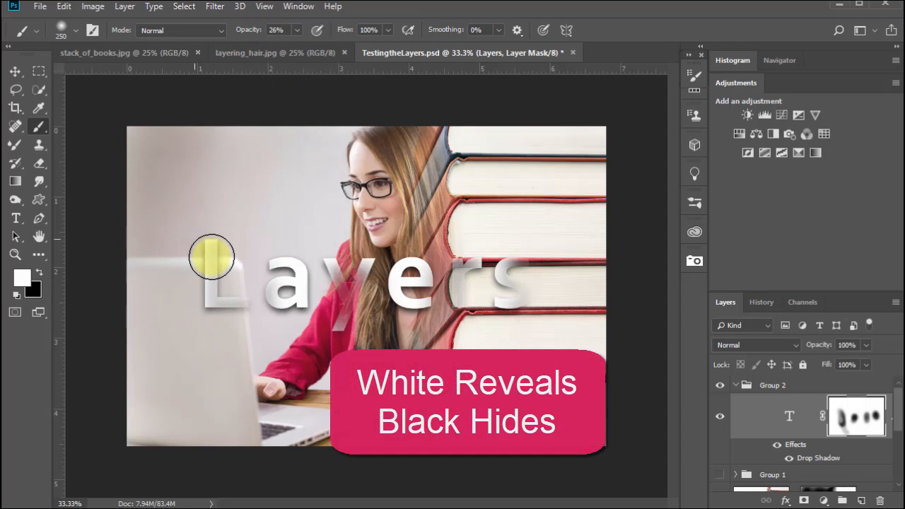
mouse_move(241, 334)
mouse_down()
mouse_move(203, 257)
mouse_move(225, 311)
mouse_move(215, 247)
mouse_move(240, 340)
mouse_move(270, 266)
mouse_move(277, 346)
mouse_move(259, 292)
mouse_move(275, 298)
mouse_move(271, 338)
mouse_move(276, 280)
mouse_move(354, 287)
mouse_move(353, 313)
mouse_move(347, 264)
mouse_move(331, 334)
mouse_move(346, 285)
mouse_move(335, 328)
mouse_move(403, 253)
mouse_move(411, 339)
mouse_move(444, 252)
mouse_move(456, 285)
mouse_move(470, 293)
mouse_move(450, 245)
mouse_move(449, 333)
mouse_move(461, 275)
mouse_move(460, 327)
mouse_move(475, 276)
mouse_move(521, 267)
mouse_move(505, 343)
mouse_move(510, 274)
mouse_move(492, 311)
mouse_move(517, 329)
mouse_move(522, 262)
mouse_move(496, 274)
mouse_move(515, 302)
mouse_move(510, 268)
mouse_move(479, 319)
mouse_move(509, 323)
mouse_move(460, 264)
mouse_move(432, 299)
mouse_move(469, 284)
mouse_move(483, 262)
mouse_move(477, 329)
mouse_move(502, 289)
mouse_move(490, 280)
mouse_move(481, 330)
mouse_move(304, 274)
mouse_move(409, 280)
mouse_move(259, 267)
mouse_move(224, 288)
mouse_move(351, 319)
mouse_move(464, 316)
mouse_move(531, 274)
mouse_move(294, 273)
mouse_move(268, 313)
mouse_move(461, 309)
mouse_move(196, 295)
mouse_move(553, 357)
mouse_up()
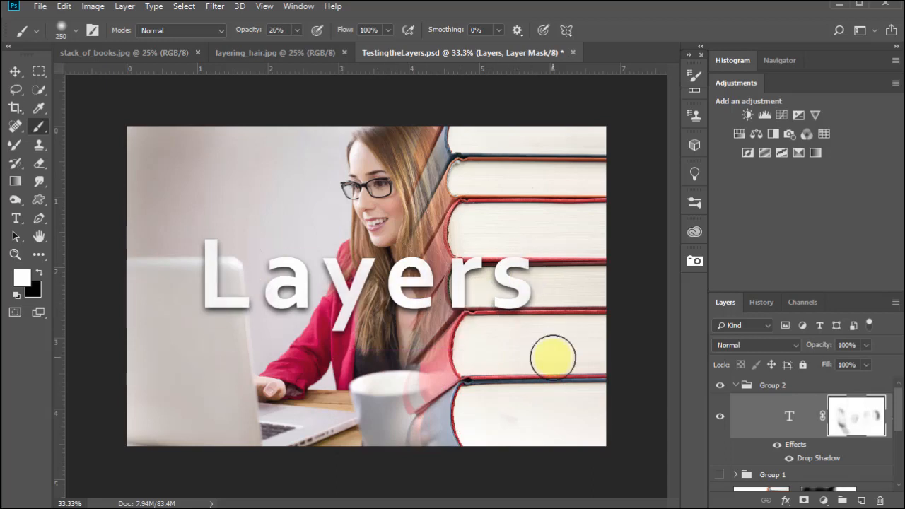
- Hide the "Layers" text layer and Group 2, and collapse the group
click(719, 417)
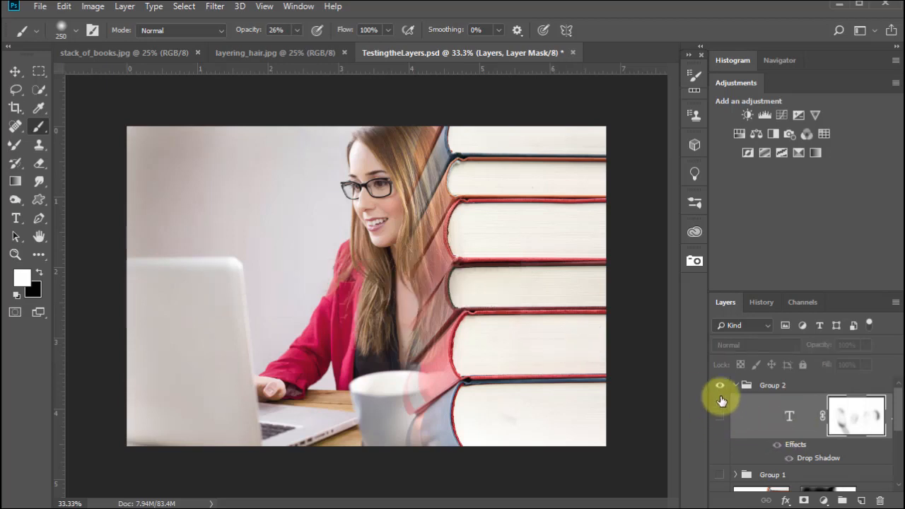
click(720, 386)
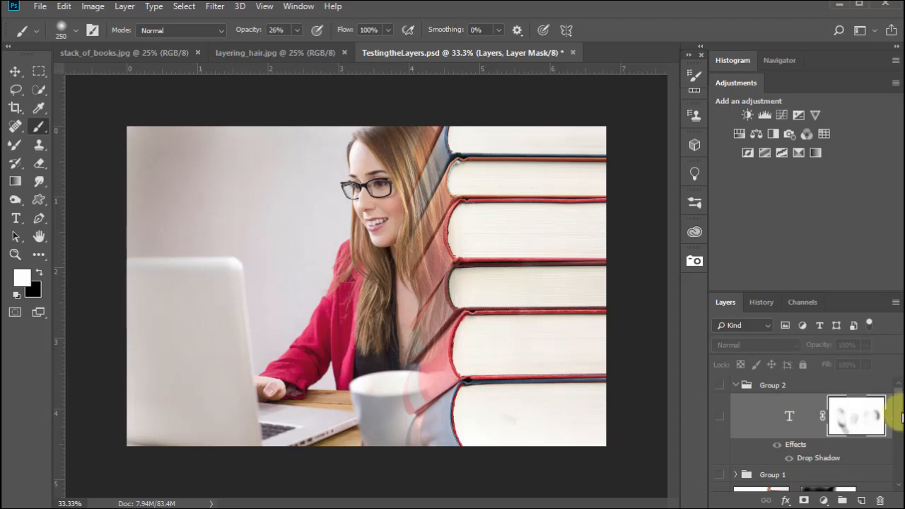
scroll(897, 421, down, 5)
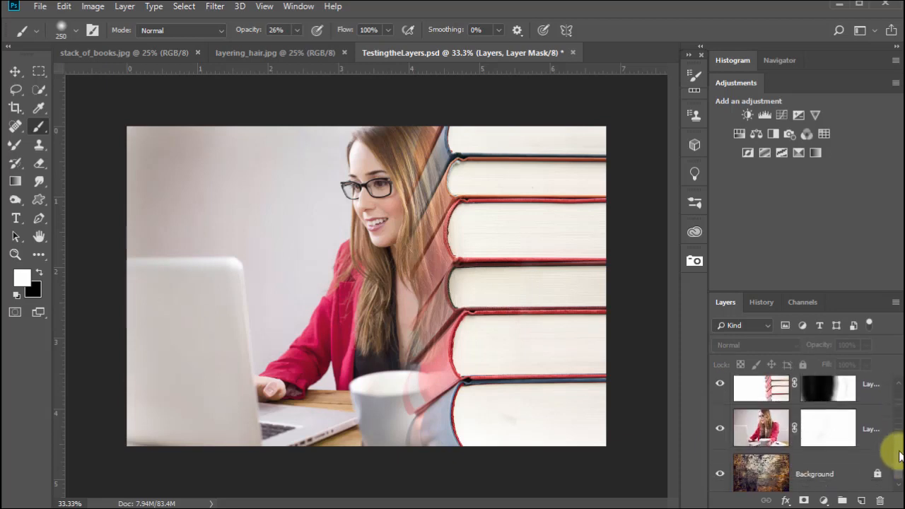
scroll(896, 423, up, 4)
scroll(895, 423, up, 1)
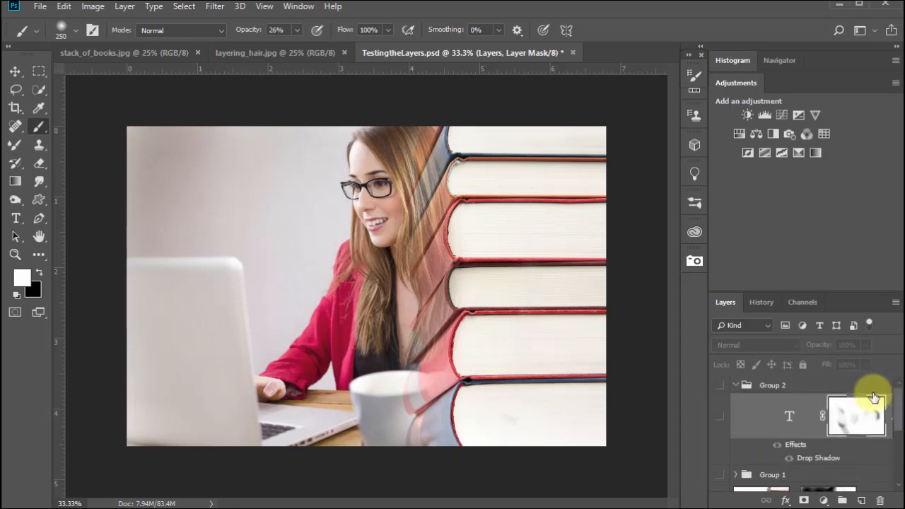
click(736, 387)
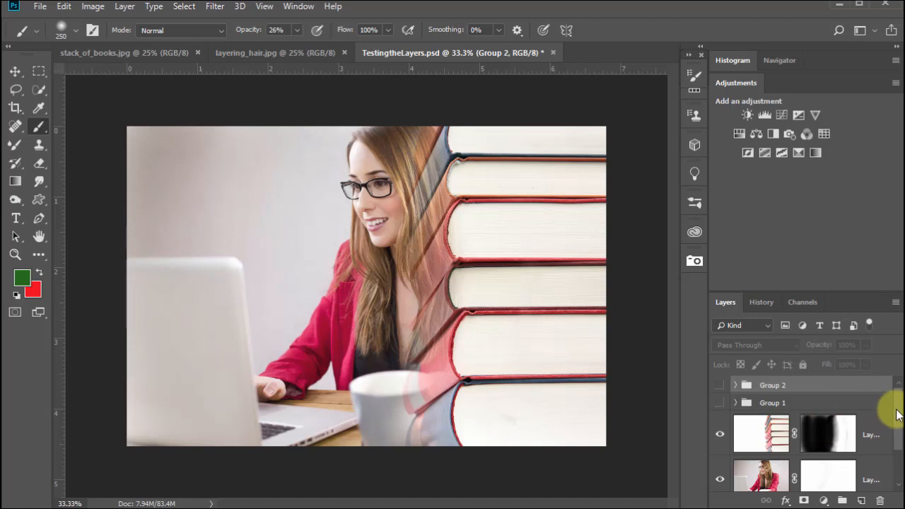
- Hide the books layer and select the image of the girl's layer, Layer 5
scroll(896, 417, down, 2)
scroll(897, 426, up, 1)
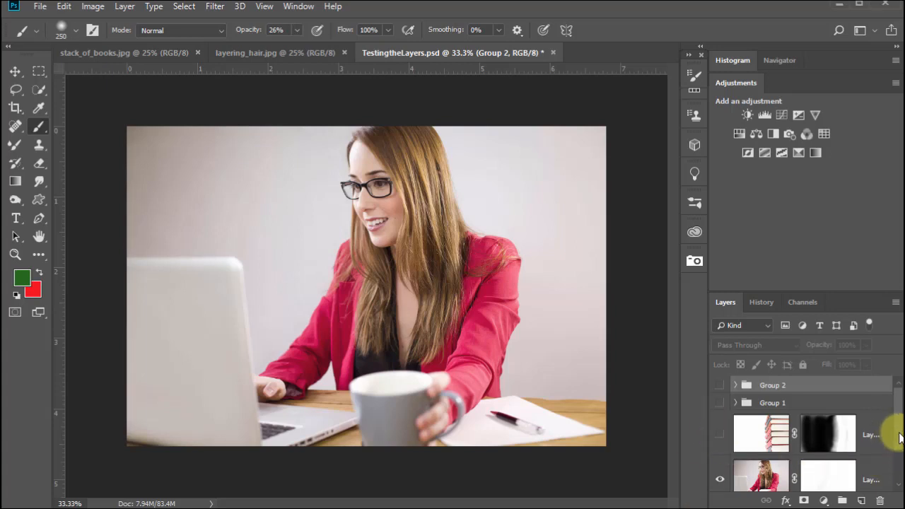
scroll(896, 424, down, 3)
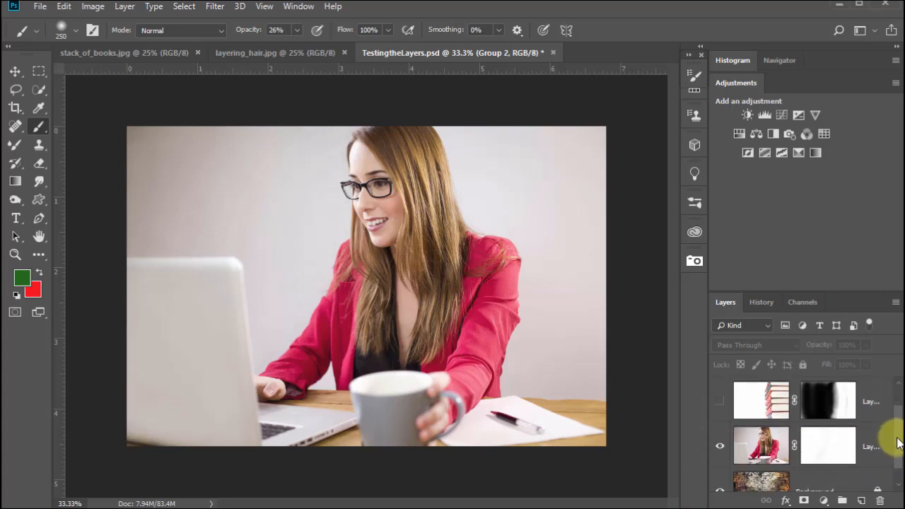
click(777, 438)
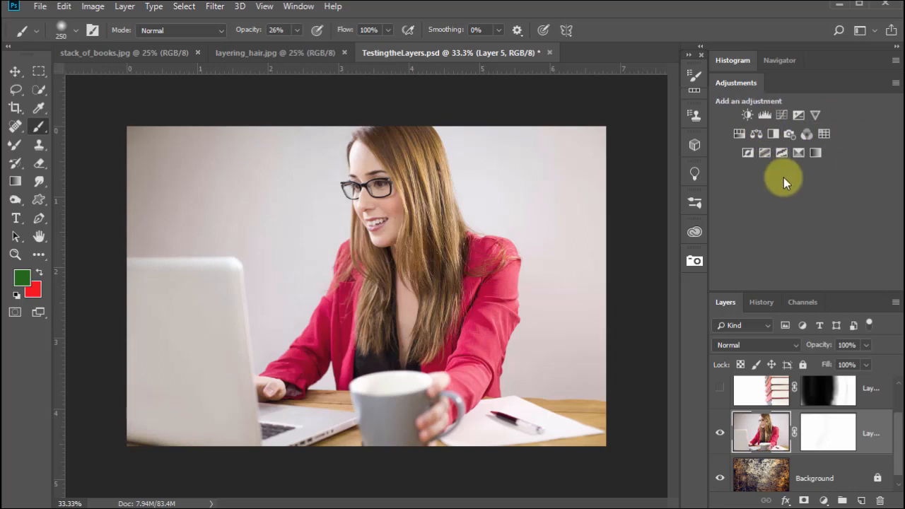
- Check that the Adjustments panel is enabled and add a Hue/Saturation adjustment layer above Layer 5
click(300, 7)
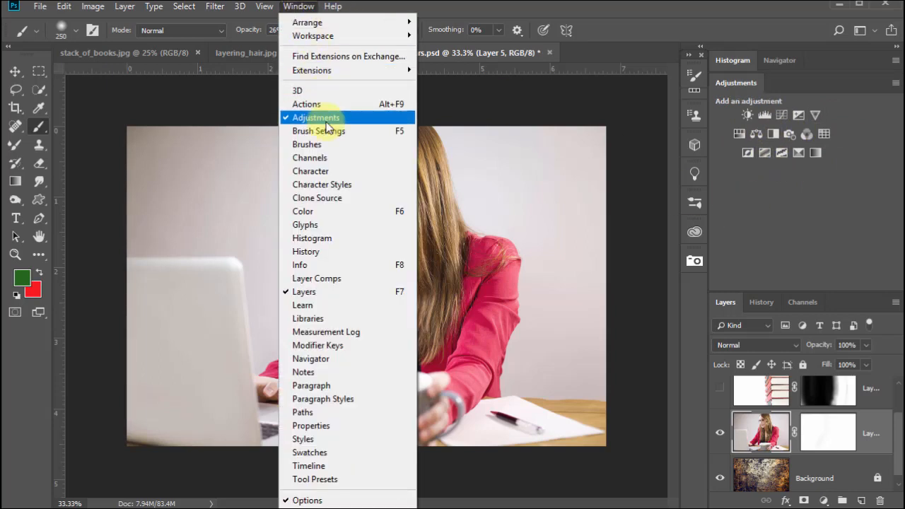
click(773, 205)
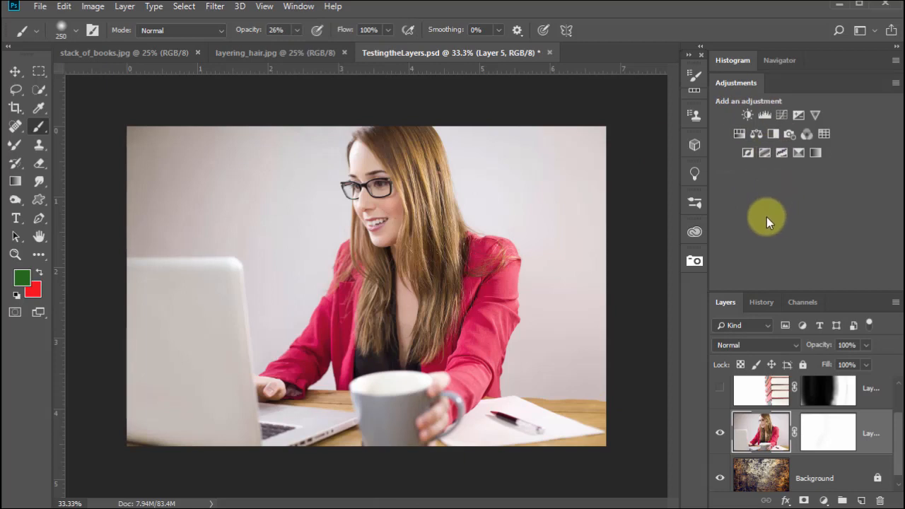
click(739, 134)
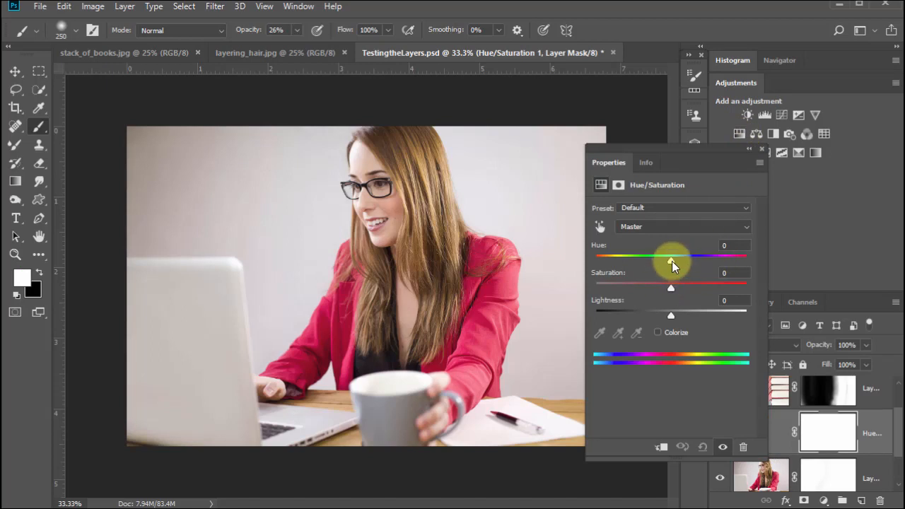
- Set the Hue/Saturation adjustment's hue to +11 and move its properties aside to check the layers underneath
drag(672, 260, 651, 268)
drag(662, 275, 670, 275)
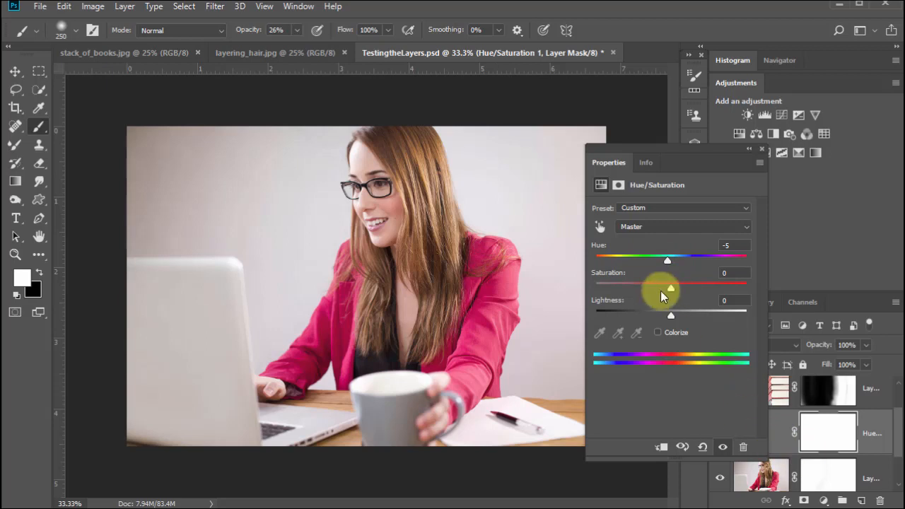
mouse_move(667, 264)
mouse_down()
mouse_move(644, 260)
mouse_move(683, 270)
mouse_up()
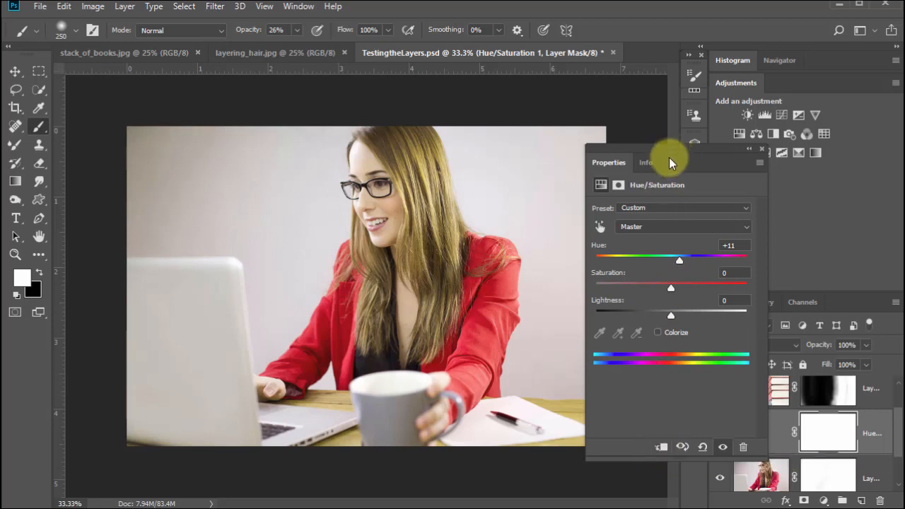
drag(669, 157, 513, 151)
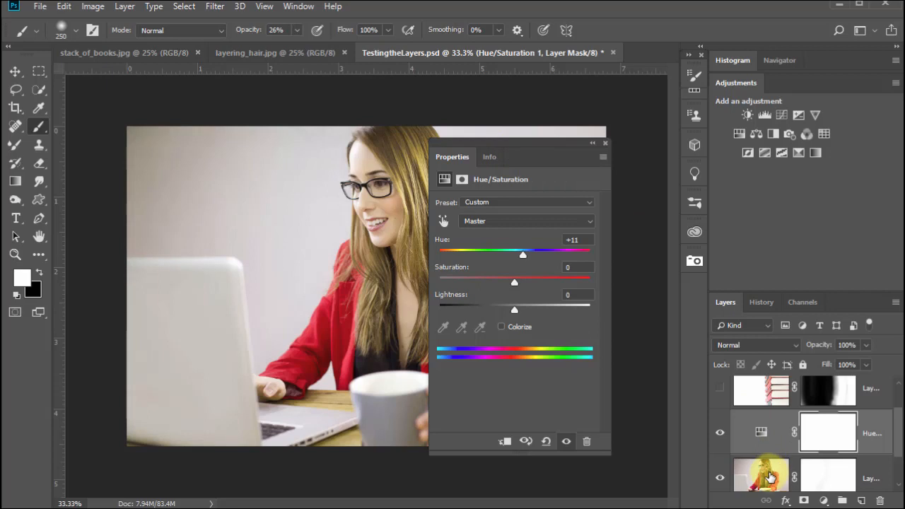
scroll(884, 432, down, 3)
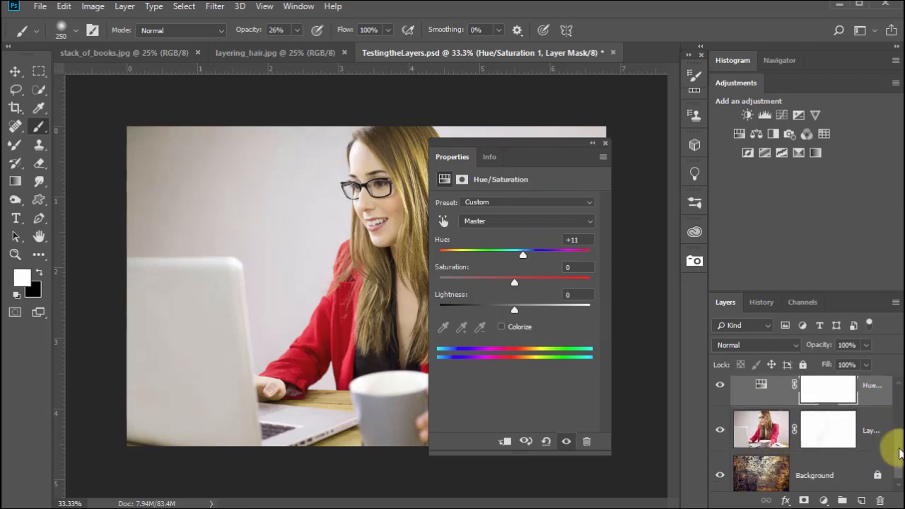
- Clip the Hue/Saturation adjustment to the girl's layer, set its hue to -4, and close its properties
scroll(899, 453, up, 3)
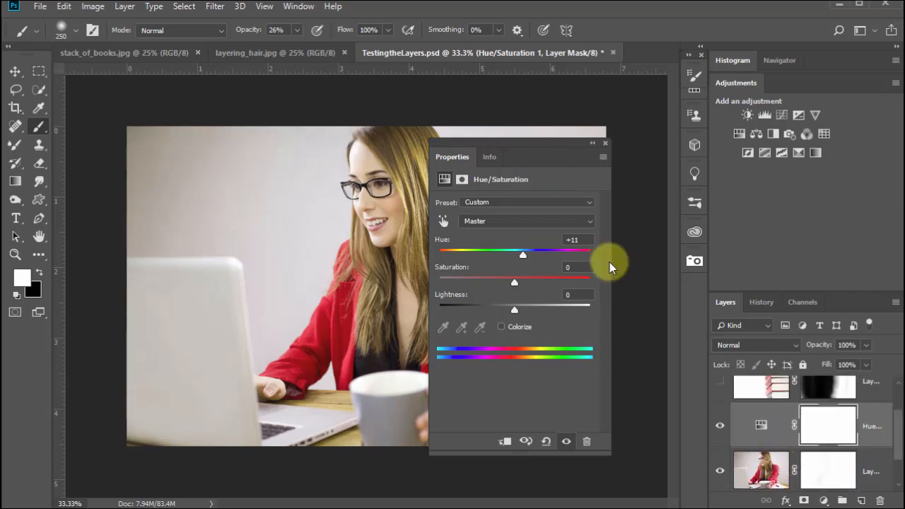
click(504, 443)
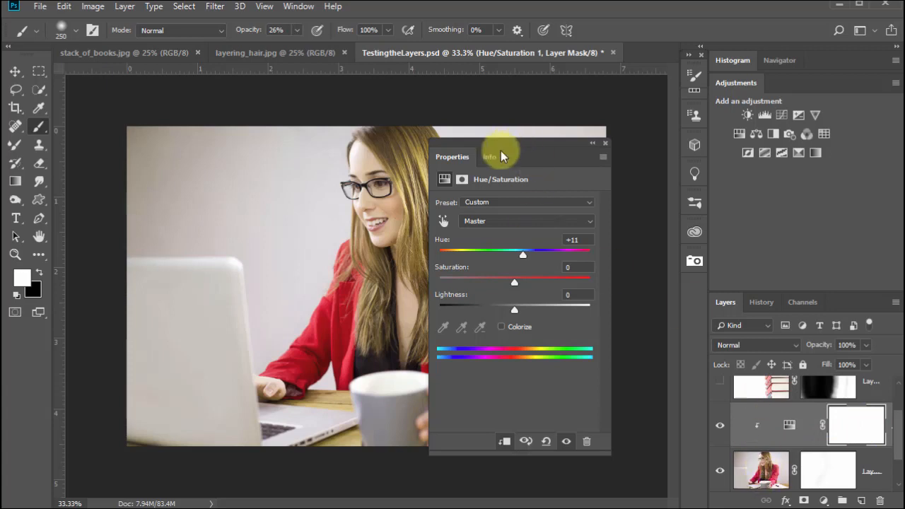
drag(500, 150, 608, 162)
drag(618, 263, 609, 269)
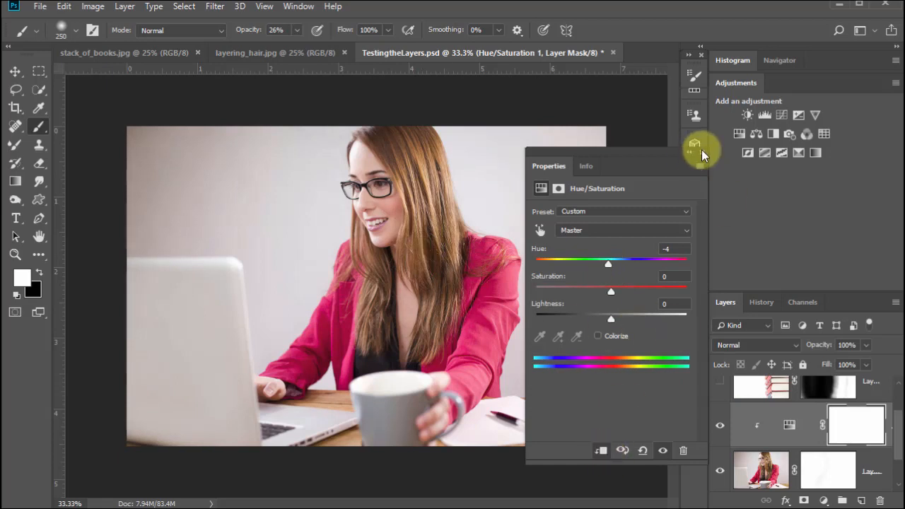
click(701, 152)
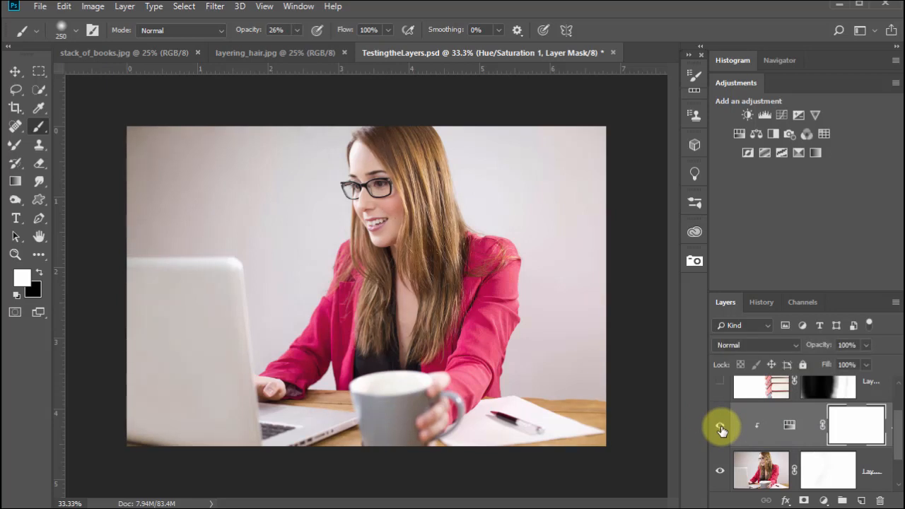
- Set the Hue/Saturation adjustment's saturation to +34 and close its properties
double_click(789, 426)
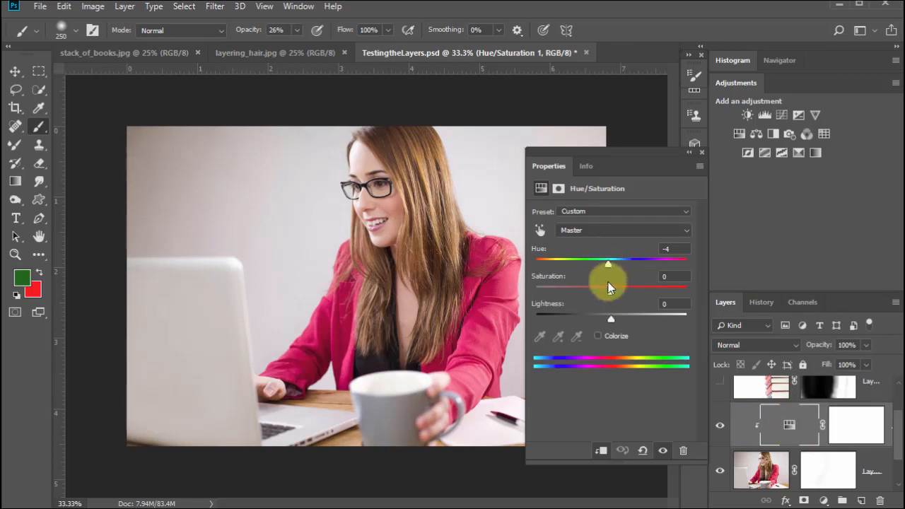
drag(611, 292, 636, 296)
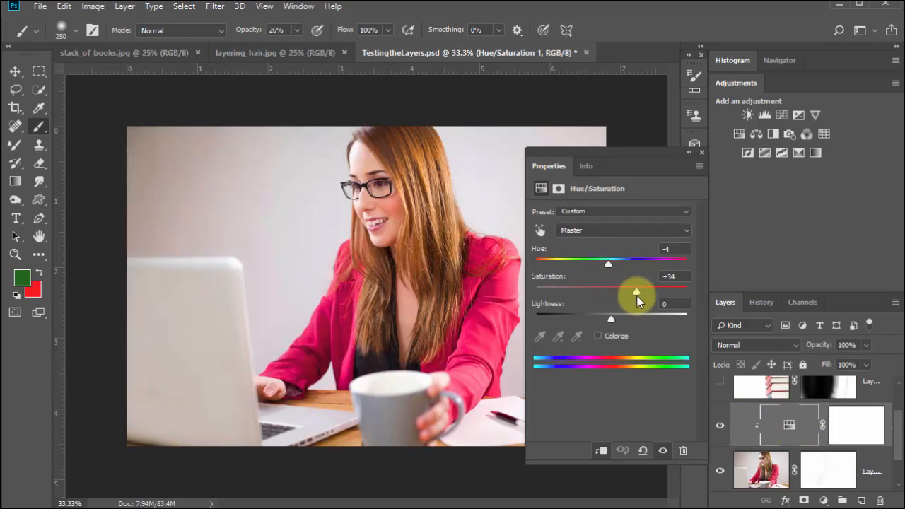
click(699, 149)
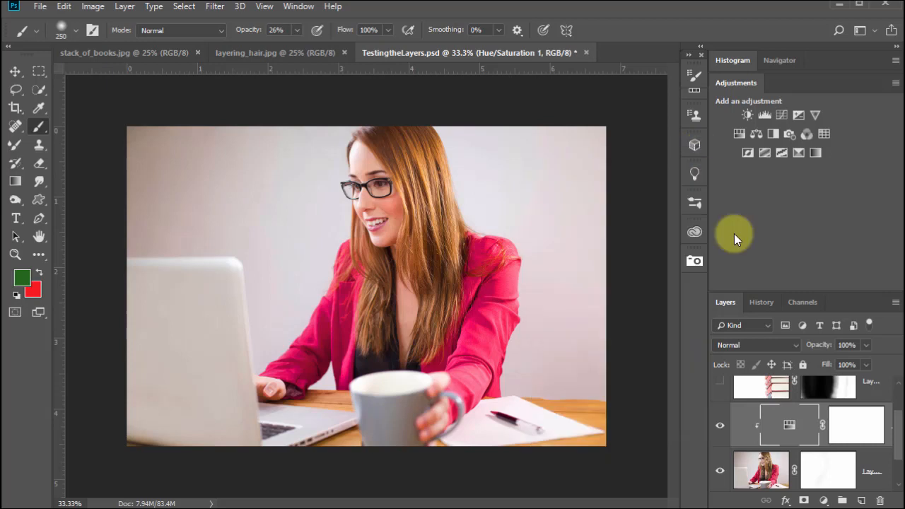
- Toggle the Hue/Saturation layer's visibility to compare the girl's image with and without the adjustment
click(719, 428)
click(719, 427)
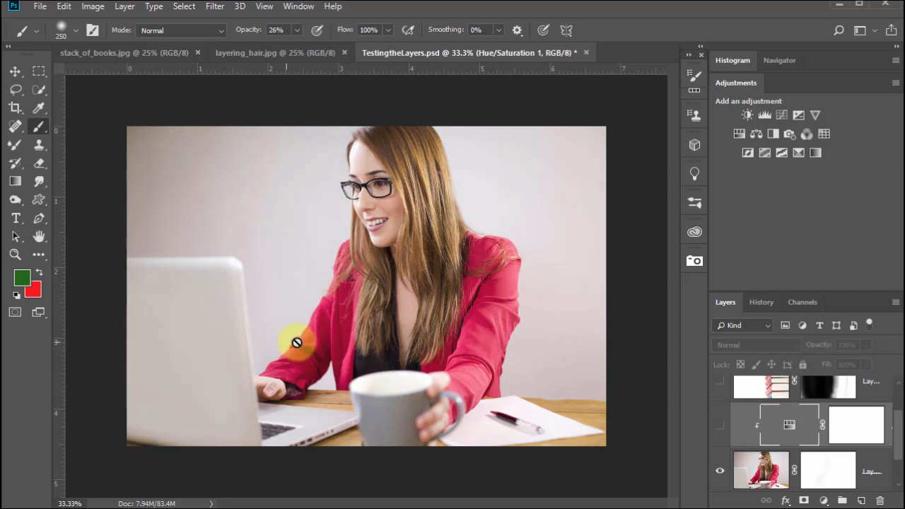
click(721, 428)
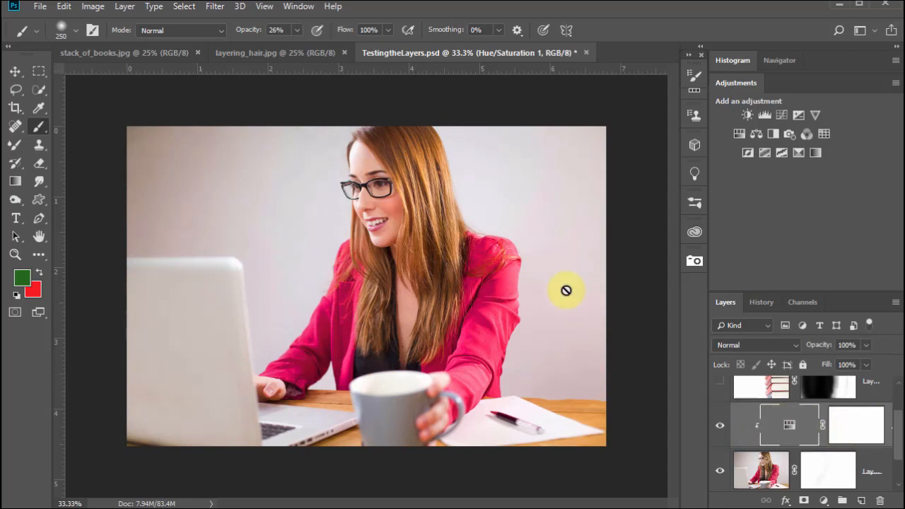
click(720, 428)
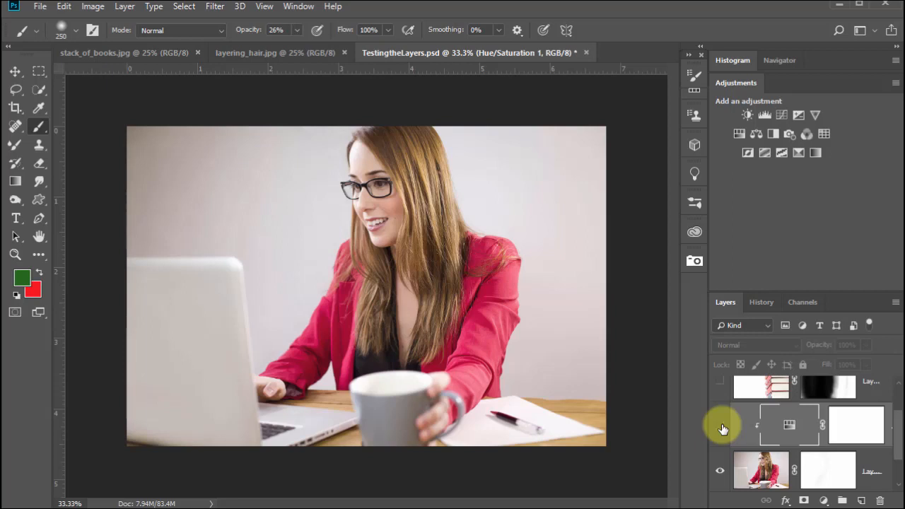
click(720, 427)
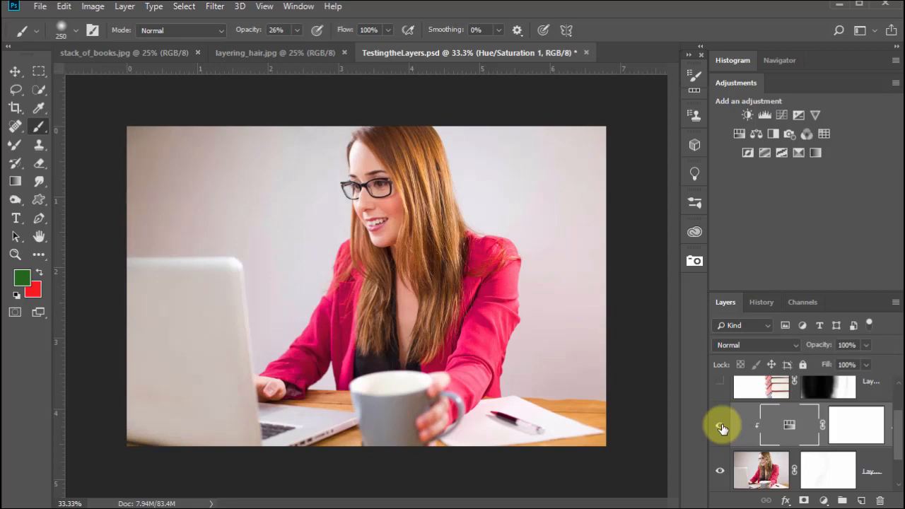
- Paint black at 100% brush opacity on the Hue/Saturation layer mask over the girl's jacket
click(860, 423)
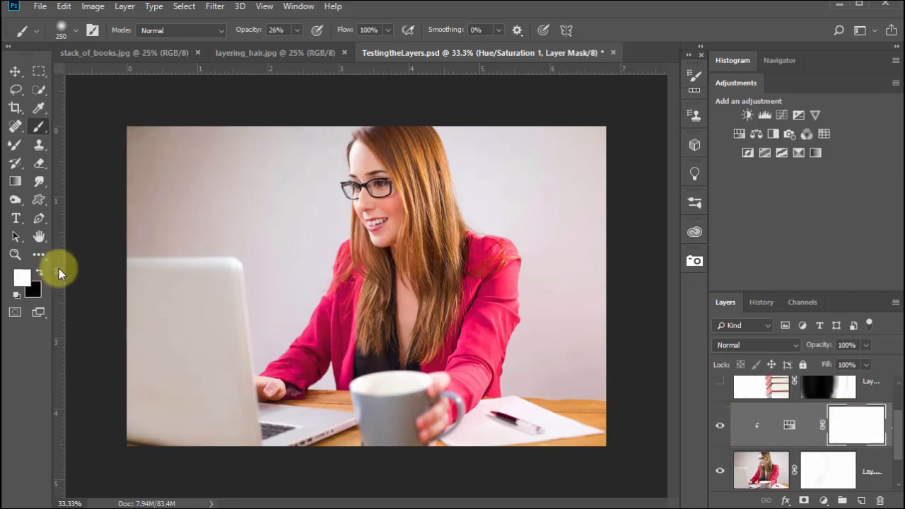
click(39, 272)
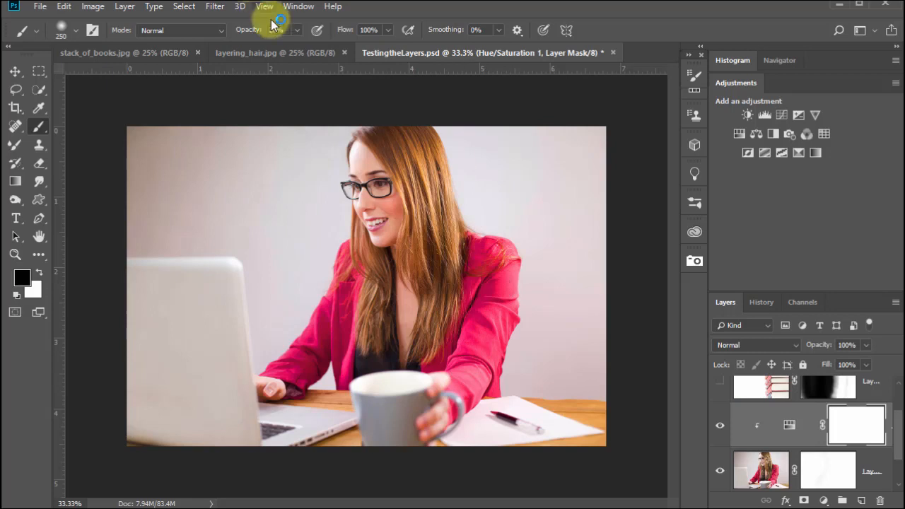
click(298, 31)
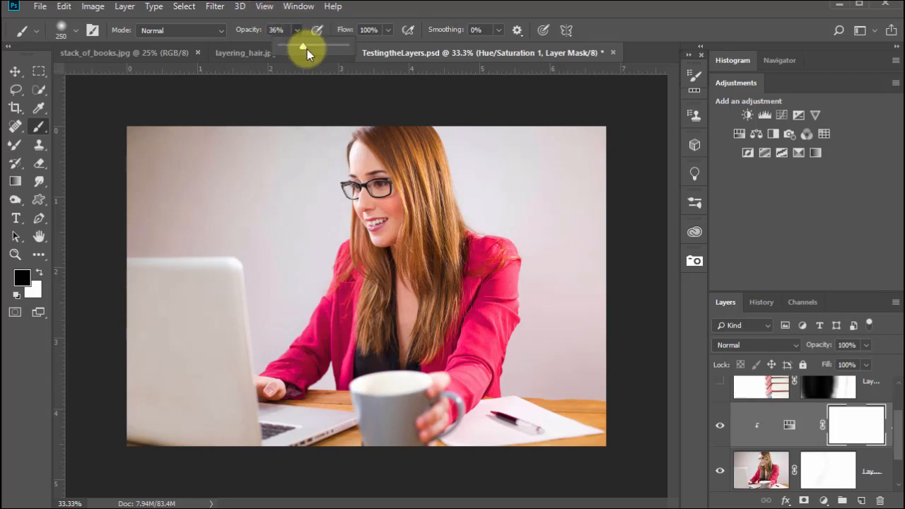
drag(302, 44, 370, 50)
mouse_move(463, 258)
mouse_down()
mouse_move(494, 272)
mouse_move(489, 340)
mouse_move(473, 368)
mouse_move(508, 271)
mouse_move(505, 256)
mouse_move(481, 288)
mouse_move(482, 344)
mouse_move(460, 378)
mouse_move(342, 324)
mouse_move(353, 272)
mouse_move(338, 323)
mouse_move(294, 369)
mouse_move(354, 296)
mouse_move(340, 357)
mouse_move(346, 377)
mouse_move(406, 327)
mouse_move(460, 347)
mouse_move(485, 272)
mouse_move(460, 352)
mouse_move(486, 341)
mouse_move(454, 289)
mouse_move(497, 288)
mouse_move(481, 296)
mouse_move(475, 354)
mouse_move(474, 319)
mouse_up()
- Reduce the brush size to 90 and mask the adjustment off the skin between the two sections of hair
key(bracketleft)
key(bracketleft)
key(bracketleft)
key(bracketleft)
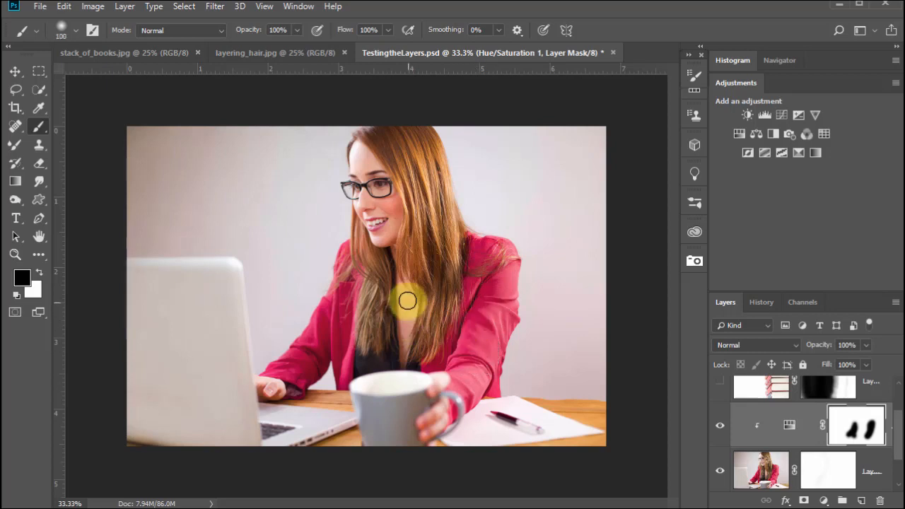
key(bracketleft)
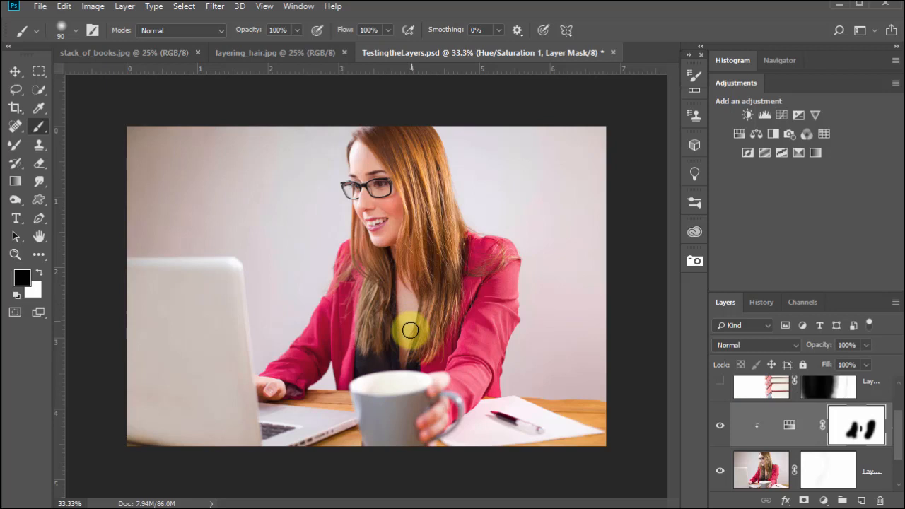
drag(404, 296, 409, 359)
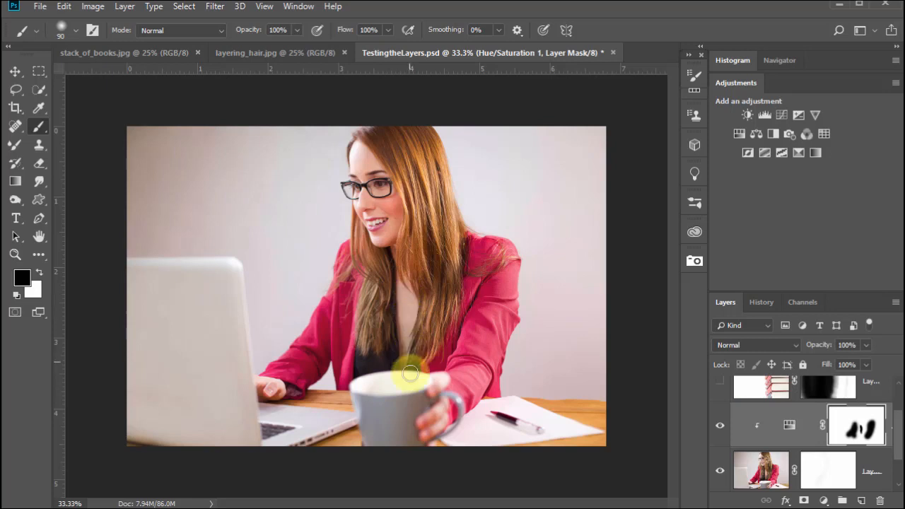
drag(500, 302, 503, 325)
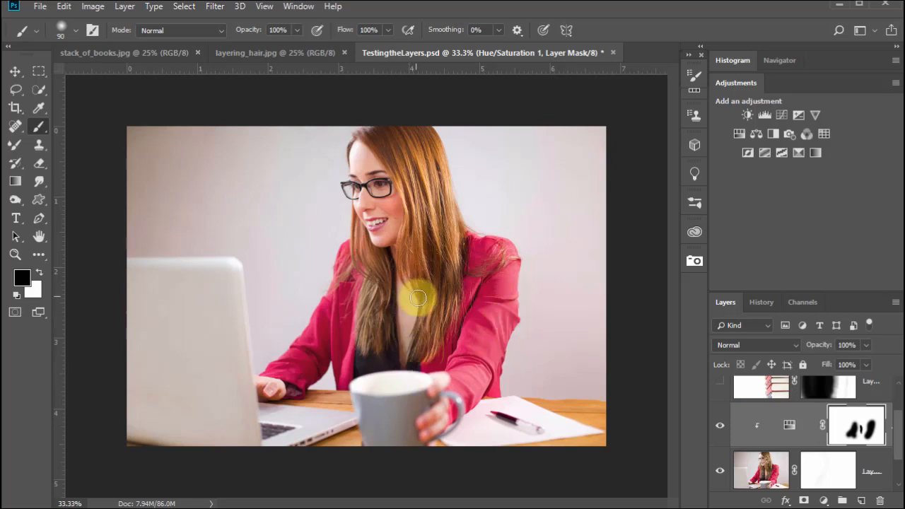
drag(395, 254, 407, 302)
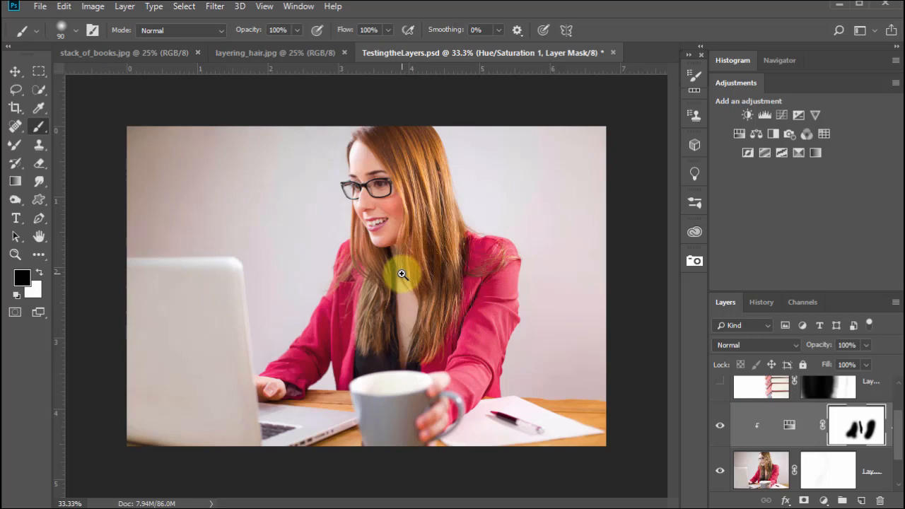
- Refine the adjustment's mask along the girl's neck below the chin with a 60 px black brush
scroll(398, 268, up, 3)
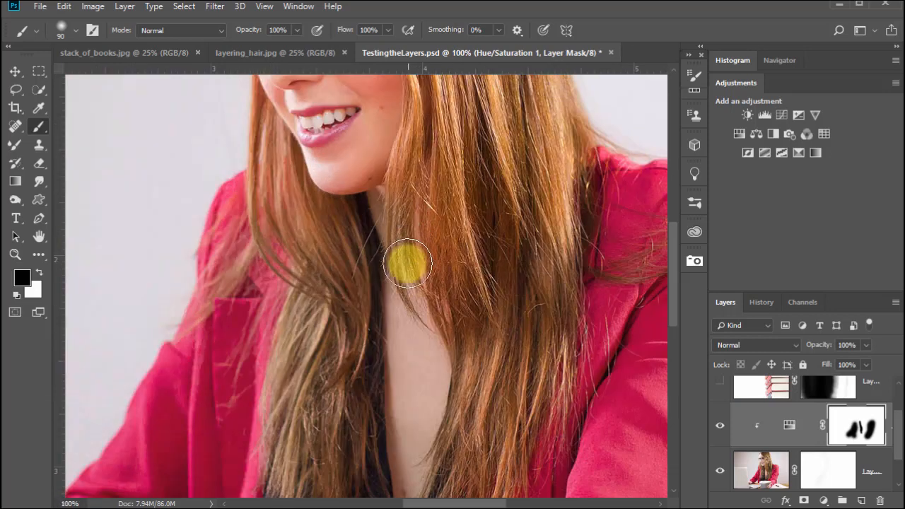
key(bracketleft)
key(bracketleft)
key(bracketleft)
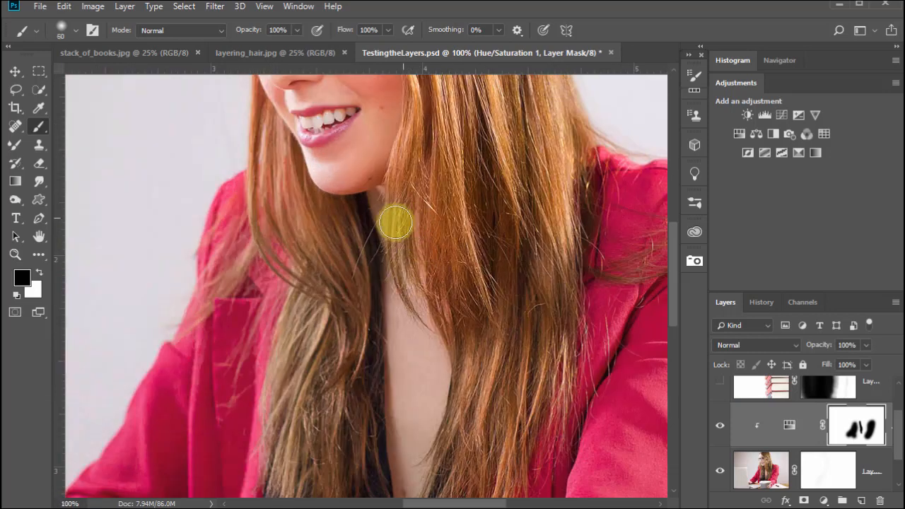
key(x)
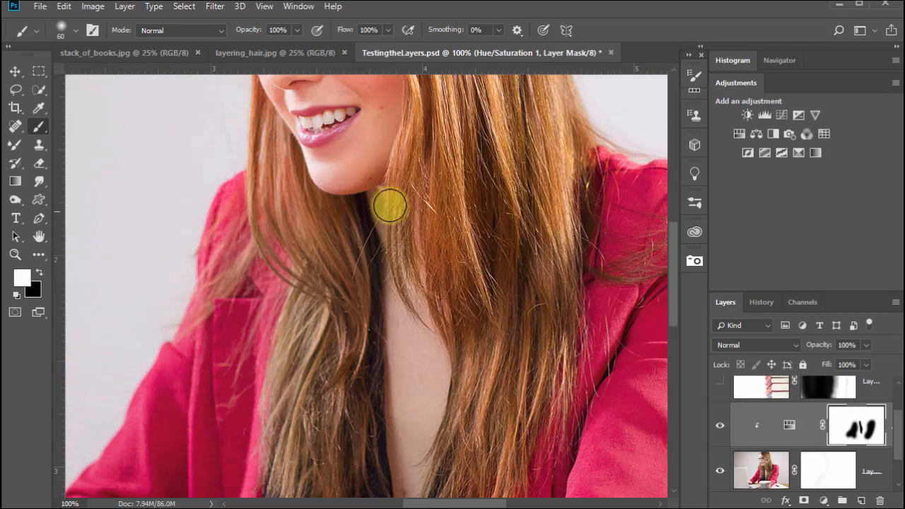
key(x)
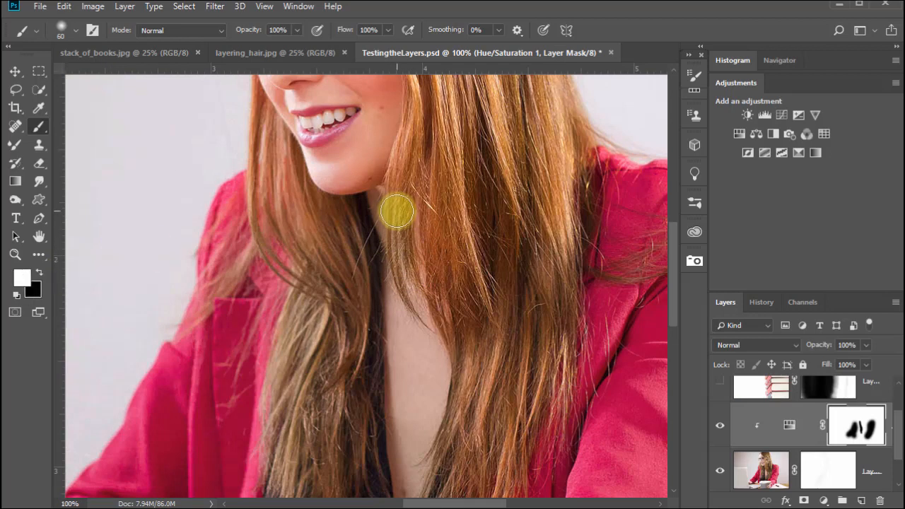
mouse_move(397, 208)
mouse_down()
mouse_move(406, 293)
mouse_move(406, 266)
mouse_move(415, 288)
mouse_up()
- Paint black on the adjustment's mask over the hand and mug, enlarging the brush to 90
drag(535, 428, 525, 269)
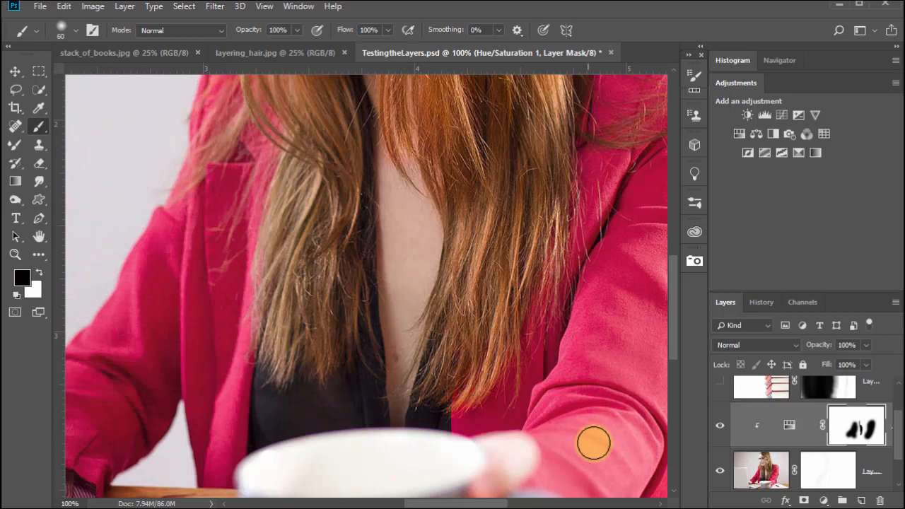
drag(592, 441, 580, 299)
mouse_move(495, 374)
mouse_down()
mouse_move(438, 419)
mouse_move(471, 395)
mouse_move(447, 411)
mouse_move(501, 406)
mouse_move(454, 461)
mouse_move(491, 433)
mouse_move(465, 456)
mouse_move(483, 422)
mouse_move(493, 365)
mouse_up()
drag(495, 323, 471, 330)
drag(528, 386, 473, 416)
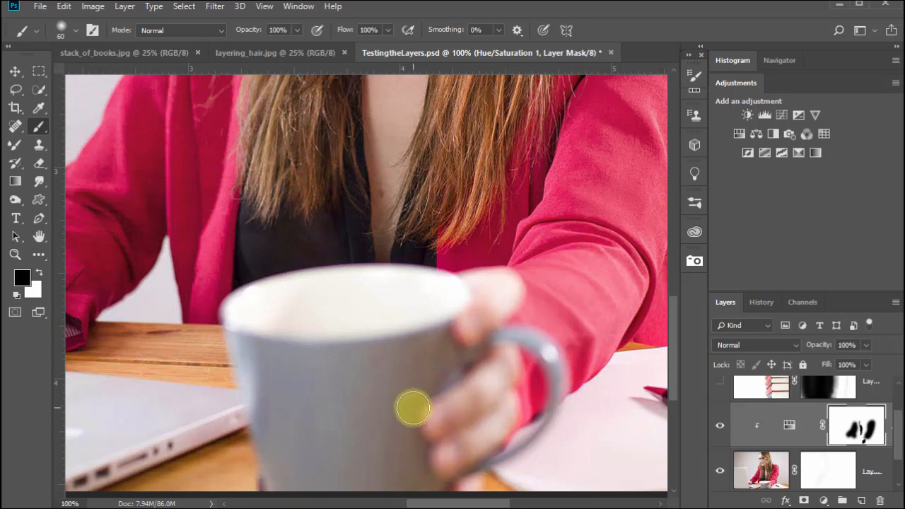
key(bracketright)
key(bracketright)
key(bracketright)
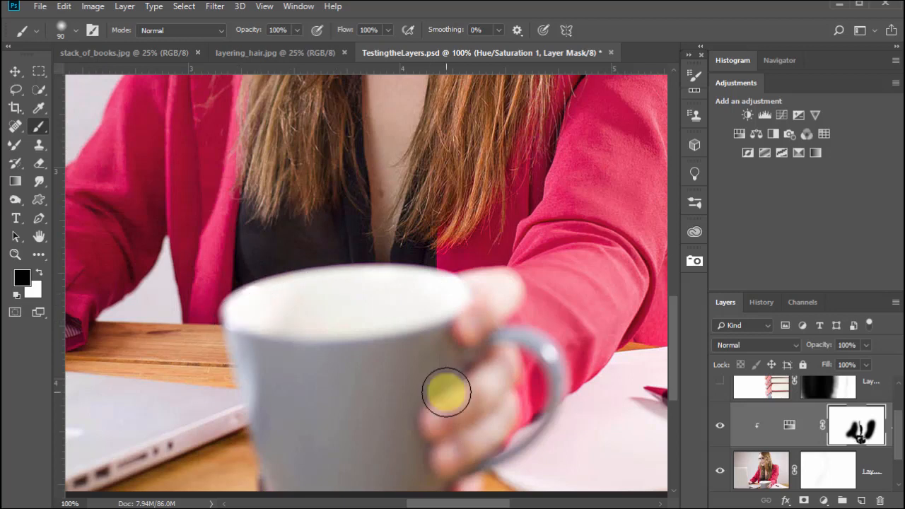
scroll(446, 391, down, 3)
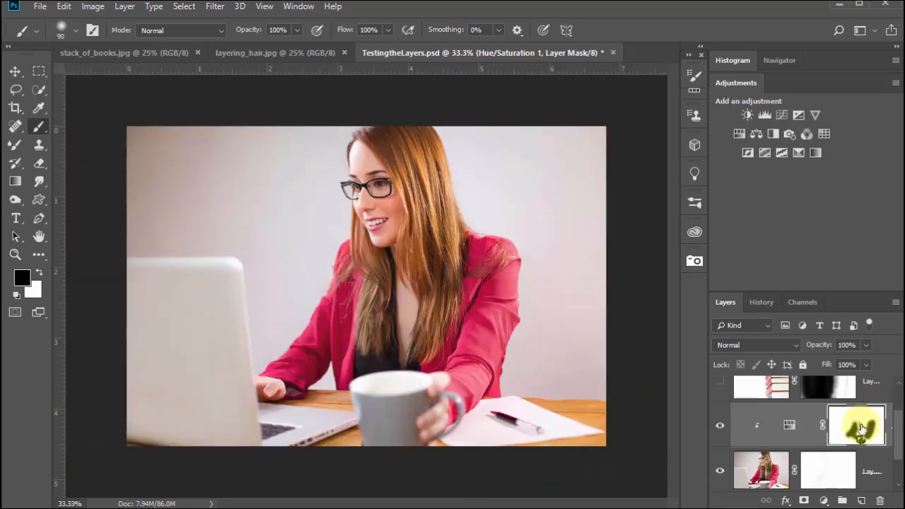
- Toggle the masked Hue/Saturation layer's visibility to compare the hair, skin and jacket colors
click(717, 429)
click(717, 429)
click(716, 429)
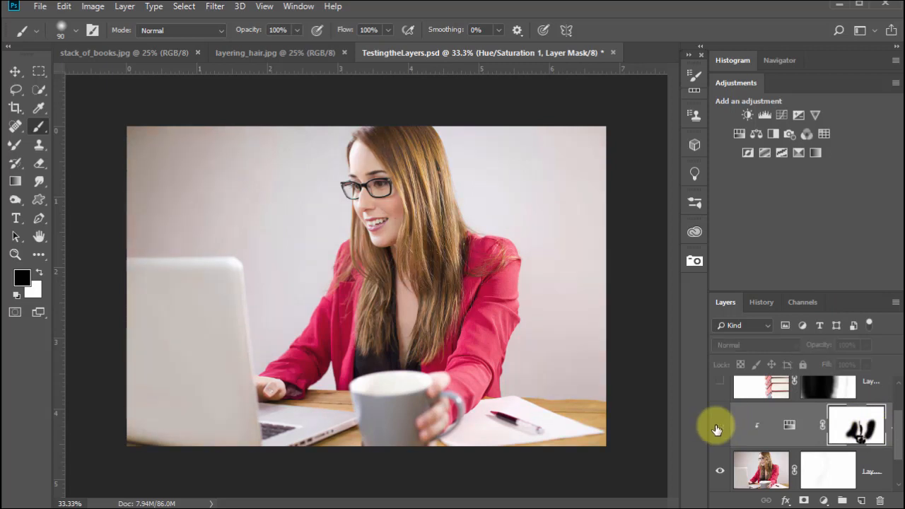
click(717, 429)
click(717, 429)
click(717, 429)
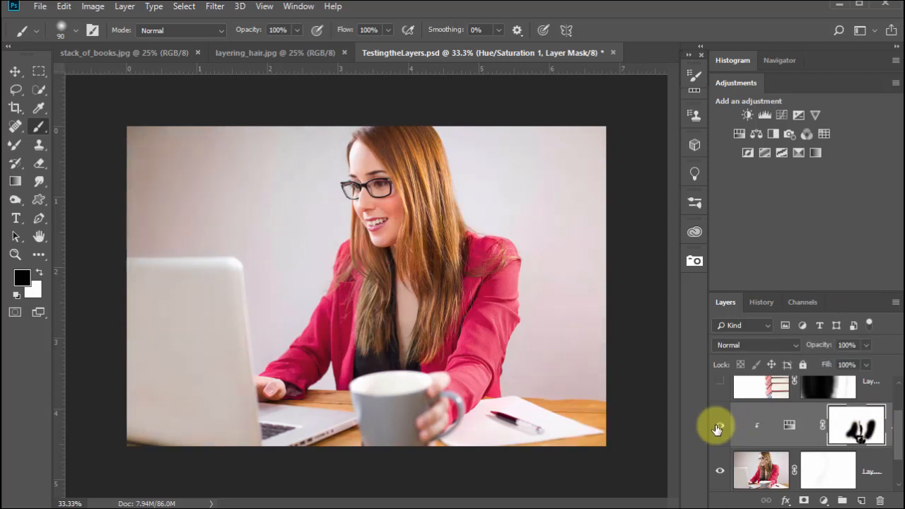
click(717, 430)
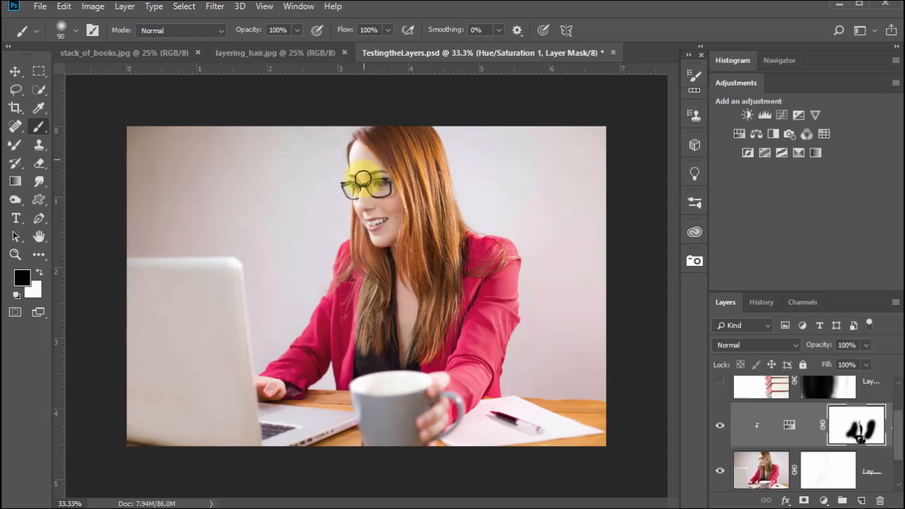
- Mask the adjustment off the girl's face with black, and partly restore it with white at 19% brush opacity
mouse_move(367, 194)
mouse_down()
mouse_move(364, 167)
mouse_move(392, 206)
mouse_move(393, 230)
mouse_up()
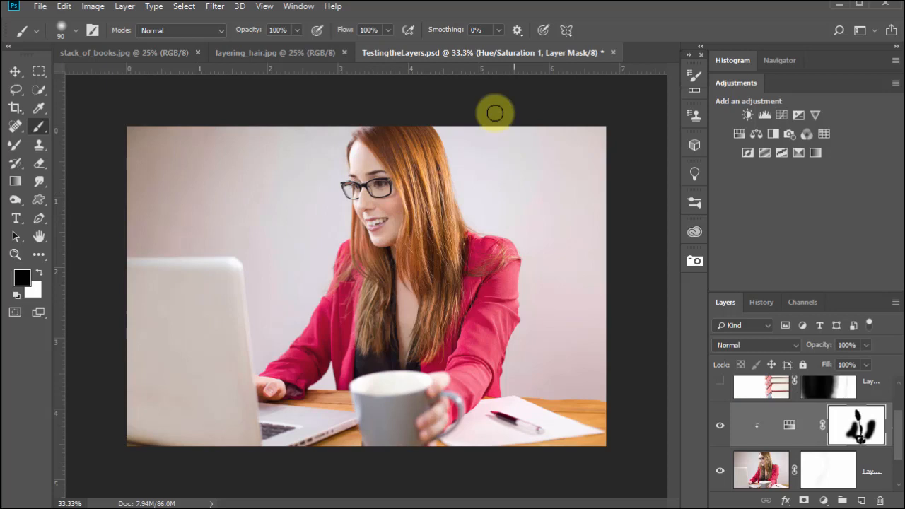
click(298, 30)
click(244, 45)
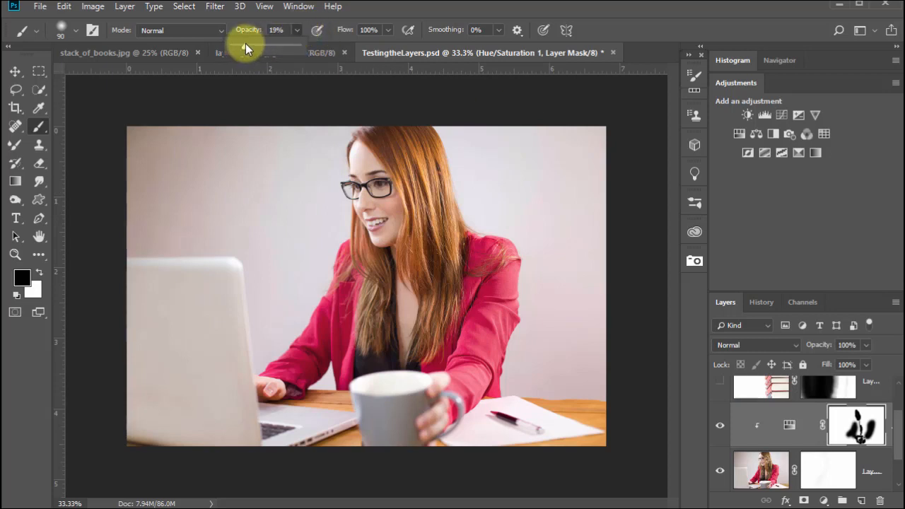
click(38, 272)
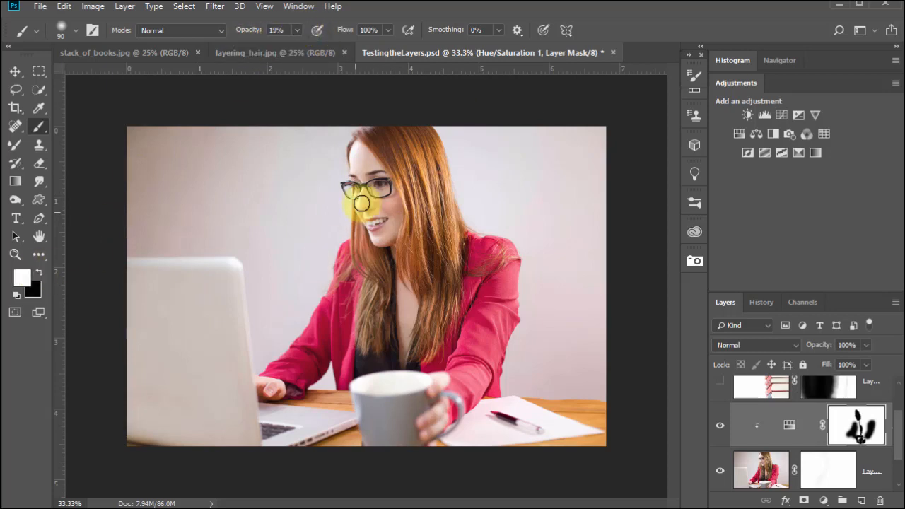
mouse_move(363, 202)
mouse_down()
mouse_move(380, 226)
mouse_move(380, 207)
mouse_move(389, 214)
mouse_move(379, 227)
mouse_move(389, 211)
mouse_move(385, 242)
mouse_move(377, 192)
mouse_move(367, 212)
mouse_move(360, 173)
mouse_up()
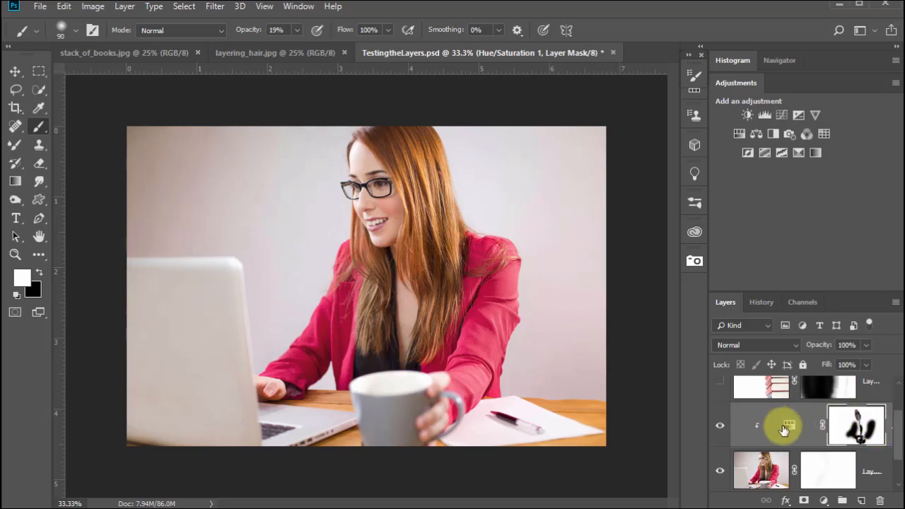
- Toggle the Hue/Saturation layer's visibility to check the partly restored adjustment on the face
click(724, 429)
click(725, 429)
click(724, 429)
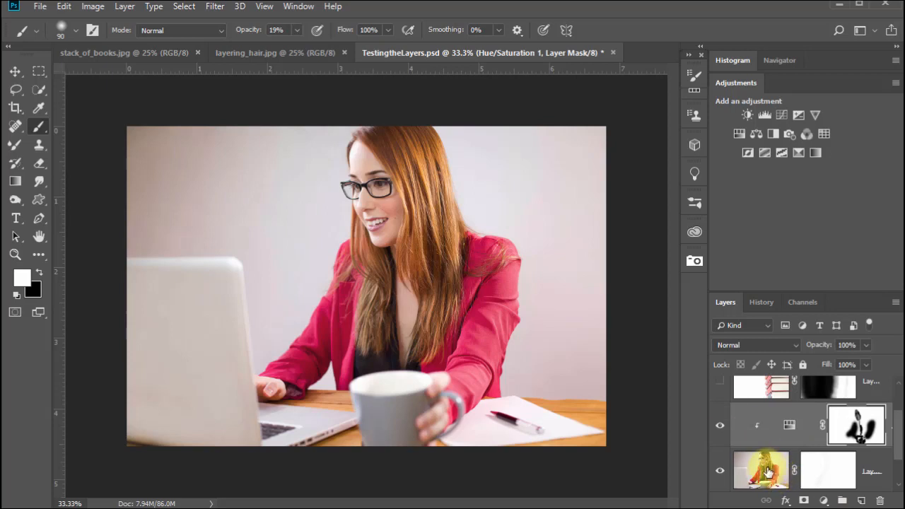
- Delete the Hue/Saturation adjustment layer above the girl's layer
click(775, 417)
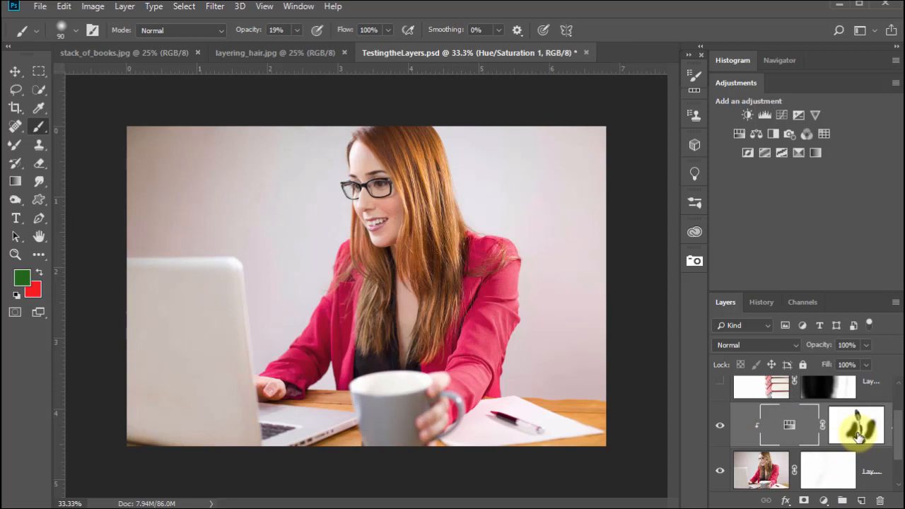
drag(787, 420, 880, 499)
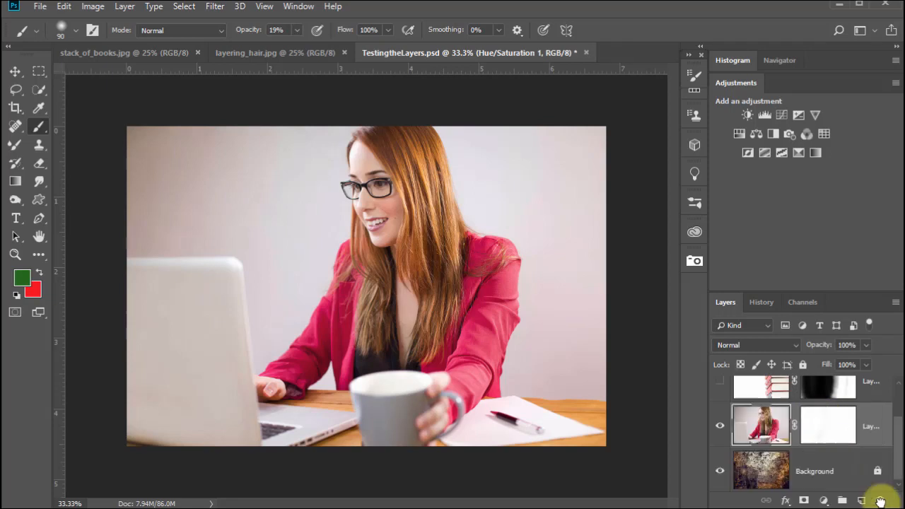
scroll(889, 438, up, 3)
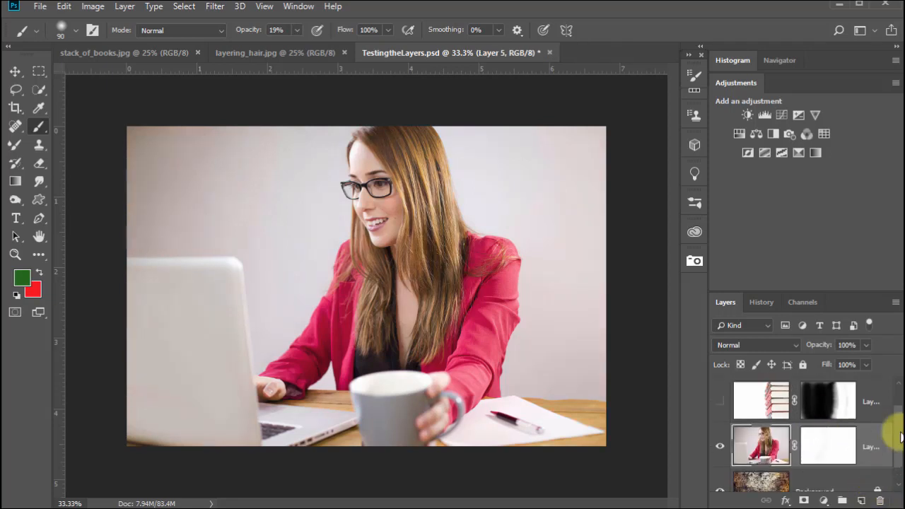
- Delete the layer mask from the photo layer Layer 5 and toggle that layer's visibility off and on
key(alt+[)
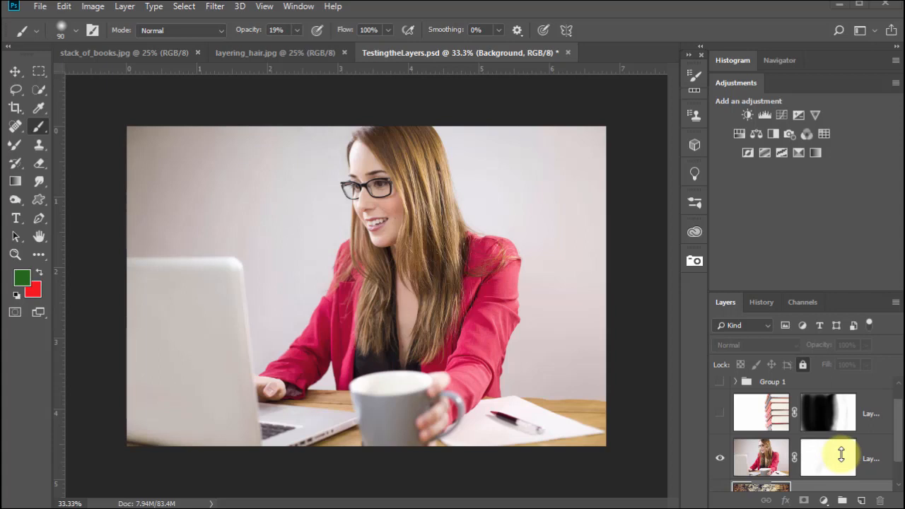
click(811, 465)
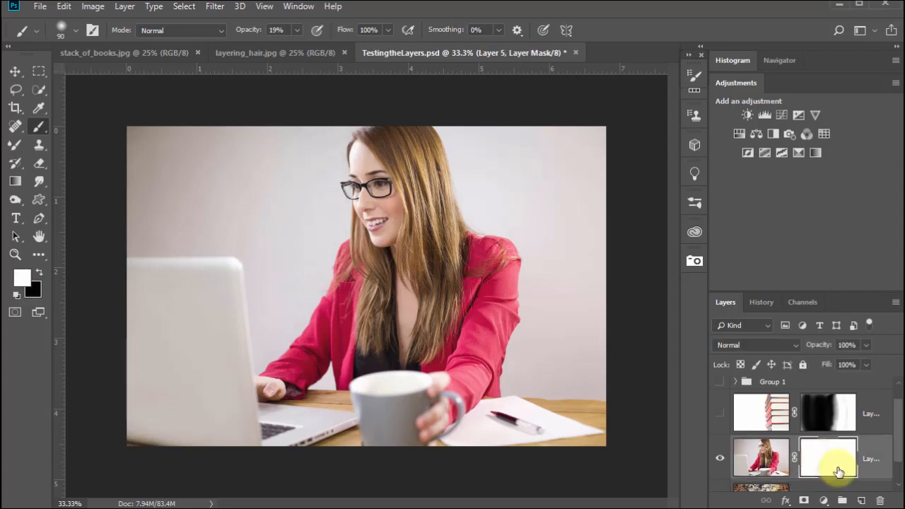
click(878, 500)
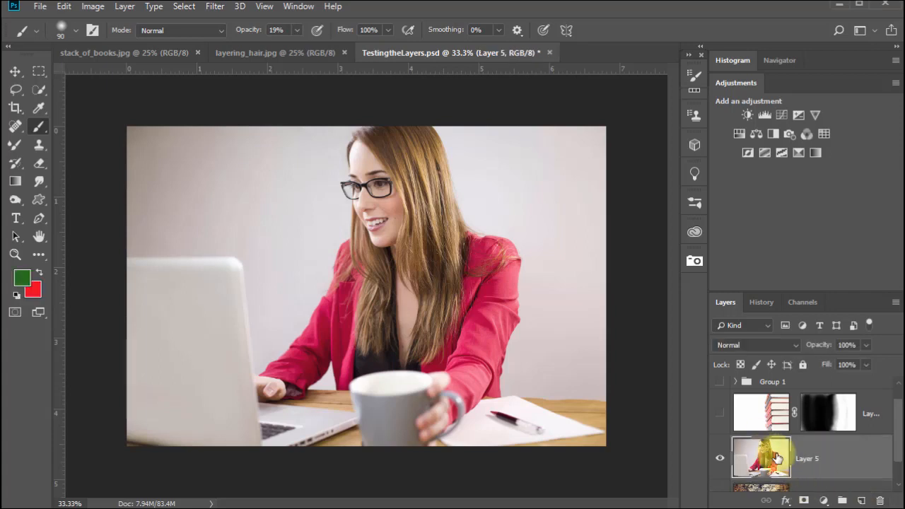
click(719, 460)
click(719, 461)
- Convert Layer 5 to a smart object
right_click(811, 456)
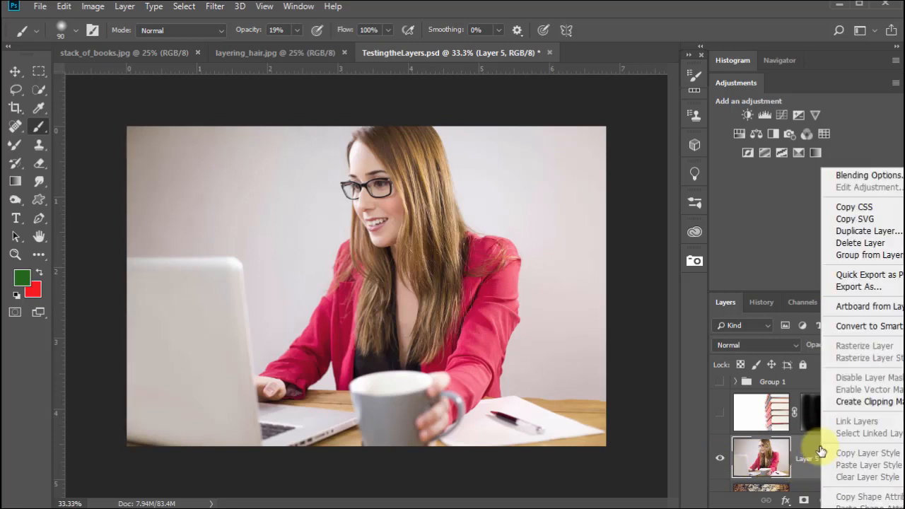
click(851, 326)
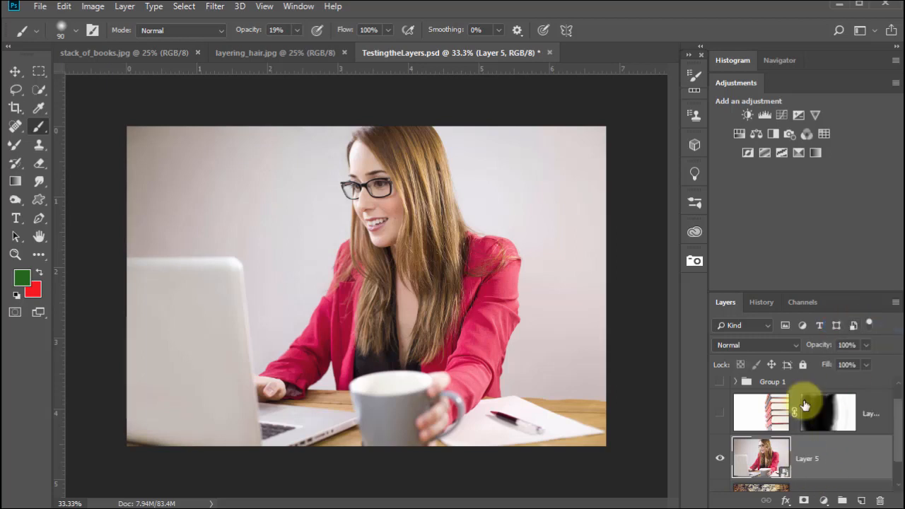
right_click(826, 459)
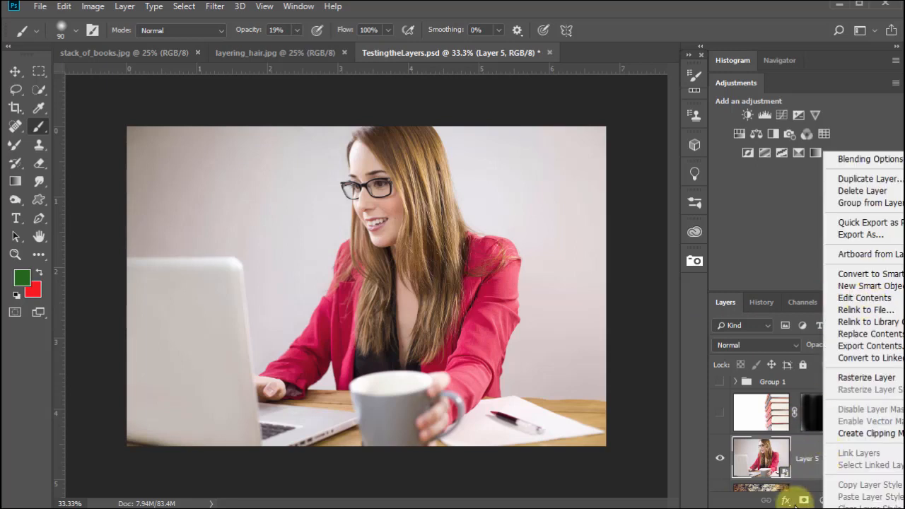
click(763, 463)
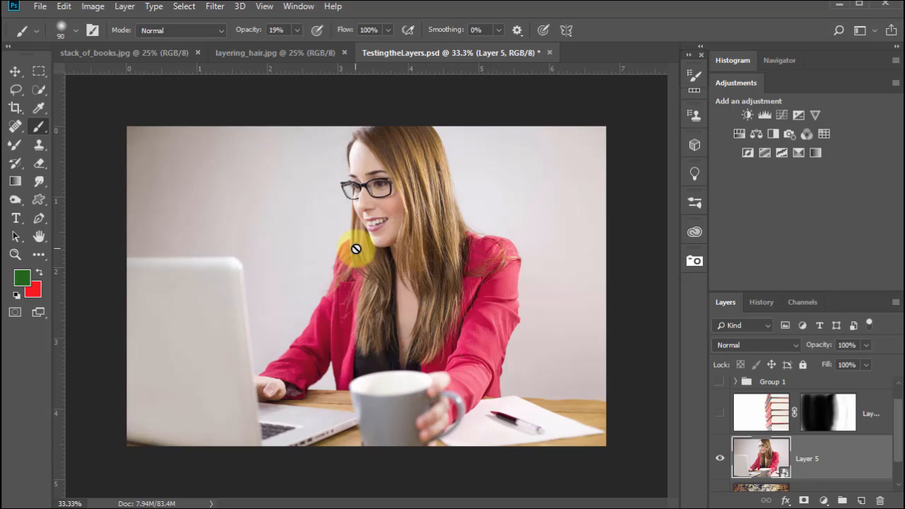
- Add a new empty layer directly above Layer 5 and hide both Layer 5 and the Background layer
click(860, 501)
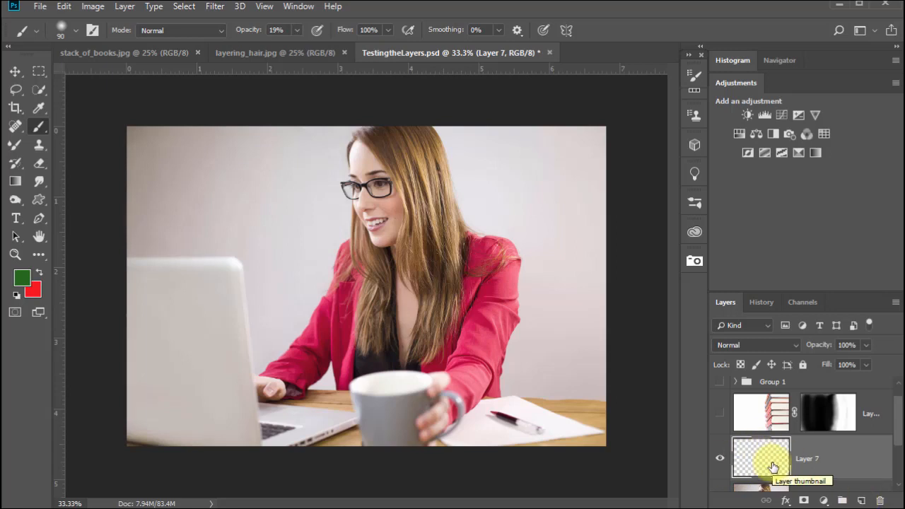
scroll(900, 422, down, 2)
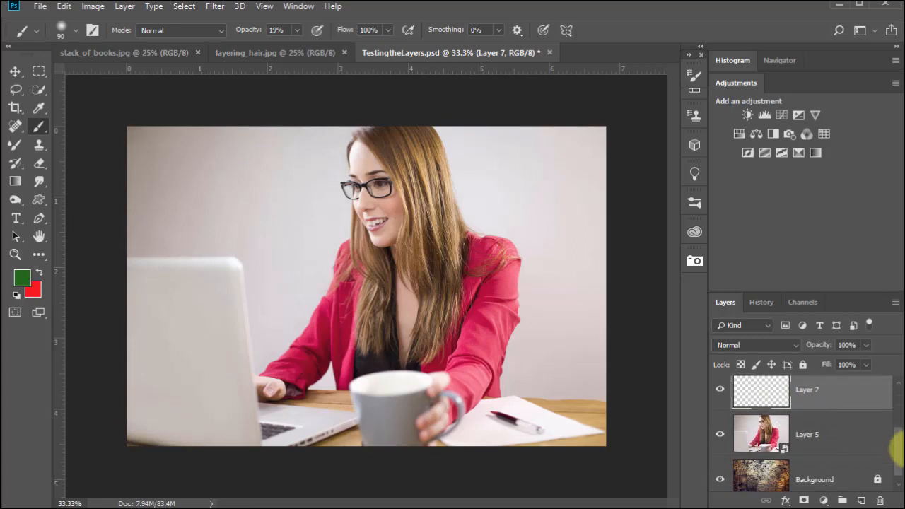
click(721, 430)
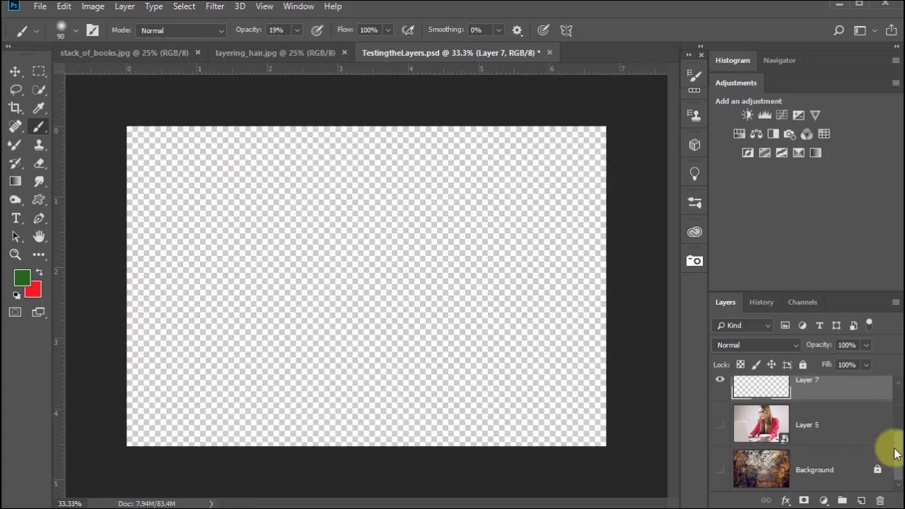
- Rename the new empty layer as Paint
scroll(895, 424, up, 3)
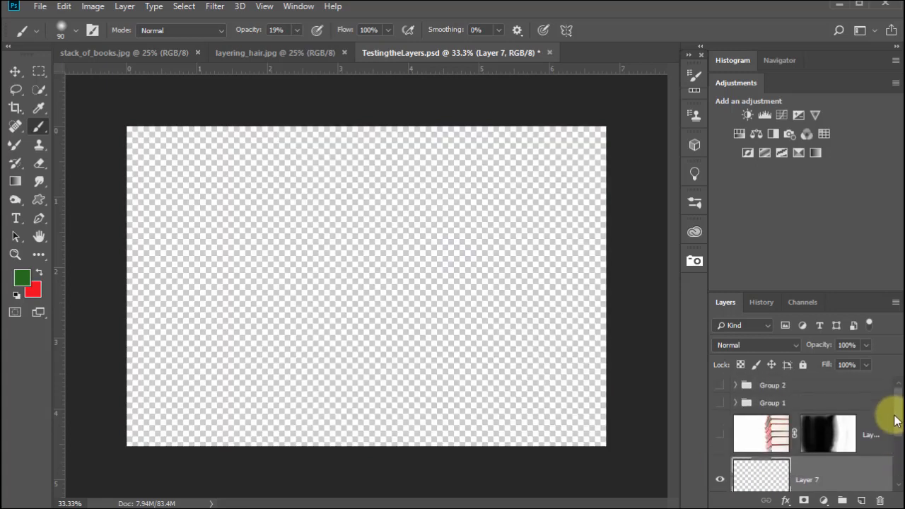
scroll(891, 428, down, 1)
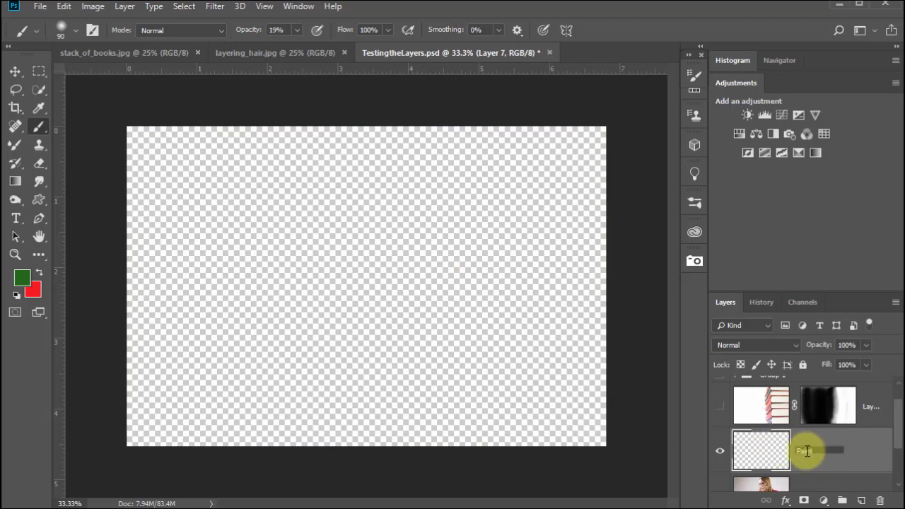
click(866, 455)
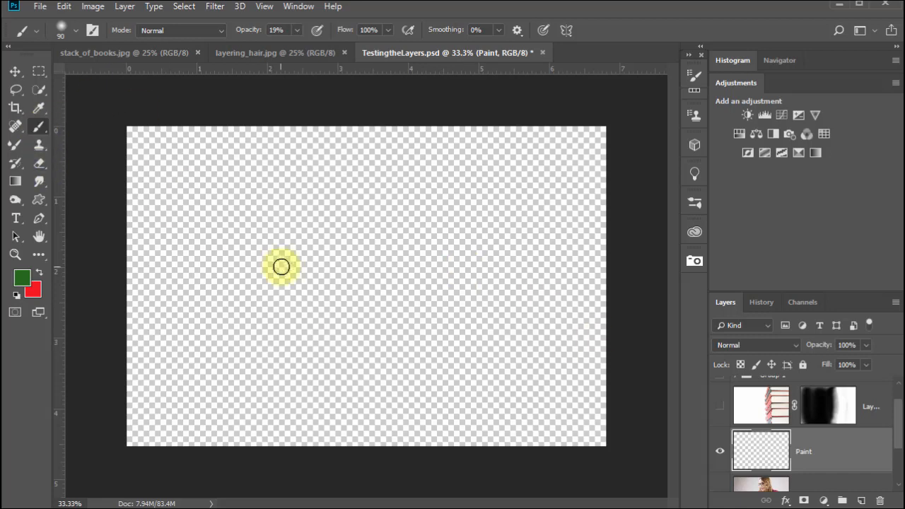
- Brush a diagonal green stroke across the Paint layer at 19% opacity and another over it at 100% opacity
mouse_move(232, 207)
mouse_down()
mouse_move(404, 299)
mouse_move(495, 323)
mouse_up()
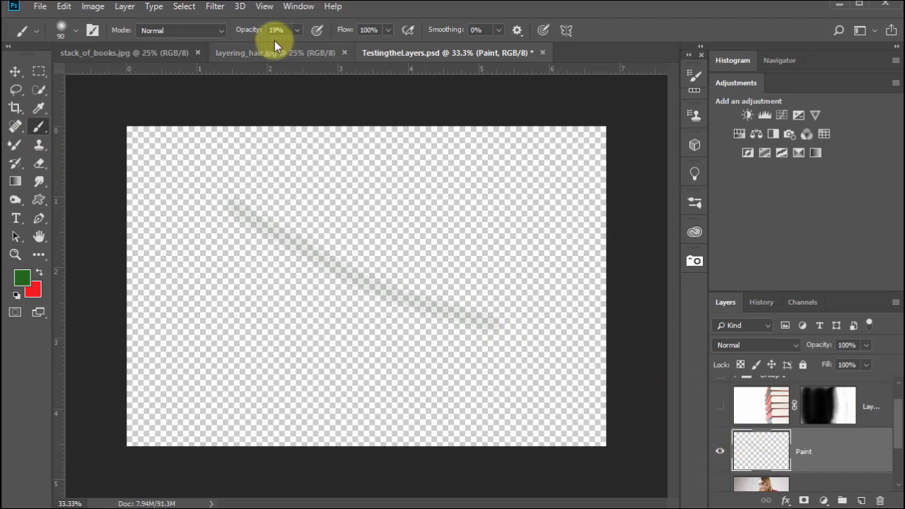
drag(246, 31, 465, 60)
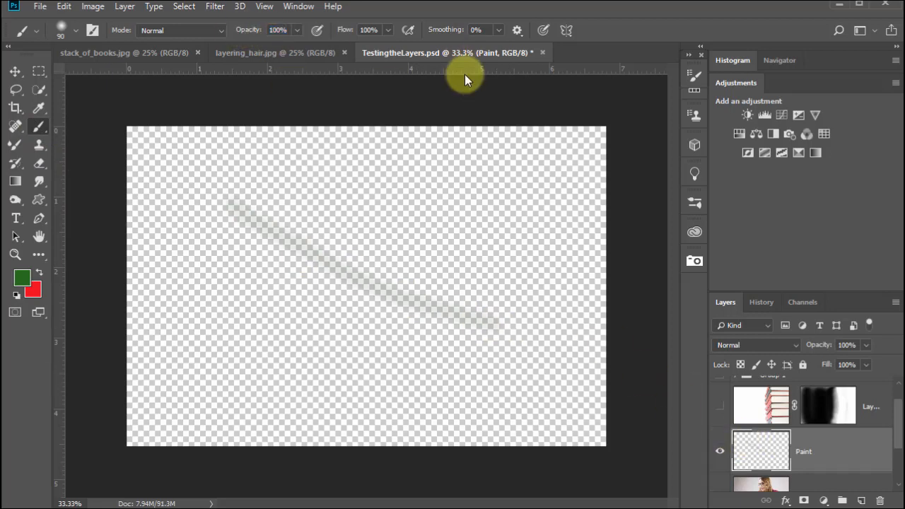
mouse_move(212, 206)
mouse_down()
mouse_move(413, 287)
mouse_move(527, 322)
mouse_up()
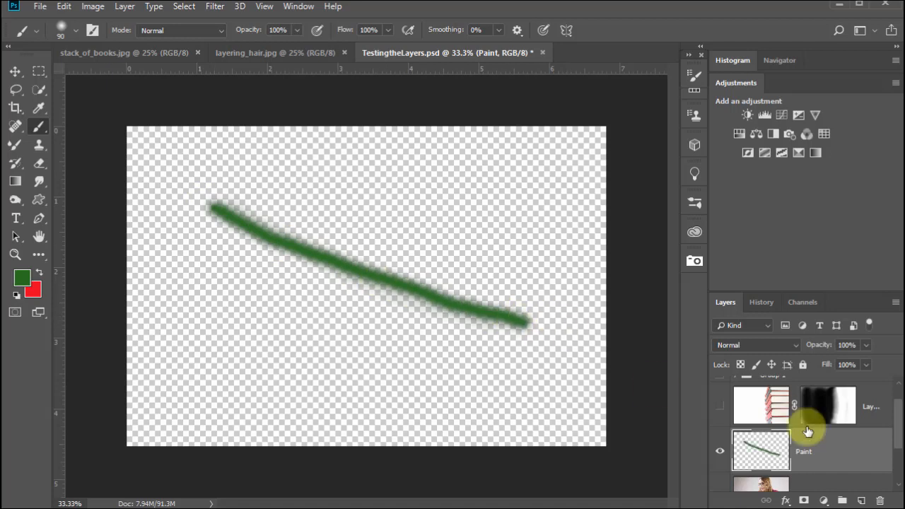
- Show Layer 5 beneath the painted stroke and toggle the Paint layer's visibility off and on
scroll(887, 428, down, 2)
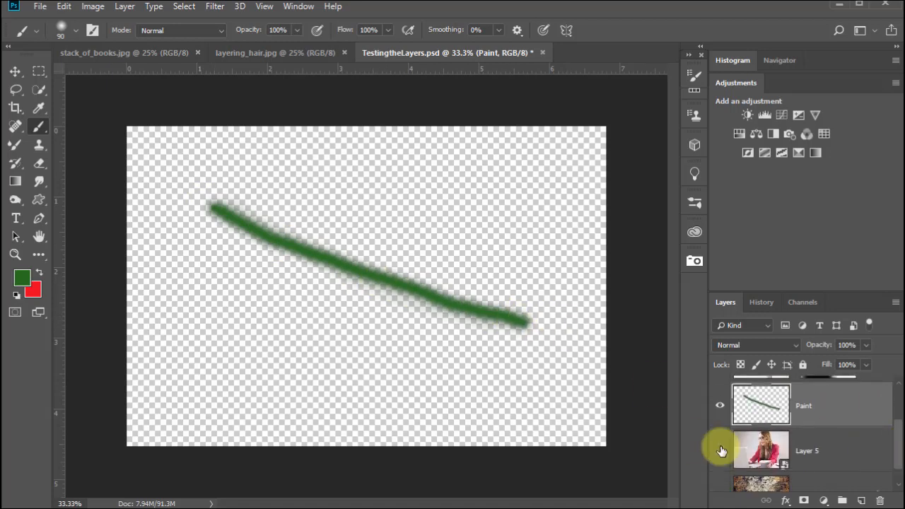
click(720, 451)
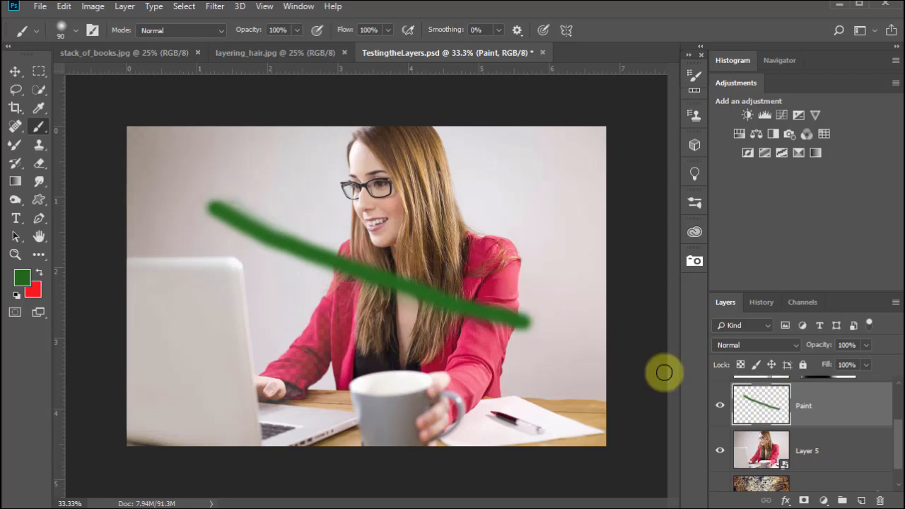
click(721, 406)
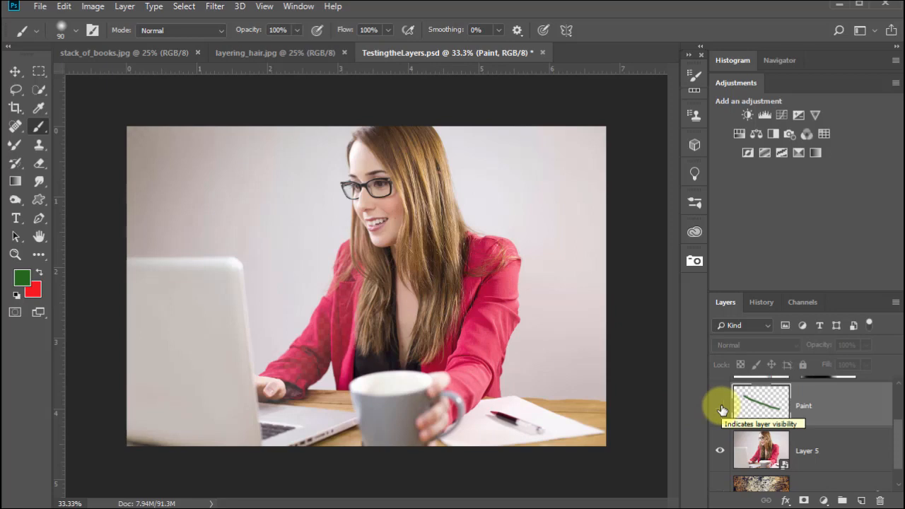
click(721, 407)
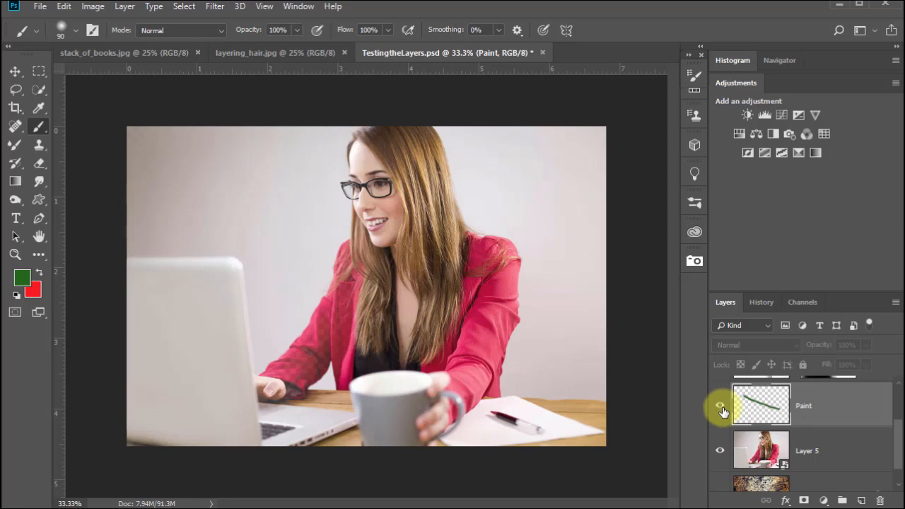
- Move the green stroke slightly down and right, vertically centred with its bounds about 1.57 in from the canvas's left edge
click(15, 73)
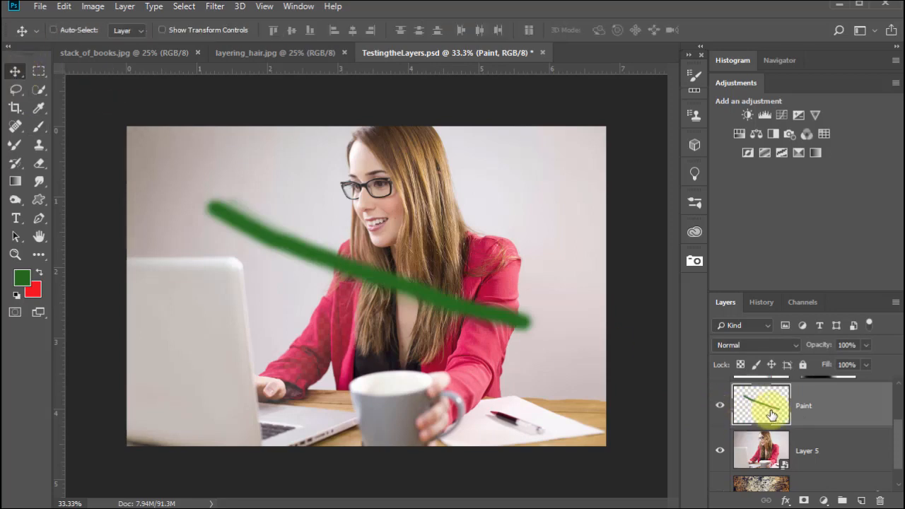
mouse_move(394, 277)
mouse_down()
mouse_move(477, 285)
mouse_move(428, 210)
mouse_move(334, 286)
mouse_move(410, 263)
mouse_move(420, 269)
mouse_move(408, 306)
mouse_up()
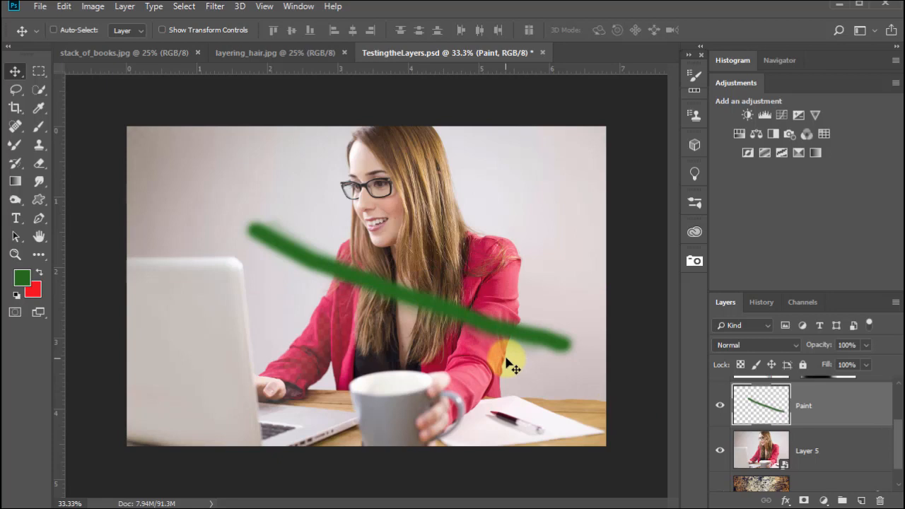
key(ctrl)
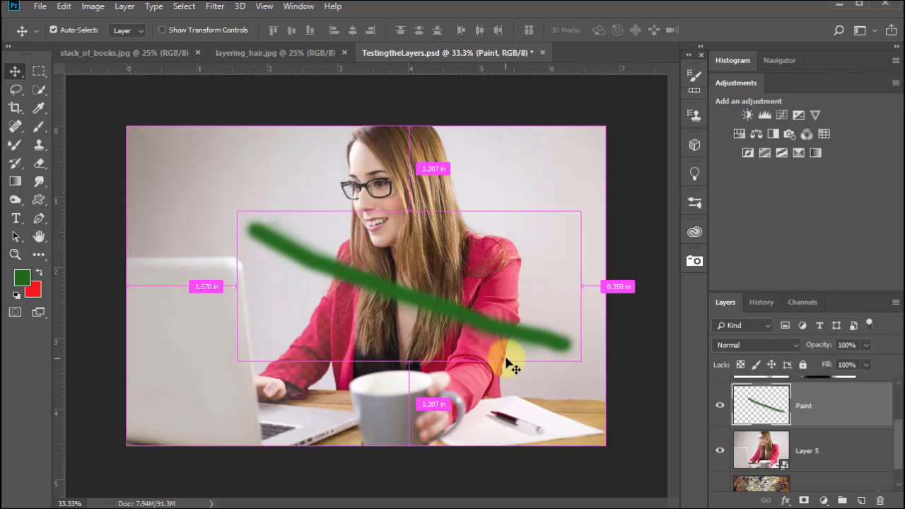
- Free-transform the green stroke, scaling it to about 90% and rotating it about -23° so it runs nearly horizontally across the woman's jacket
key(ctrl+t)
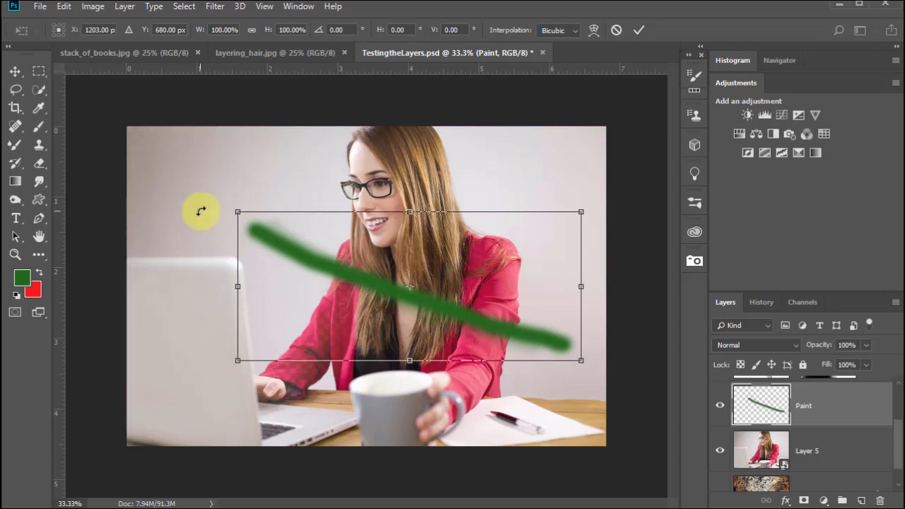
mouse_move(202, 166)
mouse_down()
mouse_move(289, 353)
mouse_move(472, 378)
mouse_move(542, 315)
mouse_move(384, 379)
mouse_move(424, 370)
mouse_move(422, 224)
mouse_move(424, 299)
mouse_up()
mouse_move(589, 249)
mouse_down()
mouse_move(505, 289)
mouse_move(417, 180)
mouse_move(511, 183)
mouse_move(610, 303)
mouse_move(469, 303)
mouse_move(545, 210)
mouse_move(556, 228)
mouse_move(432, 289)
mouse_move(564, 195)
mouse_move(511, 224)
mouse_move(464, 254)
mouse_move(577, 196)
mouse_move(456, 274)
mouse_move(573, 222)
mouse_move(471, 257)
mouse_move(550, 227)
mouse_up()
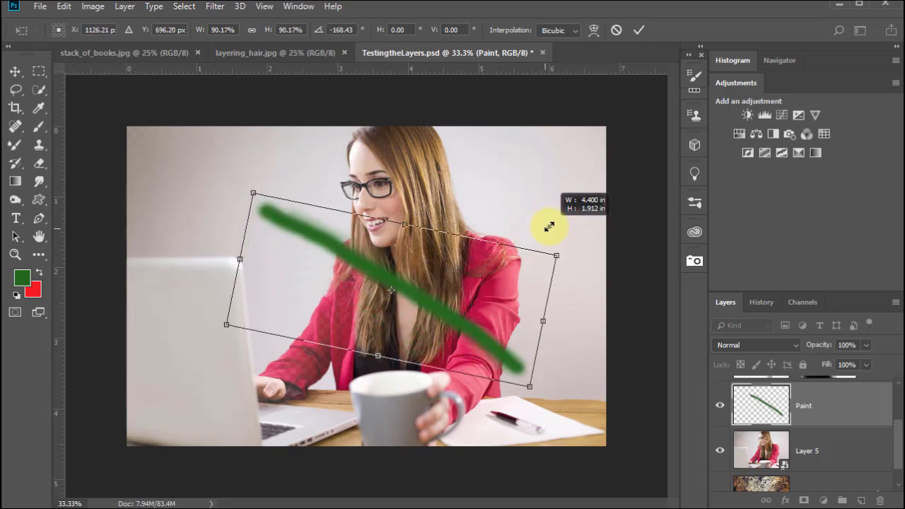
drag(525, 296, 511, 257)
mouse_move(561, 288)
mouse_down()
mouse_move(418, 350)
mouse_move(230, 313)
mouse_move(273, 279)
mouse_up()
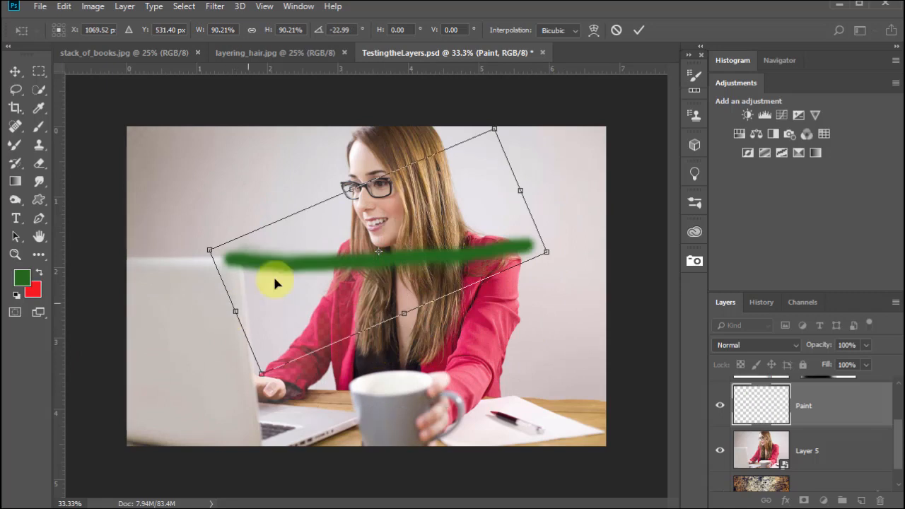
mouse_move(384, 209)
mouse_down()
mouse_move(283, 176)
mouse_move(363, 240)
mouse_move(410, 256)
mouse_up()
double_click(503, 266)
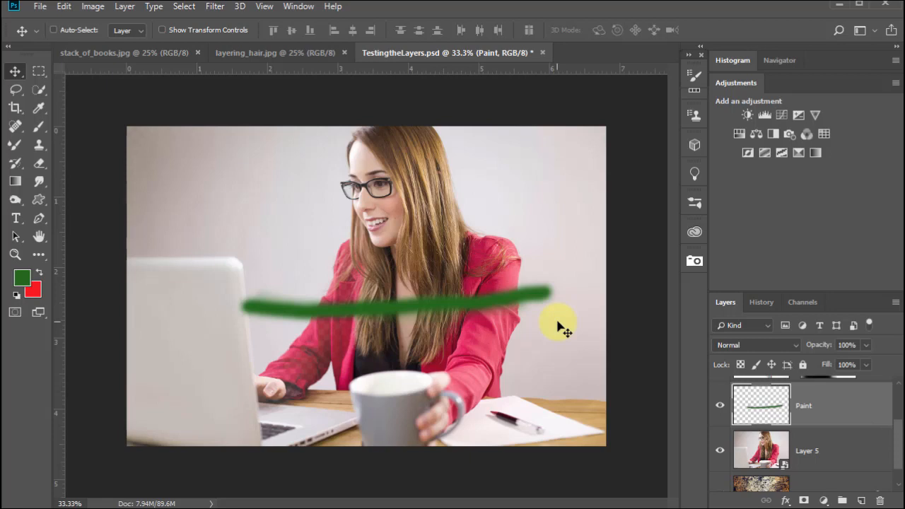
- Brush a red blob in the photo's upper left and a red curve along its right side, and toggle the Paint layer off and on
click(38, 273)
click(39, 126)
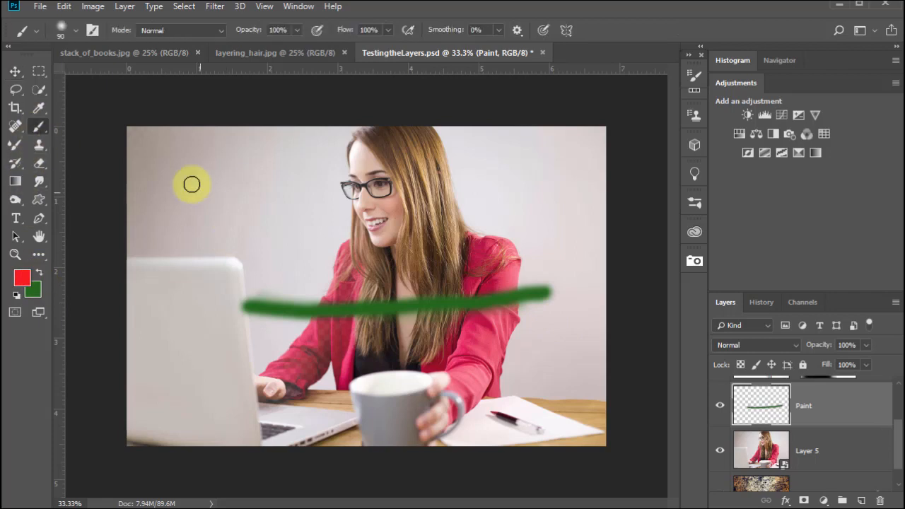
drag(162, 169, 220, 212)
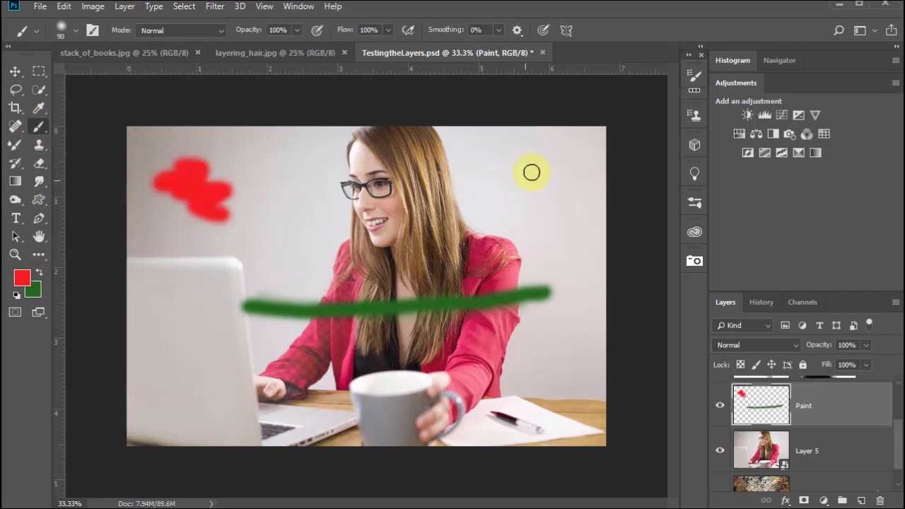
mouse_move(571, 198)
mouse_down()
mouse_move(580, 306)
mouse_move(574, 338)
mouse_move(556, 364)
mouse_up()
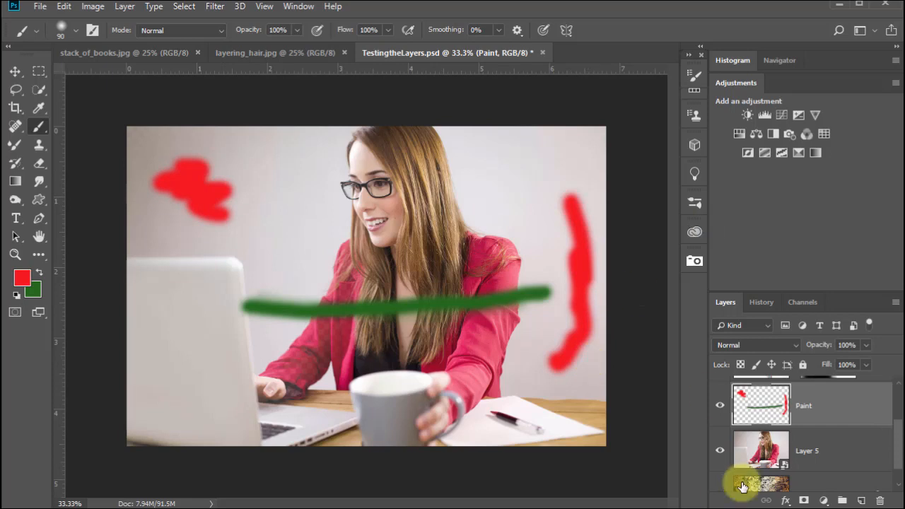
click(720, 406)
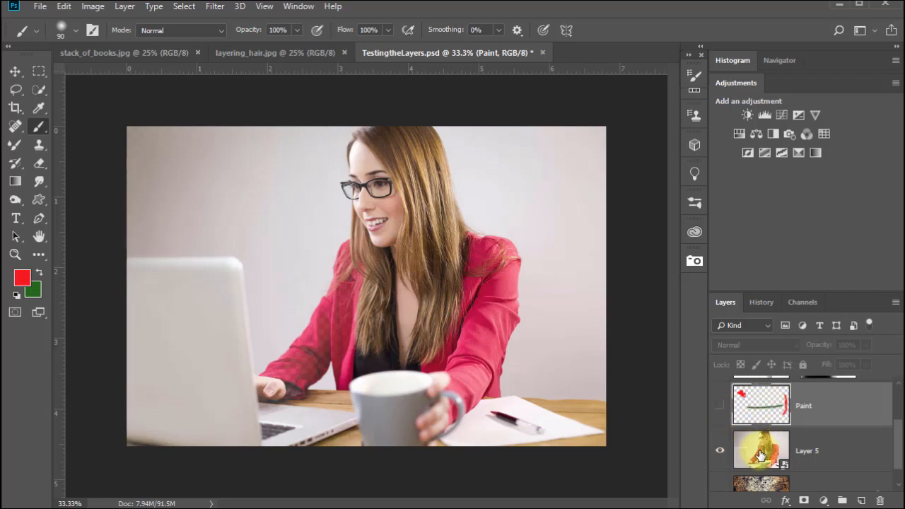
click(720, 406)
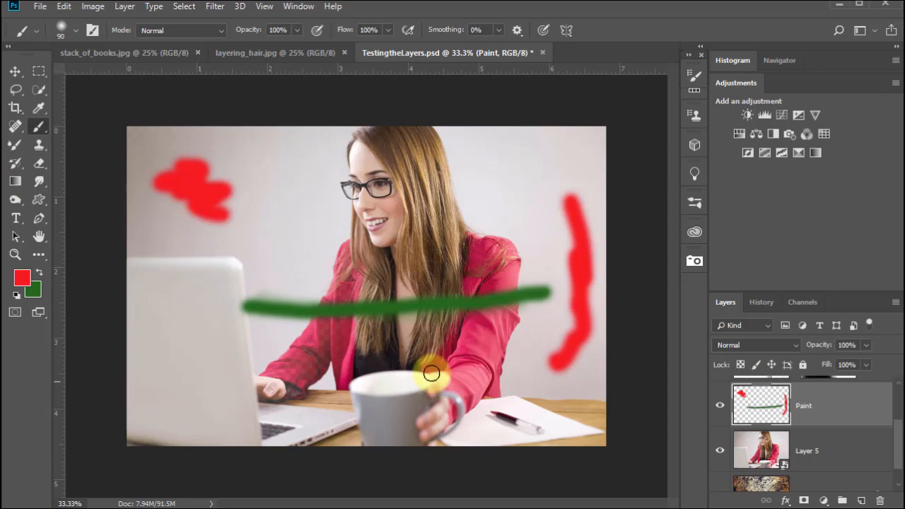
- Enlarge the brush to 500, swap the paint colour back to green and cover the entire Paint layer with it
key(bracketright)
key(bracketright)
key(bracketright)
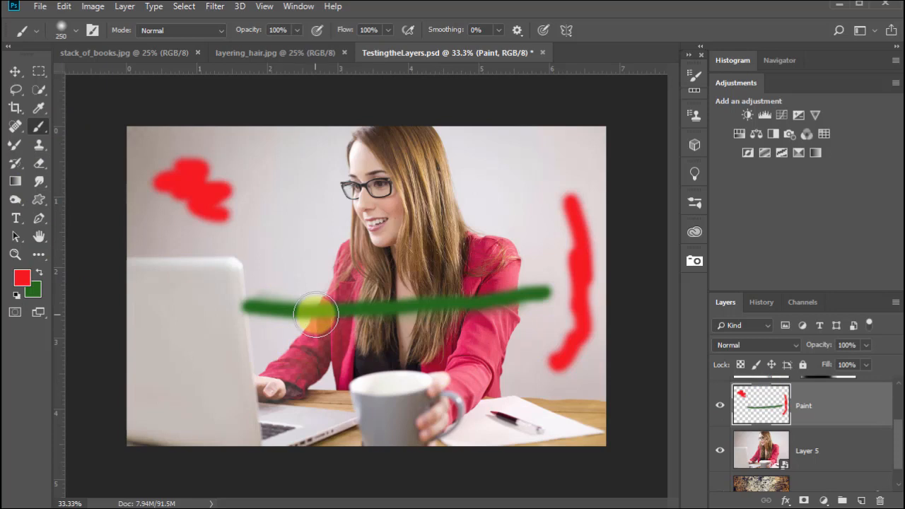
key(bracketright)
key(bracketright)
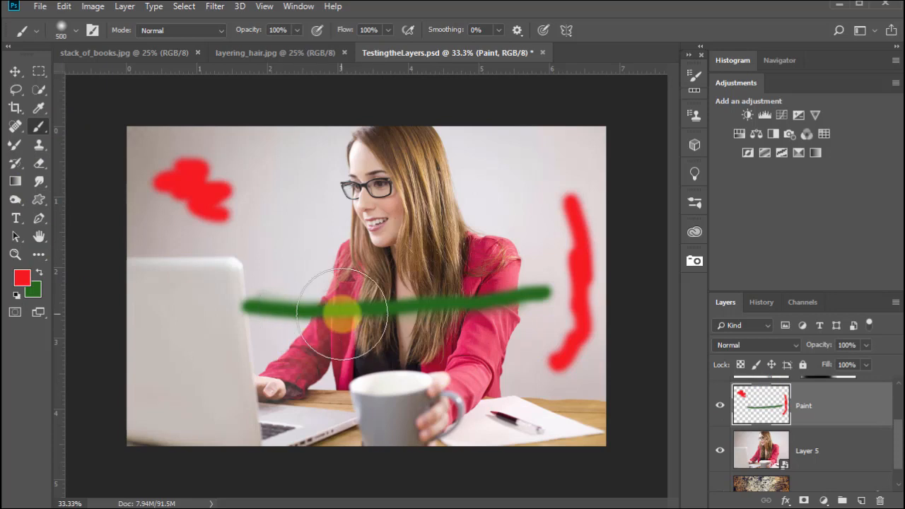
key(x)
mouse_move(341, 313)
mouse_down()
mouse_move(533, 284)
mouse_move(236, 271)
mouse_move(420, 259)
mouse_move(168, 249)
mouse_move(441, 197)
mouse_move(168, 156)
mouse_move(561, 153)
mouse_move(571, 199)
mouse_move(564, 399)
mouse_move(572, 210)
mouse_move(601, 437)
mouse_move(381, 406)
mouse_move(147, 418)
mouse_move(578, 391)
mouse_move(458, 409)
mouse_move(289, 358)
mouse_move(338, 376)
mouse_move(497, 351)
mouse_move(280, 343)
mouse_move(205, 384)
mouse_move(144, 350)
mouse_move(147, 283)
mouse_move(85, 88)
mouse_move(340, 115)
mouse_move(108, 159)
mouse_move(177, 169)
mouse_move(200, 216)
mouse_move(519, 132)
mouse_move(602, 143)
mouse_move(567, 272)
mouse_move(469, 179)
mouse_move(320, 239)
mouse_move(211, 155)
mouse_move(182, 370)
mouse_move(403, 450)
mouse_move(587, 441)
mouse_up()
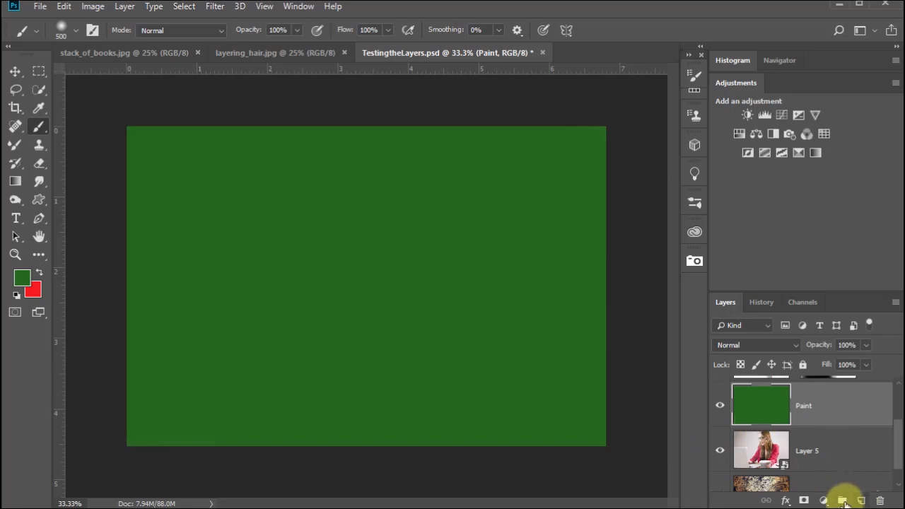
- Mask the Paint layer, brushing black on the mask to reveal the woman and laptop and white to restore the green
click(805, 501)
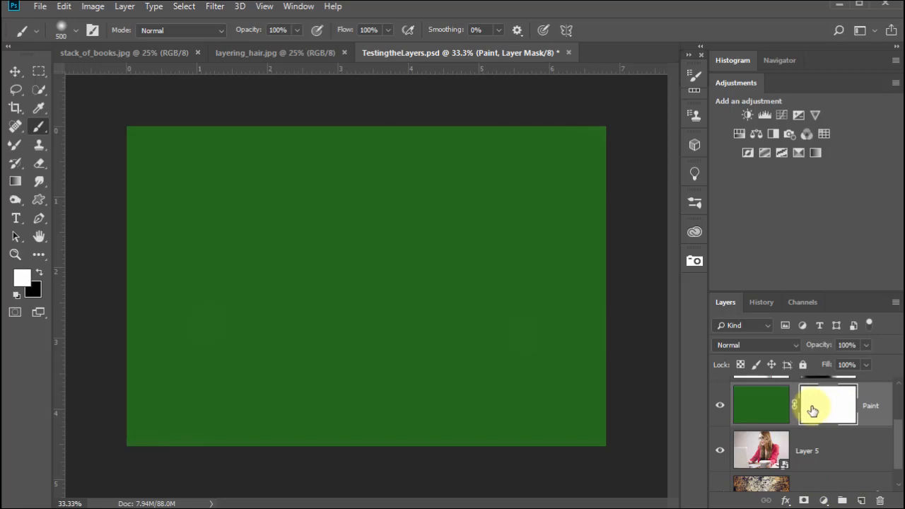
click(41, 270)
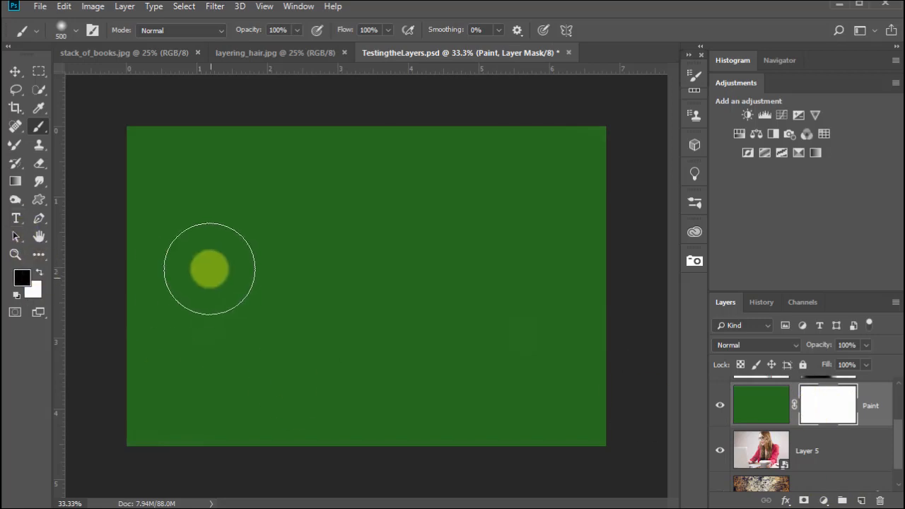
mouse_move(210, 264)
mouse_down()
mouse_move(358, 268)
mouse_move(379, 239)
mouse_move(364, 191)
mouse_move(438, 311)
mouse_up()
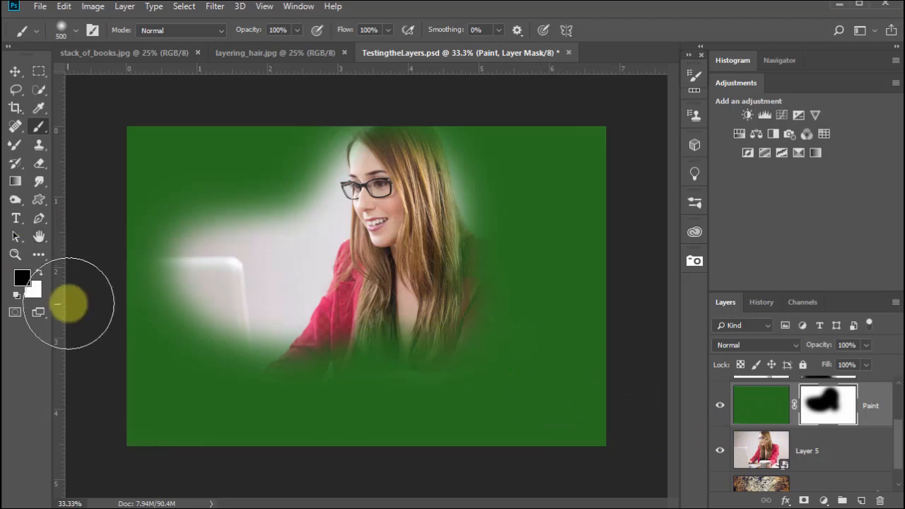
key(x)
mouse_move(233, 304)
mouse_down()
mouse_move(412, 241)
mouse_move(385, 268)
mouse_move(387, 234)
mouse_move(336, 186)
mouse_move(310, 273)
mouse_move(447, 297)
mouse_move(493, 271)
mouse_move(337, 256)
mouse_move(284, 239)
mouse_move(200, 274)
mouse_move(205, 320)
mouse_move(305, 330)
mouse_move(212, 337)
mouse_move(209, 215)
mouse_move(422, 121)
mouse_move(302, 191)
mouse_move(483, 346)
mouse_up()
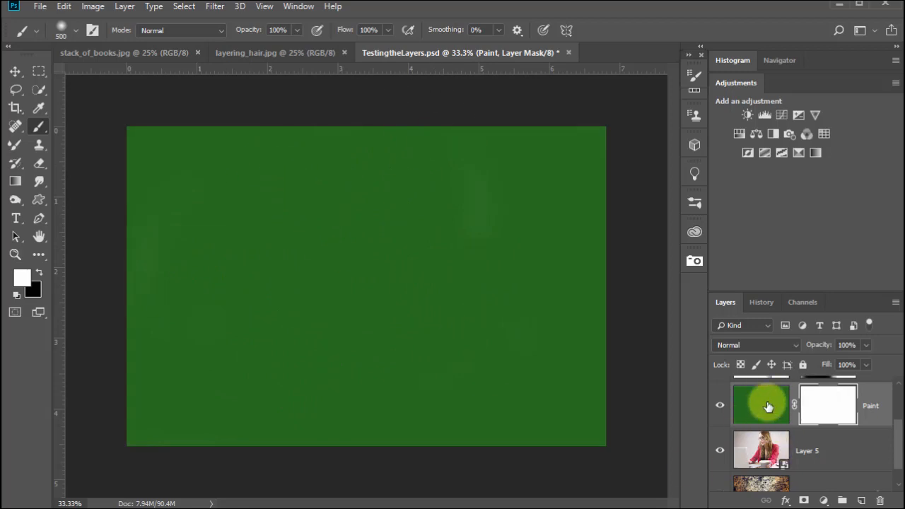
- Brush black on the Paint mask over the woman's face and torso, and cover the area again with white
key(x)
mouse_move(363, 232)
mouse_down()
mouse_move(437, 303)
mouse_move(443, 271)
mouse_move(439, 291)
mouse_move(414, 257)
mouse_up()
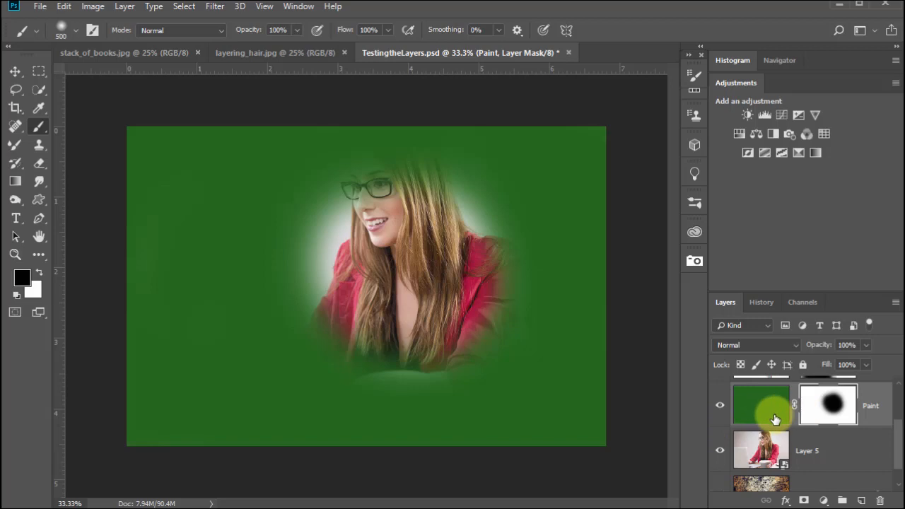
key(x)
mouse_move(491, 319)
mouse_down()
mouse_move(455, 230)
mouse_move(502, 277)
mouse_move(483, 234)
mouse_move(391, 277)
mouse_move(364, 303)
mouse_move(352, 346)
mouse_move(432, 370)
mouse_up()
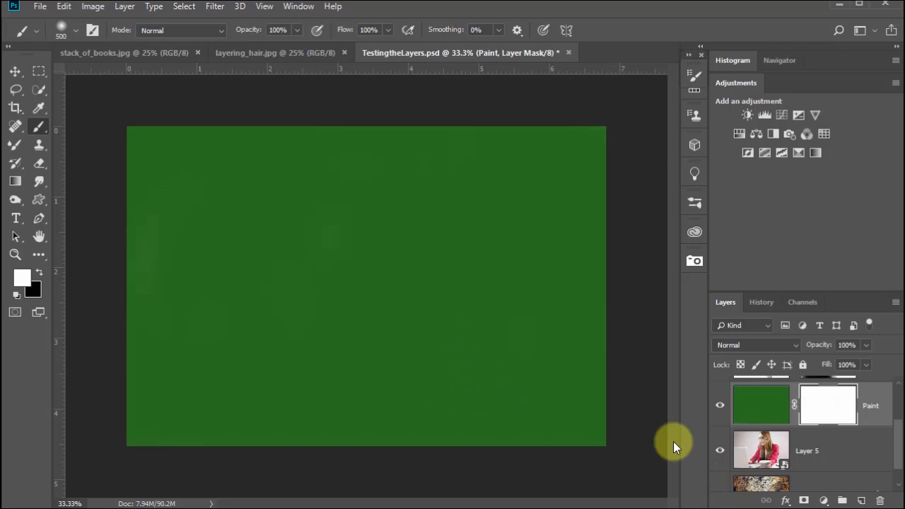
- Toggle the Paint layer off and on, and delete all its green pixels while keeping its mask
click(719, 407)
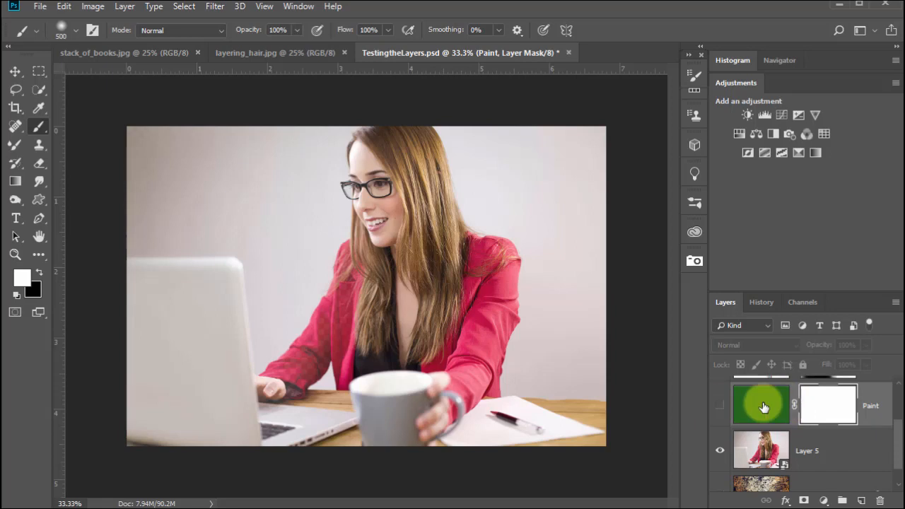
click(720, 408)
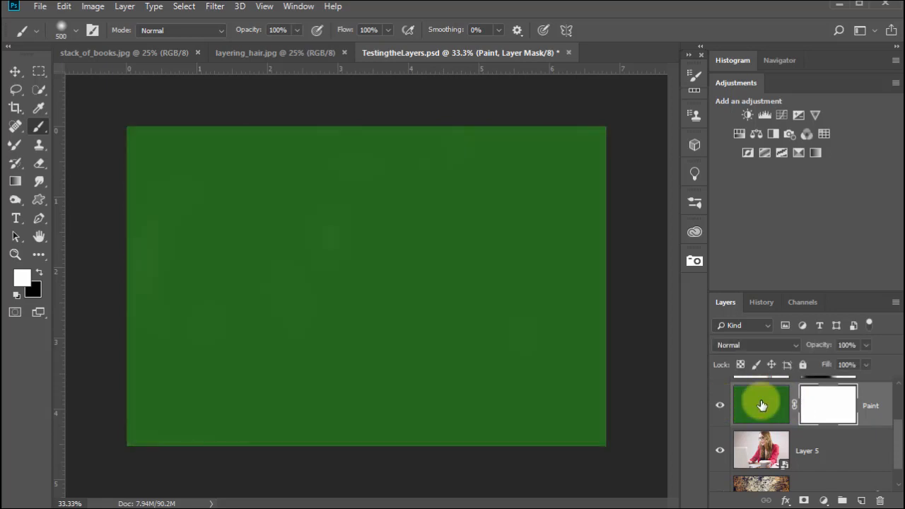
click(761, 405)
ctrl+click(761, 405)
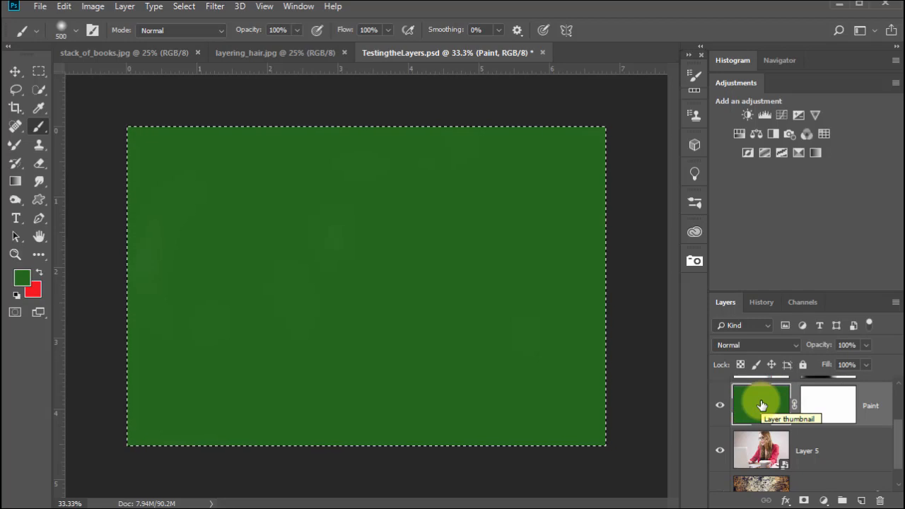
key(Delete)
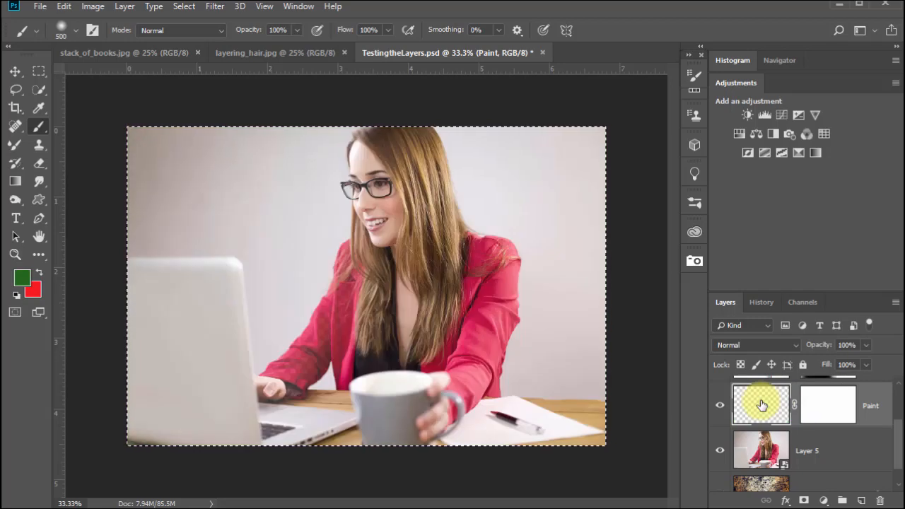
key(ctrl+d)
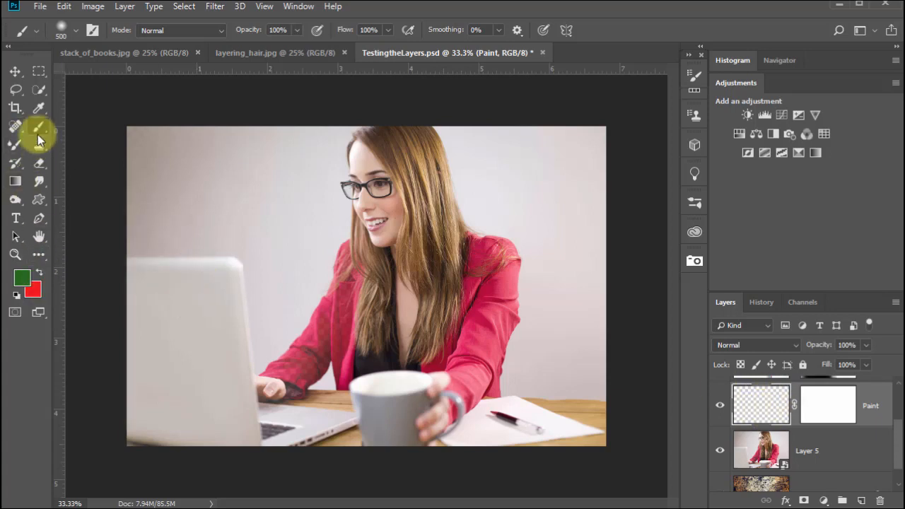
- Brush red strokes on the Paint layer diagonally over the laptop, vertically beside the woman and across the mug, toggling Layer 5 off and on before the last
click(40, 273)
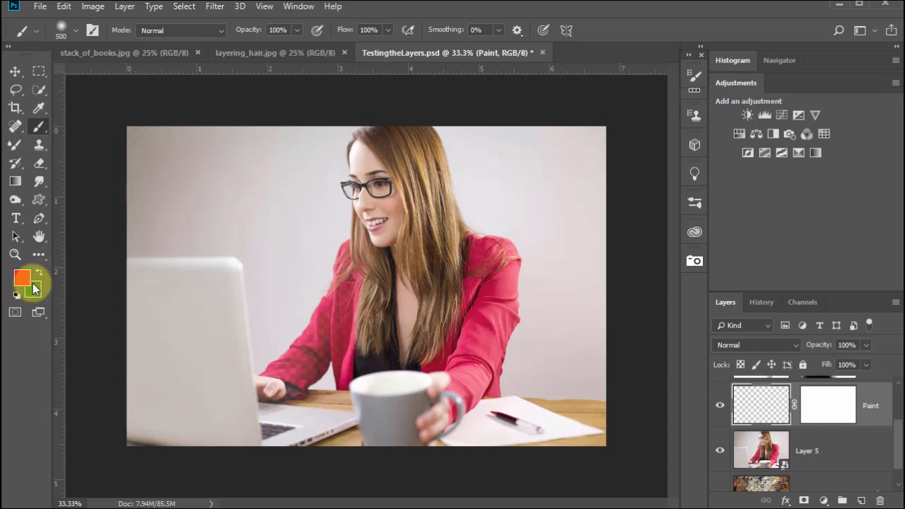
drag(202, 177, 283, 371)
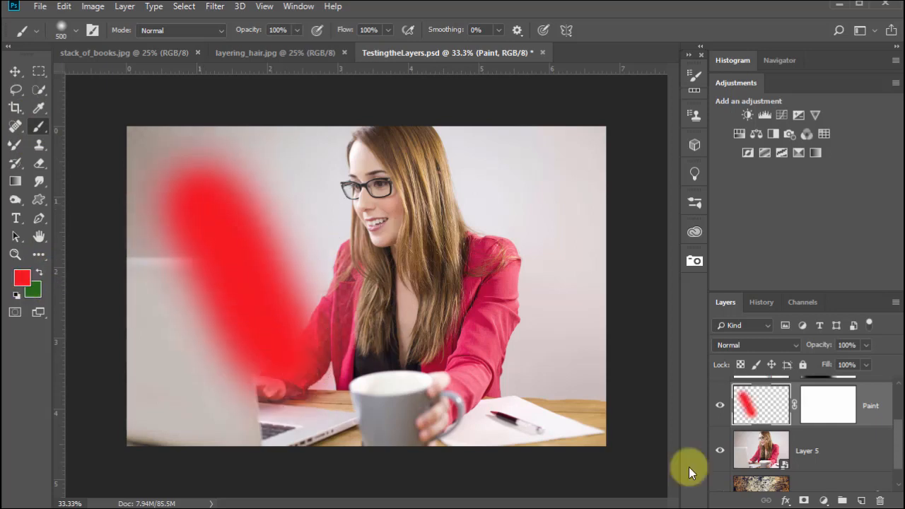
mouse_move(549, 172)
mouse_down()
mouse_move(570, 327)
mouse_move(611, 382)
mouse_up()
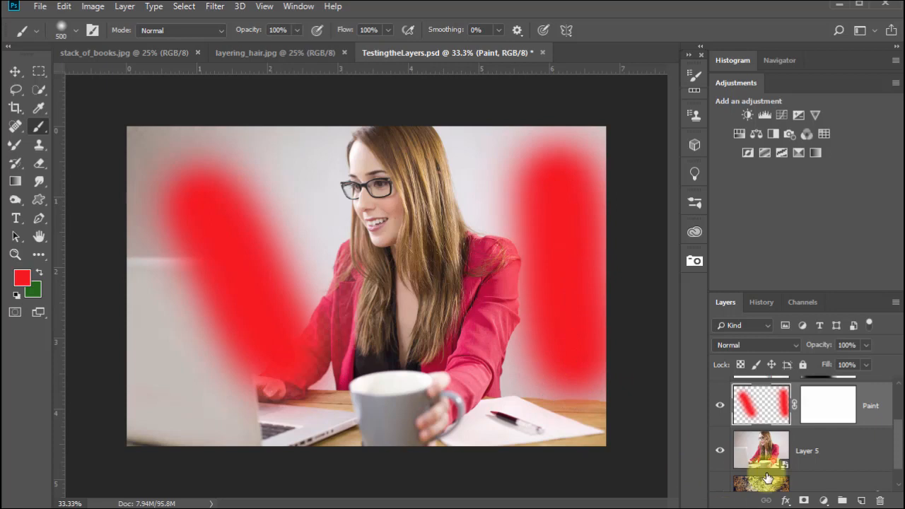
click(718, 456)
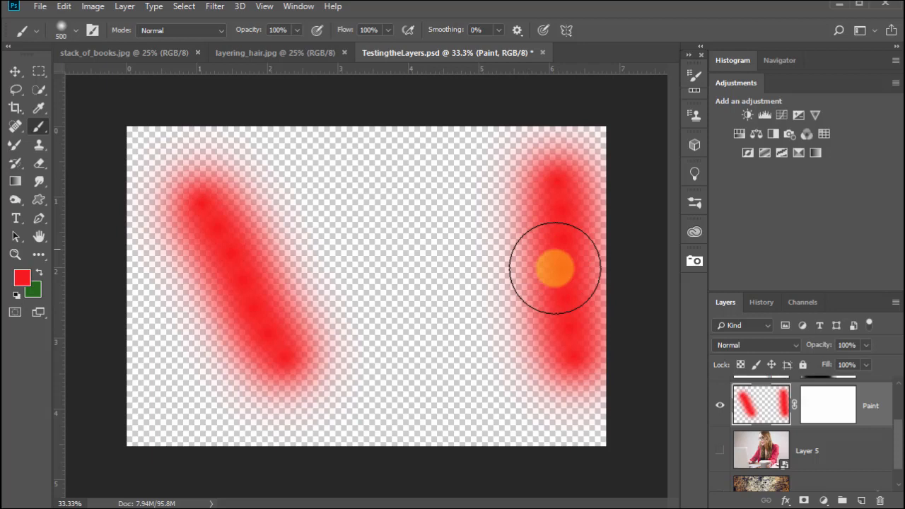
click(718, 452)
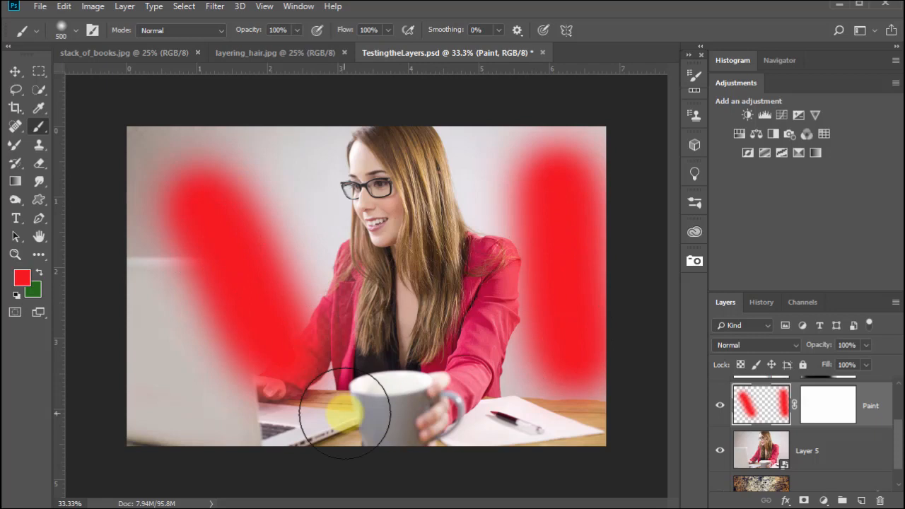
drag(333, 414, 495, 416)
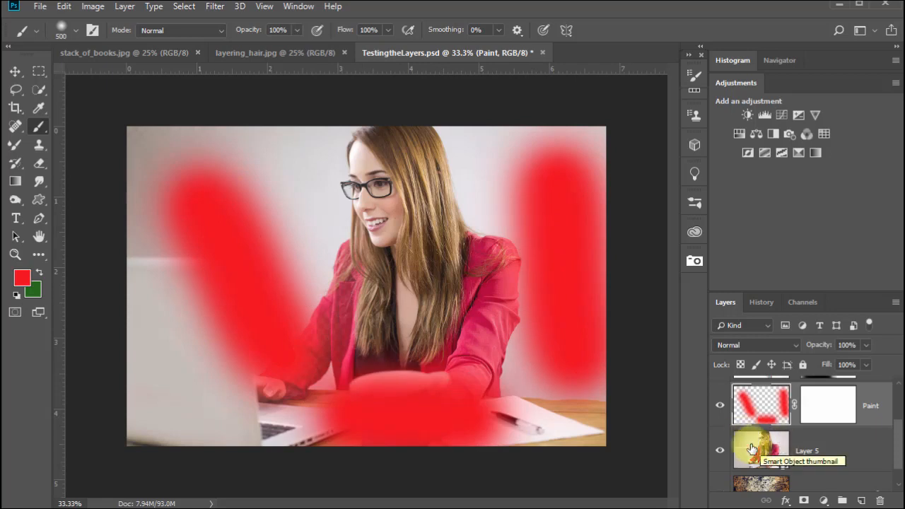
- Hide the Paint layer and show the stack-of-books layer above it
click(718, 408)
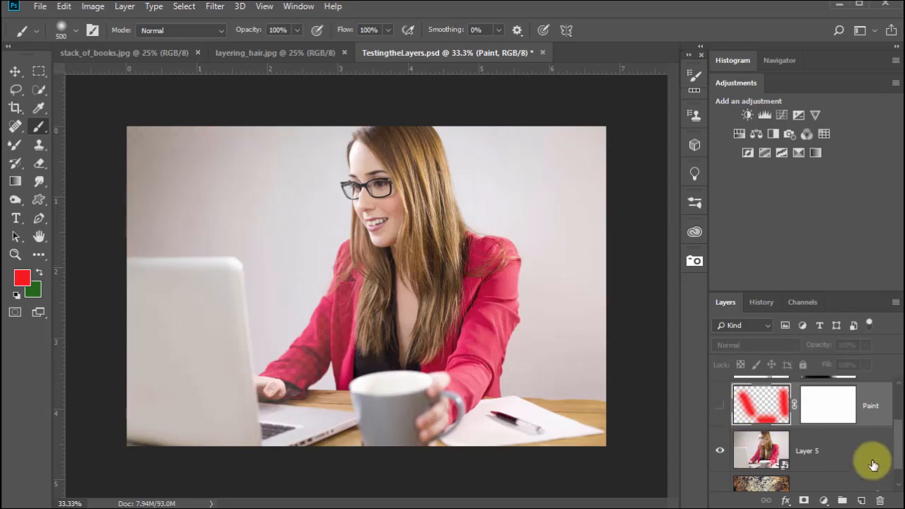
scroll(898, 445, up, 1)
scroll(897, 446, up, 2)
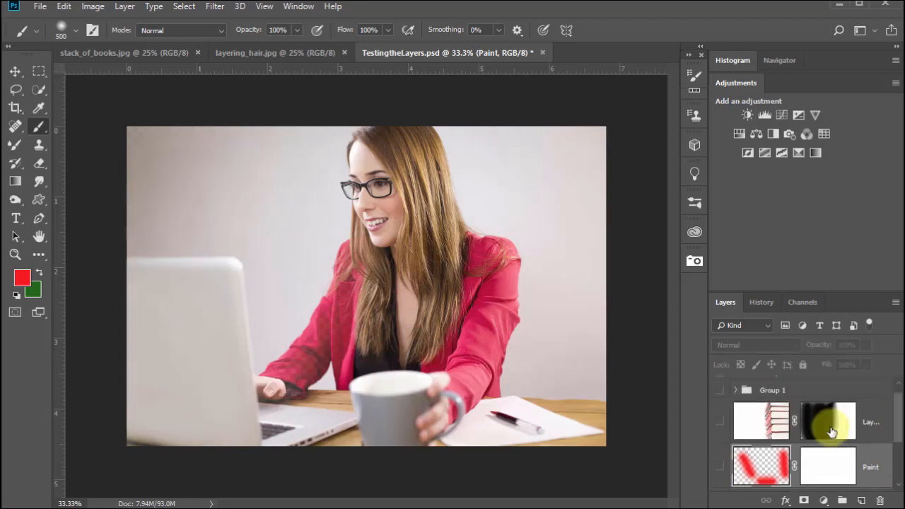
click(719, 421)
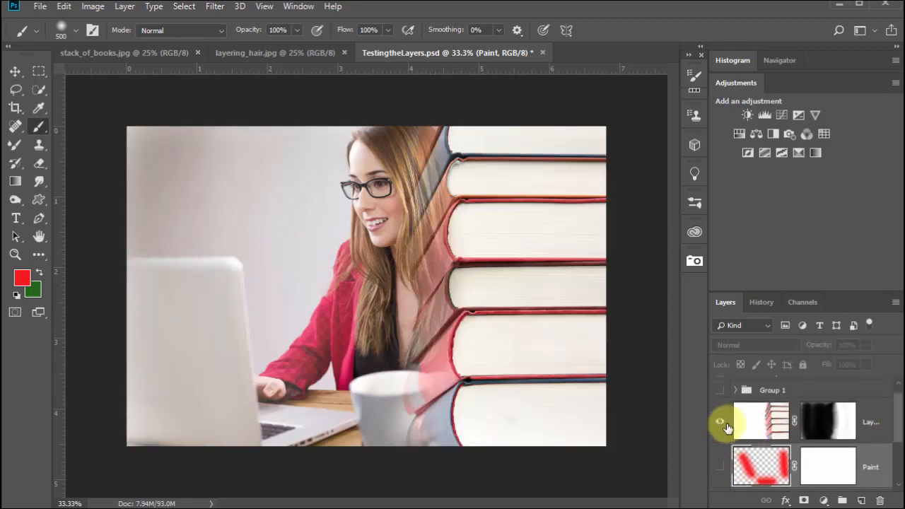
- Paint white over the dark areas of the books layer's mask to reveal its entire image
click(827, 417)
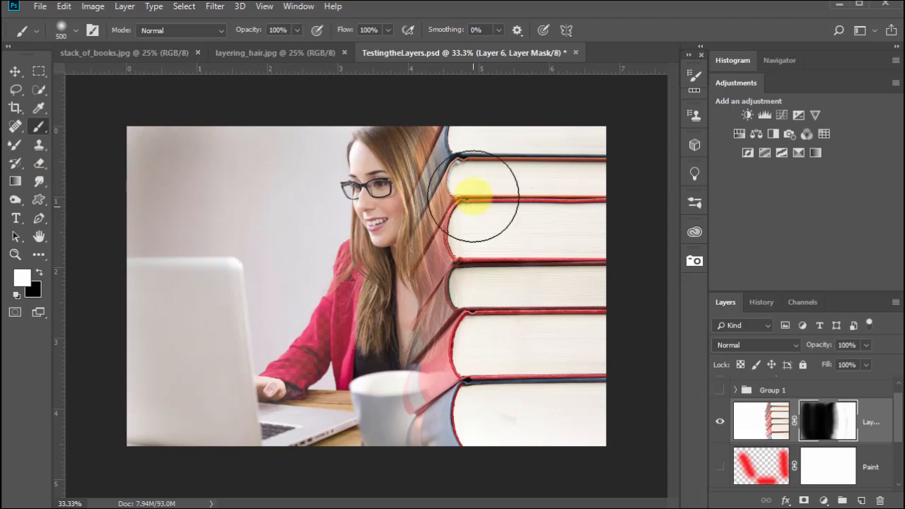
mouse_move(474, 196)
mouse_down()
mouse_move(448, 369)
mouse_move(440, 162)
mouse_move(431, 253)
mouse_move(440, 374)
mouse_move(429, 222)
mouse_move(380, 226)
mouse_move(404, 384)
mouse_move(379, 162)
mouse_move(352, 236)
mouse_up()
mouse_move(360, 423)
mouse_down()
mouse_move(368, 382)
mouse_move(343, 239)
mouse_move(322, 286)
mouse_move(313, 455)
mouse_move(255, 307)
mouse_move(204, 222)
mouse_move(131, 338)
mouse_move(151, 440)
mouse_move(195, 270)
mouse_move(152, 310)
mouse_move(245, 463)
mouse_move(308, 285)
mouse_move(242, 171)
mouse_move(95, 192)
mouse_move(403, 182)
mouse_up()
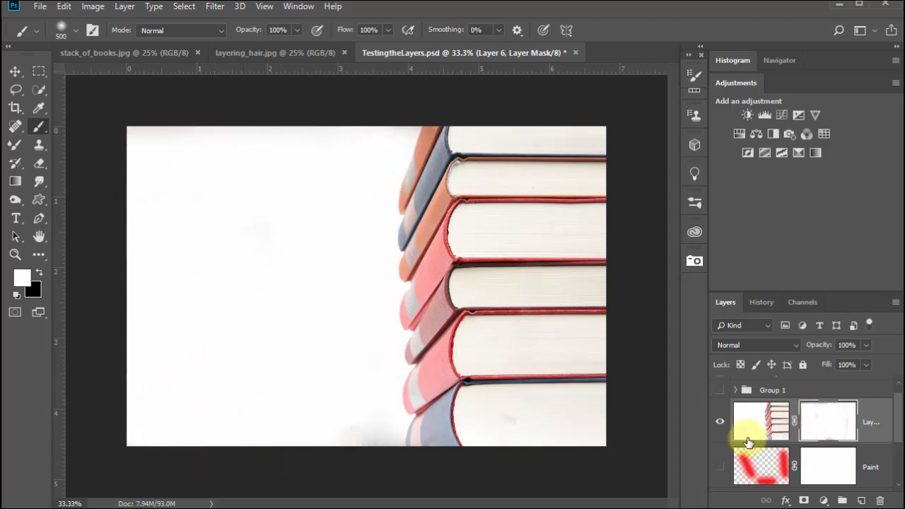
mouse_move(190, 159)
mouse_down()
mouse_move(420, 141)
mouse_move(364, 290)
mouse_move(220, 352)
mouse_move(144, 175)
mouse_up()
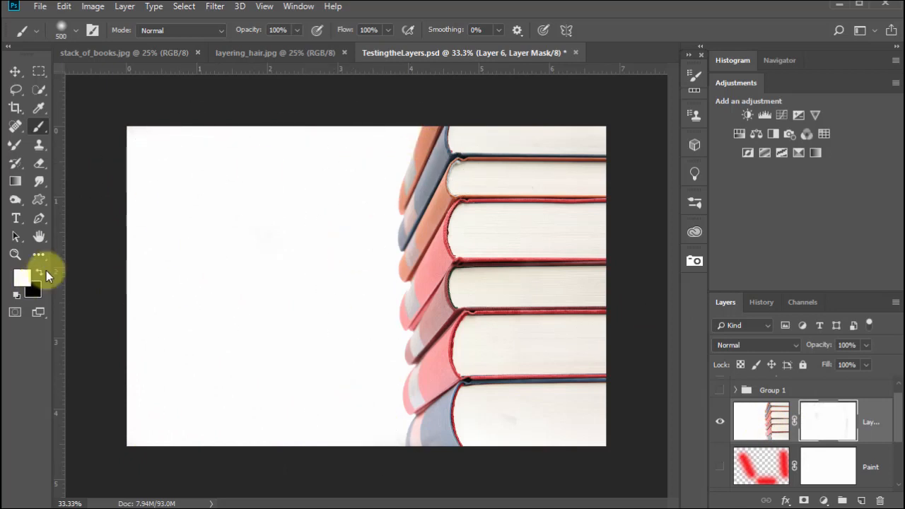
- Brush a black vertical band on the books layer's mask over the woman, and paint it back to white
click(41, 271)
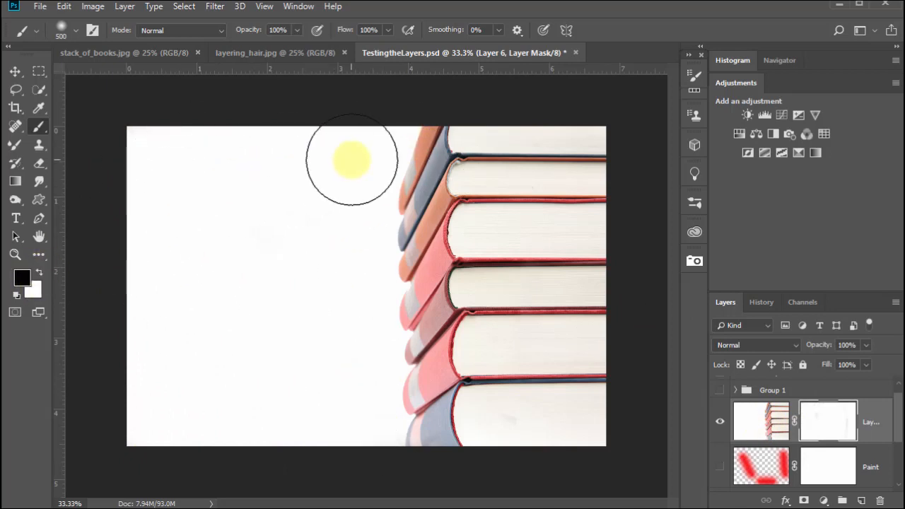
drag(351, 158, 379, 460)
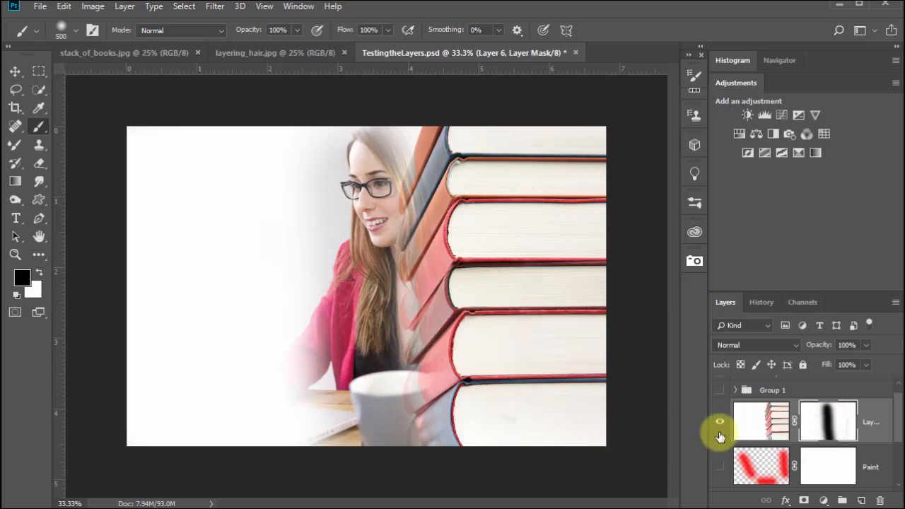
key(x)
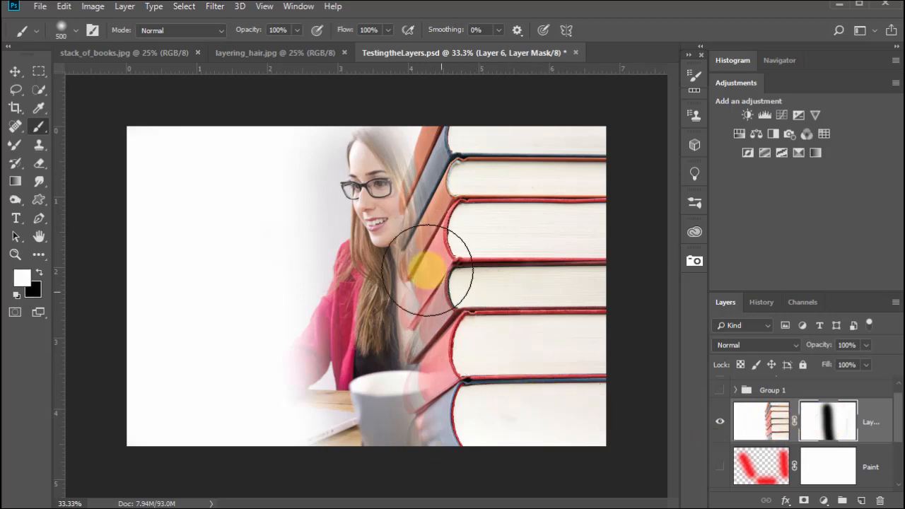
mouse_move(376, 167)
mouse_down()
mouse_move(409, 420)
mouse_move(385, 283)
mouse_move(359, 226)
mouse_move(337, 433)
mouse_move(273, 337)
mouse_move(323, 323)
mouse_move(319, 284)
mouse_move(345, 171)
mouse_move(415, 153)
mouse_move(401, 209)
mouse_move(420, 351)
mouse_move(472, 436)
mouse_move(536, 459)
mouse_up()
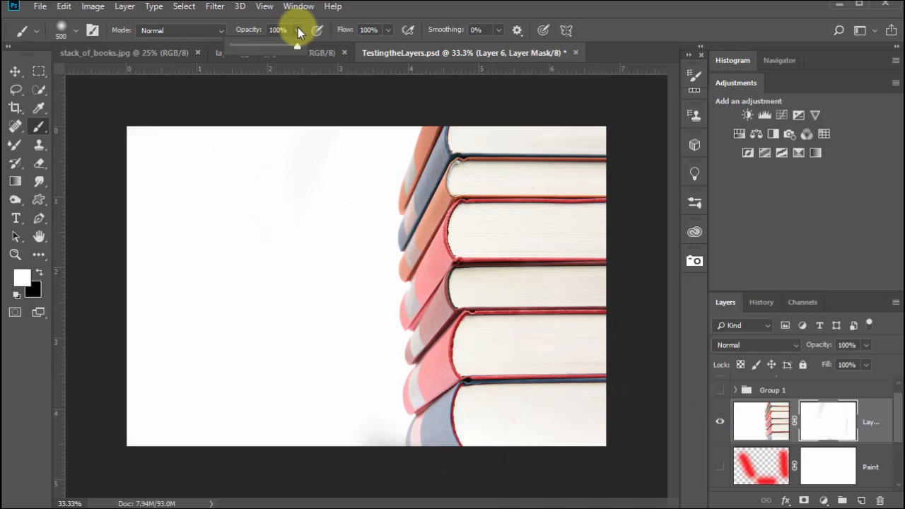
- Set the brush opacity to 27% and build up black on the books layer's mask over the woman and mug to blend her in
click(252, 46)
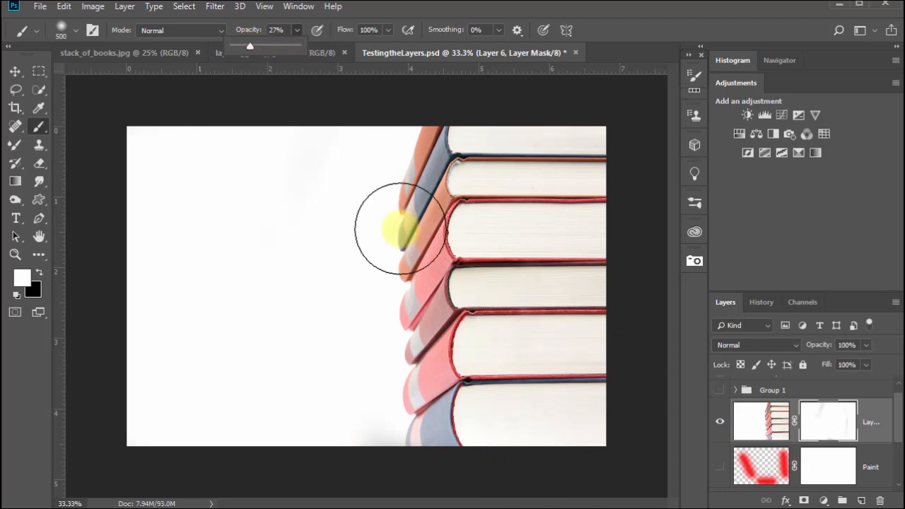
key(x)
mouse_move(375, 204)
mouse_down()
mouse_move(386, 312)
mouse_move(367, 161)
mouse_move(383, 218)
mouse_move(378, 170)
mouse_move(387, 230)
mouse_move(391, 214)
mouse_move(417, 289)
mouse_move(392, 223)
mouse_move(419, 328)
mouse_move(398, 236)
mouse_move(420, 308)
mouse_move(416, 228)
mouse_move(440, 345)
mouse_move(383, 287)
mouse_move(395, 393)
mouse_move(384, 376)
mouse_move(376, 398)
mouse_move(362, 294)
mouse_move(325, 385)
mouse_move(348, 356)
mouse_move(290, 418)
mouse_move(432, 280)
mouse_move(431, 368)
mouse_move(447, 341)
mouse_move(420, 409)
mouse_move(443, 381)
mouse_move(413, 387)
mouse_move(410, 407)
mouse_move(426, 371)
mouse_move(408, 377)
mouse_move(433, 384)
mouse_move(425, 365)
mouse_move(436, 394)
mouse_move(456, 341)
mouse_move(343, 396)
mouse_move(384, 191)
mouse_move(403, 207)
mouse_move(402, 245)
mouse_move(375, 187)
mouse_move(405, 388)
mouse_up()
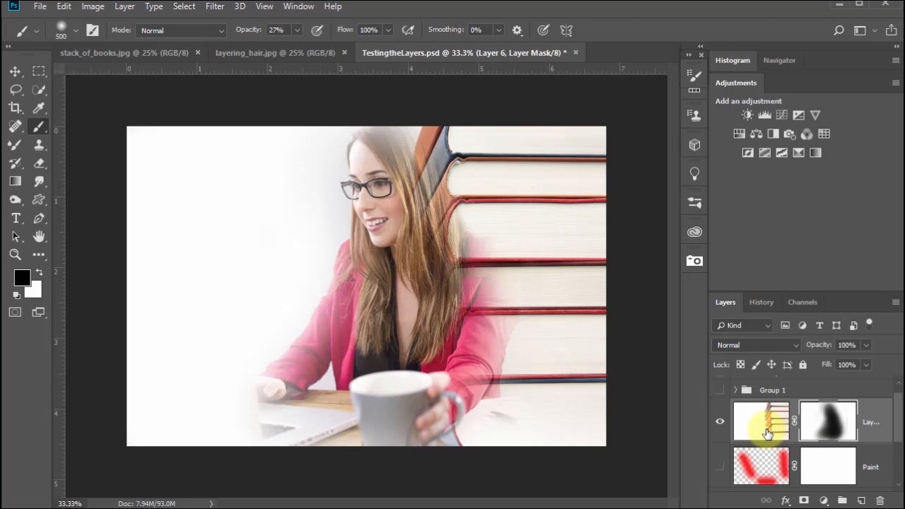
drag(767, 432, 827, 432)
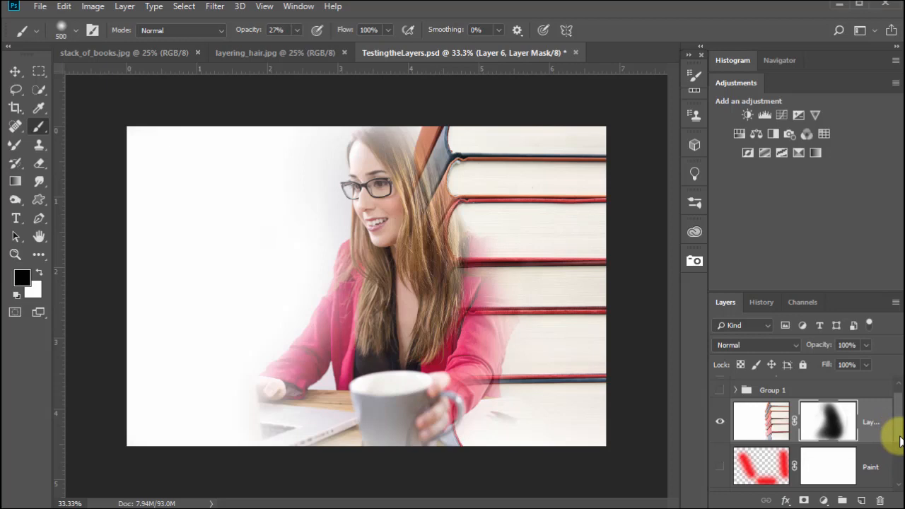
- Hide the stack-of-books layer so that only the photo on Layer 5 is displayed
drag(897, 432, 898, 464)
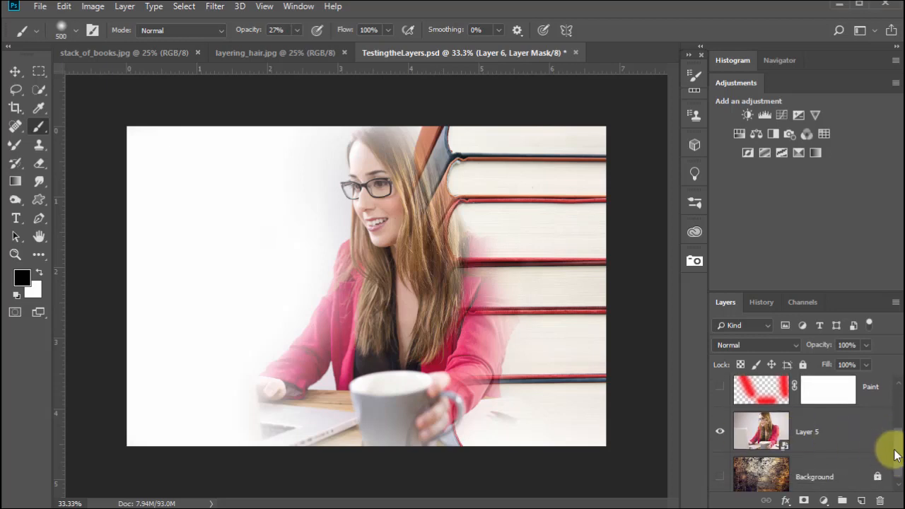
scroll(896, 460, up, 3)
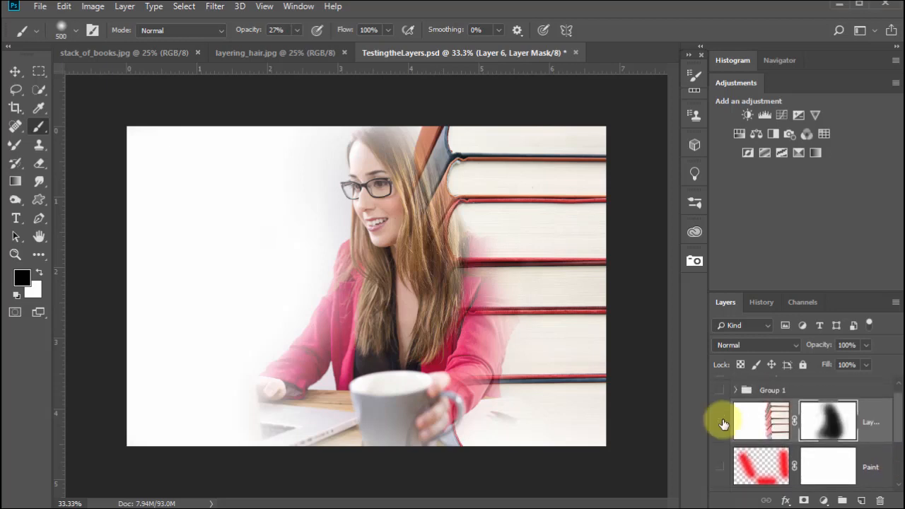
click(720, 421)
drag(899, 431, 898, 466)
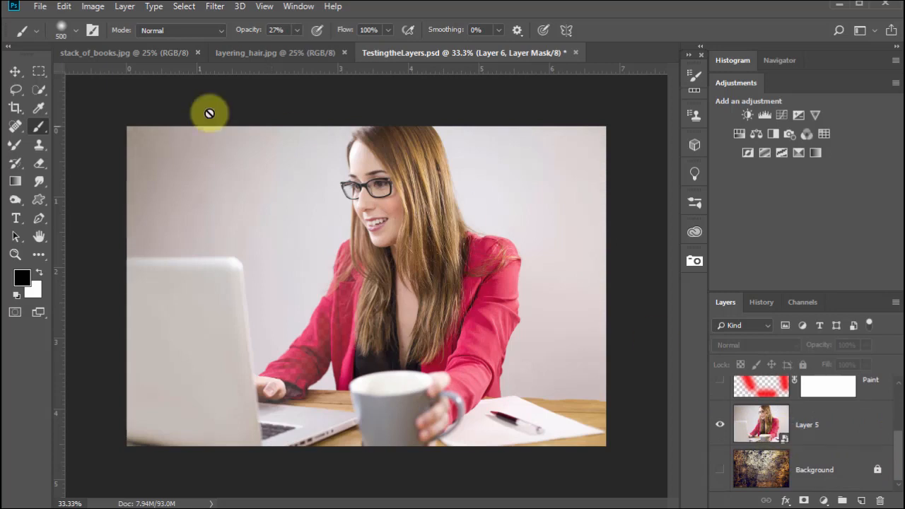
- Draw a rectangular marquee about 3.2 by 2.2 in around the woman's head and shoulders from the photo's upper edge
click(39, 71)
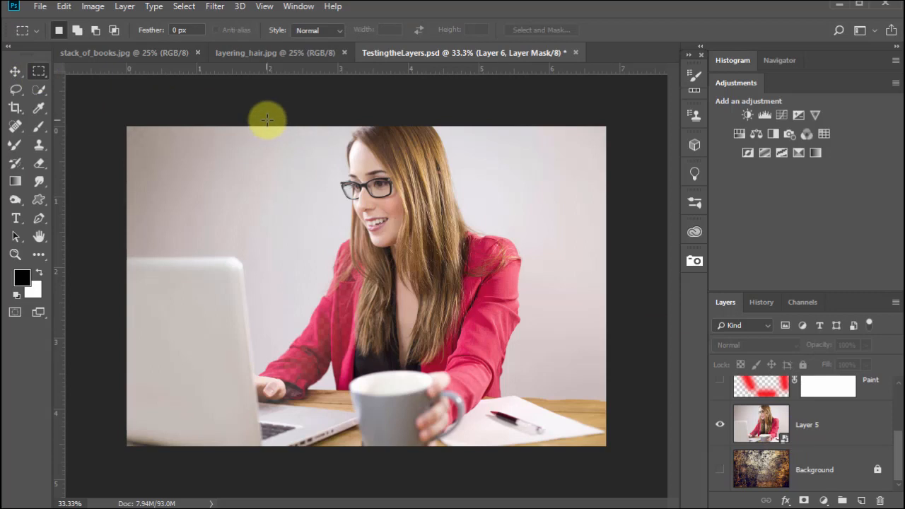
drag(260, 125, 479, 282)
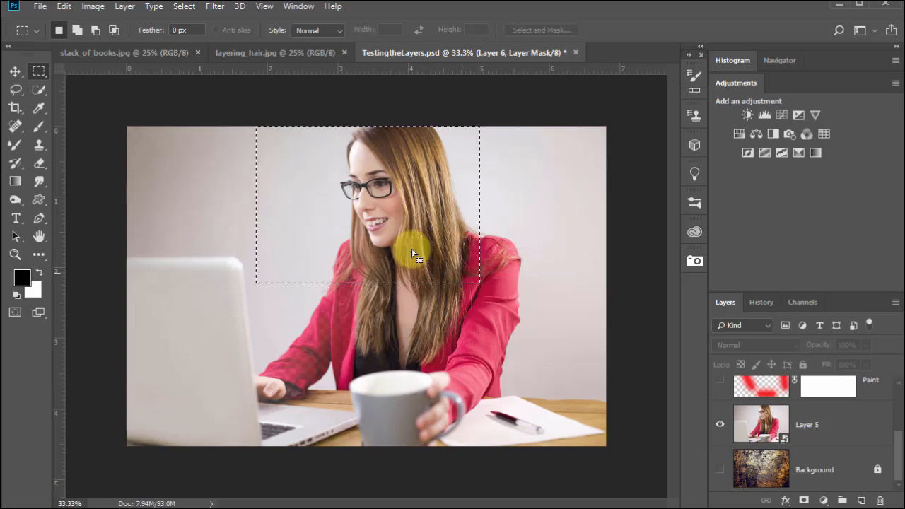
- Trim the marquee to a square of about 2 by 2 in around the woman's head, and duplicate the active books layer
drag(240, 108, 328, 343)
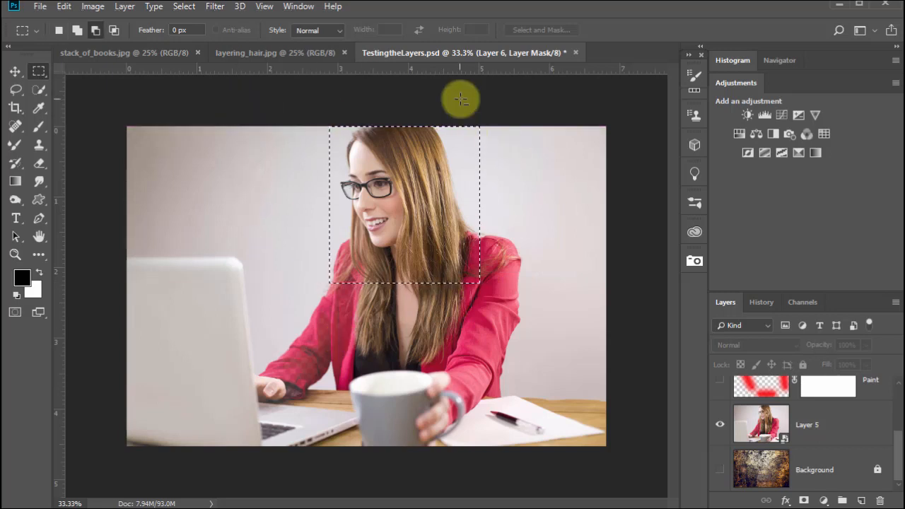
drag(454, 129, 305, 265)
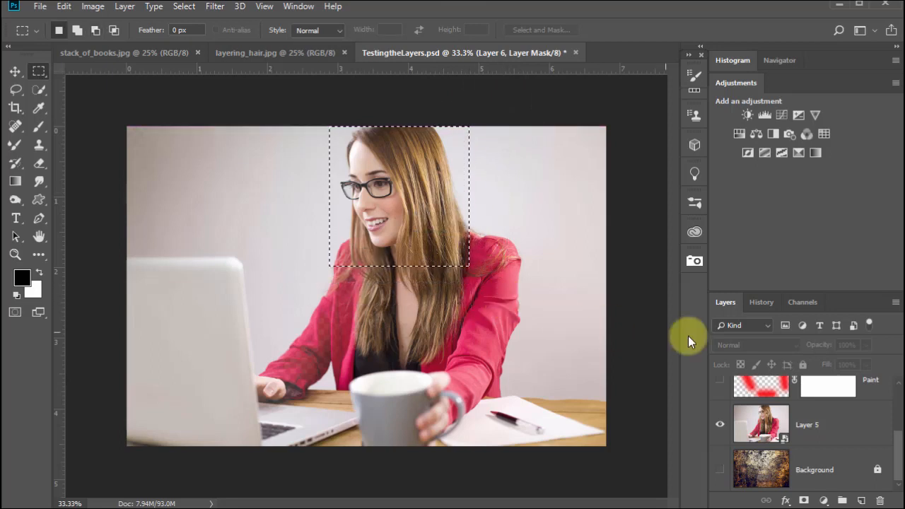
key(ctrl+j)
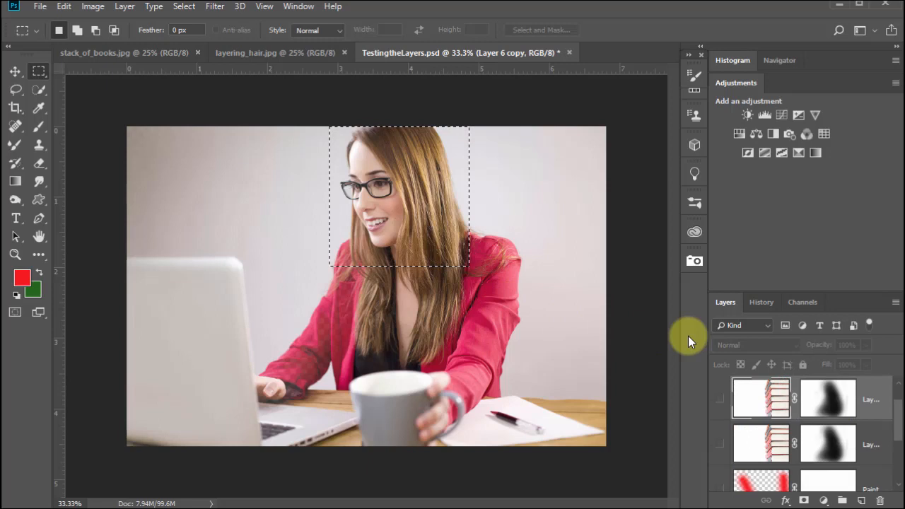
- Copy the selected head area of Layer 5 to a new layer and hide Layer 5
mouse_move(897, 417)
mouse_down()
mouse_move(899, 463)
mouse_move(889, 410)
mouse_move(893, 463)
mouse_up()
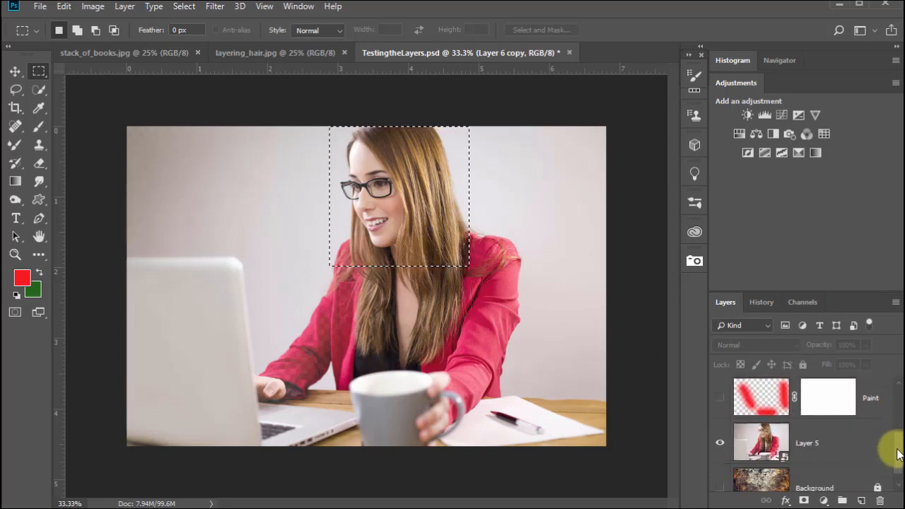
click(760, 440)
key(ctrl+j)
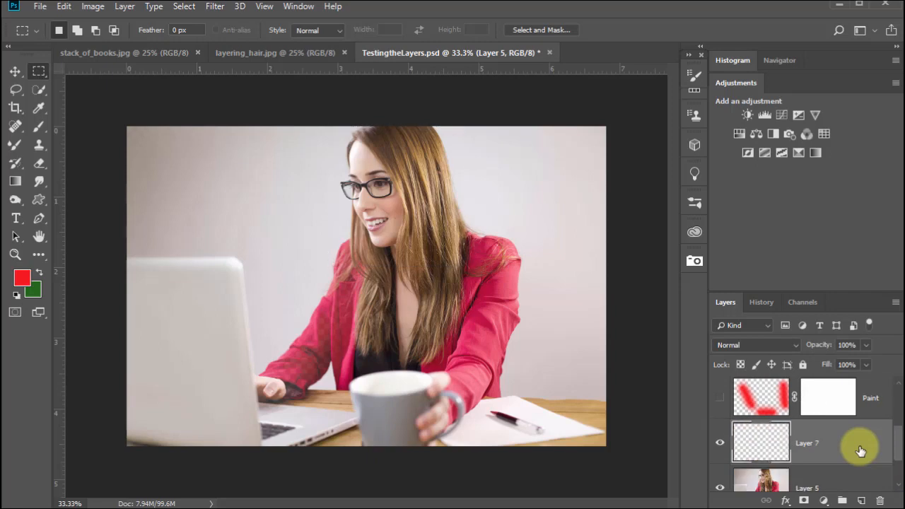
click(720, 487)
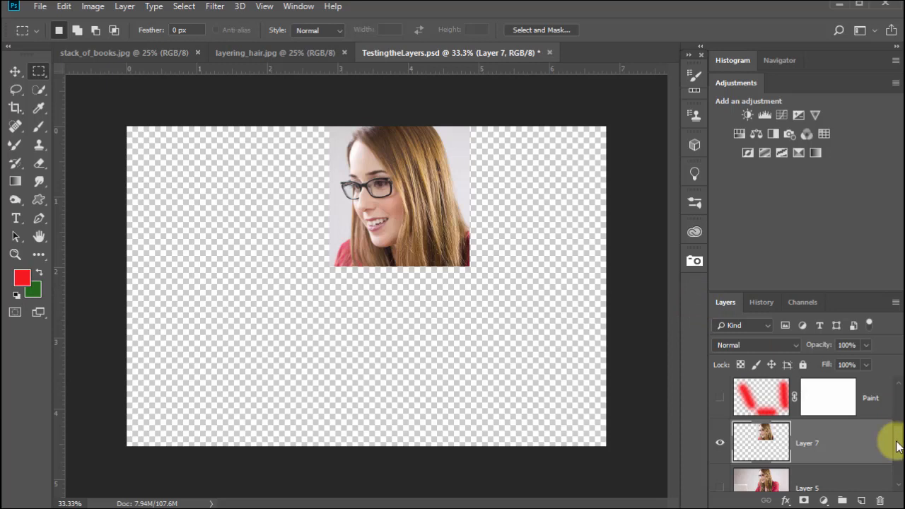
- Move the head cut-out on Layer 7 straight down by about 0.7 in
scroll(896, 446, down, 2)
scroll(896, 445, up, 3)
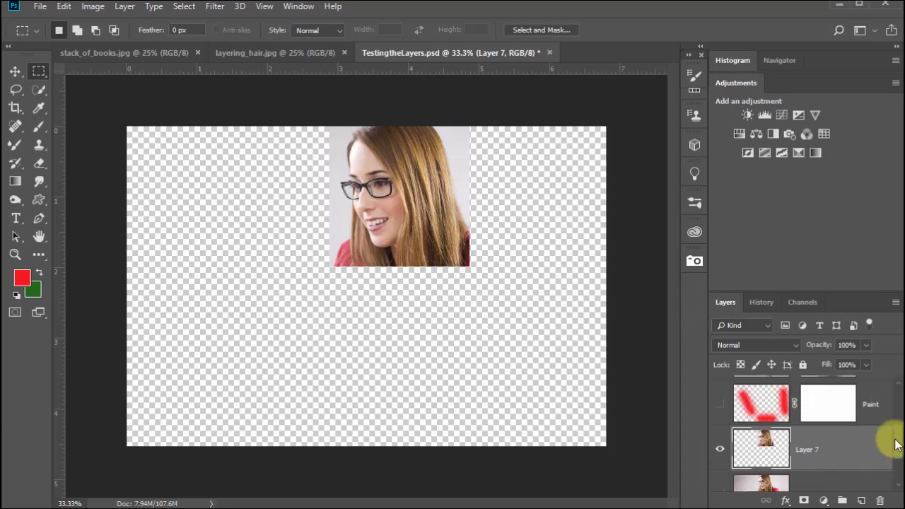
click(15, 71)
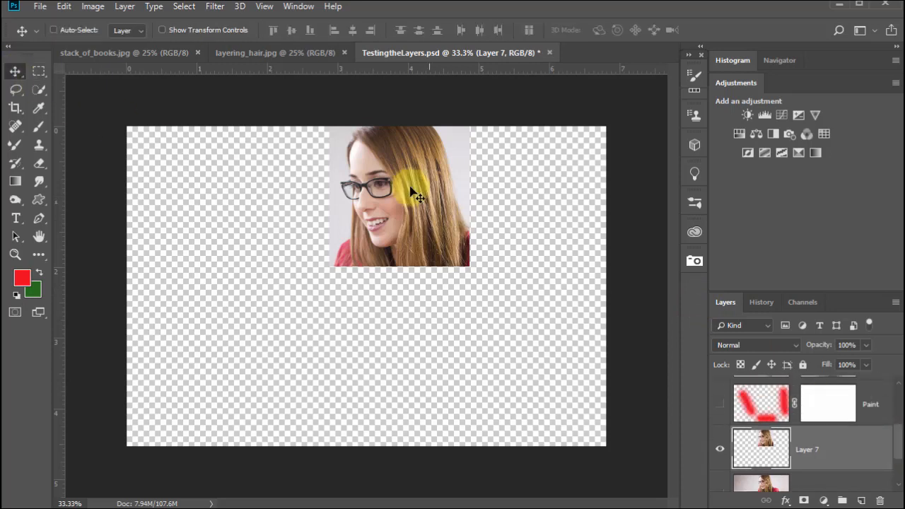
drag(410, 188, 402, 220)
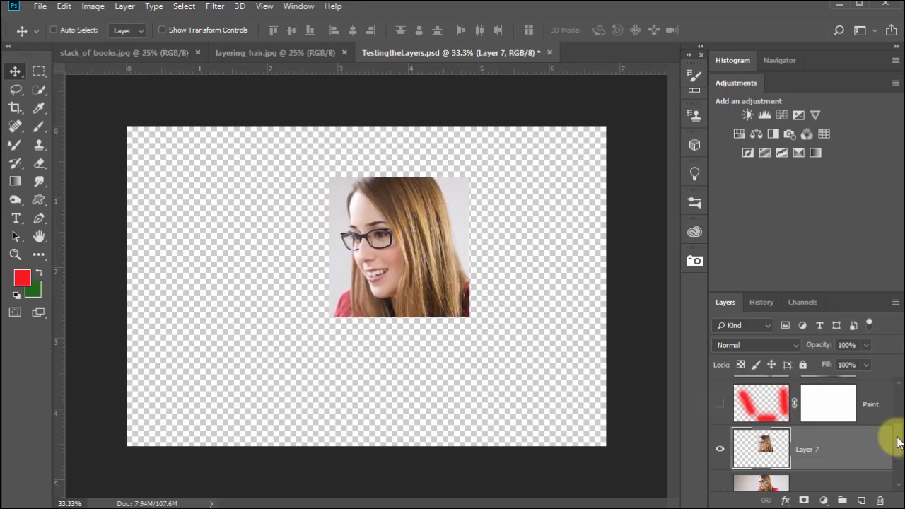
- Duplicate Layer 7 and hide the duplicate, keeping the original Layer 7 displayed
scroll(894, 444, down, 2)
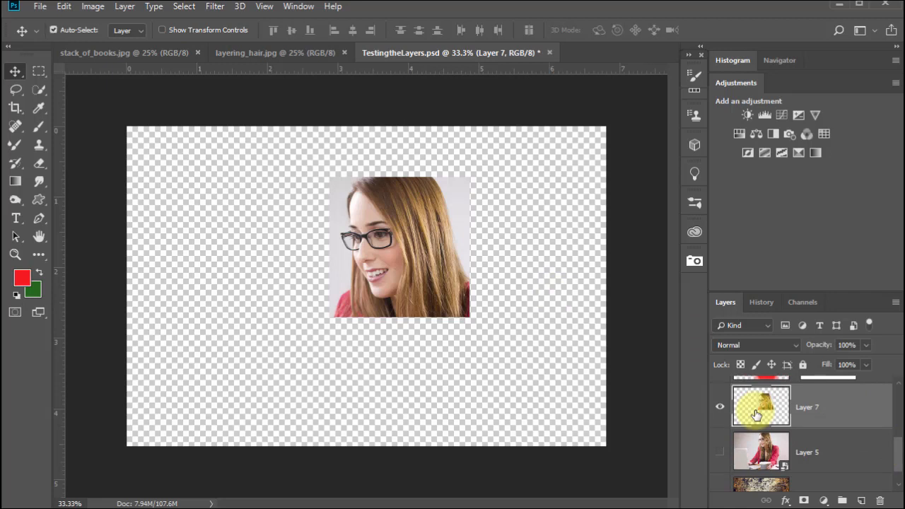
key(ctrl+j)
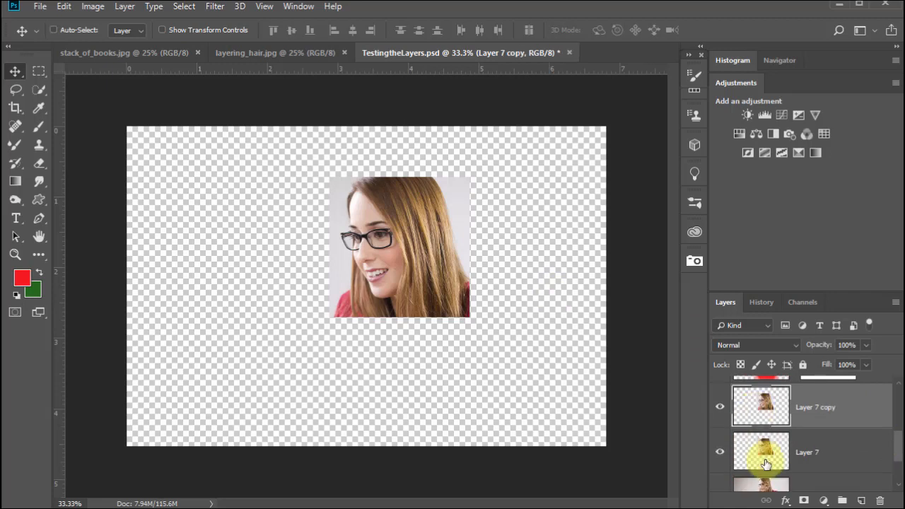
click(716, 409)
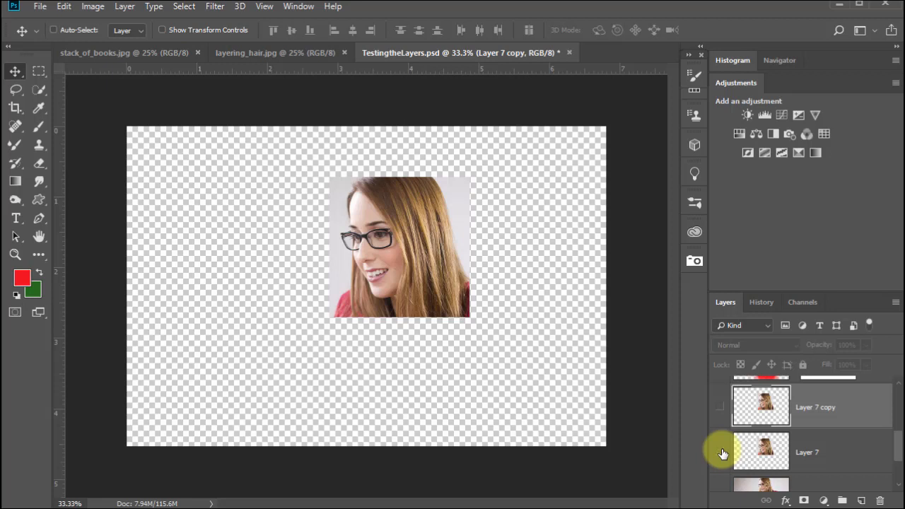
click(718, 451)
click(720, 450)
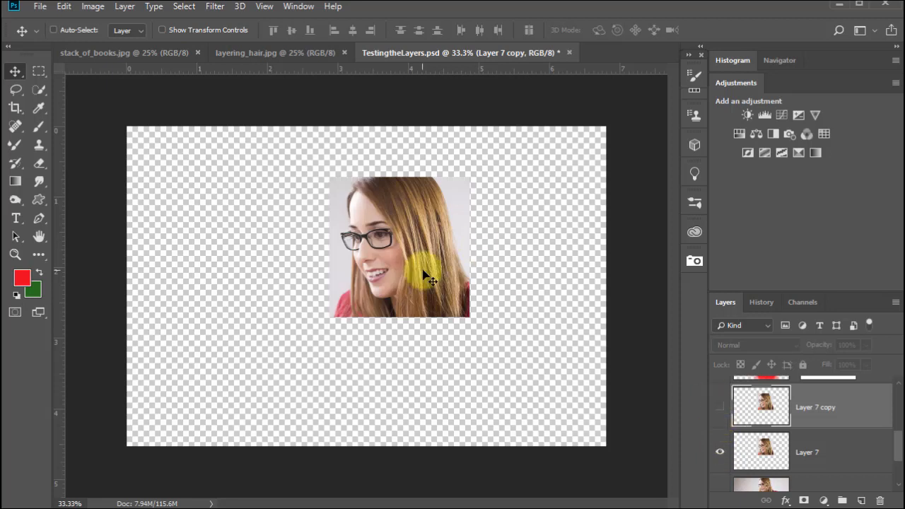
- Show the Layer 7 copy, spread the copy to the canvas's left half and Layer 7 to its right half, and hide Layer 7
drag(425, 272, 321, 278)
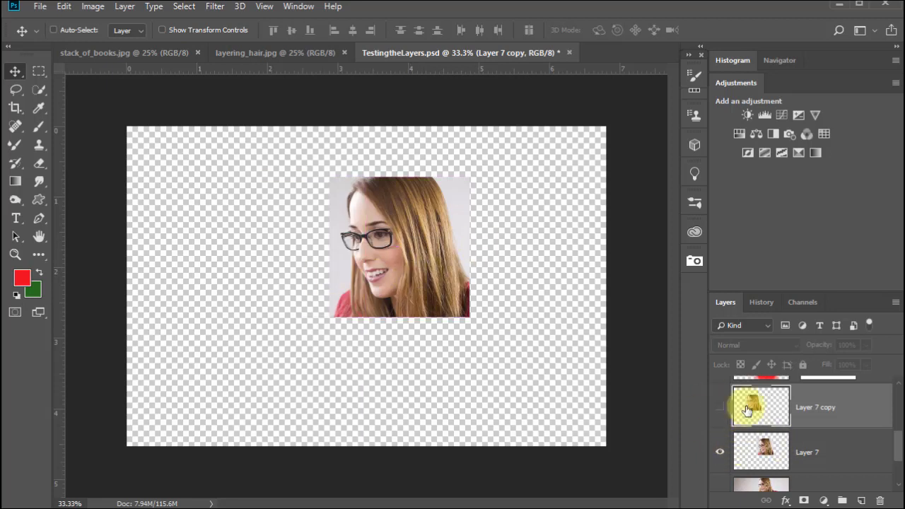
drag(409, 274, 478, 283)
click(719, 408)
drag(413, 253, 273, 293)
drag(420, 287, 470, 319)
click(720, 452)
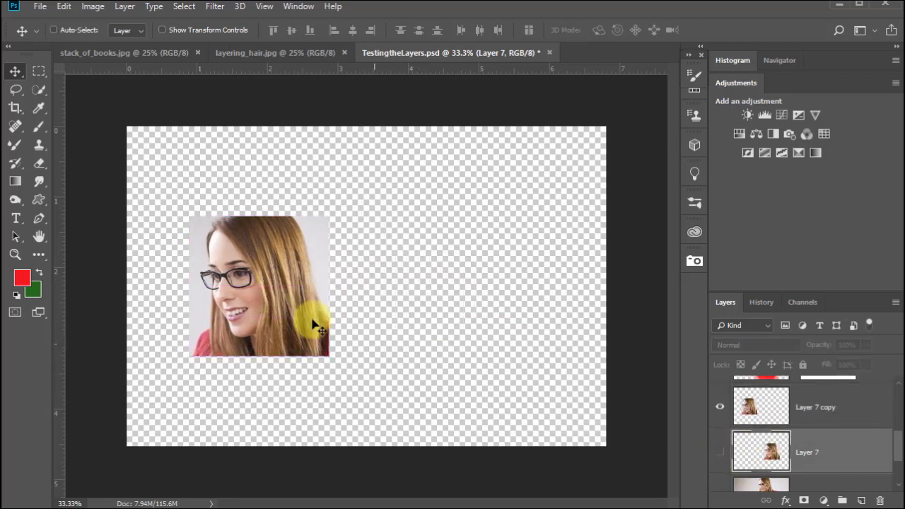
- Move the Layer 7 copy near the canvas centre and enlarge it with Free Transform to about 6 by 6 in
drag(285, 290, 404, 283)
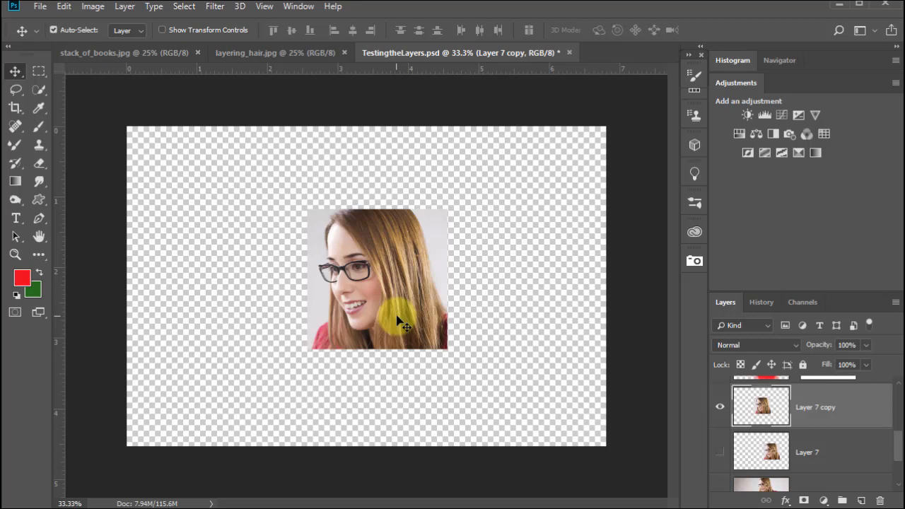
key(ctrl+t)
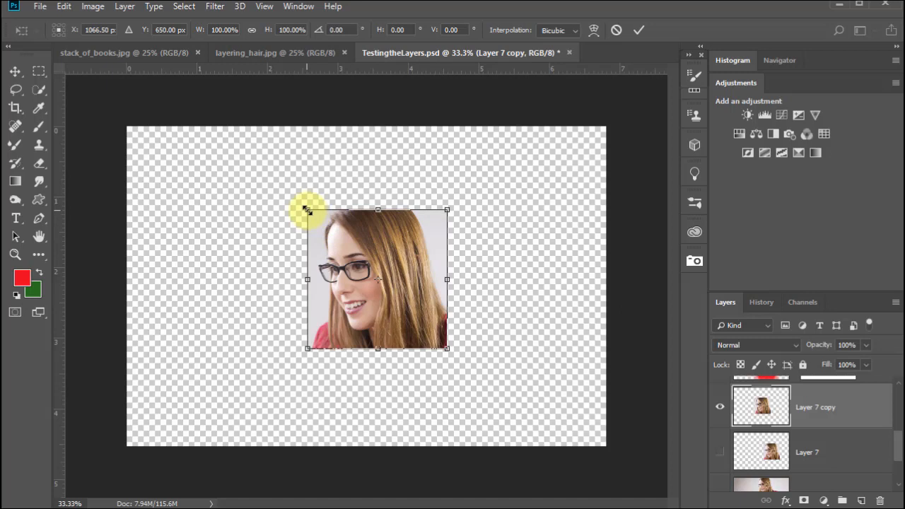
drag(302, 205, 197, 99)
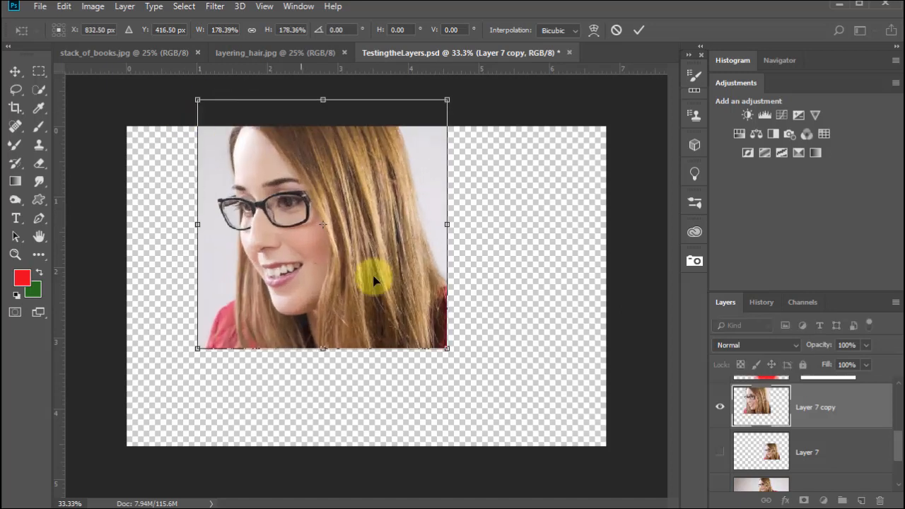
drag(446, 348, 625, 504)
key(Return)
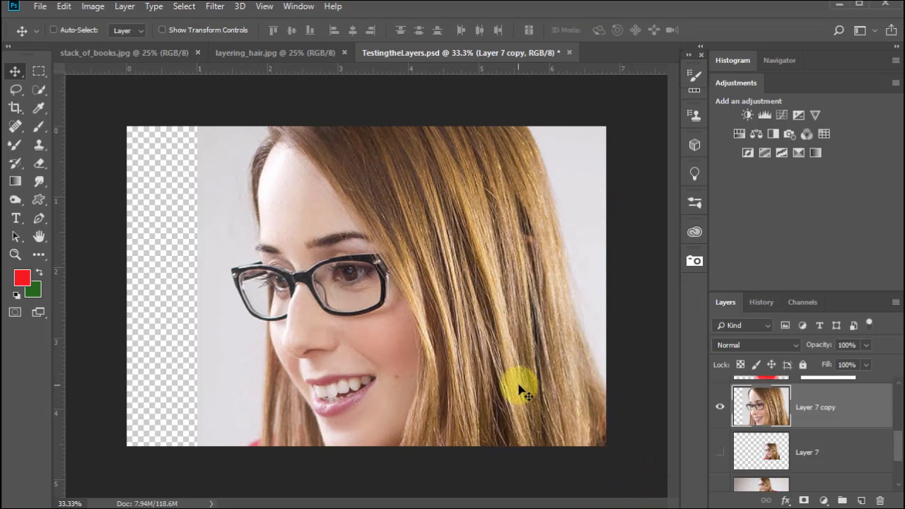
- Shrink the Layer 7 copy with Free Transform to about 3.5% of its size near the canvas centre
key(ctrl+minus)
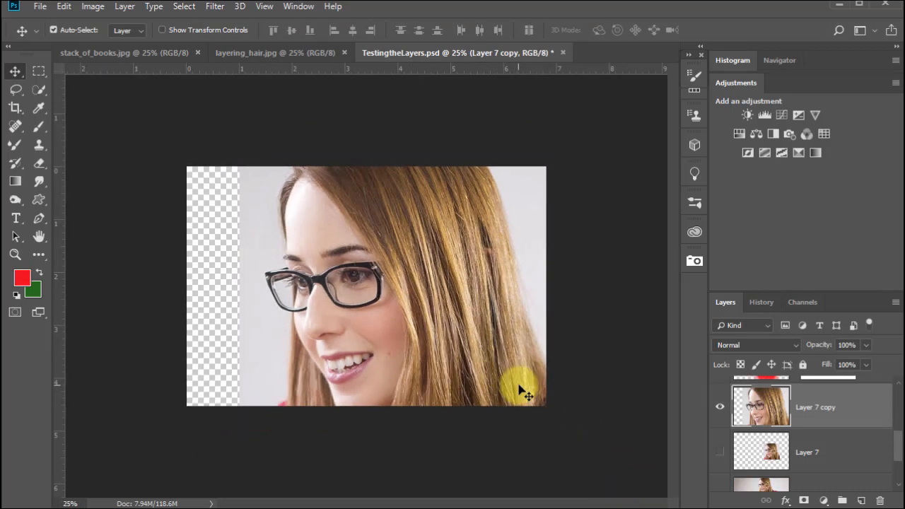
key(ctrl+t)
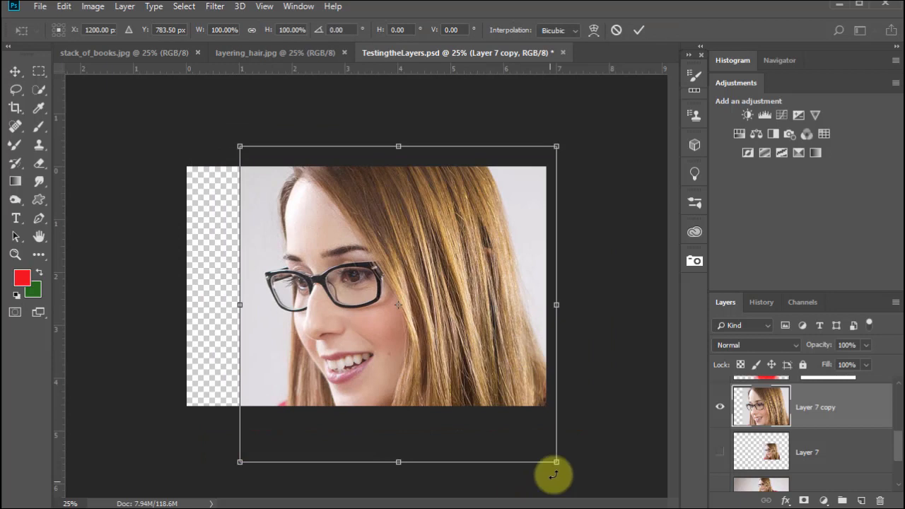
drag(557, 462, 382, 247)
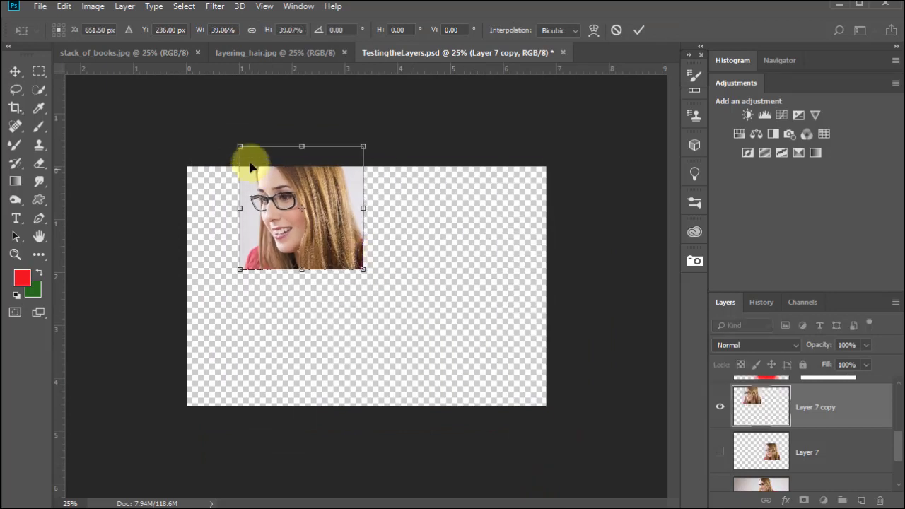
drag(240, 146, 351, 265)
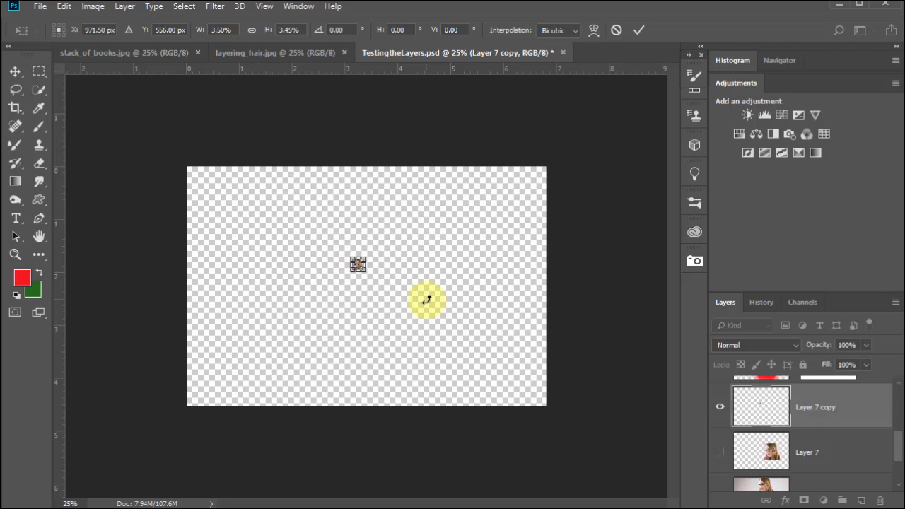
key(Return)
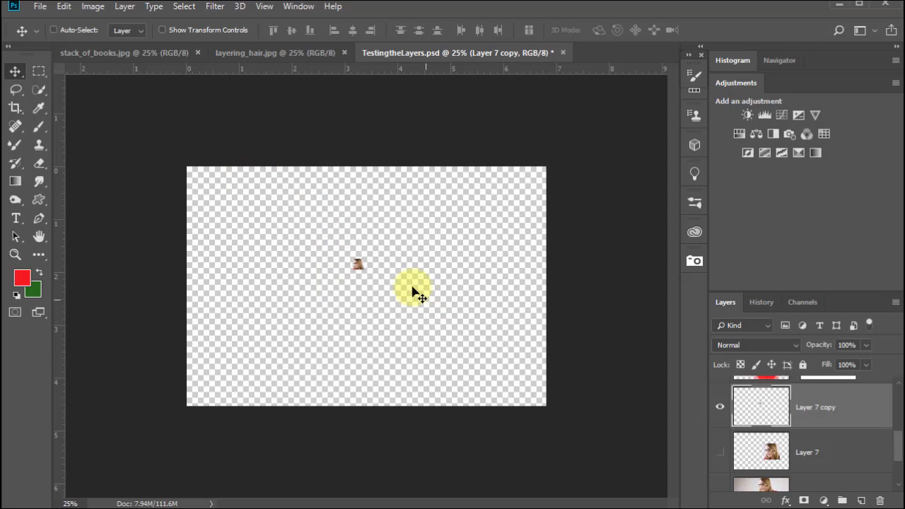
- Examine the shrunken head's image quality at 200% magnification and return to the whole canvas
ctrl+click(356, 259)
ctrl+click(361, 260)
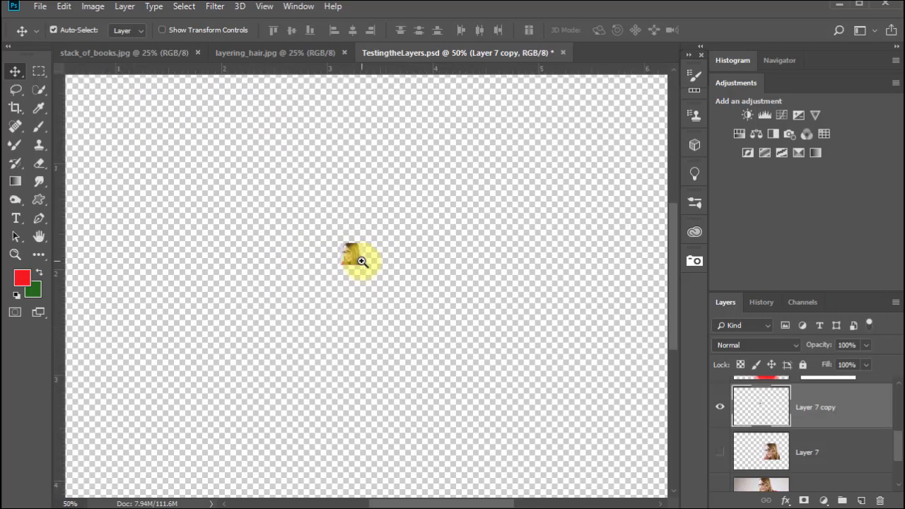
ctrl+click(360, 261)
ctrl+click(360, 260)
ctrl+click(361, 260)
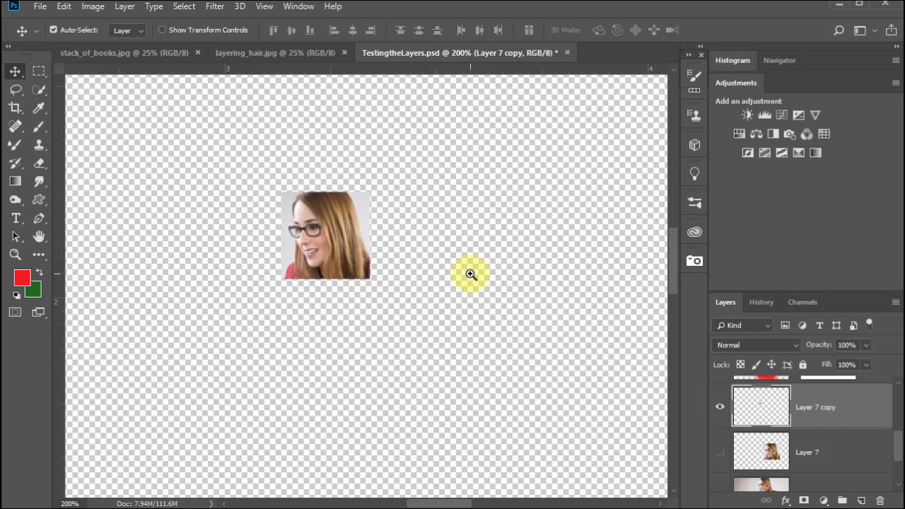
key(ctrl+0)
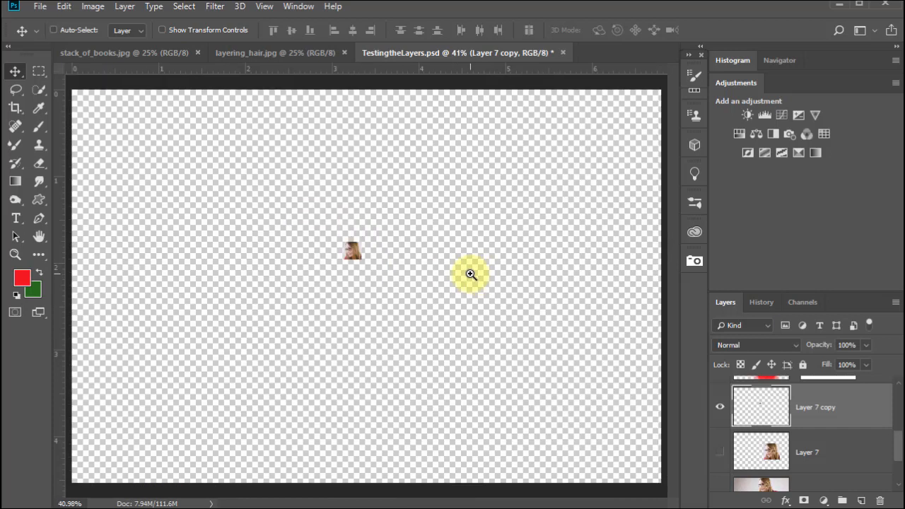
- Enlarge the tiny Layer 7 copy with Free Transform to about 2315%, filling most of the canvas
key(ctrl+t)
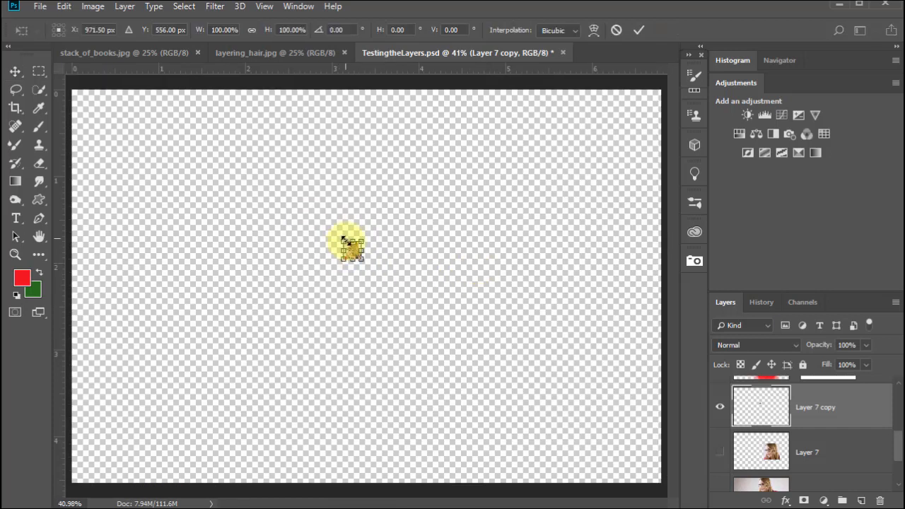
drag(342, 239, 186, 87)
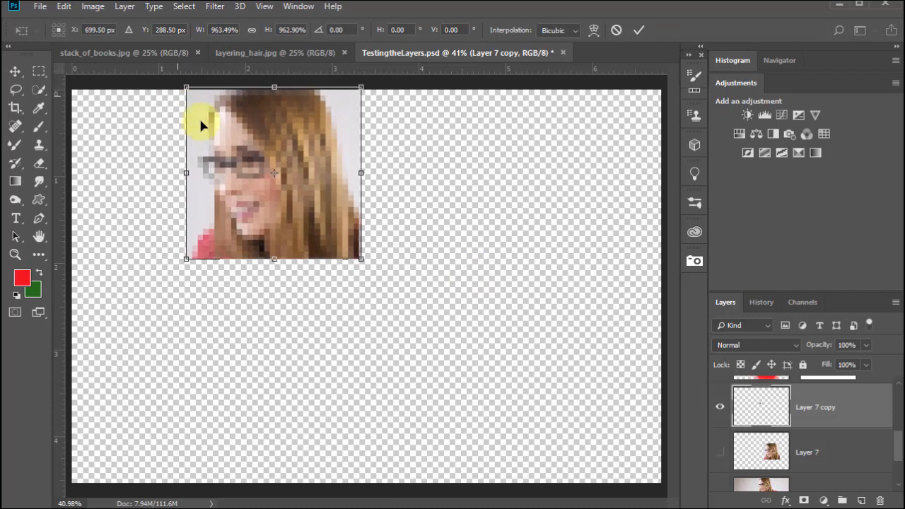
drag(361, 261, 609, 498)
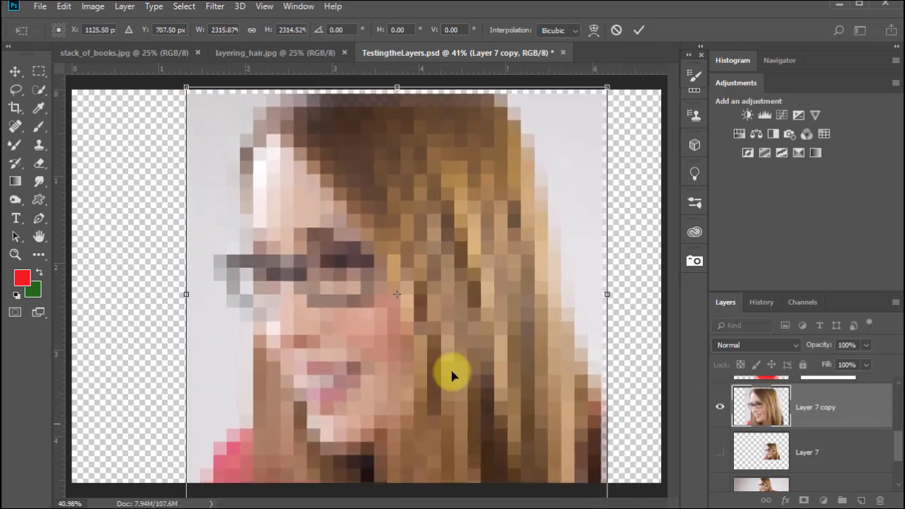
double_click(448, 291)
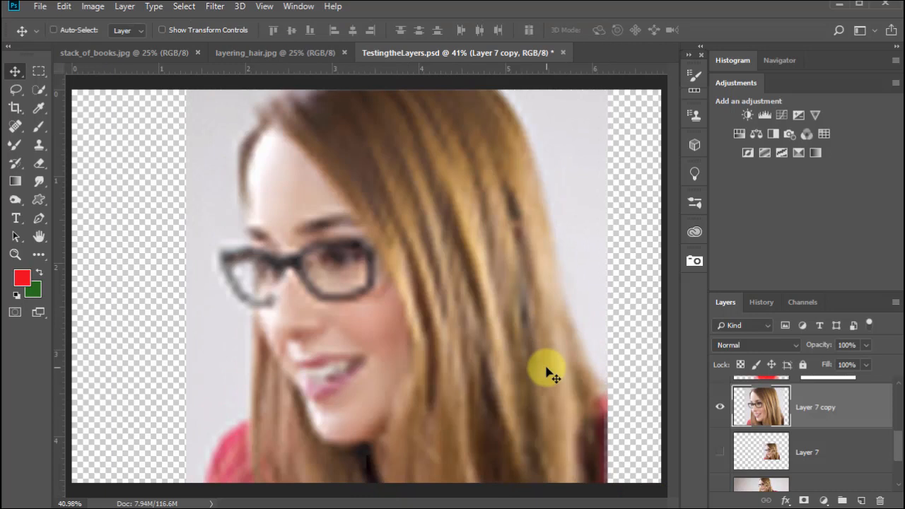
- Hide the Layer 7 copy and show Layer 7 to compare their sharpness, and display the copy again
click(719, 407)
click(722, 450)
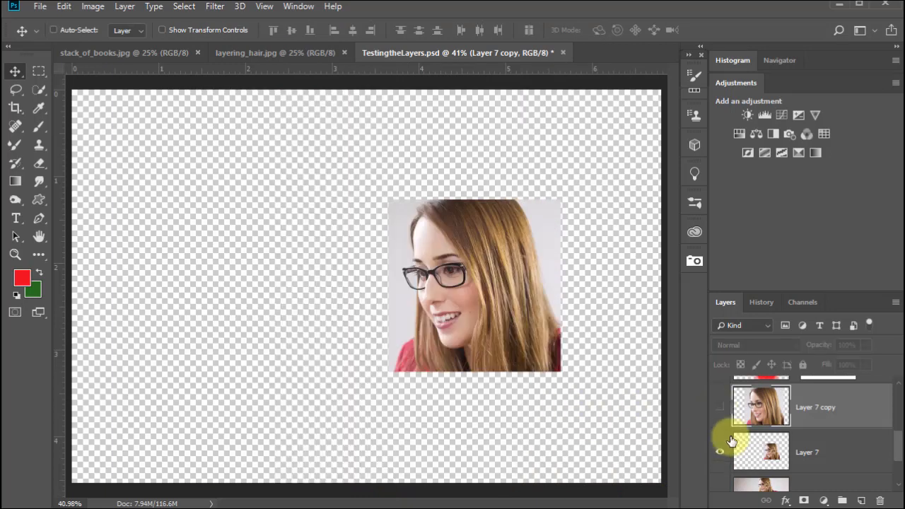
click(720, 407)
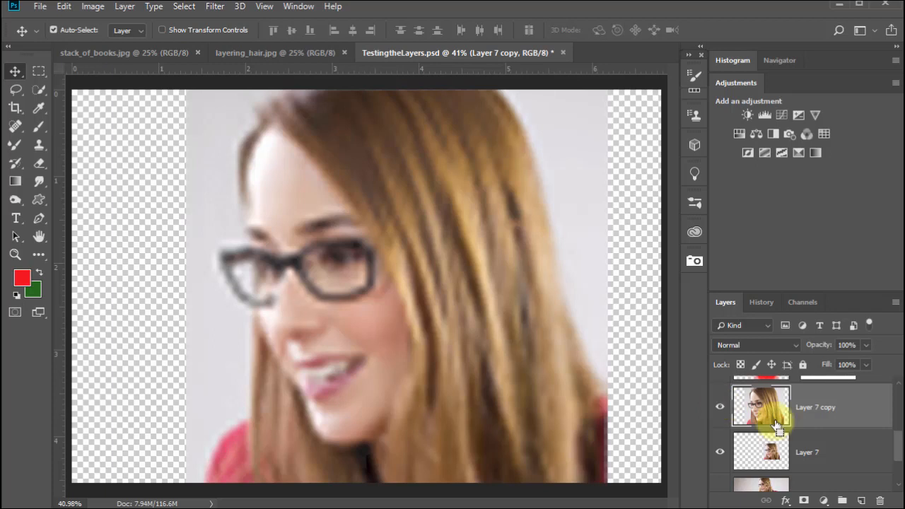
- Shrink the Layer 7 copy with Free Transform to a tiny thumbnail in the left part of the canvas, halfway up
key(ctrl+t)
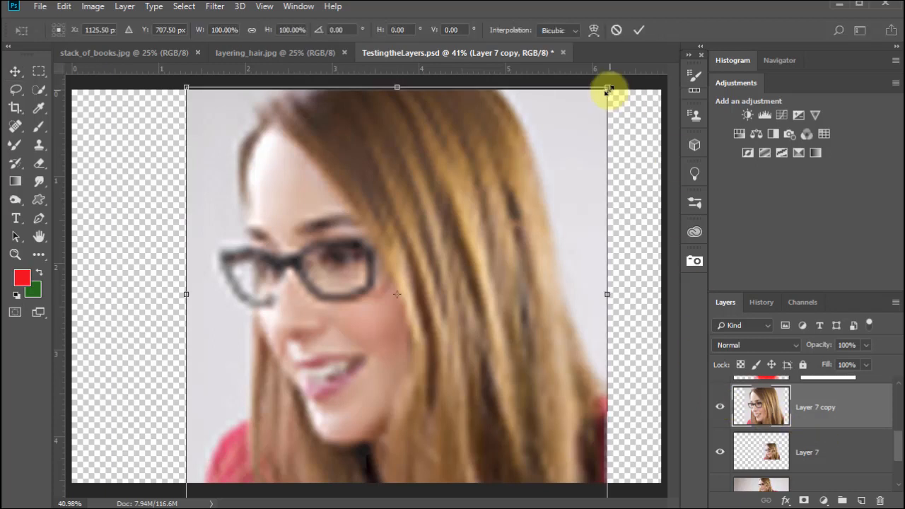
drag(607, 90, 207, 483)
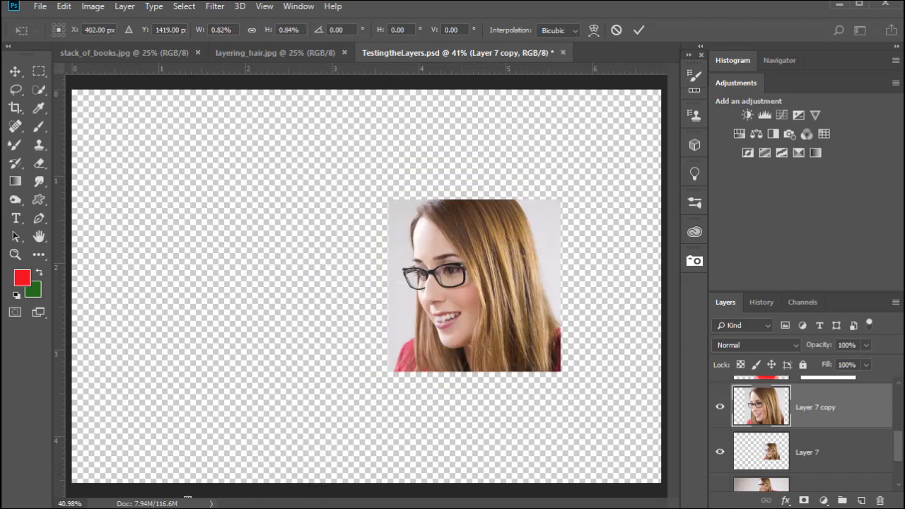
drag(237, 508, 268, 499)
drag(216, 480, 205, 282)
key(Return)
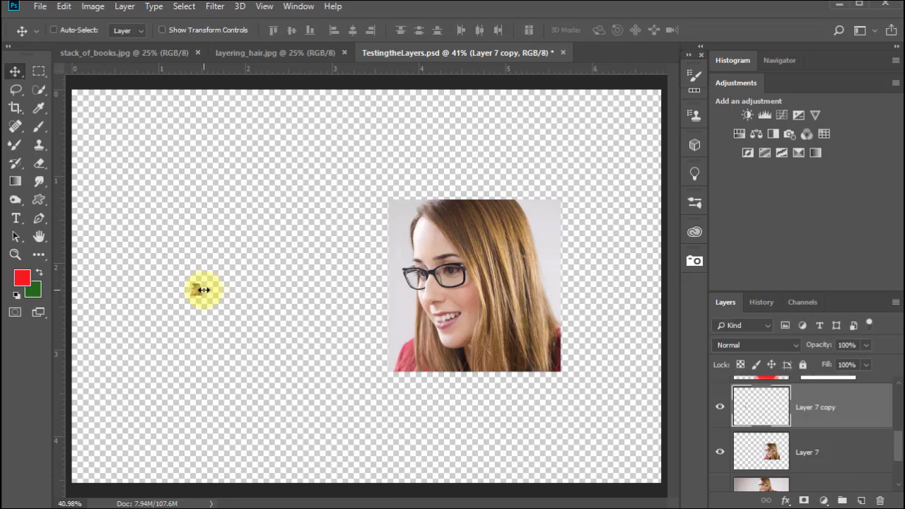
- Enlarge the tiny Layer 7 copy with Free Transform to about 3400% wide and 3300% high, covering most of the canvas
key(ctrl+t)
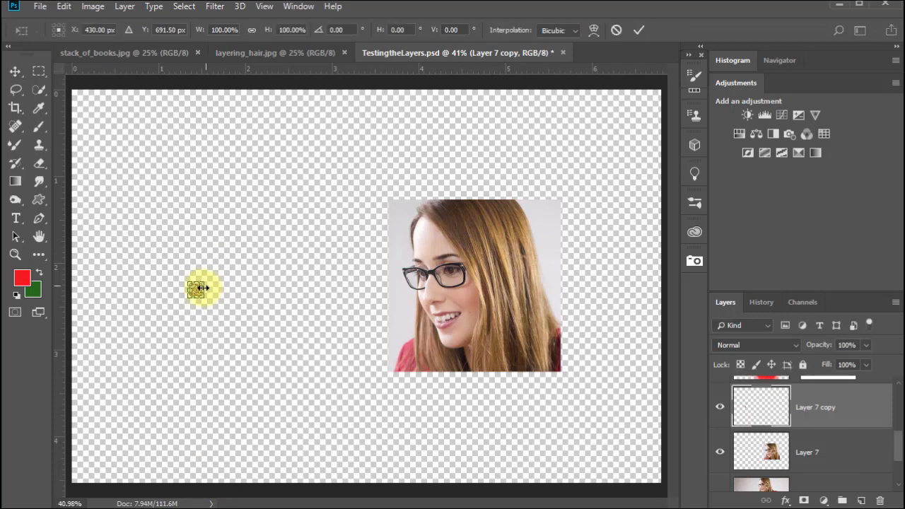
drag(201, 282, 361, 131)
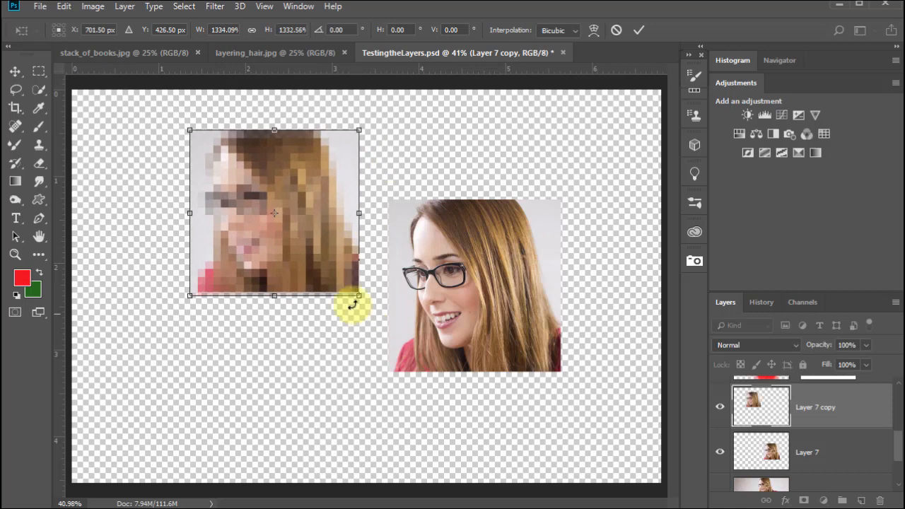
drag(359, 291, 567, 495)
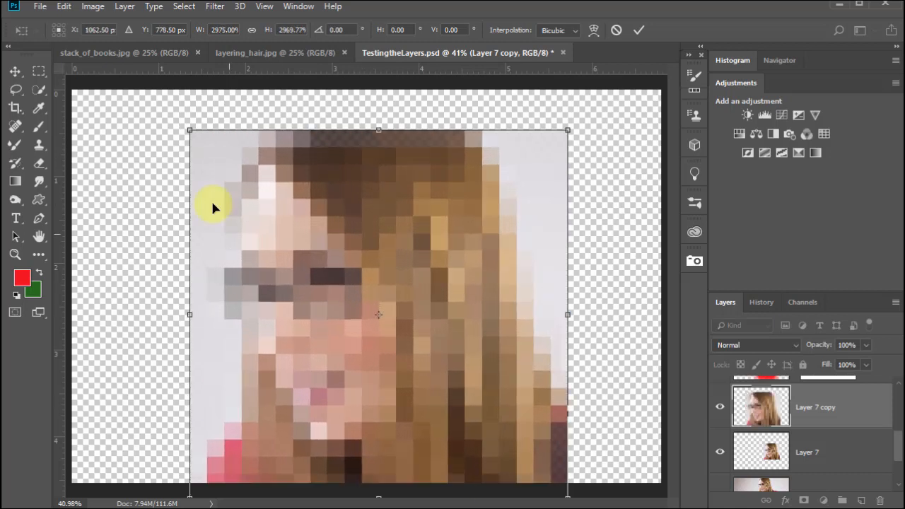
drag(189, 132, 135, 76)
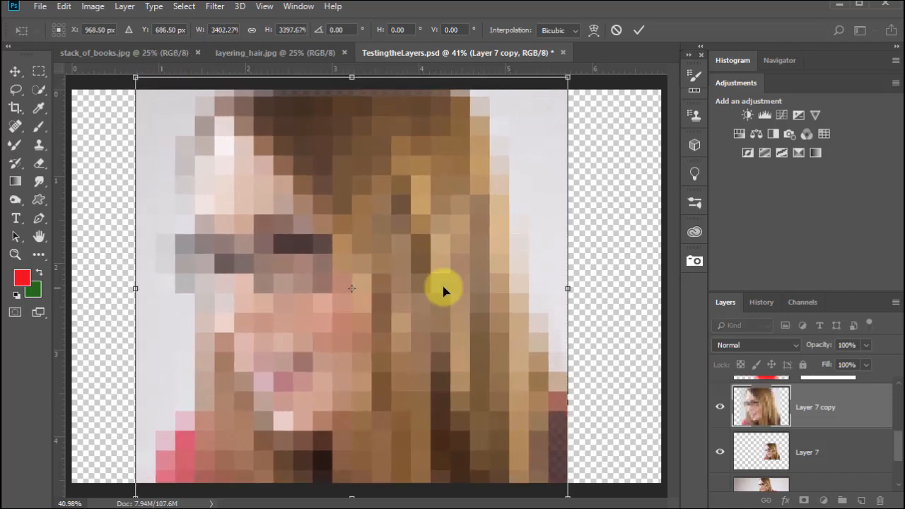
key(Return)
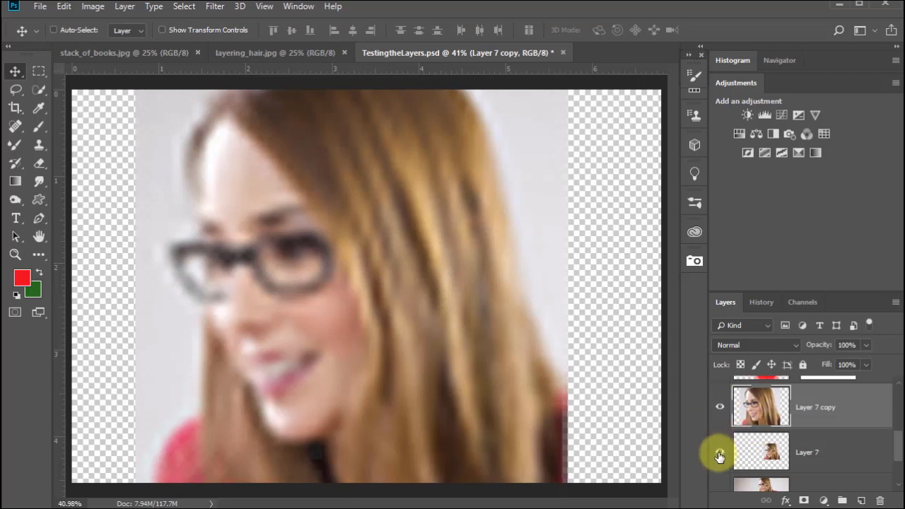
- Move Layer 7 to the canvas's right edge and the Layer 7 copy to its left edge, placing them side by side
click(768, 455)
drag(428, 283, 558, 293)
drag(426, 289, 339, 285)
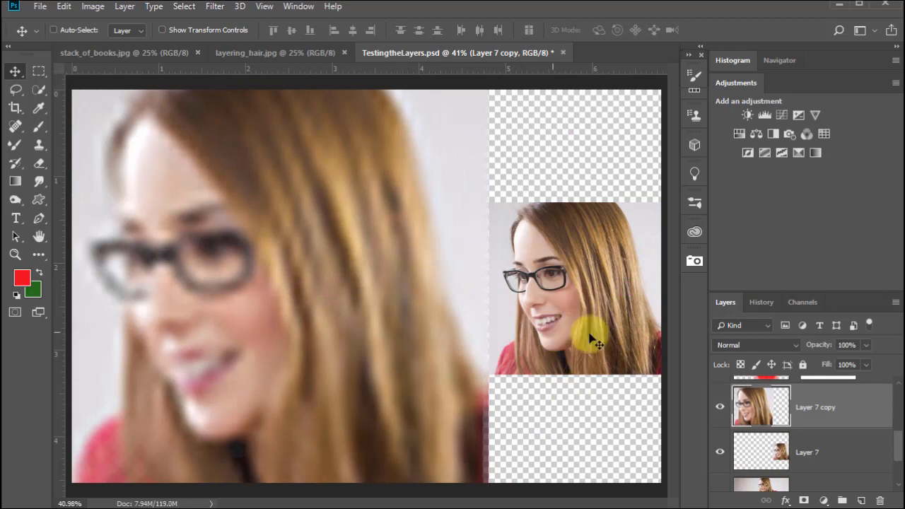
- Convert Layer 7 to a Smart Object and hide the Layer 7 copy
scroll(896, 456, down, 1)
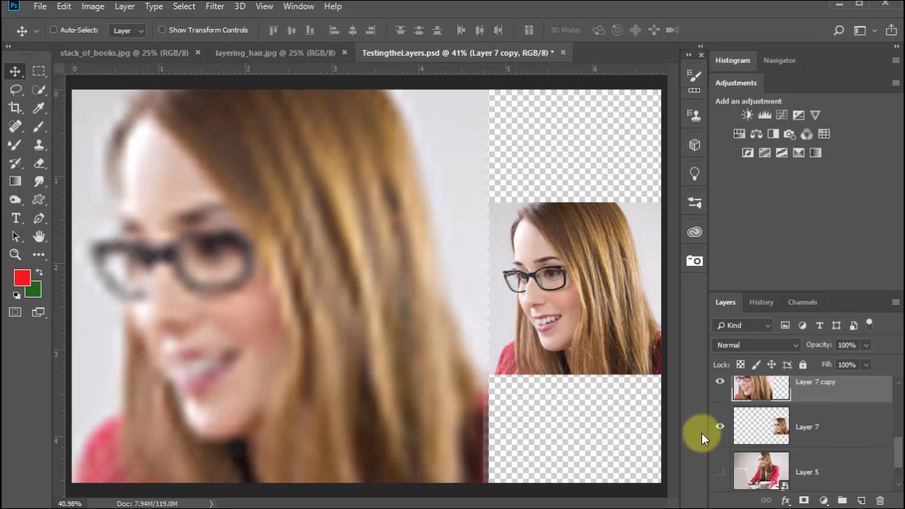
scroll(896, 467, down, 2)
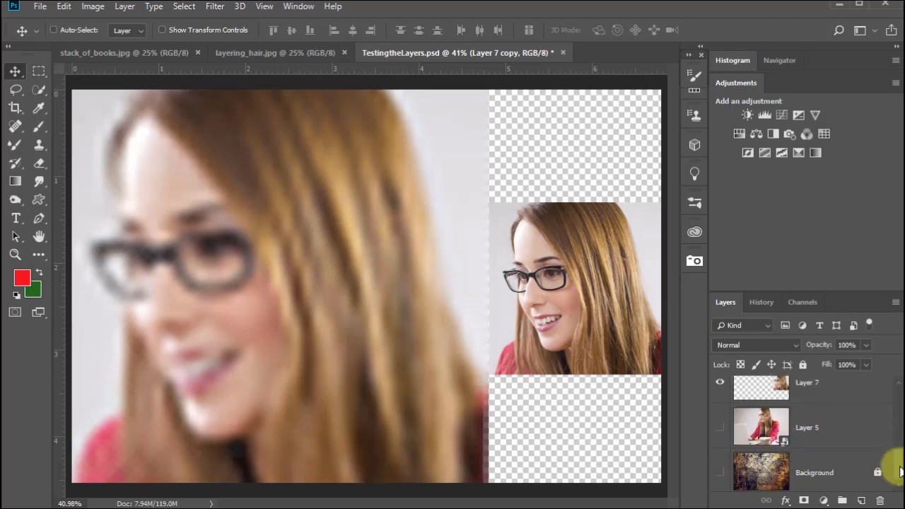
scroll(889, 453, up, 3)
click(773, 447)
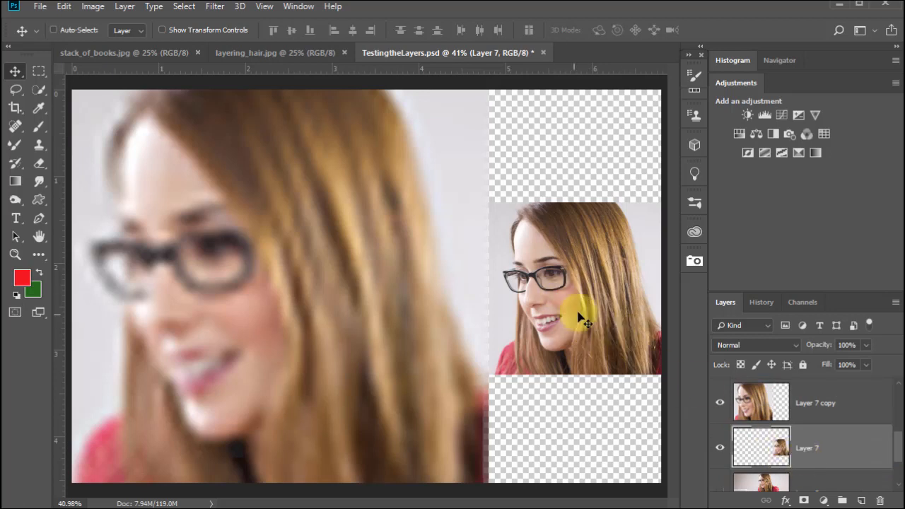
right_click(807, 447)
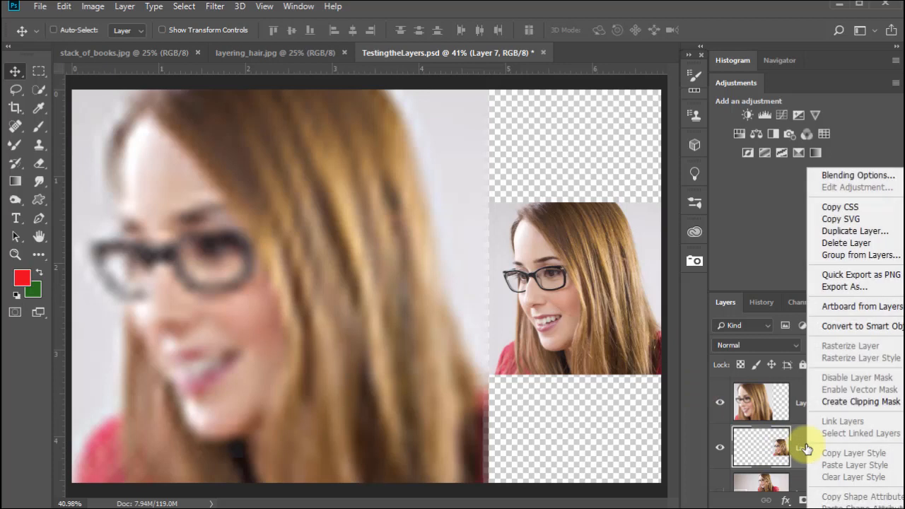
click(864, 326)
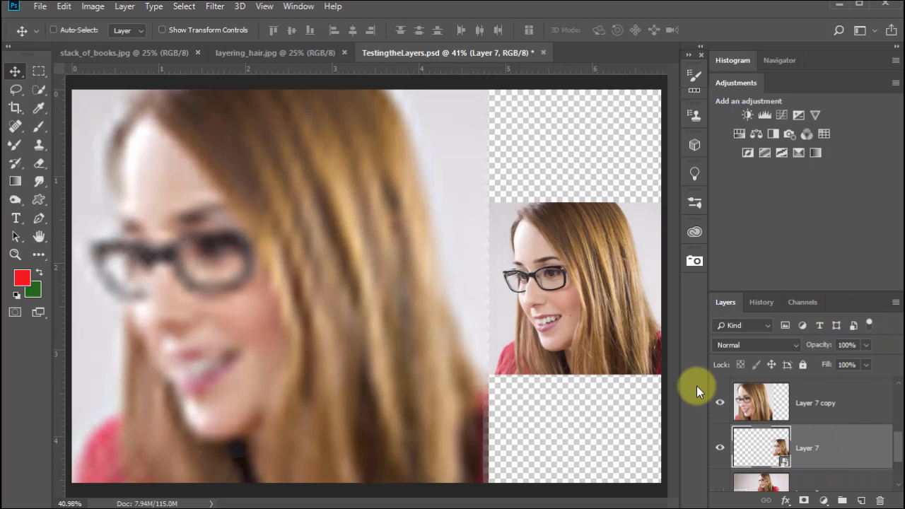
click(719, 403)
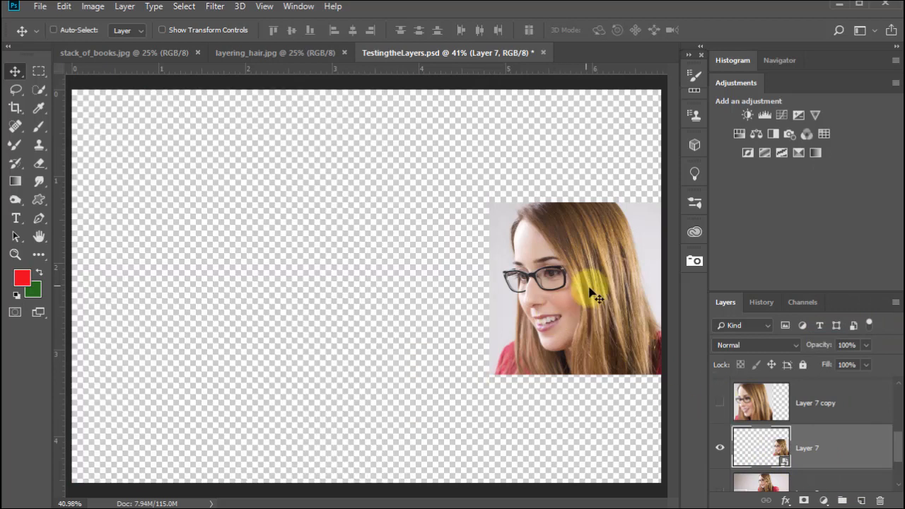
- Move the Layer 7 smart object to the left part of the canvas and enlarge it with Free Transform to about 266%
drag(580, 289, 267, 262)
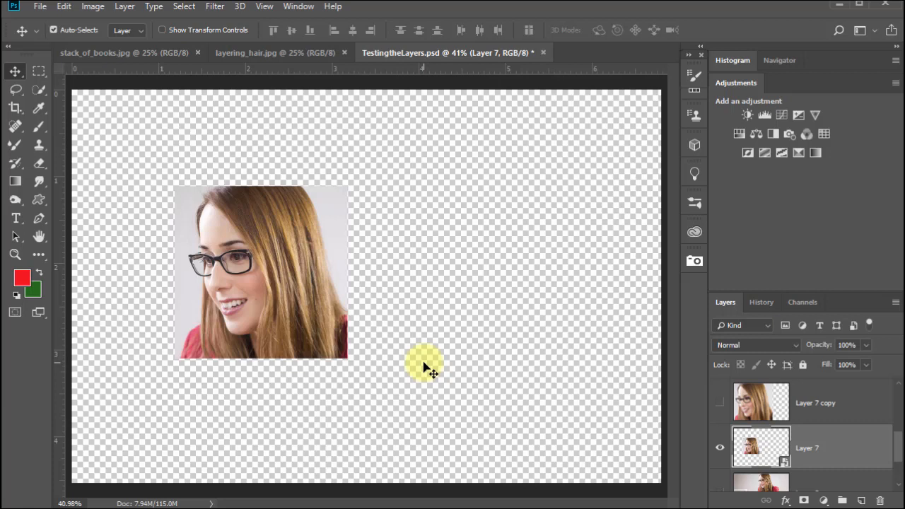
key(ctrl+t)
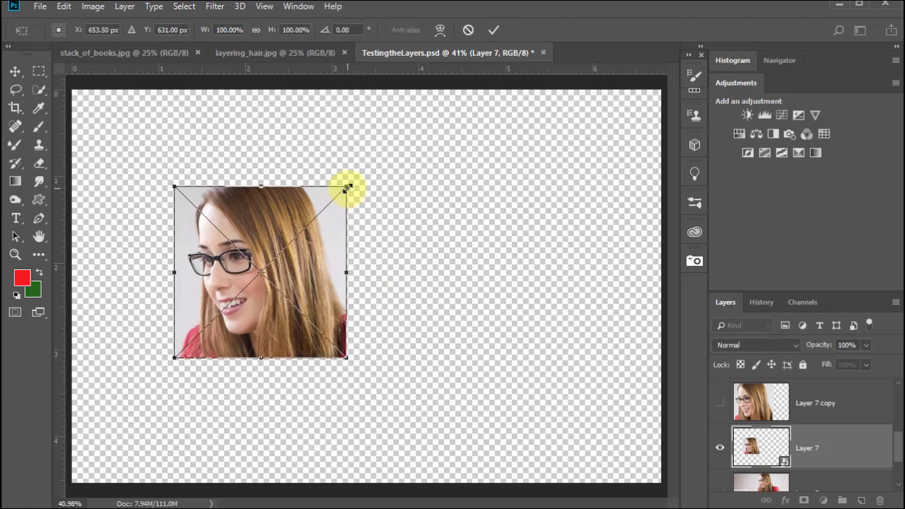
drag(347, 188, 446, 87)
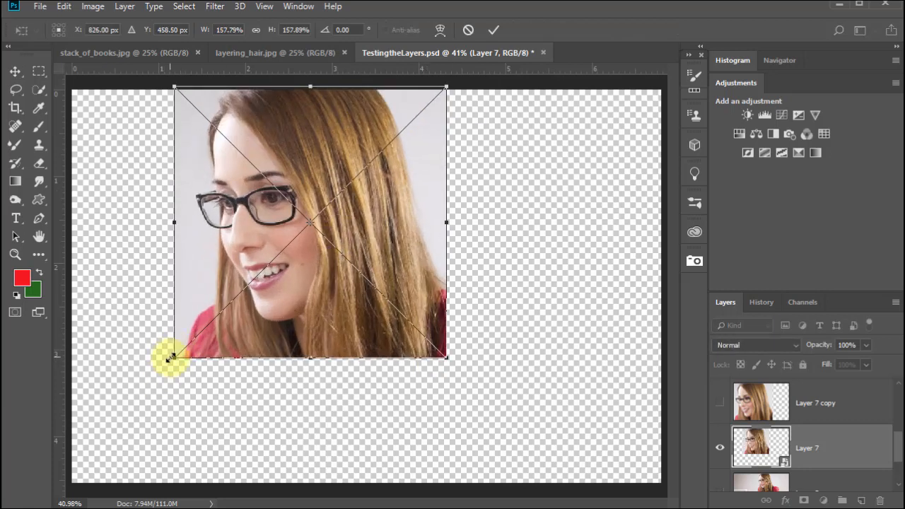
drag(170, 357, 32, 506)
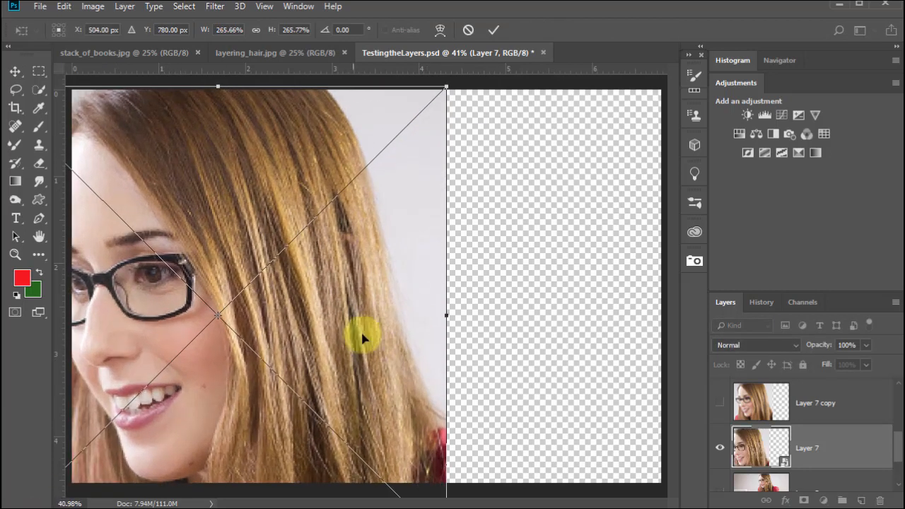
key(Return)
key(ctrl)
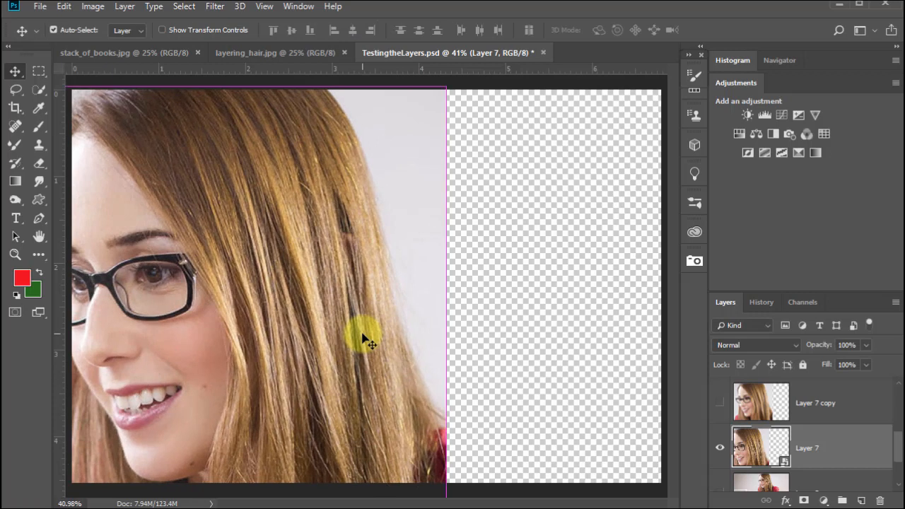
key(ctrl+t)
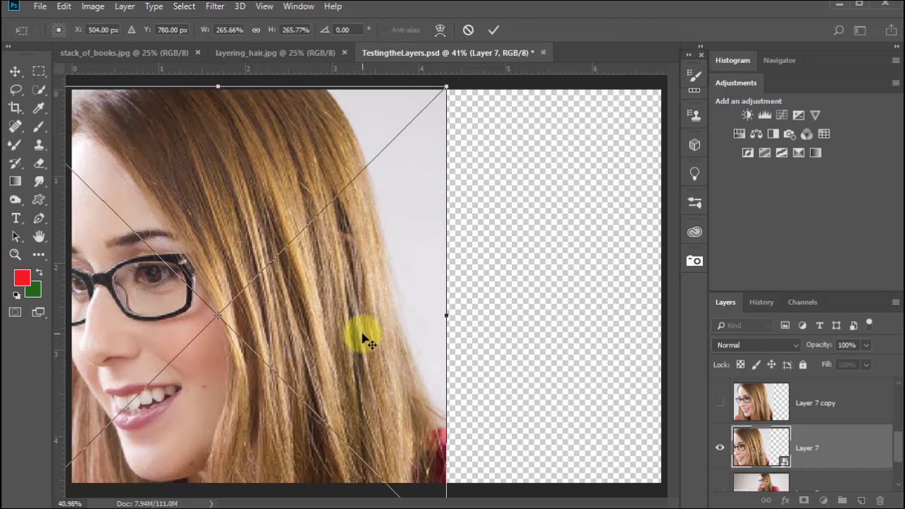
scroll(364, 339, down, 2)
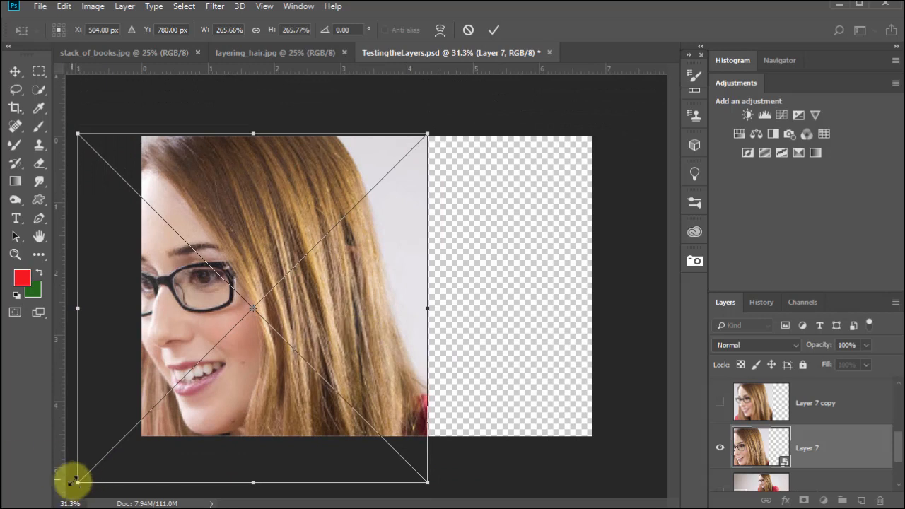
drag(78, 482, 419, 190)
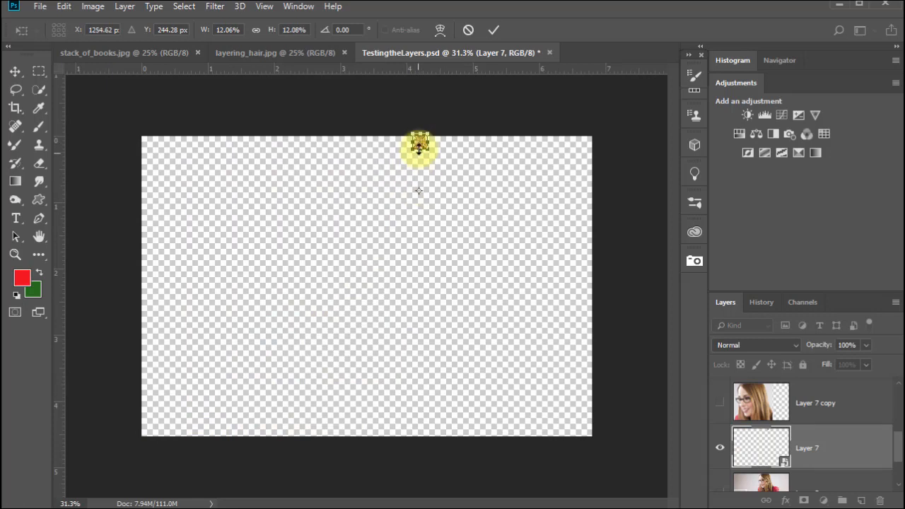
drag(421, 145, 421, 151)
key(Escape)
- Shrink the Layer 7 smart object with Free Transform to about 8.9% wide and 8.7% high near the canvas centre
key(ctrl+t)
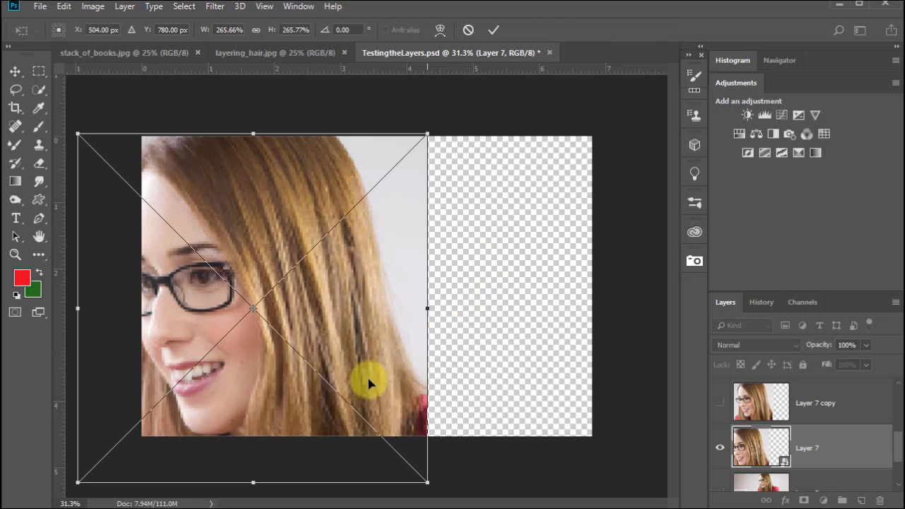
drag(78, 482, 364, 260)
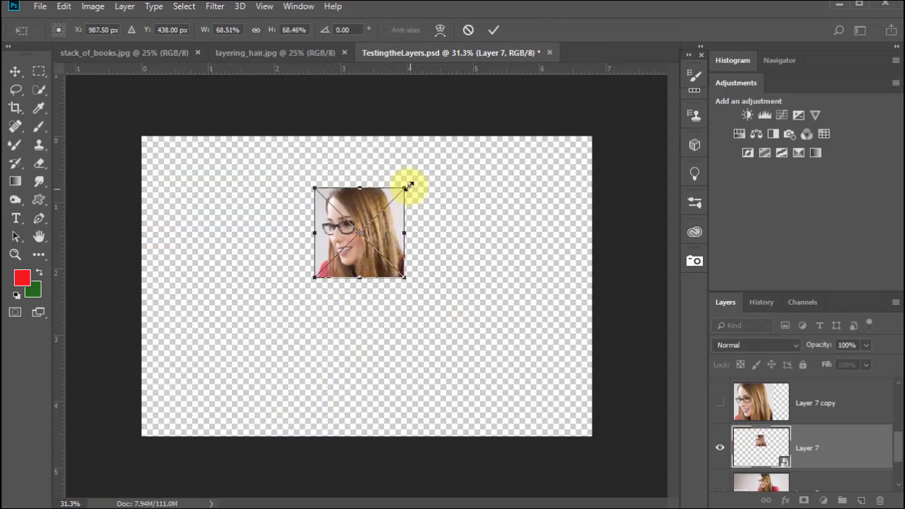
drag(405, 188, 325, 270)
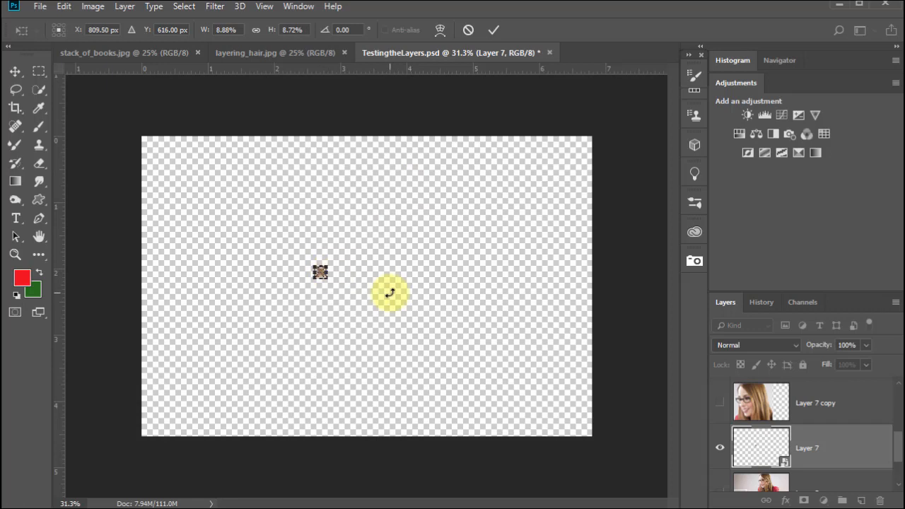
key(Return)
- Enlarge the tiny Layer 7 smart object with Free Transform to about 264% wide and 260% high
key(ctrl+t)
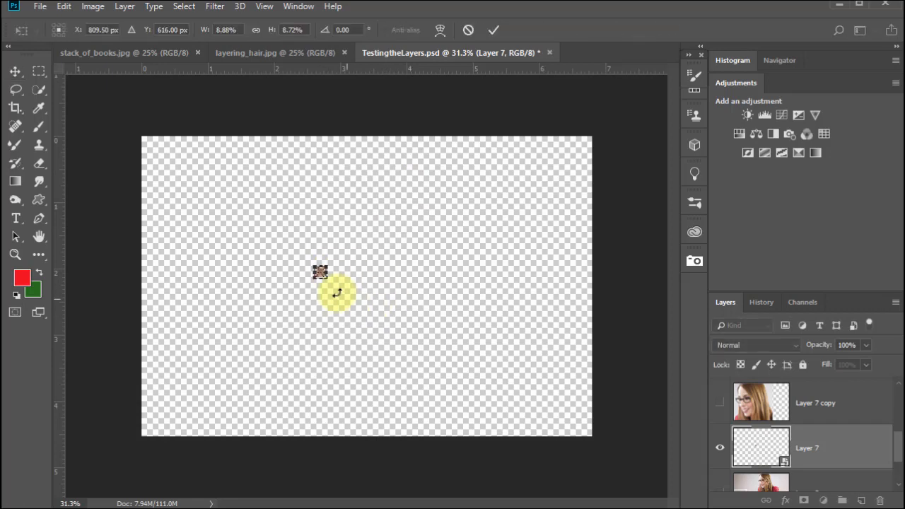
drag(329, 268, 438, 157)
drag(316, 277, 165, 424)
drag(436, 156, 513, 85)
key(Return)
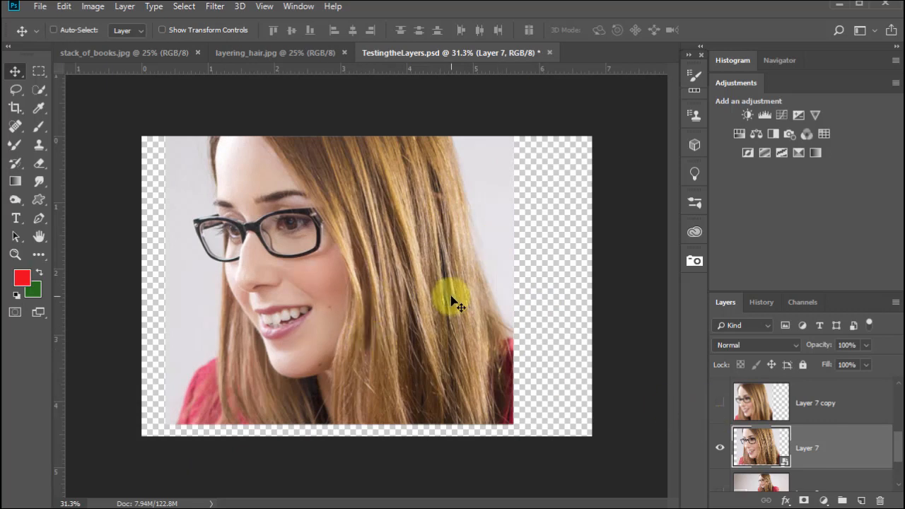
- Shrink Layer 7 to about 8.7% near the canvas's lower-right corner and scale it back up to about 268% wide and 263% high
key(ctrl+t)
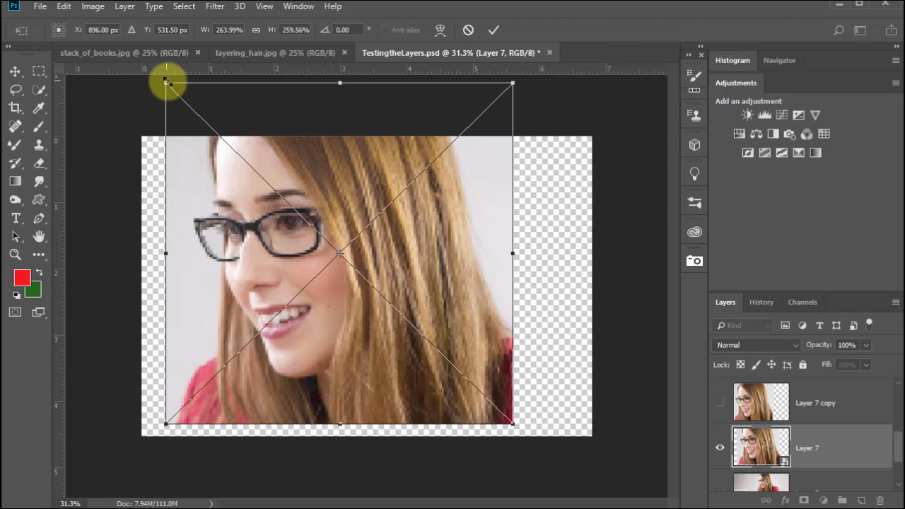
drag(165, 84, 506, 422)
key(Return)
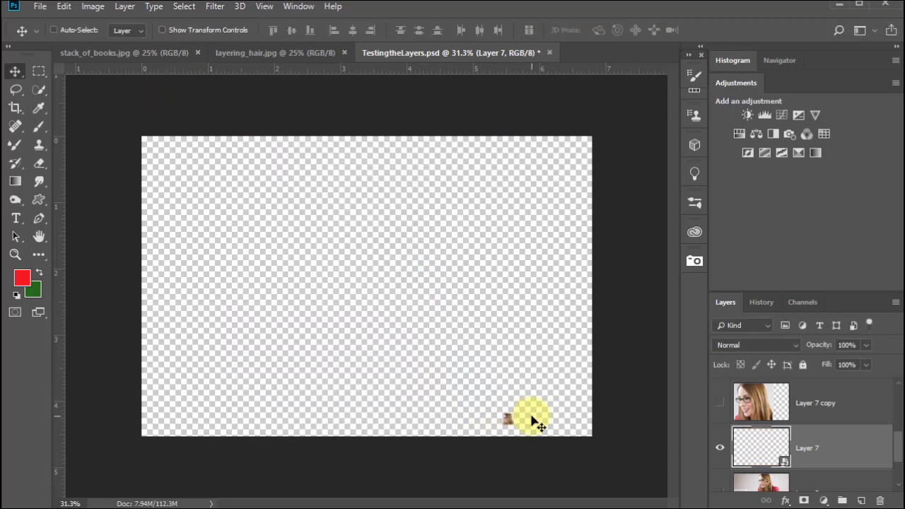
key(ctrl+t)
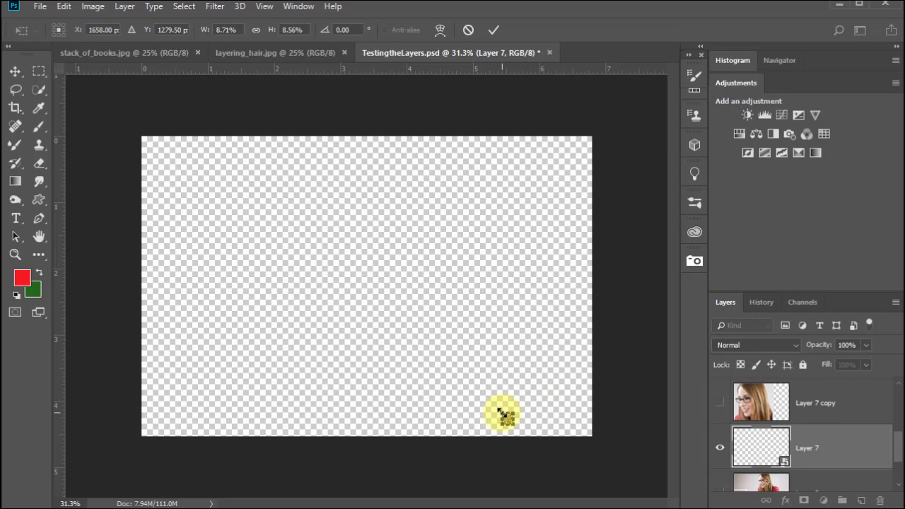
drag(501, 415, 167, 68)
key(Return)
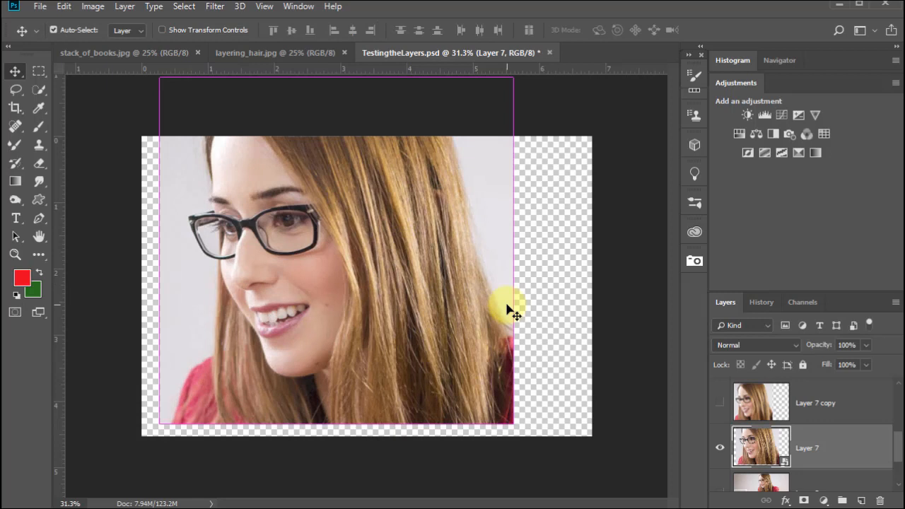
- Shrink the Layer 7 smart object to about 8.5% wide and 8.4% high, anchored at its lower-right corner
key(ctrl+t)
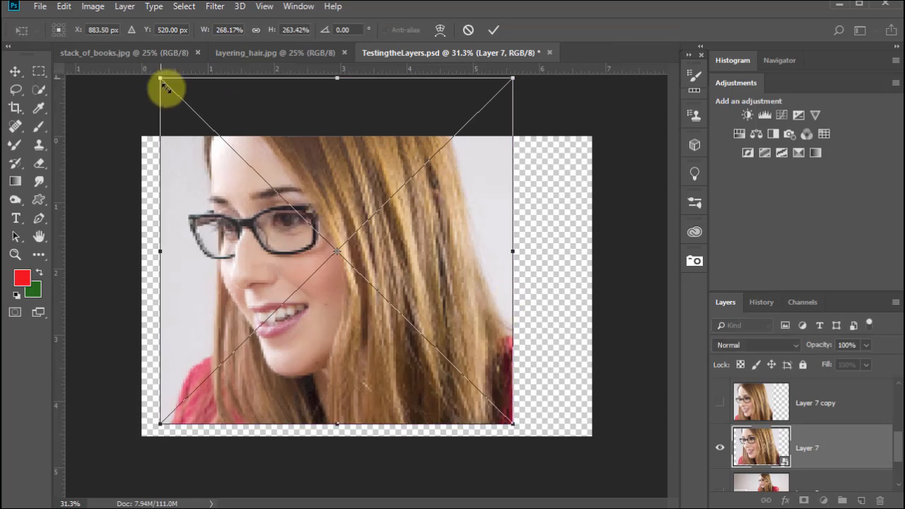
drag(166, 83, 506, 420)
key(ctrl+plus)
key(Return)
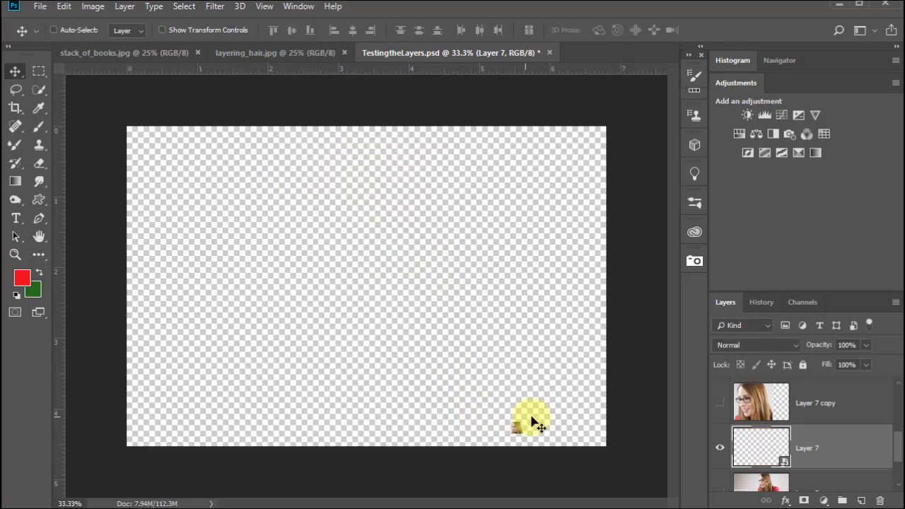
- Scale the tiny Layer 7 smart object back up to nearly fill the canvas and move it toward the canvas's right side
key(ctrl+t)
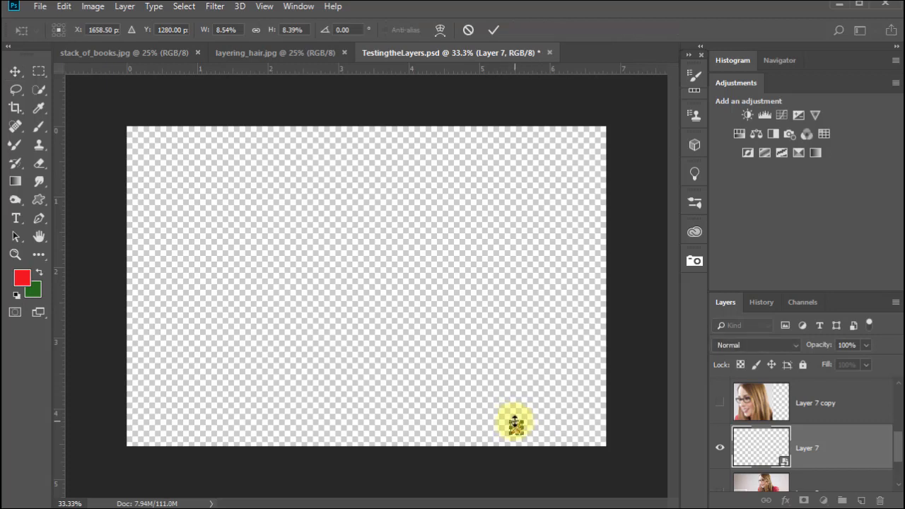
drag(508, 422, 124, 41)
key(Return)
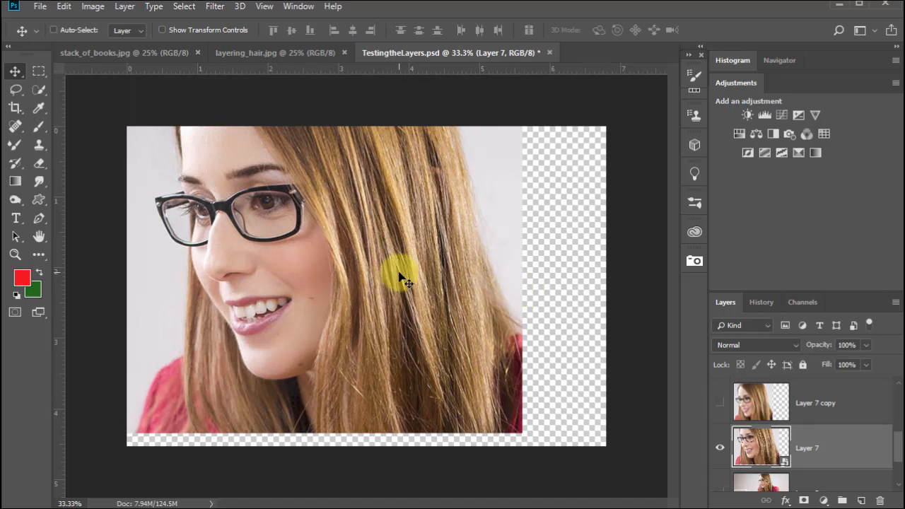
drag(394, 262, 587, 313)
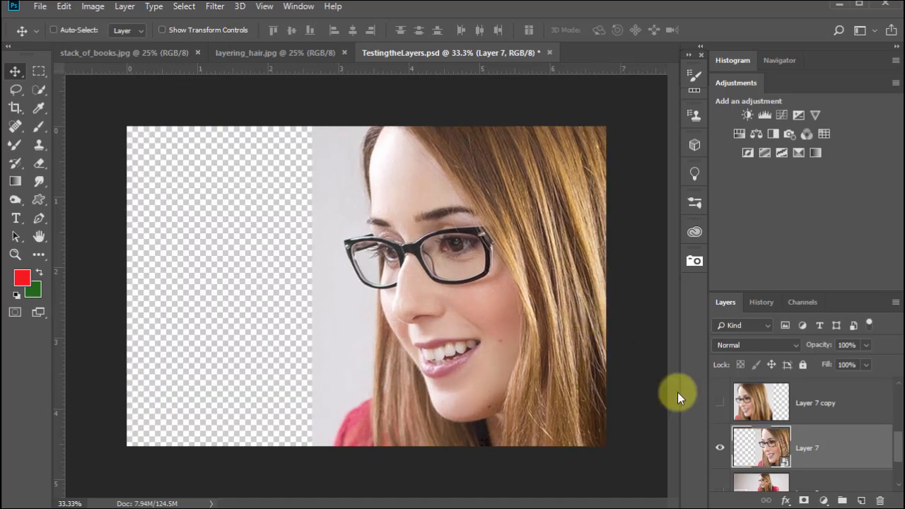
- Briefly show Layer 7 copy for comparison, hide it again, and shift Layer 7 left so the whole face sits on the canvas
click(720, 403)
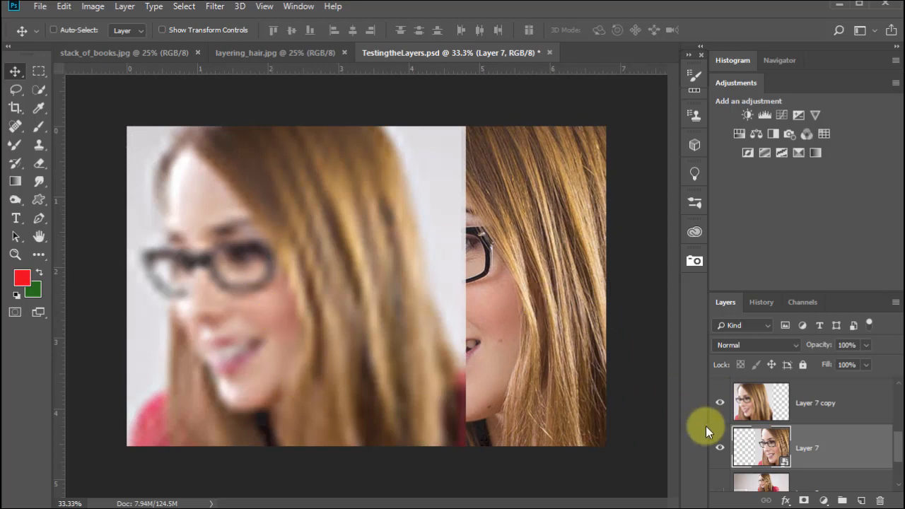
click(718, 410)
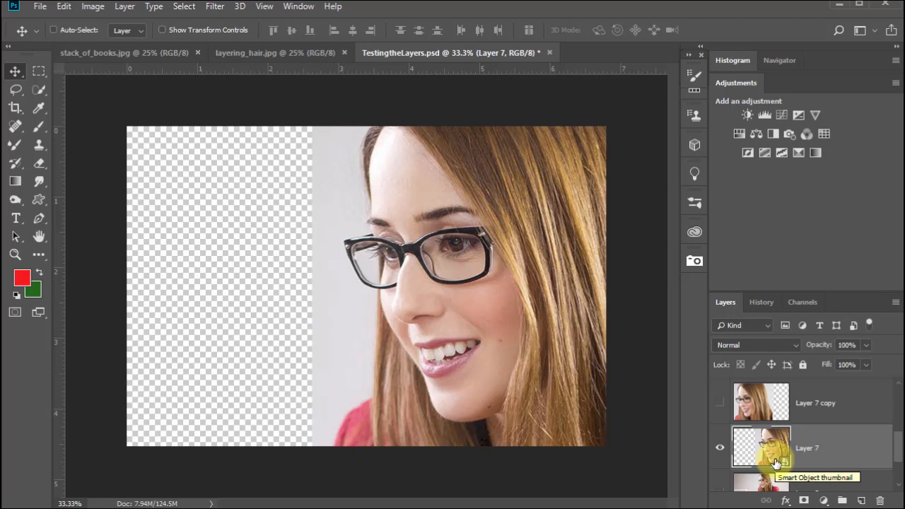
drag(480, 290, 408, 297)
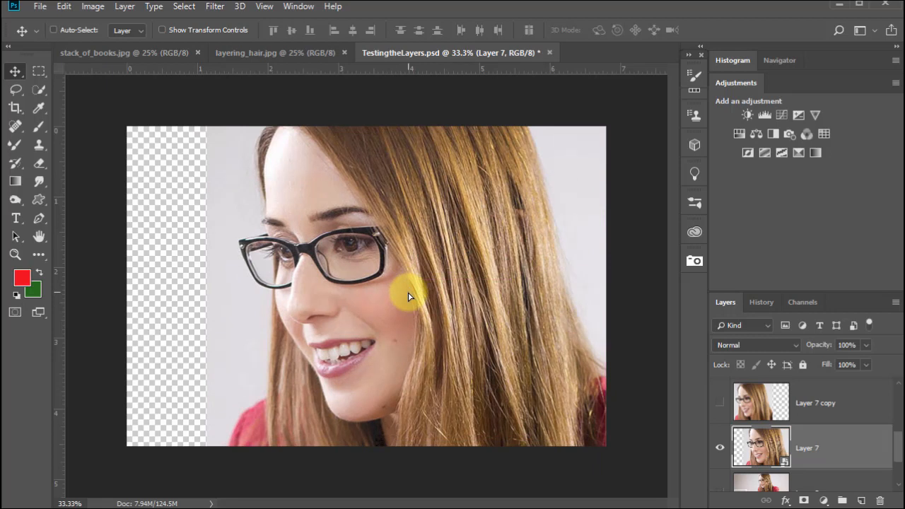
- View the Layer 7 smart object's source contents, close them, and compare the smart object with Layer 7 copy by temporarily showing the copy
double_click(771, 451)
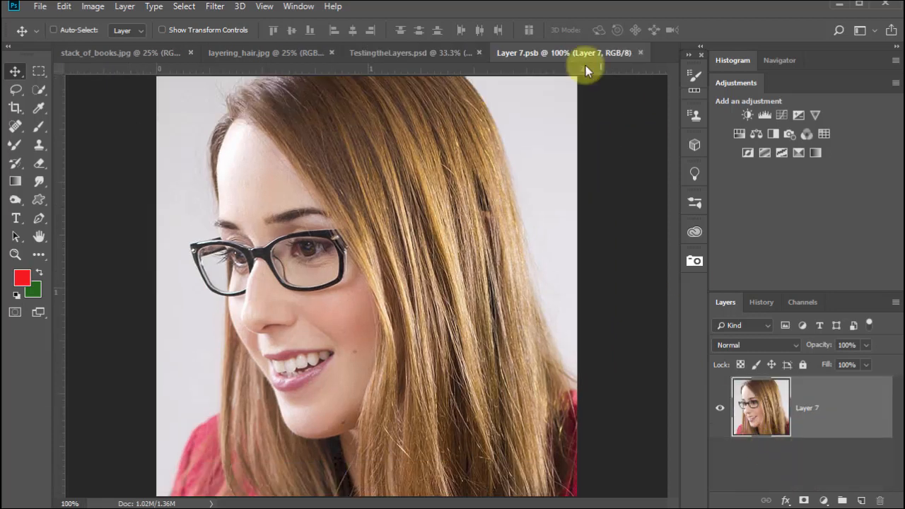
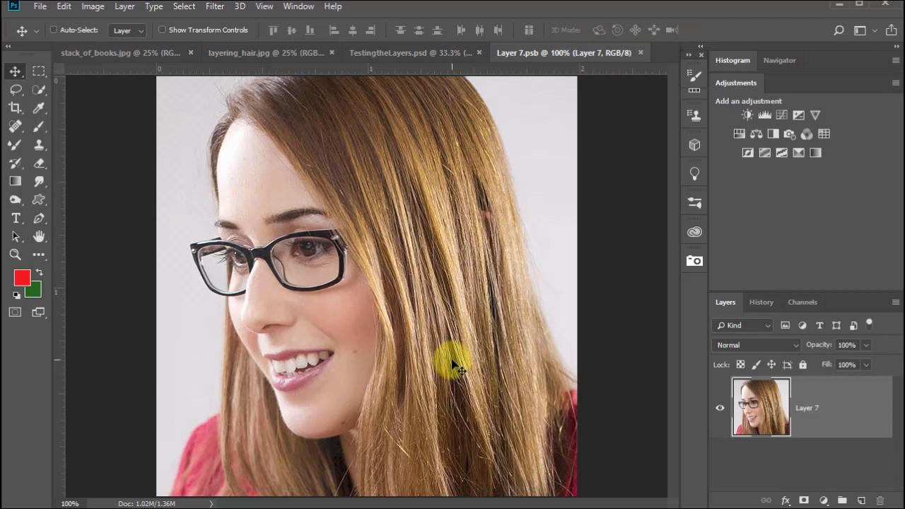
click(639, 54)
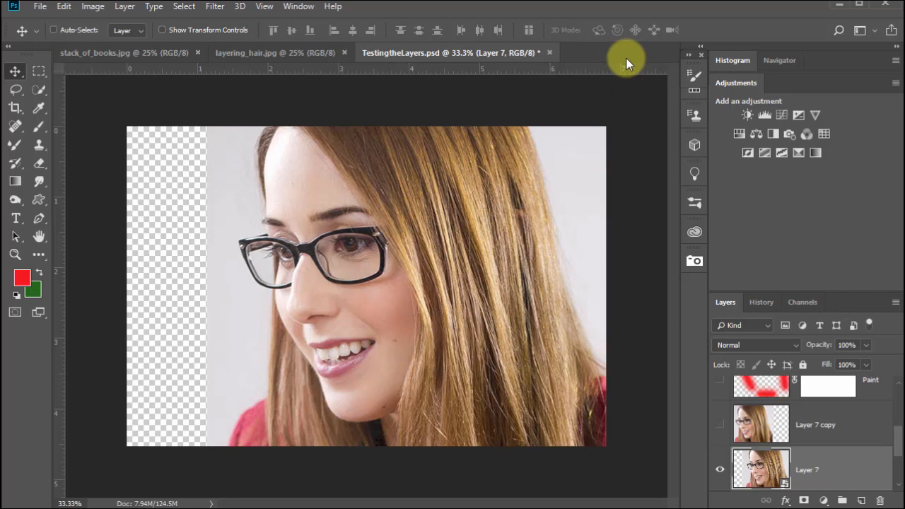
click(721, 426)
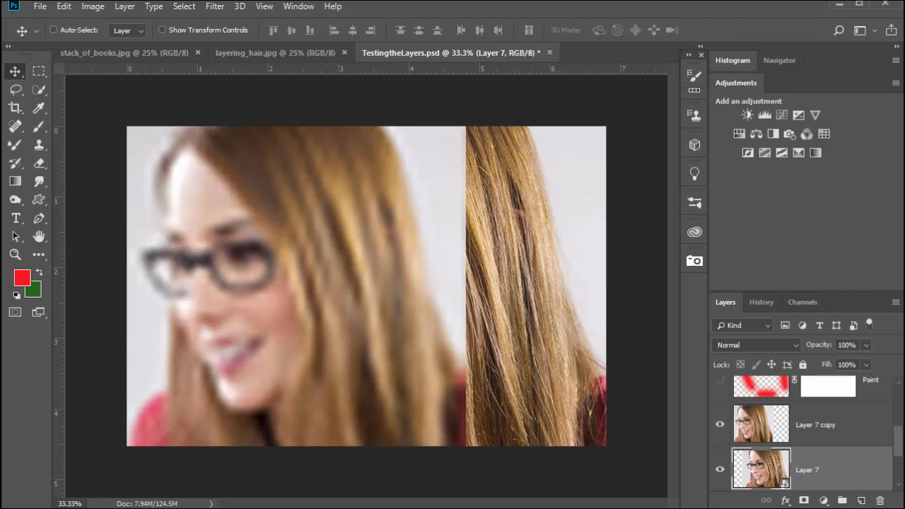
click(720, 425)
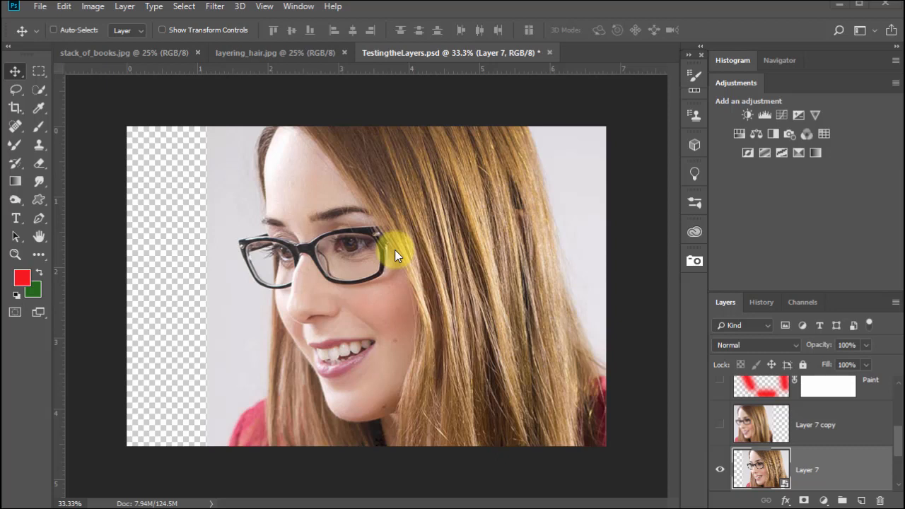
- Start a Camera Raw Filter on Layer 7 with Temperature +1, Tint +19 and Exposure +0.10
click(216, 8)
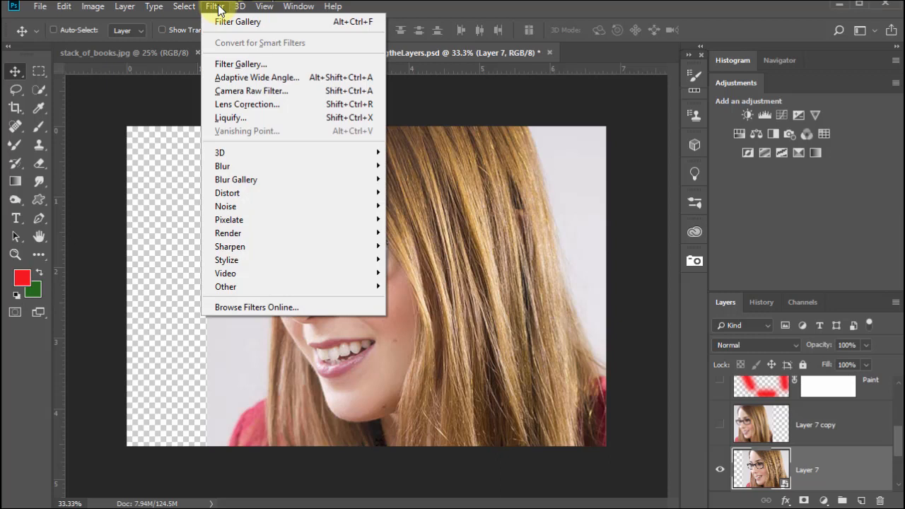
click(305, 90)
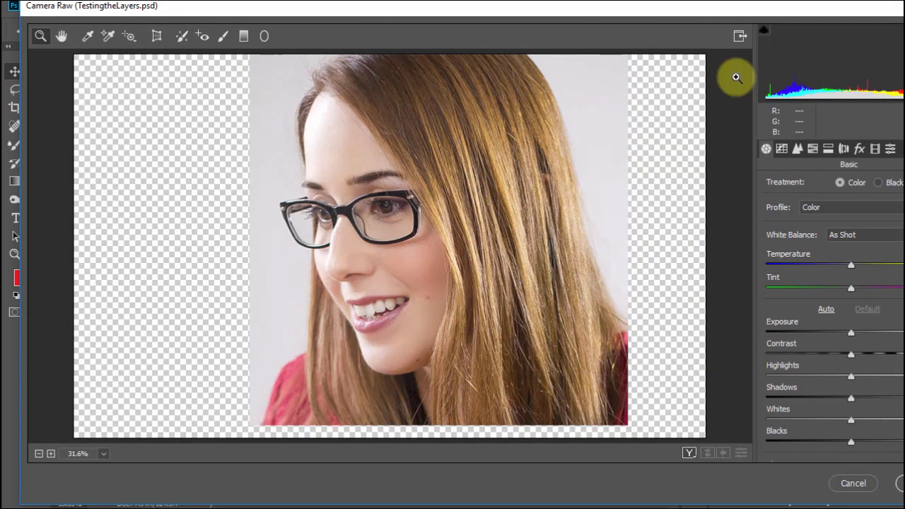
drag(659, 6, 641, 7)
drag(904, 500, 900, 505)
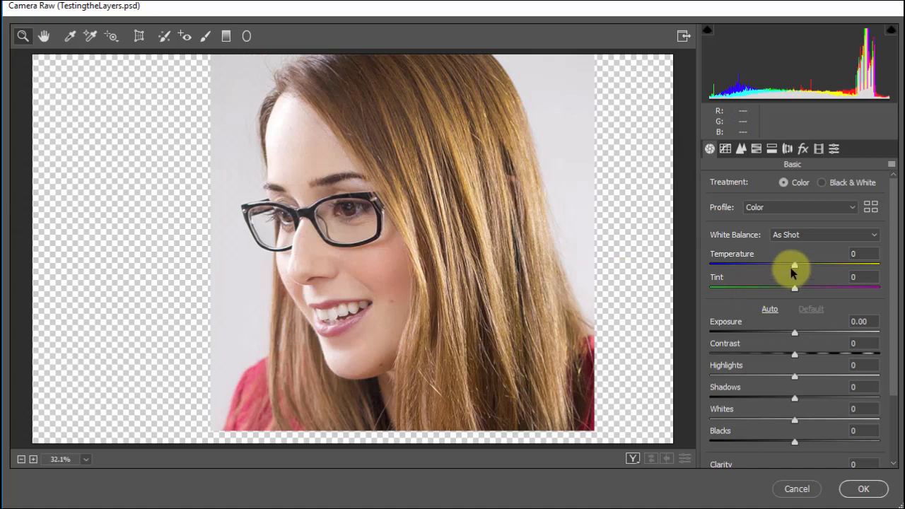
drag(795, 267, 812, 296)
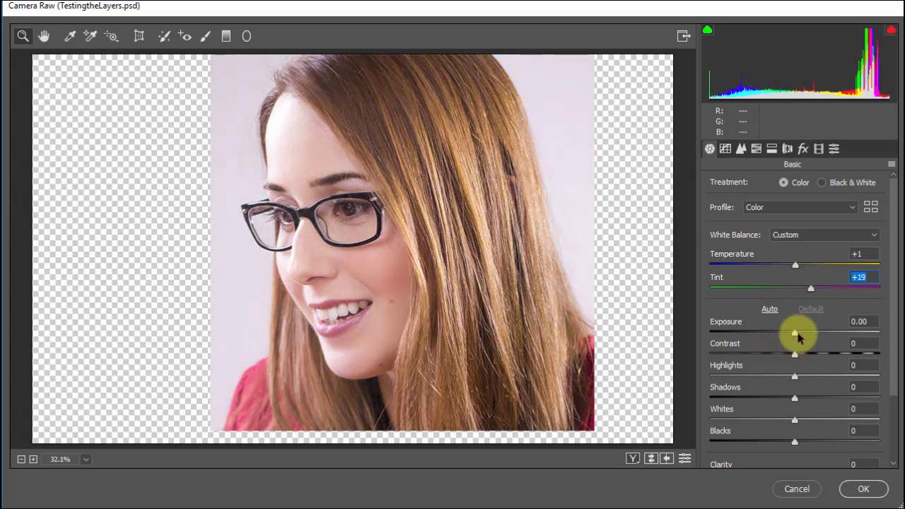
drag(797, 337, 798, 344)
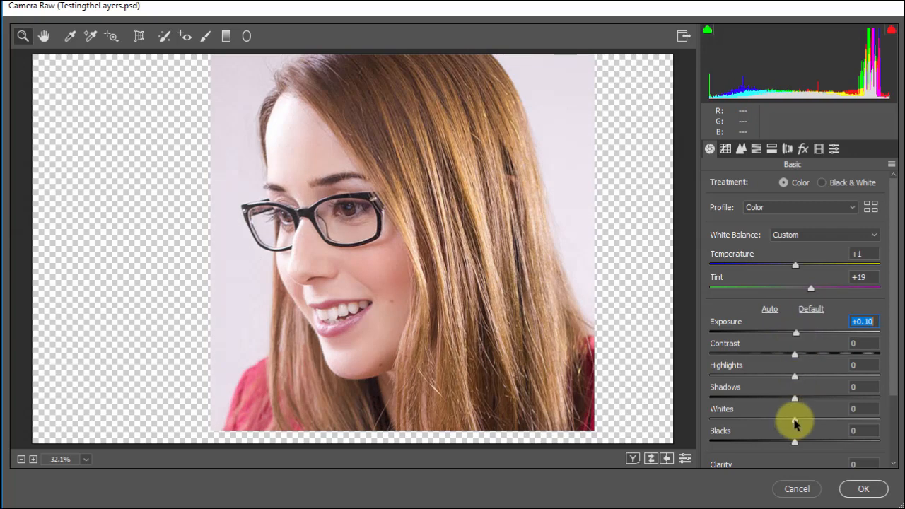
- Set the Camera Raw Whites to +11 and Blacks to -23
mouse_move(794, 423)
mouse_down()
mouse_move(812, 420)
mouse_move(788, 418)
mouse_up()
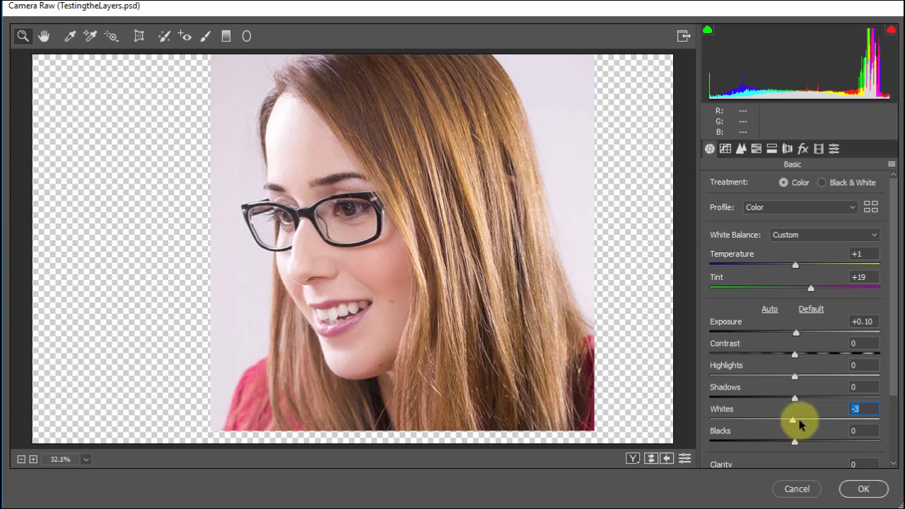
key(alt)
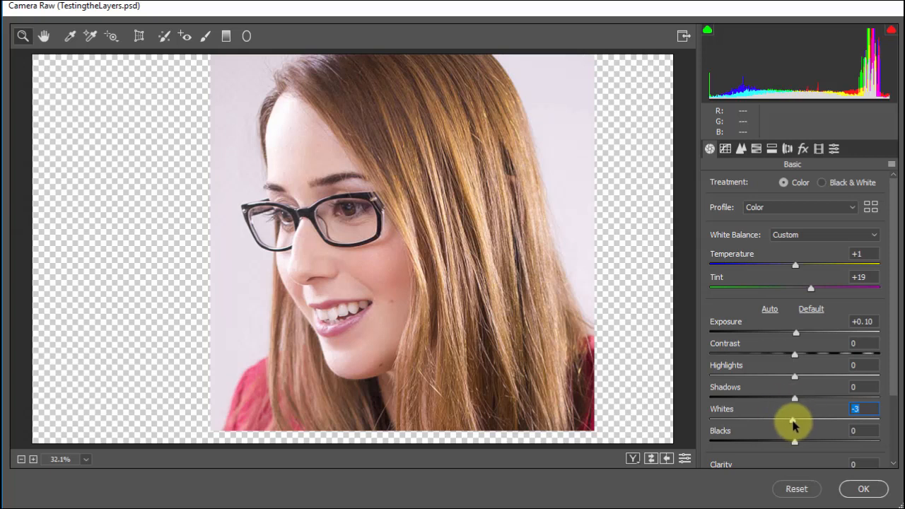
drag(793, 423, 804, 430)
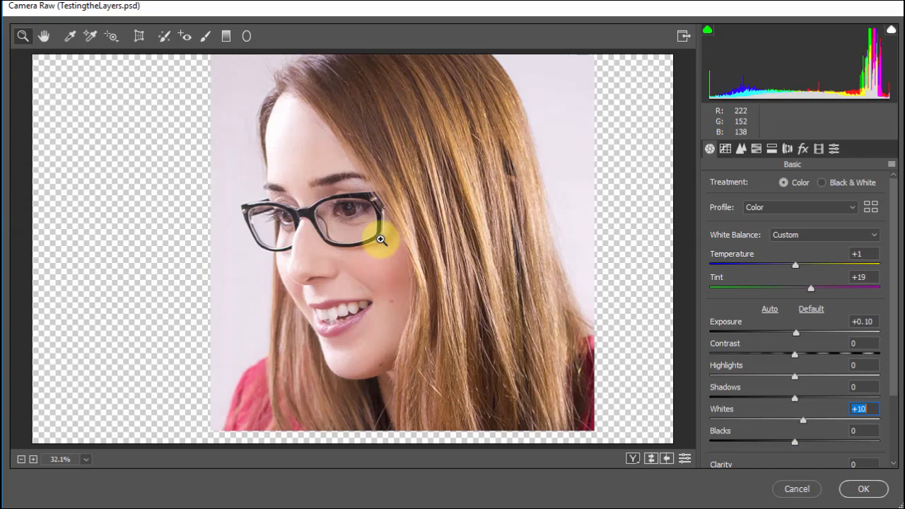
mouse_move(803, 420)
mouse_down()
mouse_move(796, 426)
mouse_move(835, 424)
mouse_move(803, 433)
mouse_up()
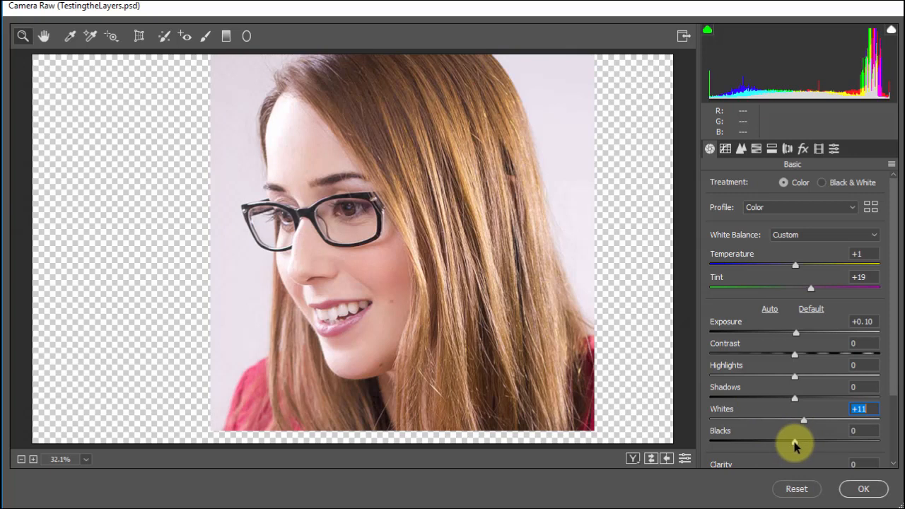
drag(794, 444, 775, 449)
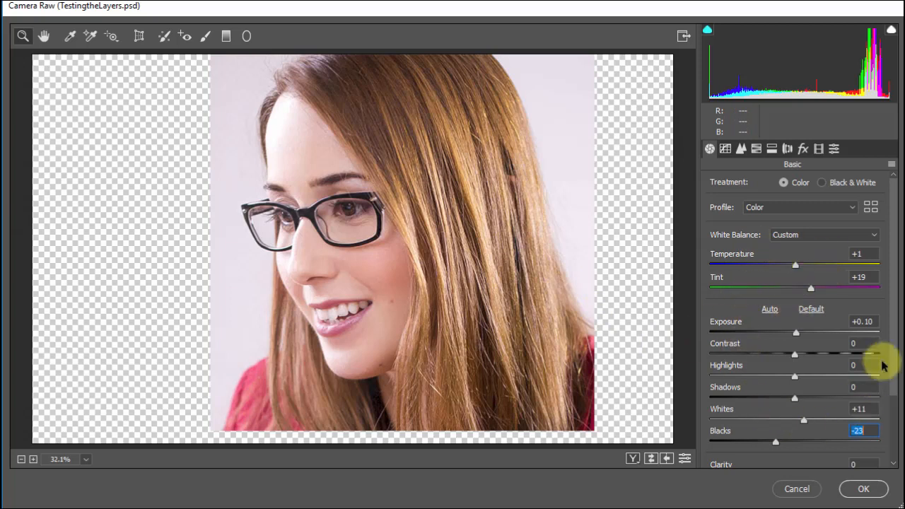
- Set Clarity to +26 and Vibrance to +43, and apply the Camera Raw Filter to Layer 7
drag(894, 360, 889, 418)
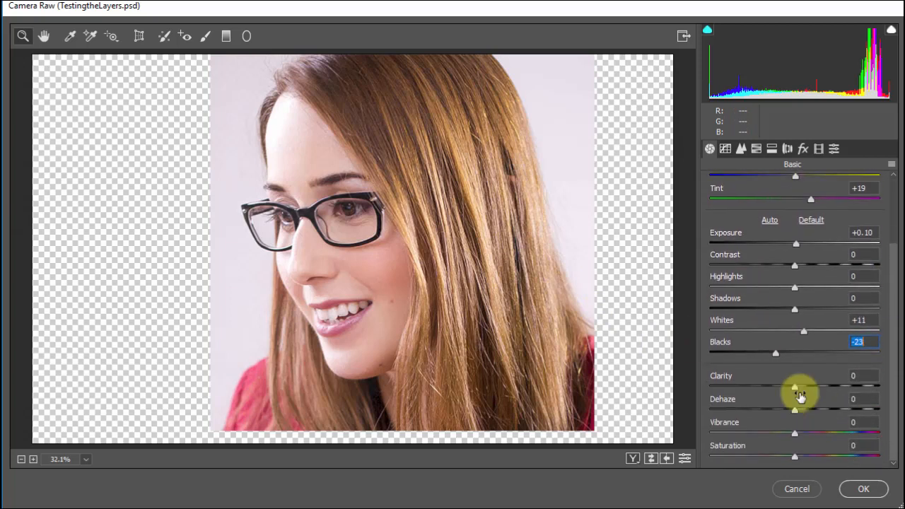
drag(796, 388, 816, 389)
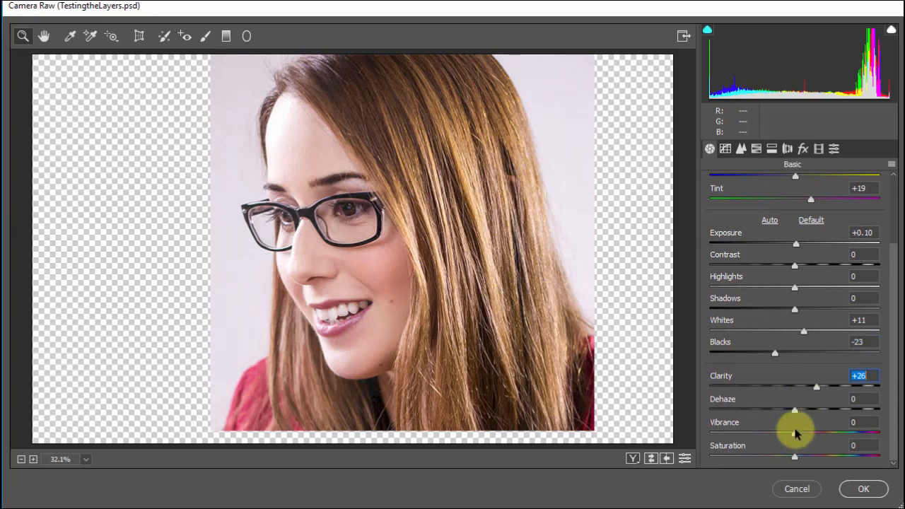
drag(794, 434, 831, 441)
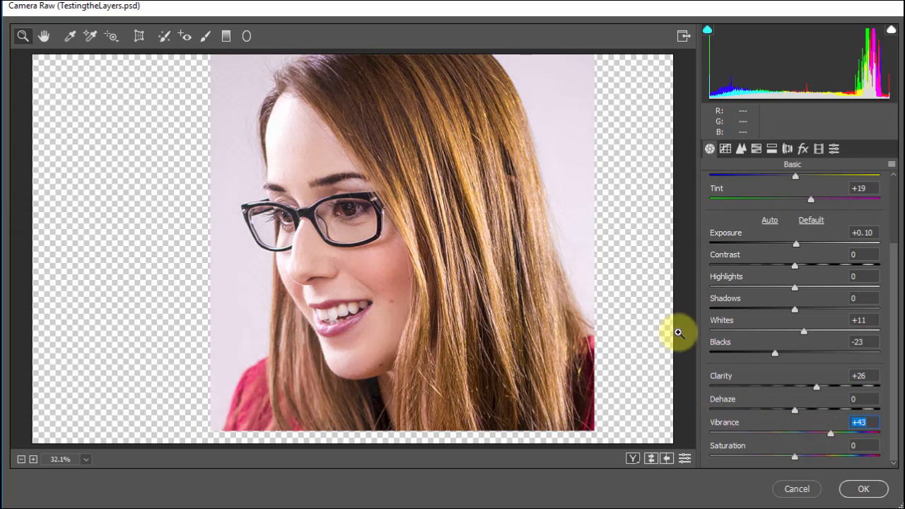
click(875, 494)
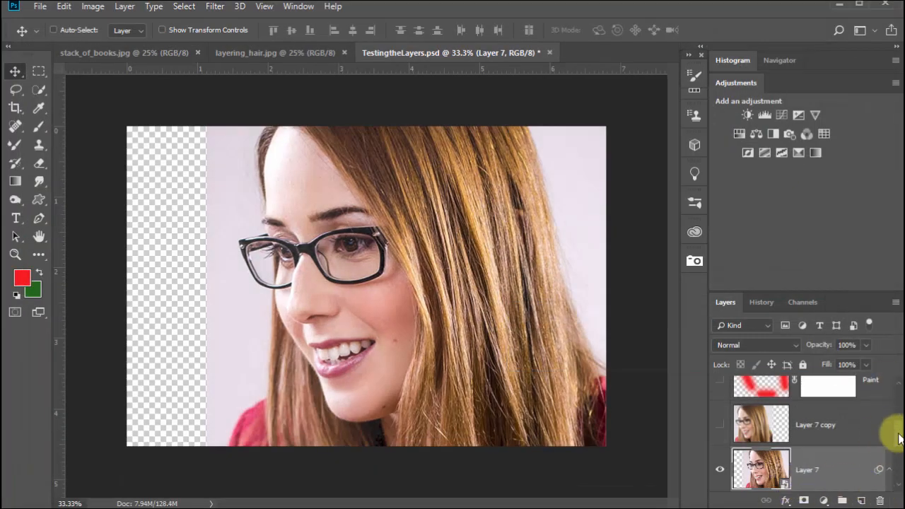
- Reopen Layer 7's Camera Raw smart filter to review its stored settings, and close it without changes
scroll(890, 429, down, 3)
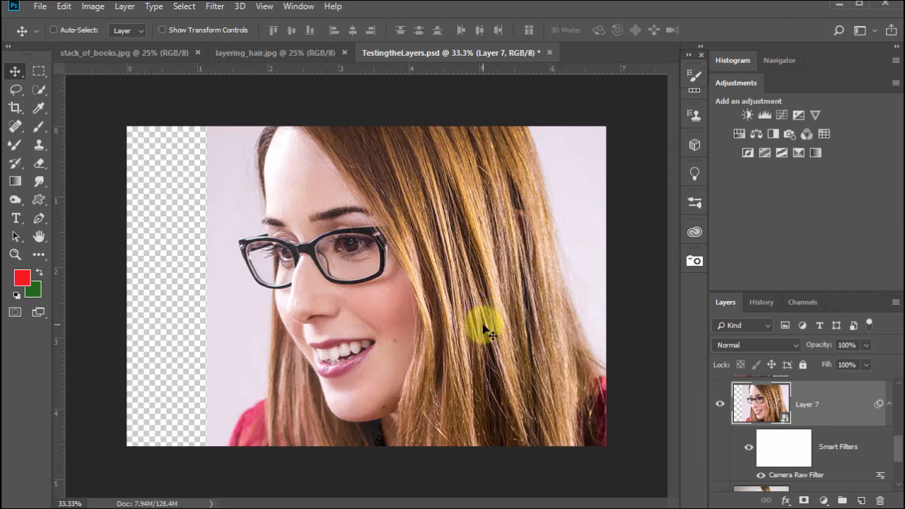
double_click(794, 475)
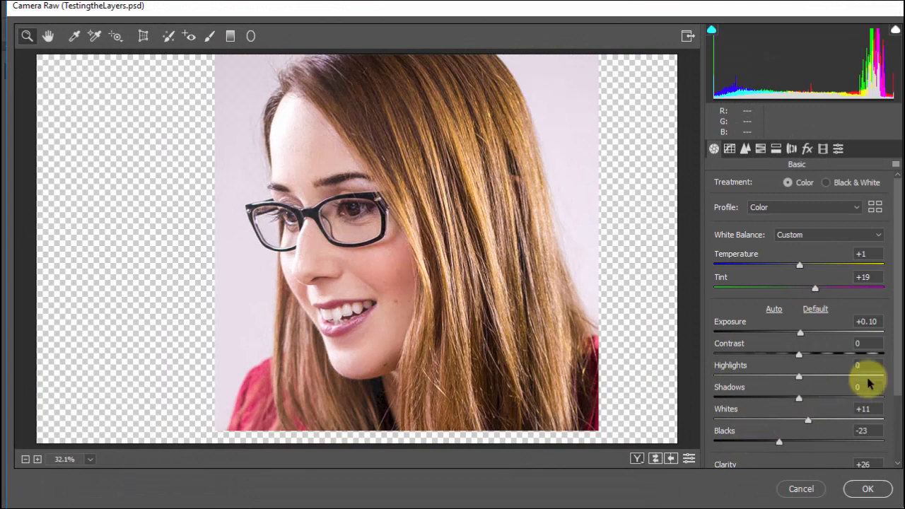
drag(897, 351, 896, 411)
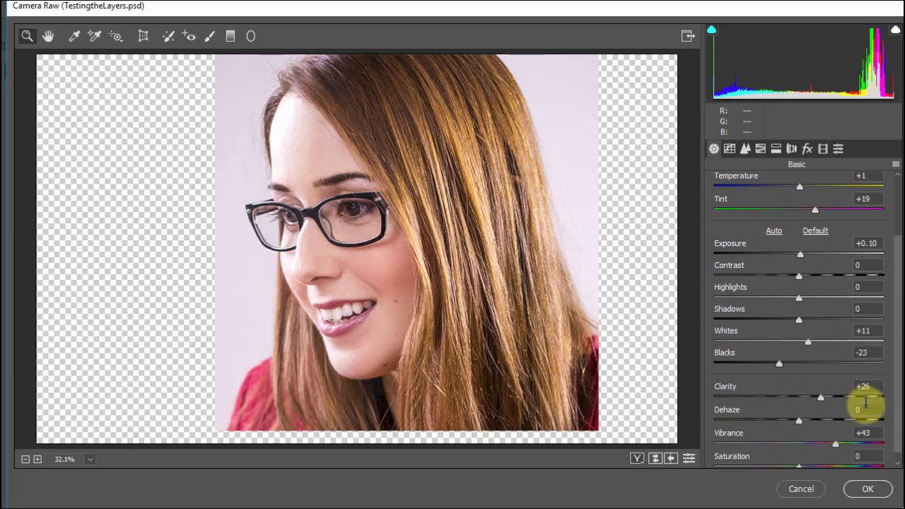
click(805, 492)
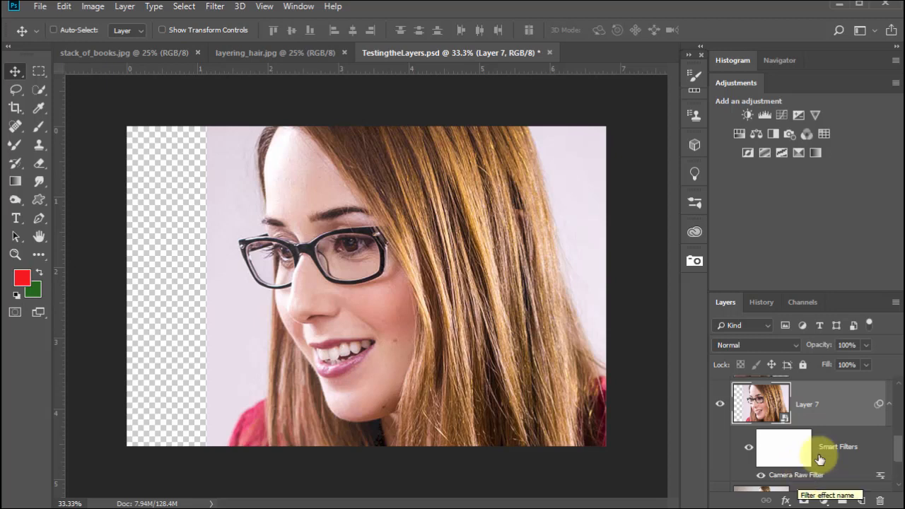
scroll(873, 445, down, 2)
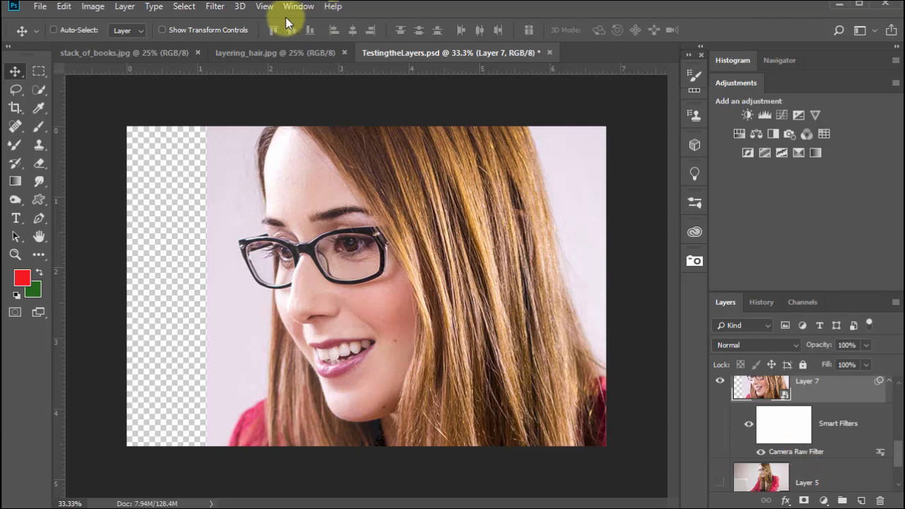
- Apply the Filter Gallery's Watercolor artistic filter to Layer 7, checking the preview over the woman's face
click(216, 7)
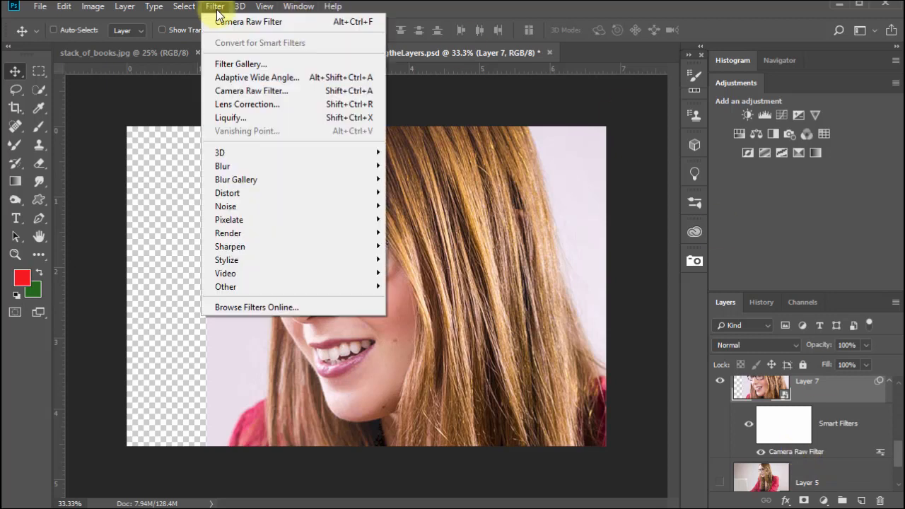
click(289, 65)
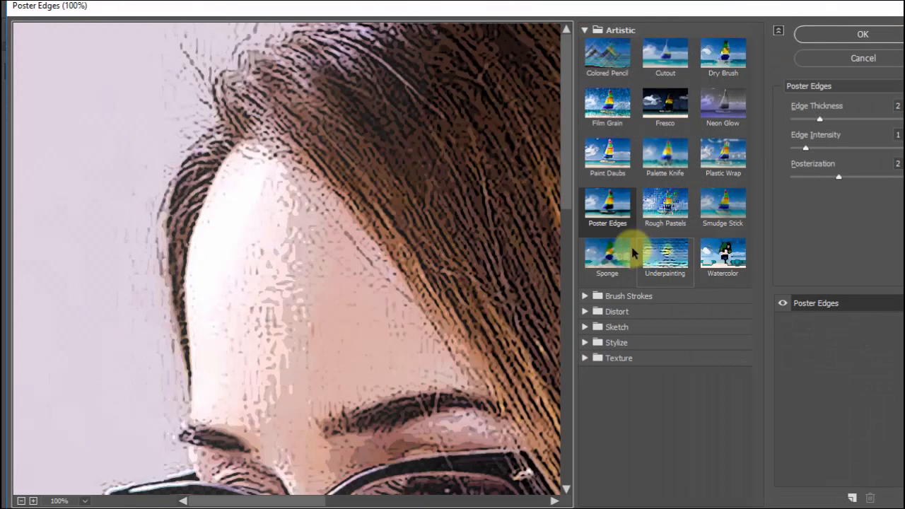
drag(442, 276, 329, 85)
drag(370, 244, 302, 113)
drag(337, 264, 383, 215)
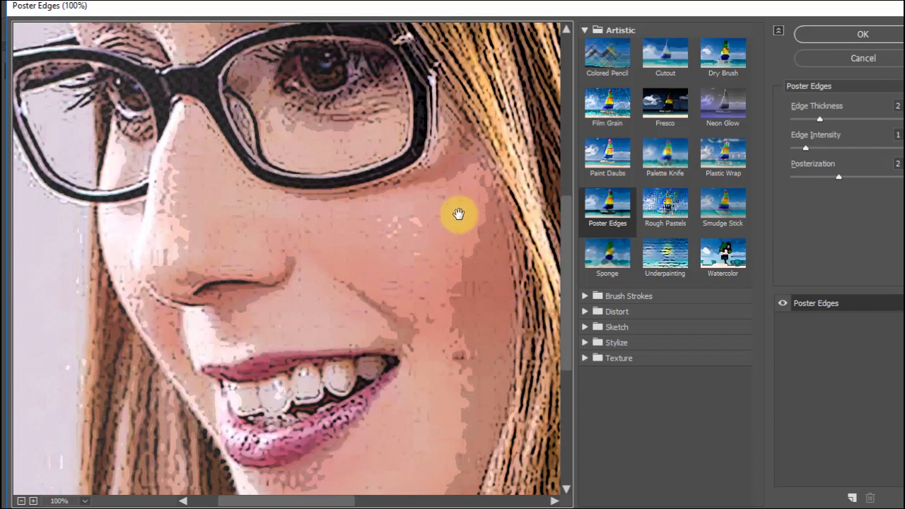
click(719, 255)
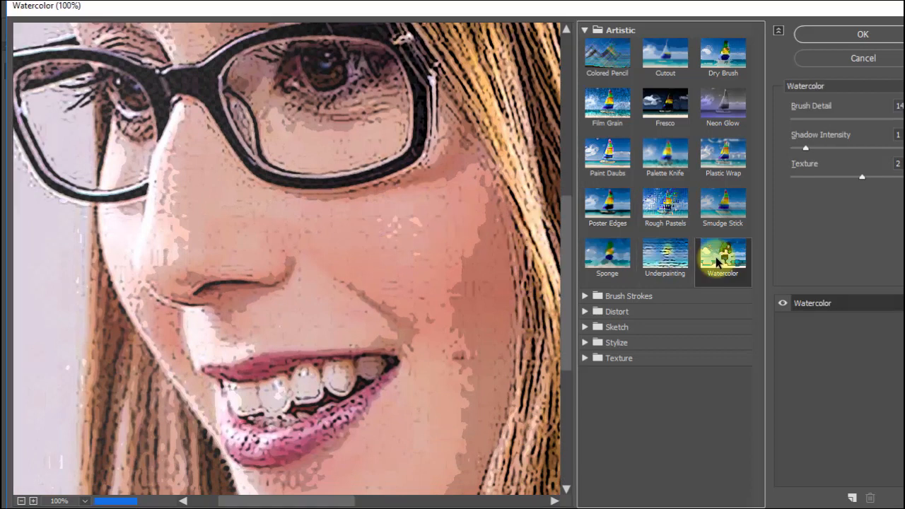
drag(444, 262, 438, 333)
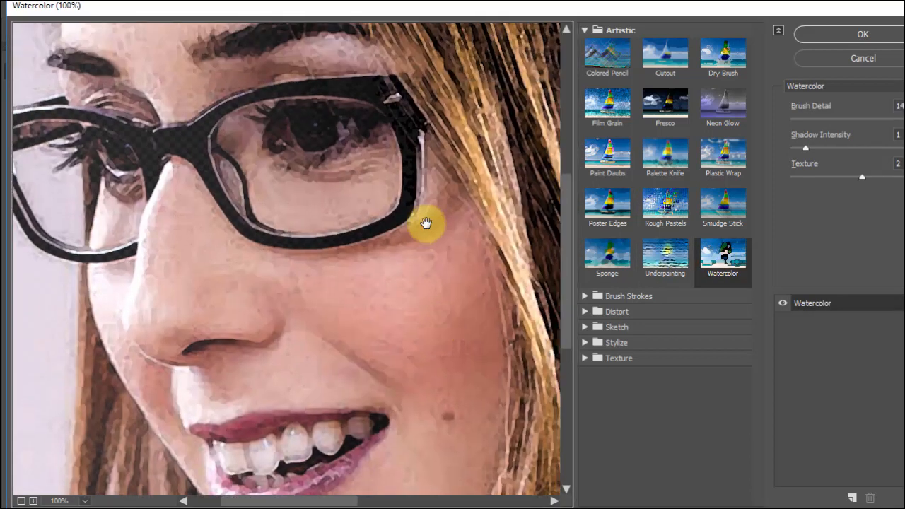
drag(427, 224, 386, 277)
drag(412, 187, 370, 212)
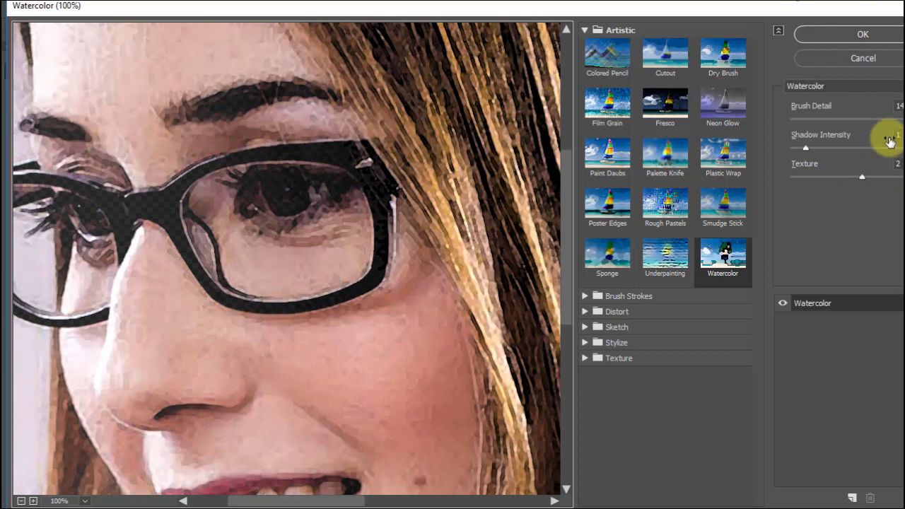
click(856, 34)
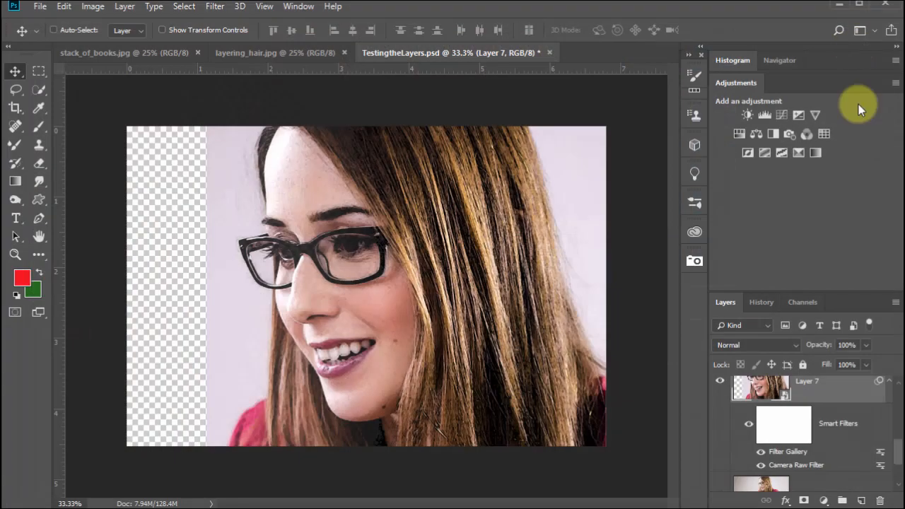
- Reopen Layer 7's Filter Gallery smart filter and set the Watercolor Shadow Intensity to 3 and Brush Detail to 5
double_click(786, 453)
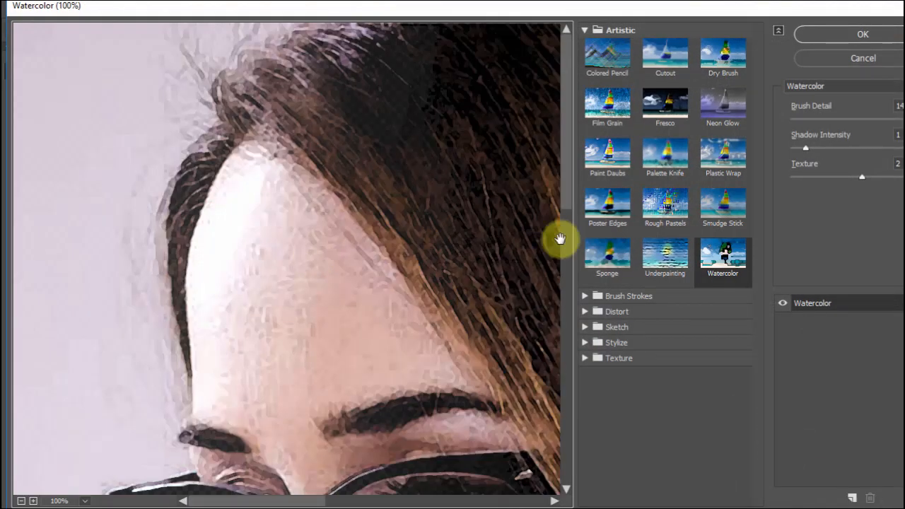
drag(807, 148, 837, 156)
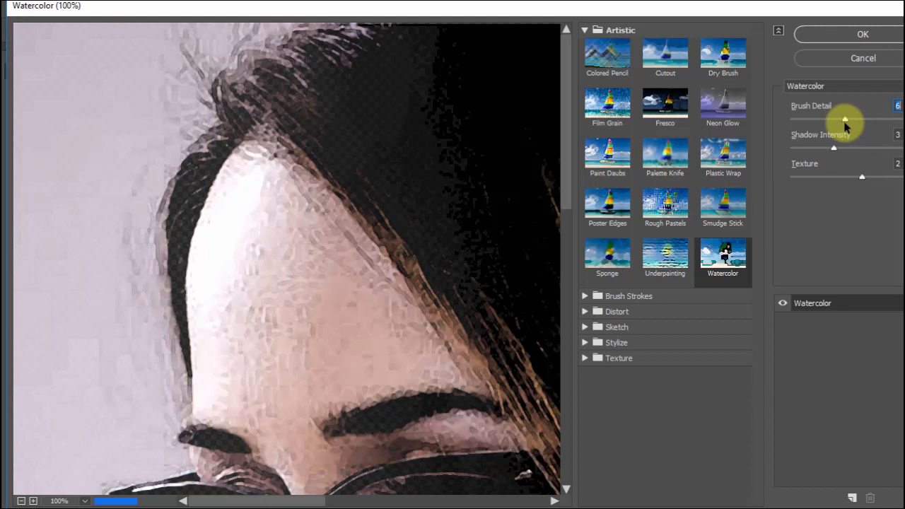
drag(844, 123, 839, 123)
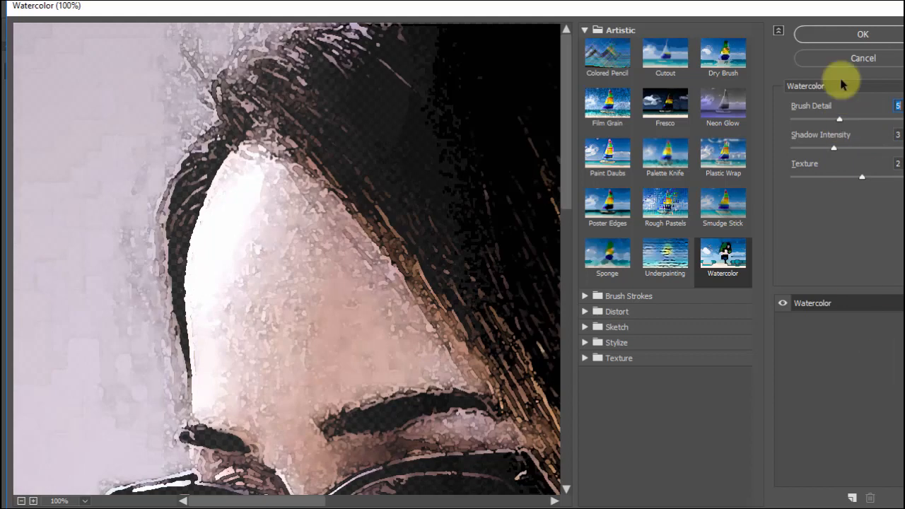
click(852, 37)
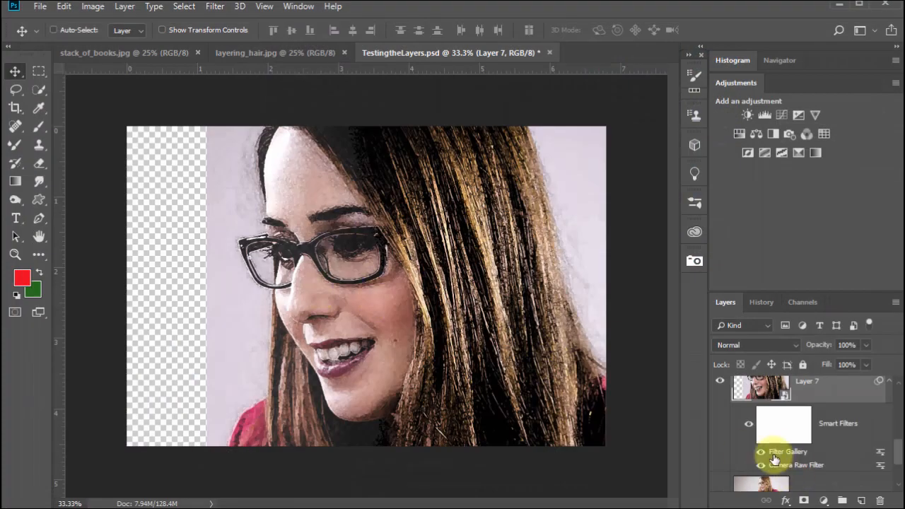
- Re-edit Layer 7's Watercolor smart filter with Brush Detail 11, Shadow Intensity 2 and Texture 1
double_click(779, 455)
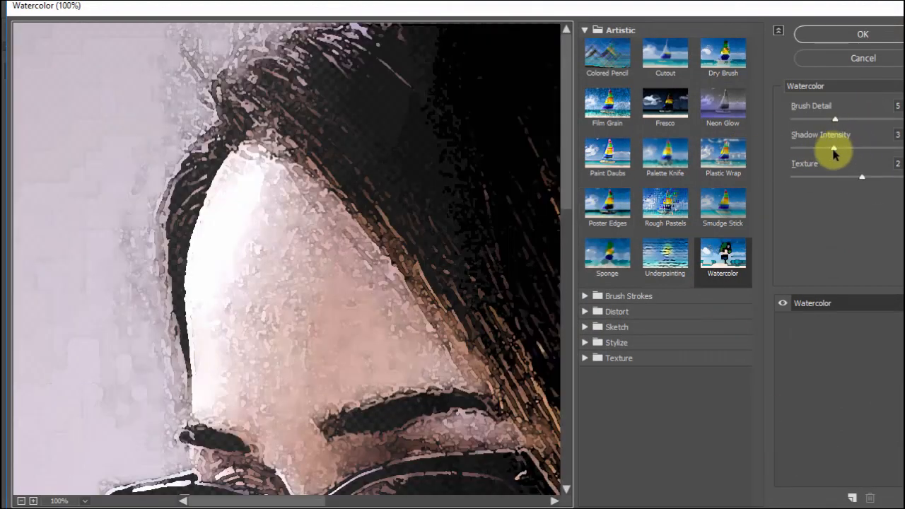
drag(834, 148, 857, 150)
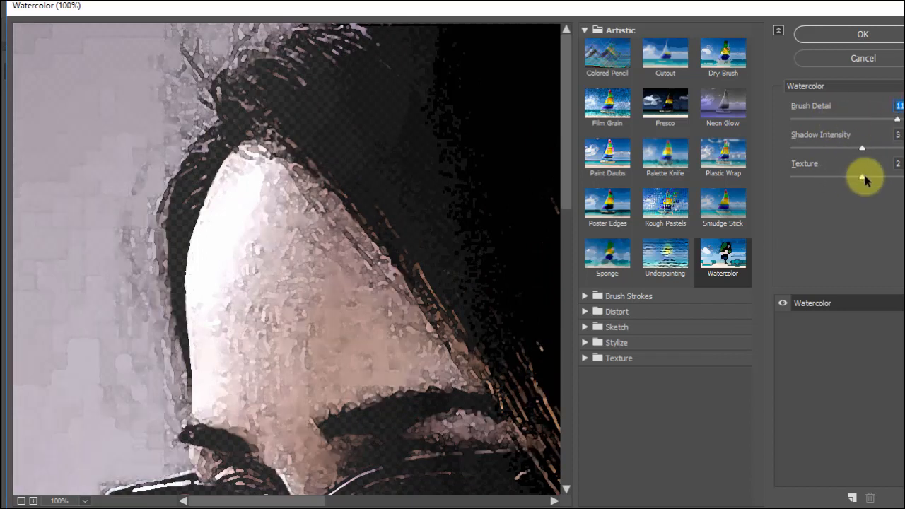
drag(864, 180, 820, 182)
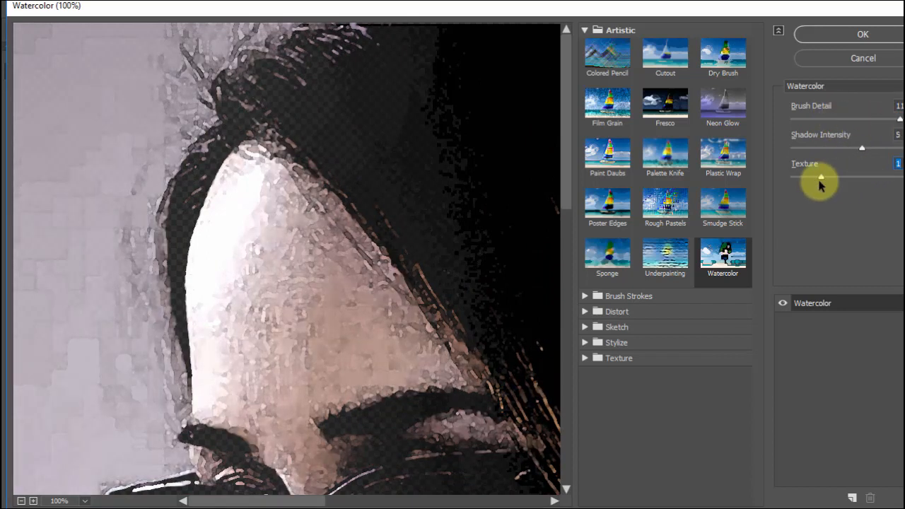
drag(863, 149, 823, 150)
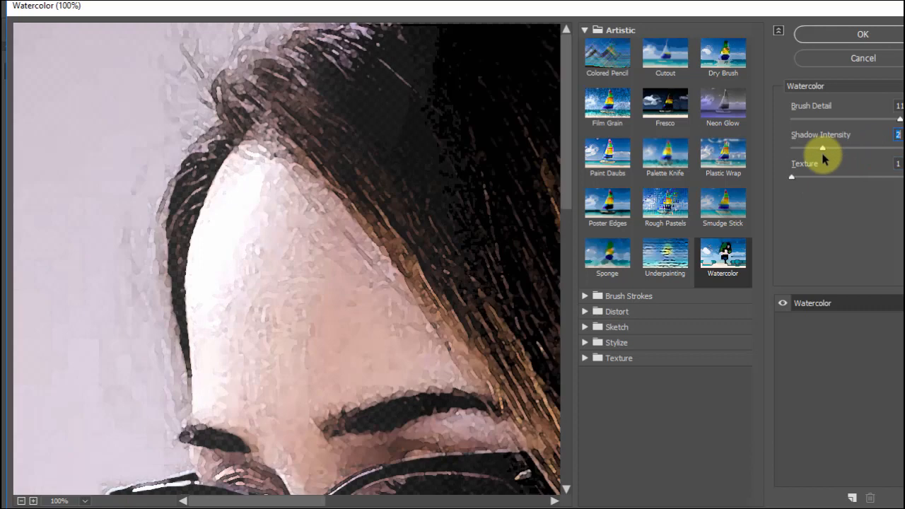
click(862, 35)
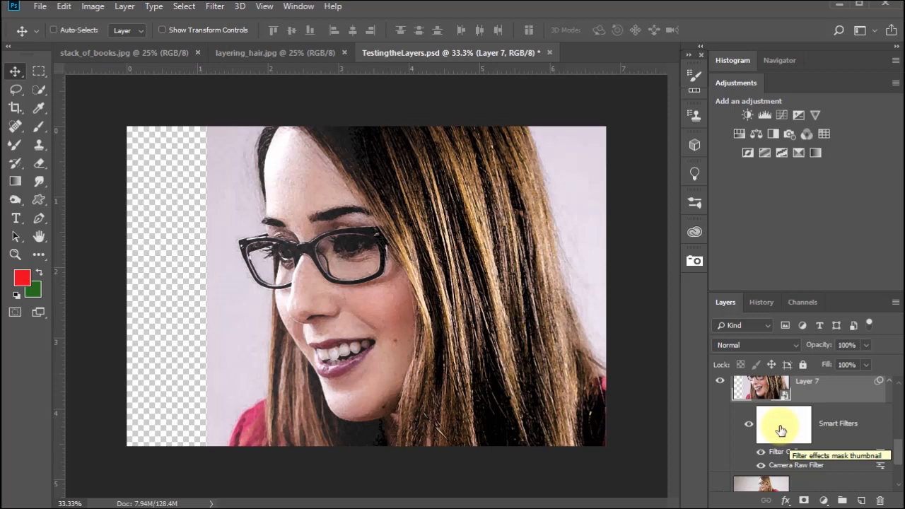
- Paint black over the woman's face on Layer 7's filter mask with a 500 px brush at 27% opacity
click(39, 128)
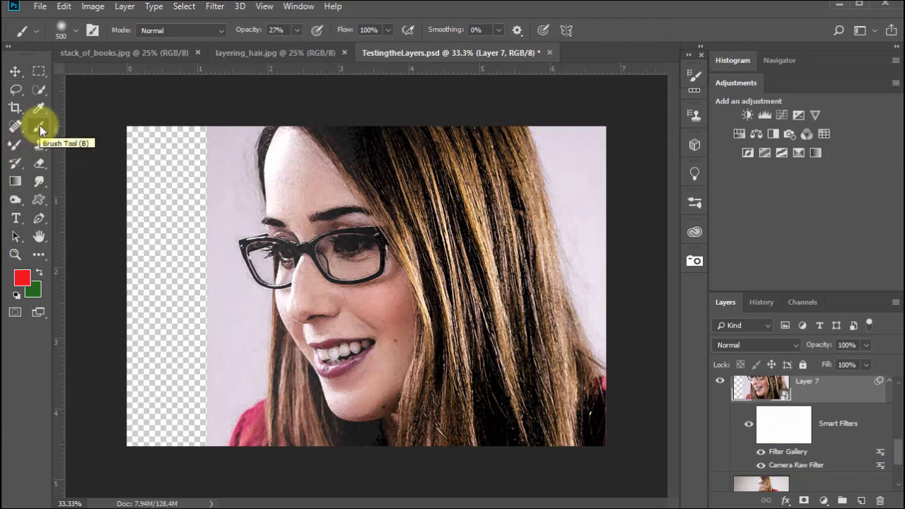
click(778, 424)
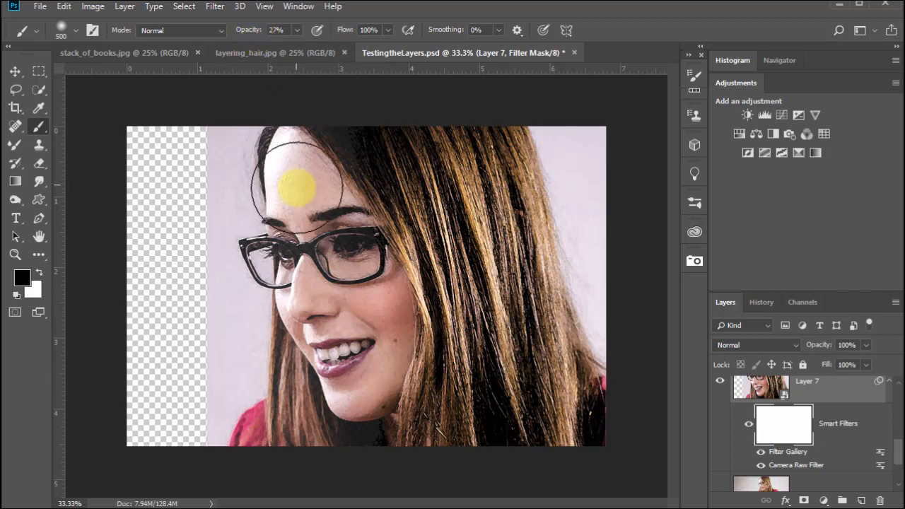
mouse_move(293, 181)
mouse_down()
mouse_move(346, 330)
mouse_move(328, 237)
mouse_move(357, 340)
mouse_move(347, 259)
mouse_move(362, 344)
mouse_move(364, 293)
mouse_move(362, 376)
mouse_move(323, 291)
mouse_move(343, 365)
mouse_move(309, 213)
mouse_move(319, 295)
mouse_move(306, 194)
mouse_move(321, 297)
mouse_move(311, 217)
mouse_move(339, 290)
mouse_move(349, 279)
mouse_move(339, 300)
mouse_move(355, 323)
mouse_move(326, 255)
mouse_move(348, 350)
mouse_move(325, 250)
mouse_move(339, 320)
mouse_move(558, 340)
mouse_up()
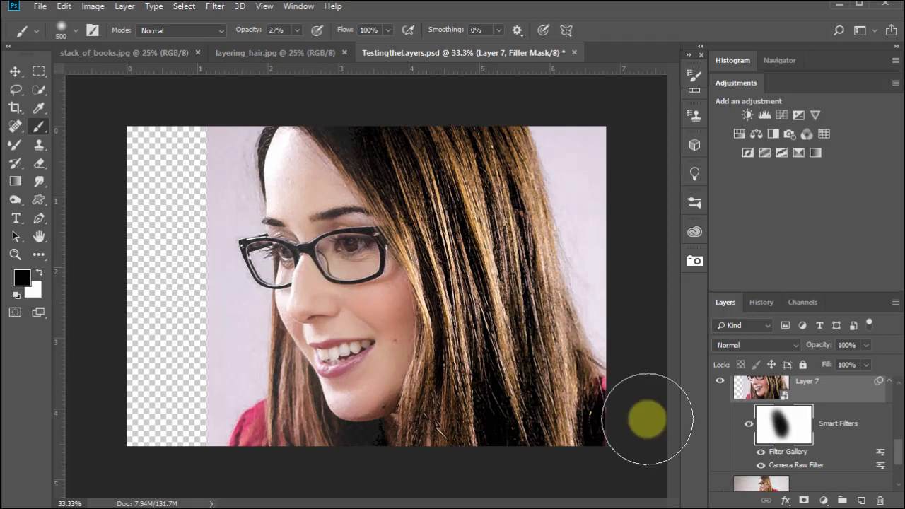
- Toggle the visibility of all Layer 7's smart filters off and on to compare the masked result with the original
click(750, 426)
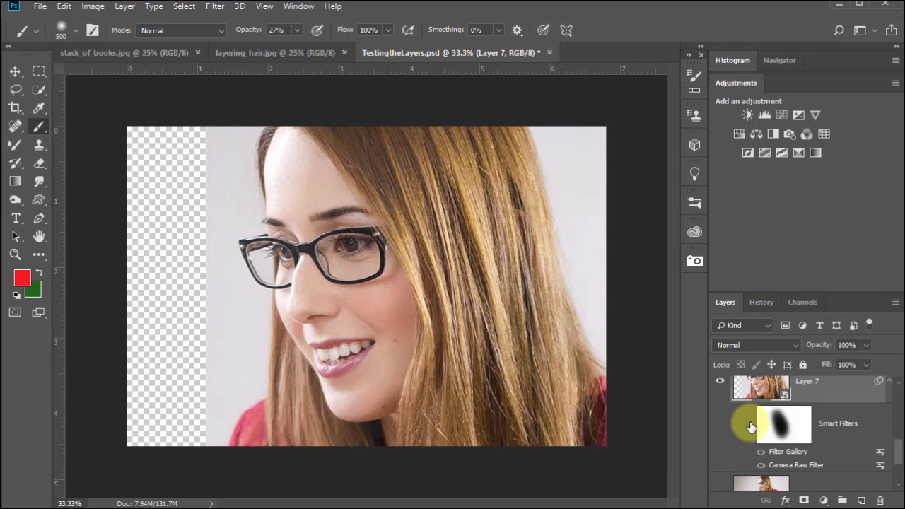
click(750, 424)
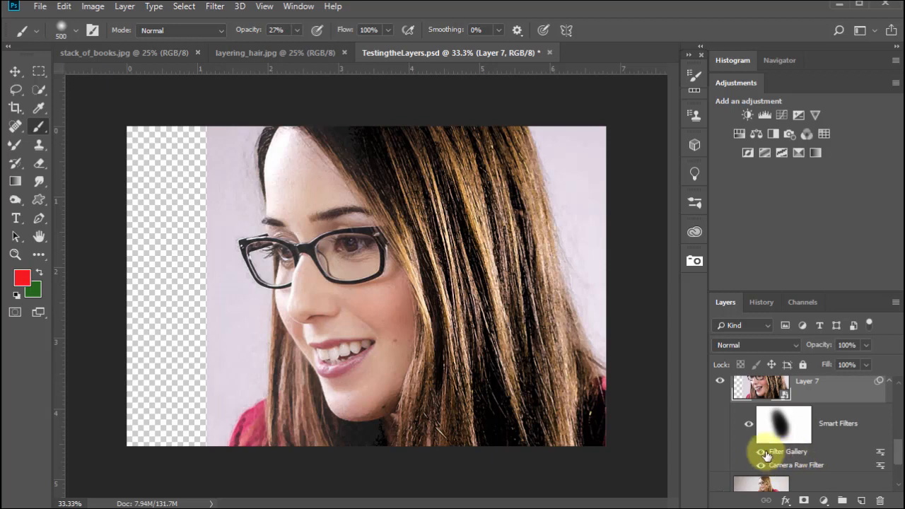
click(749, 424)
click(749, 423)
click(749, 423)
click(749, 424)
click(749, 423)
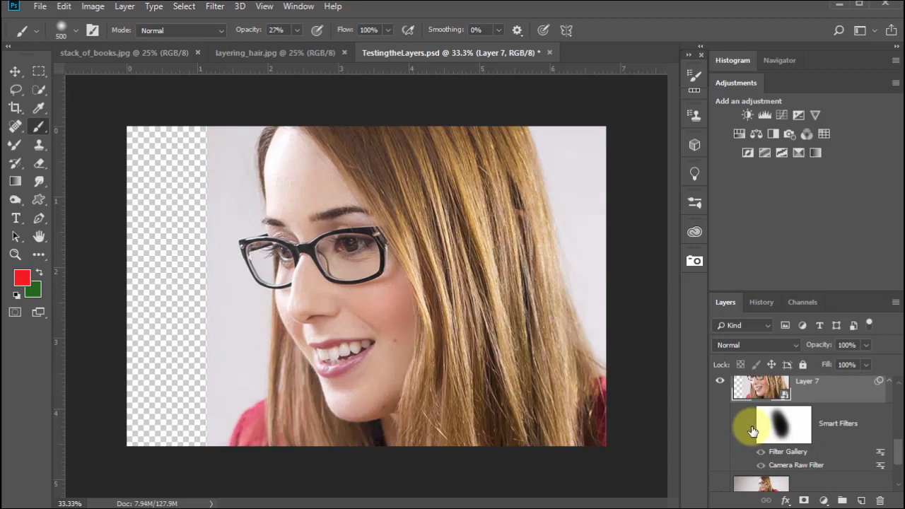
click(749, 423)
click(750, 423)
click(750, 423)
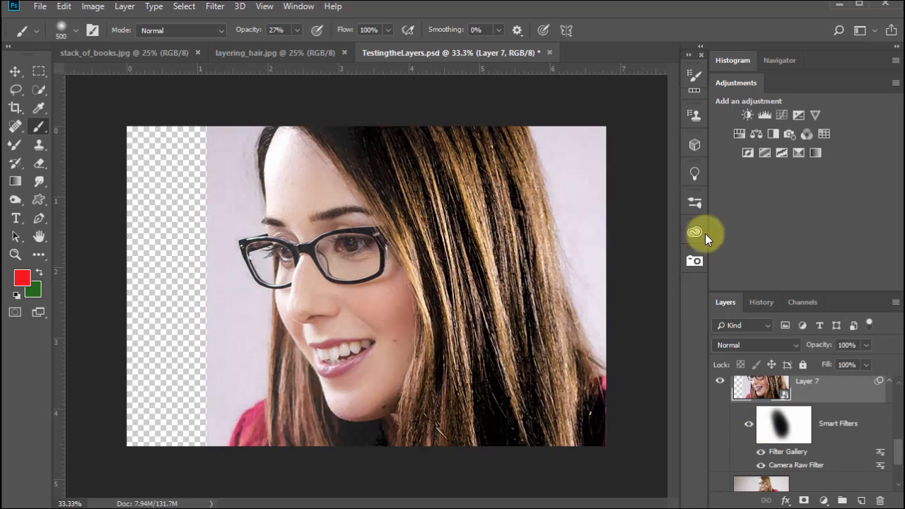
click(749, 425)
click(748, 427)
- Select Layer 7's filter mask, then hide and restore the individual Filter Gallery and Camera Raw Filter effects for comparison
click(790, 430)
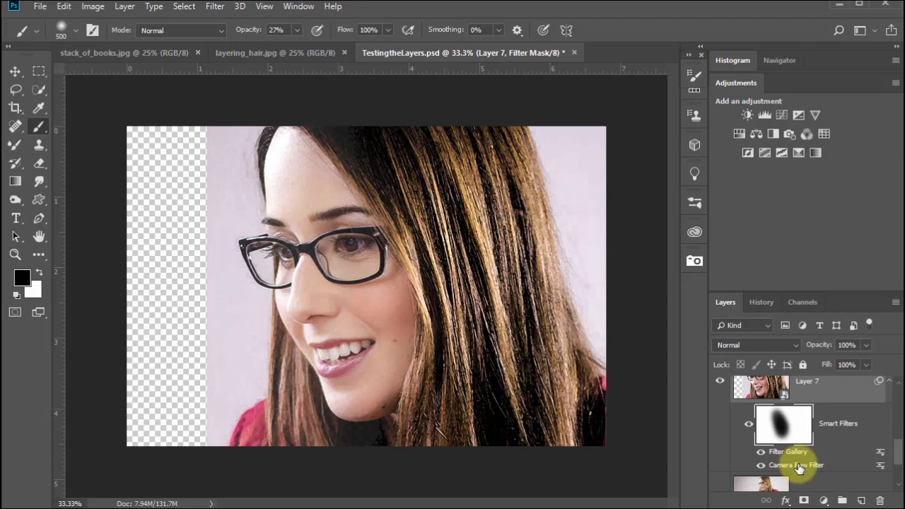
click(760, 453)
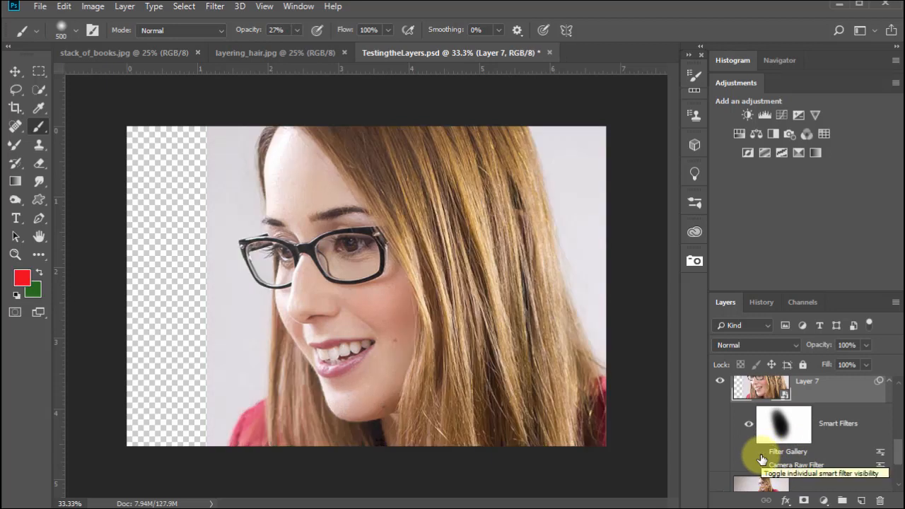
click(760, 453)
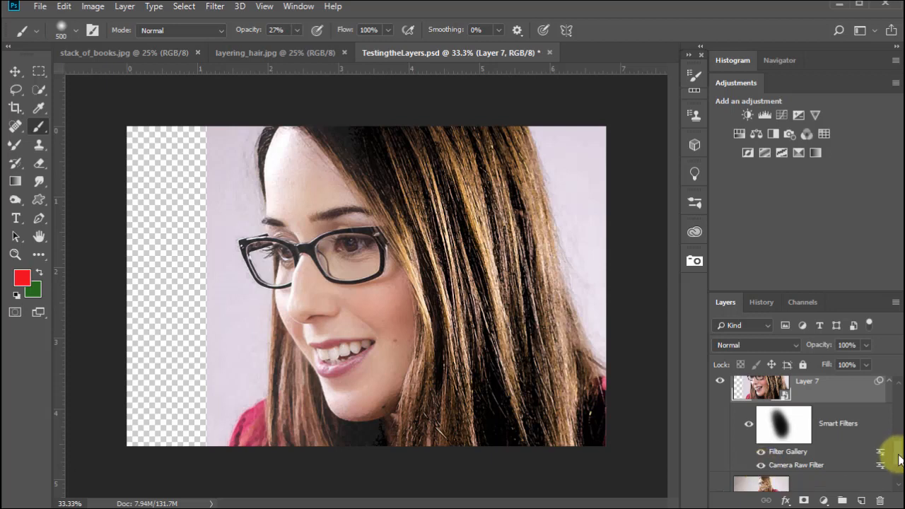
drag(899, 454, 900, 469)
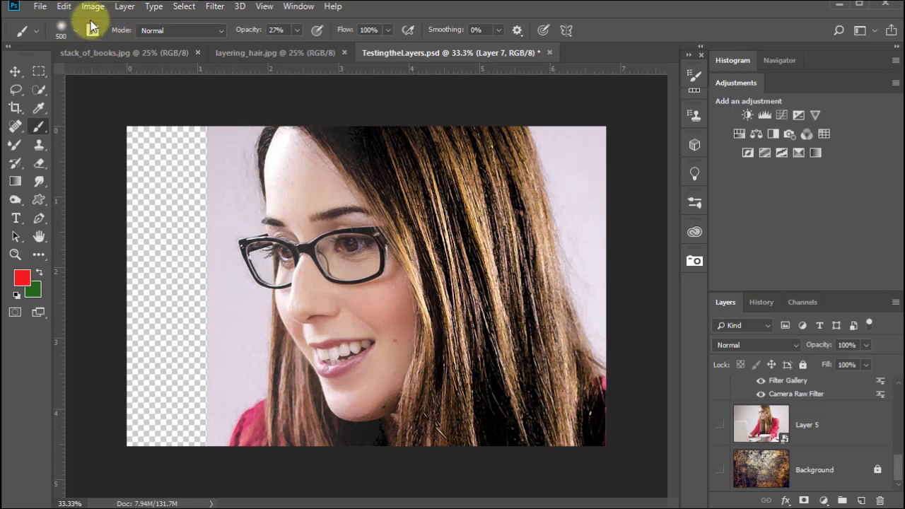
- Open the File Handling preferences and move the dialog so the document is partly uncovered
click(64, 6)
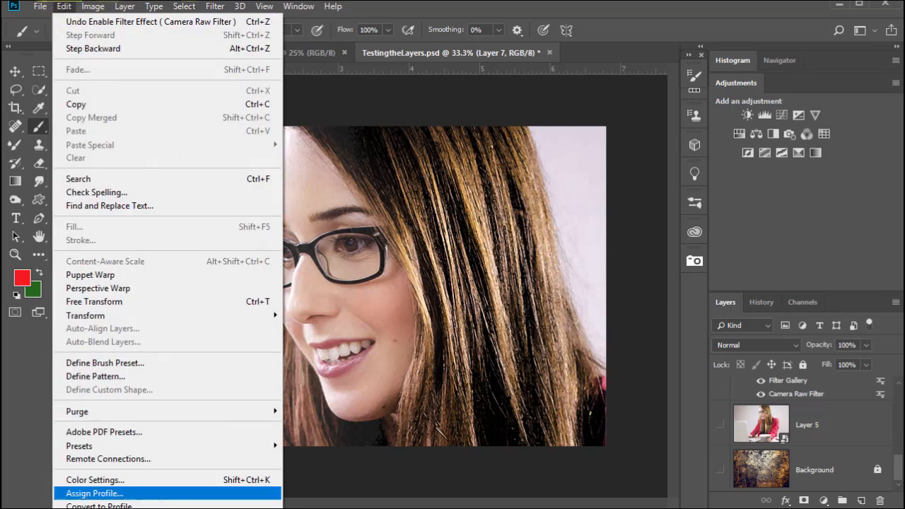
mouse_move(99, 508)
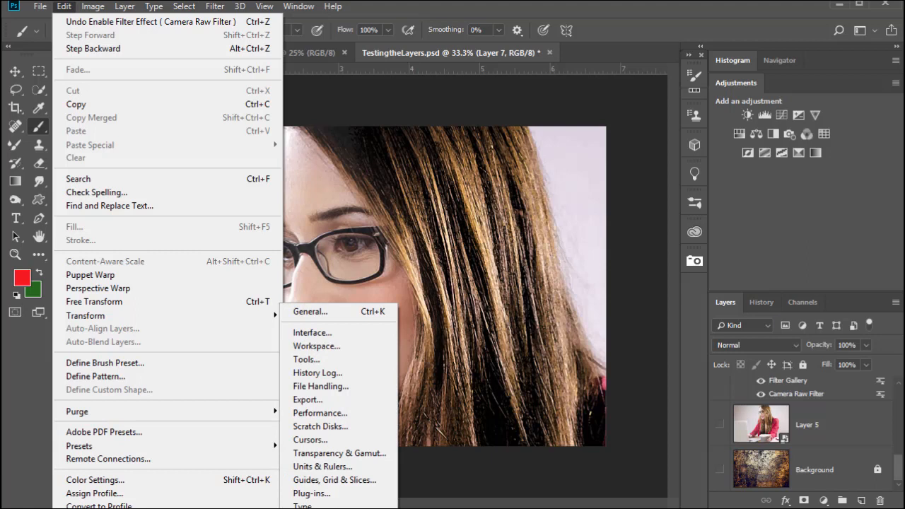
click(338, 312)
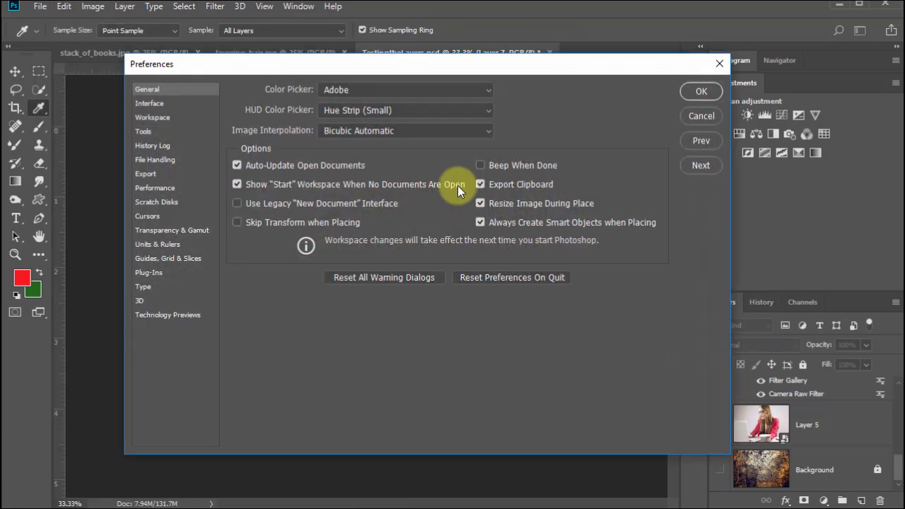
click(161, 161)
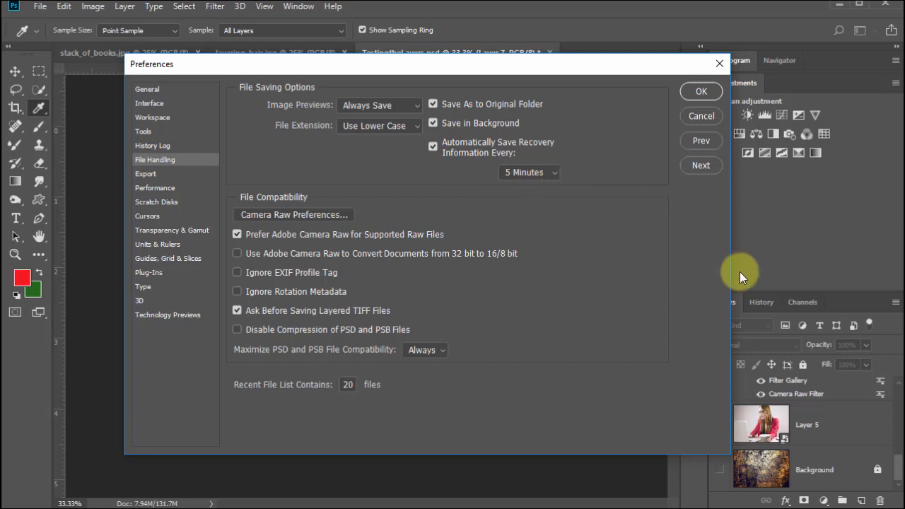
drag(414, 62, 538, 125)
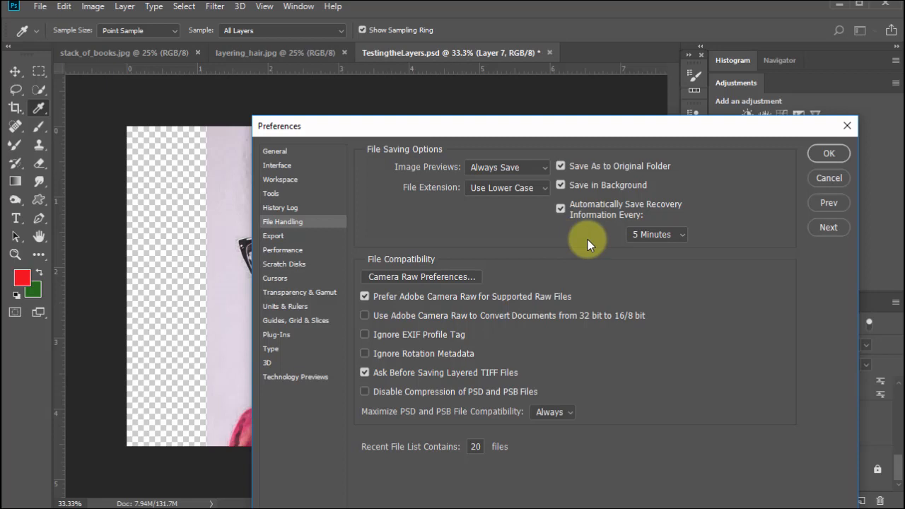
- Set recovery information to save automatically every 5 minutes, toggle that option off and back on, and accept the preferences
click(676, 233)
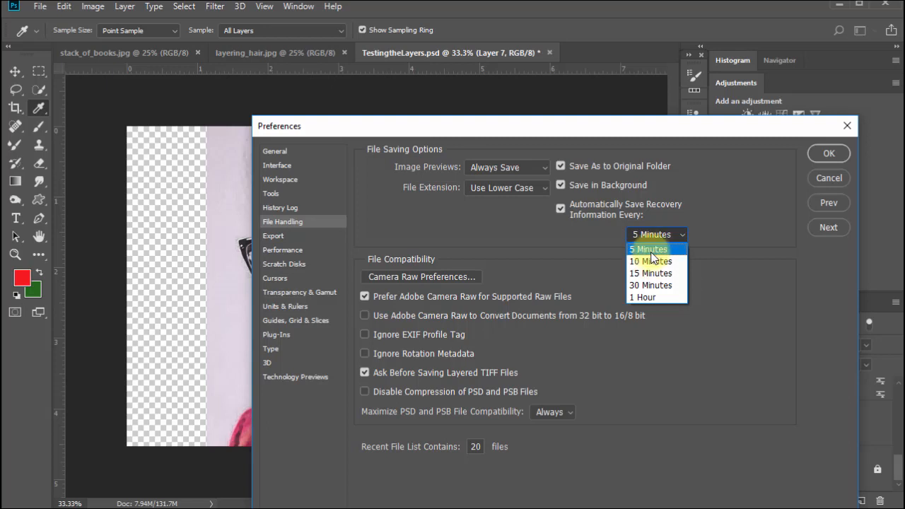
click(649, 249)
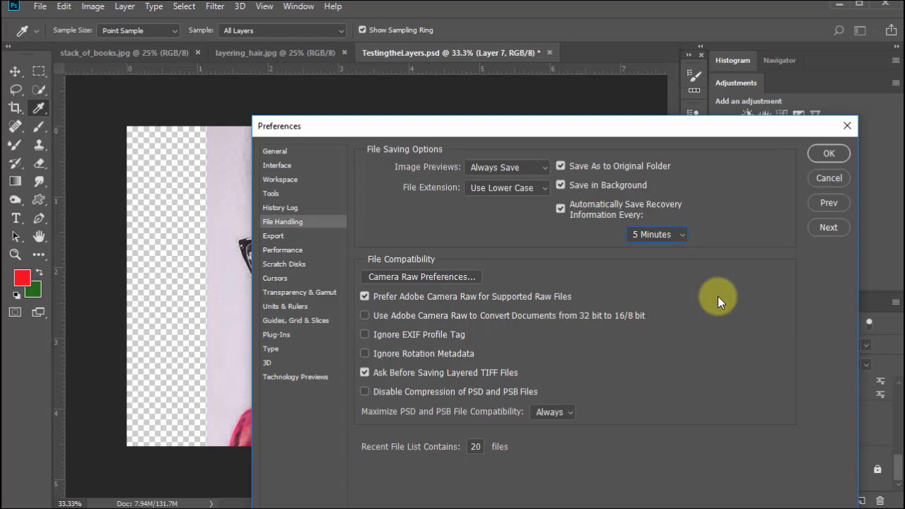
click(562, 207)
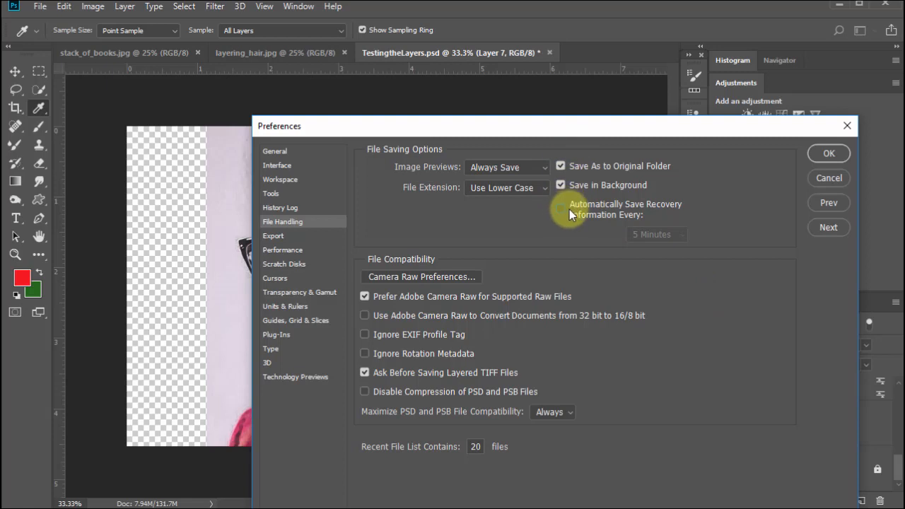
click(562, 209)
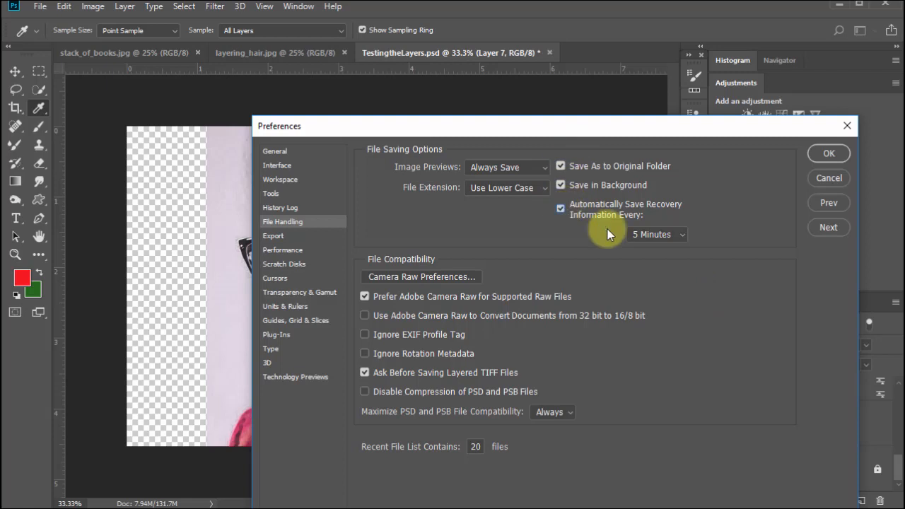
click(829, 154)
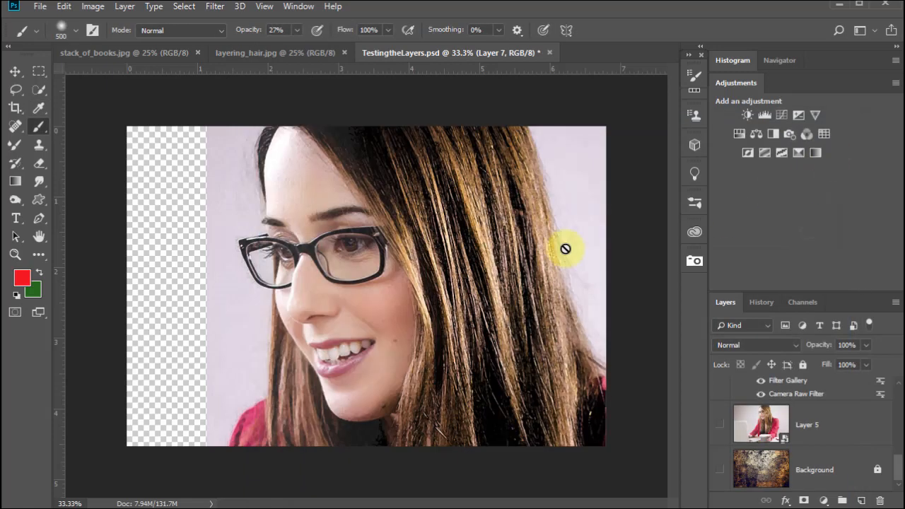
- Save the document to the Desktop as TestingtheLayers_ddd.psd in Photoshop format with its layers kept
click(38, 6)
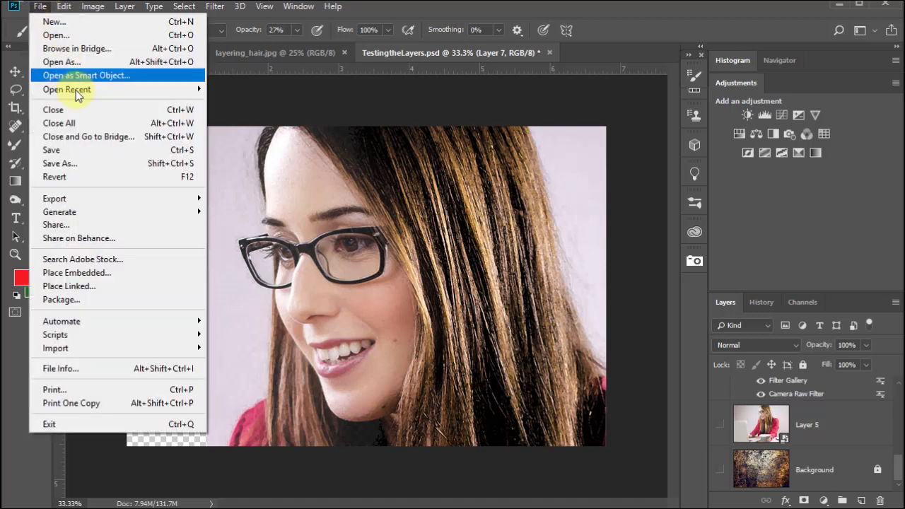
click(91, 162)
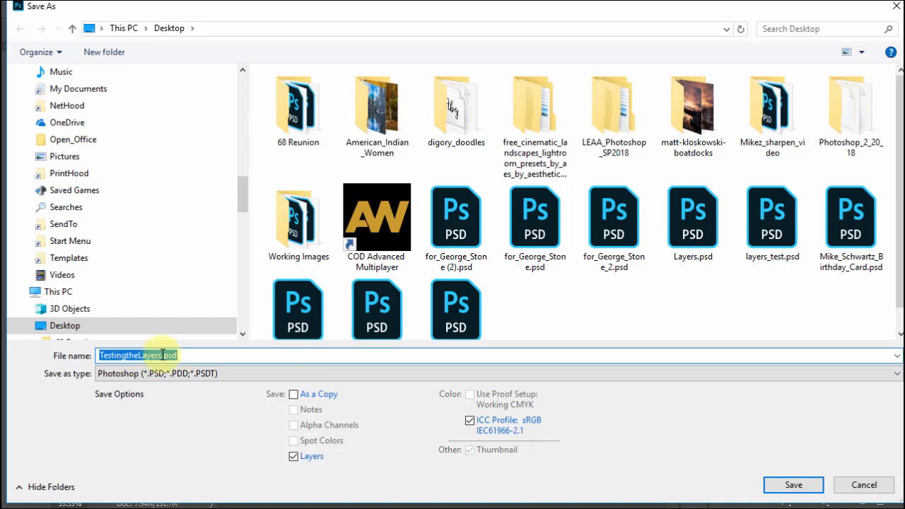
click(162, 355)
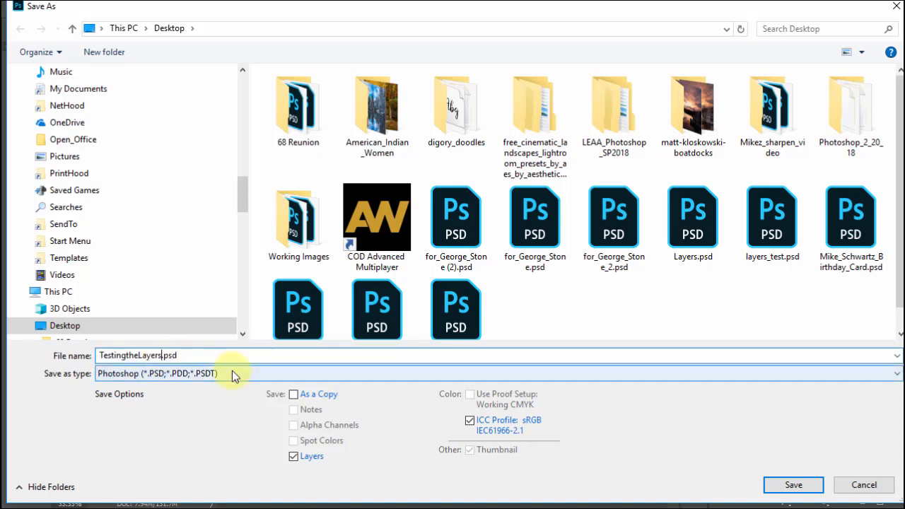
text(_)ddd)
click(175, 357)
key(BackSpace)
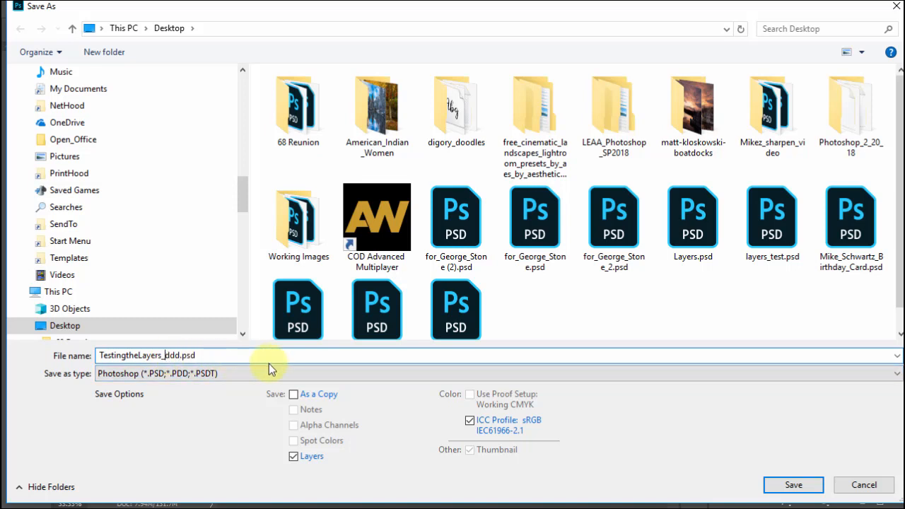
click(196, 375)
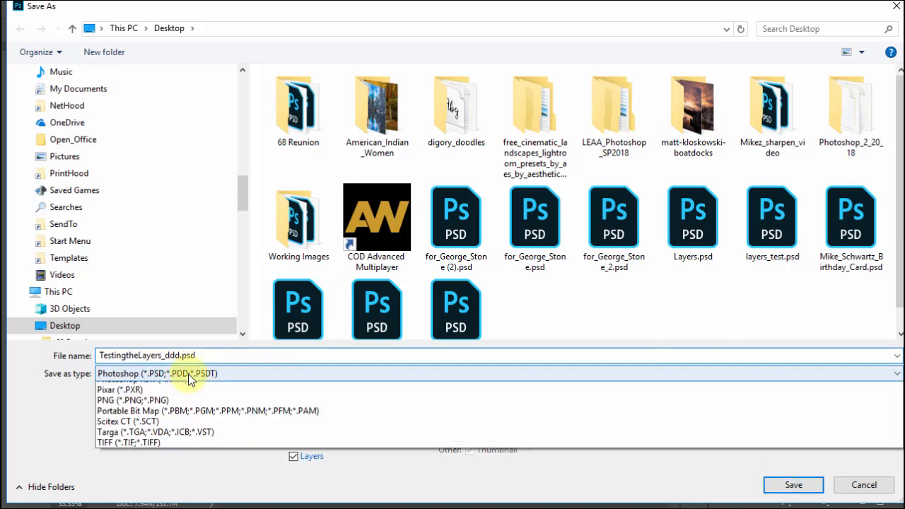
click(155, 387)
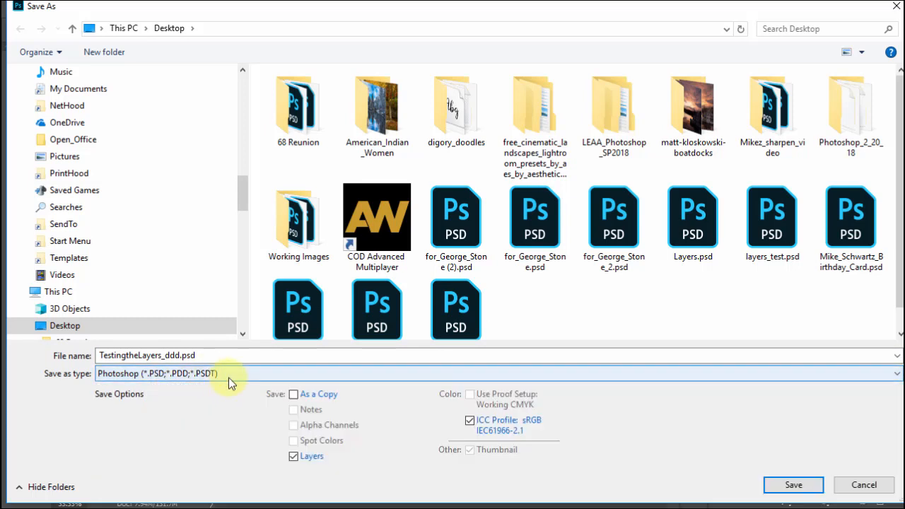
click(802, 485)
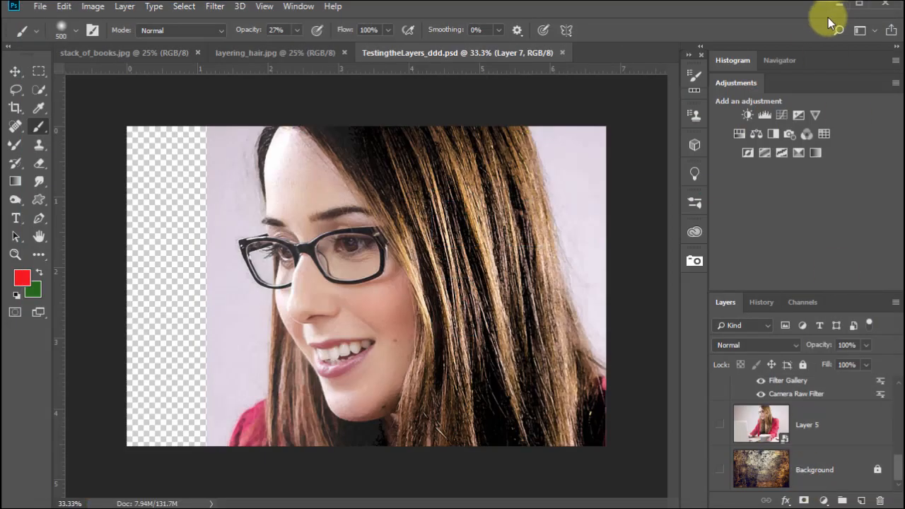
- Close TestingtheLayers_ddd.psd, layering_hair.jpg and stack_of_books.jpg
click(563, 52)
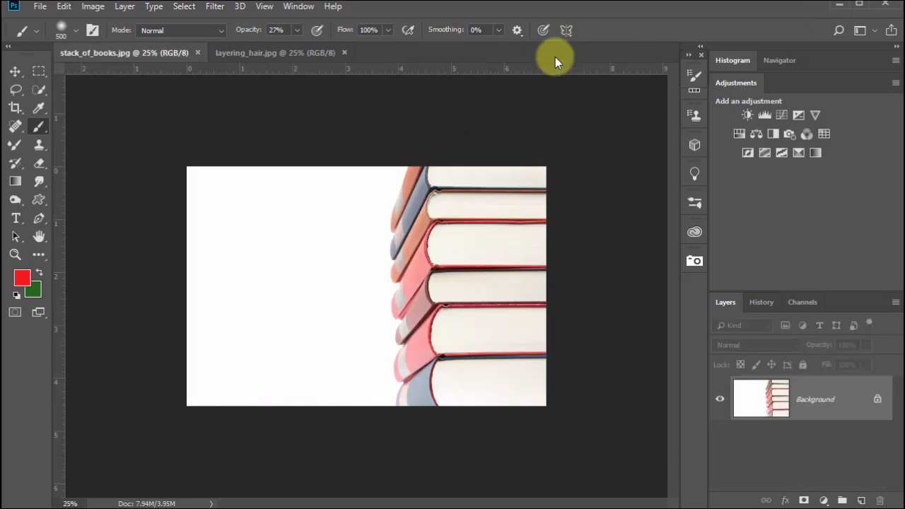
click(343, 53)
click(197, 53)
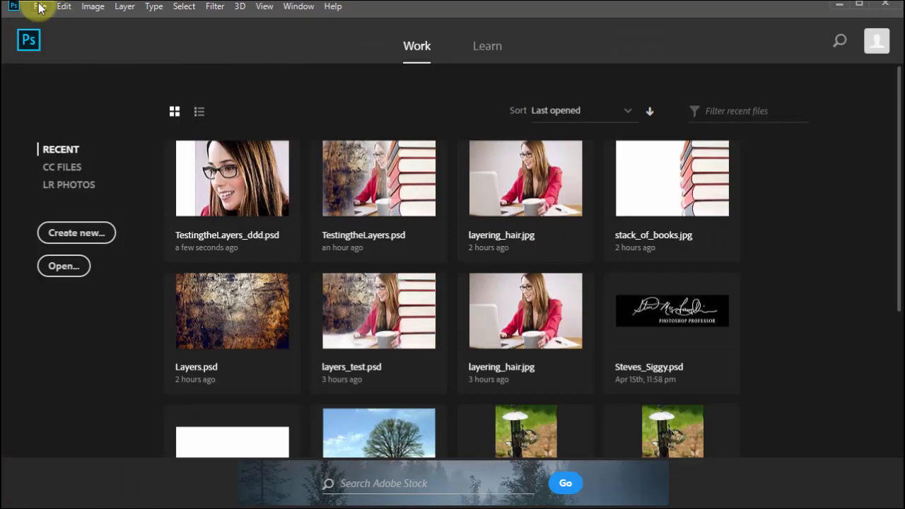
- Reopen TestingtheLayers_ddd.psd from the Desktop
click(40, 5)
click(65, 39)
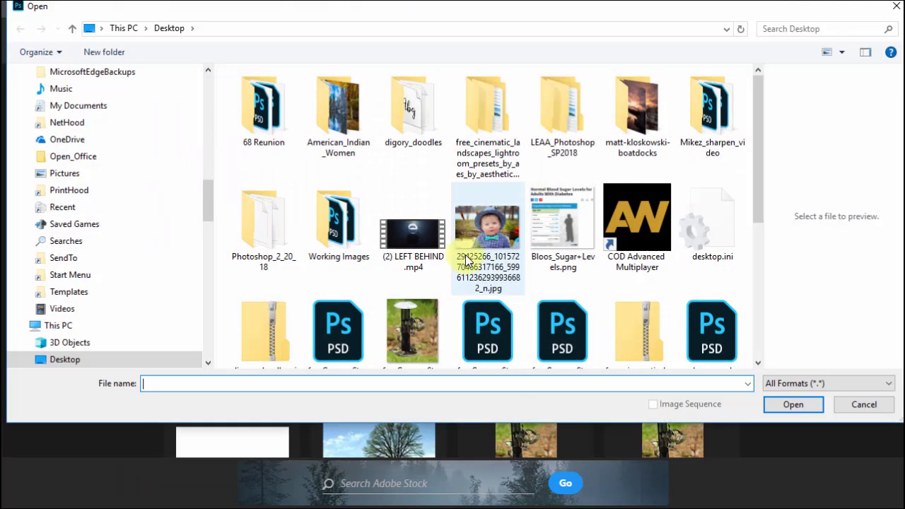
drag(756, 204, 764, 335)
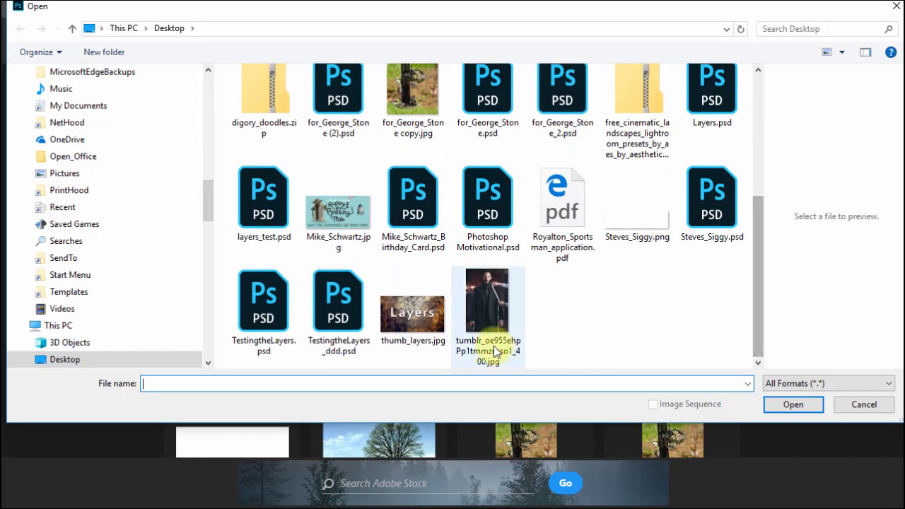
double_click(343, 345)
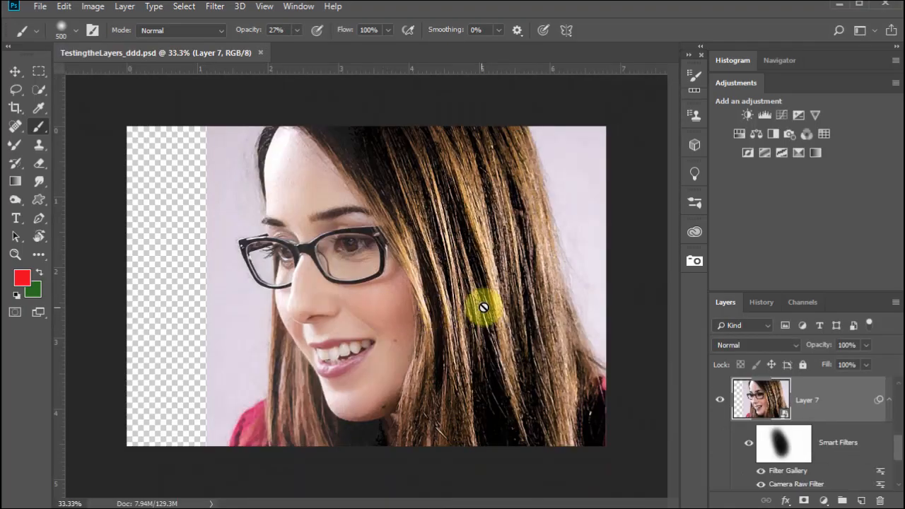
- Open Layer 7's Camera Raw Filter to review its stored Basic adjustments, then close it without changes
mouse_move(898, 440)
mouse_down()
mouse_move(899, 472)
mouse_move(896, 430)
mouse_move(895, 449)
mouse_up()
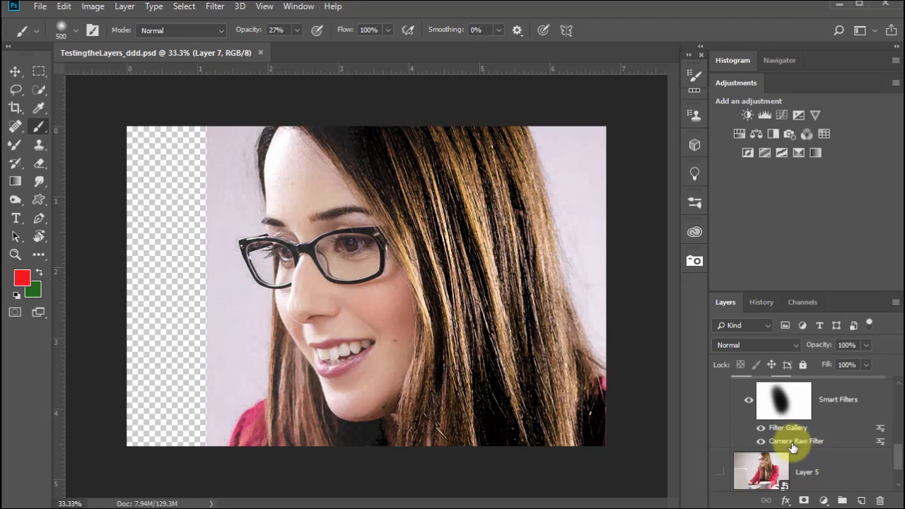
double_click(796, 443)
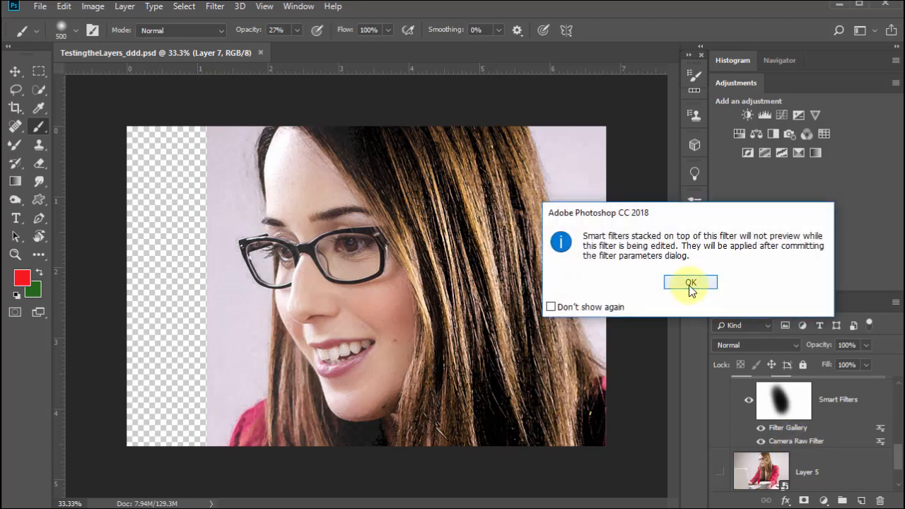
click(691, 286)
double_click(771, 441)
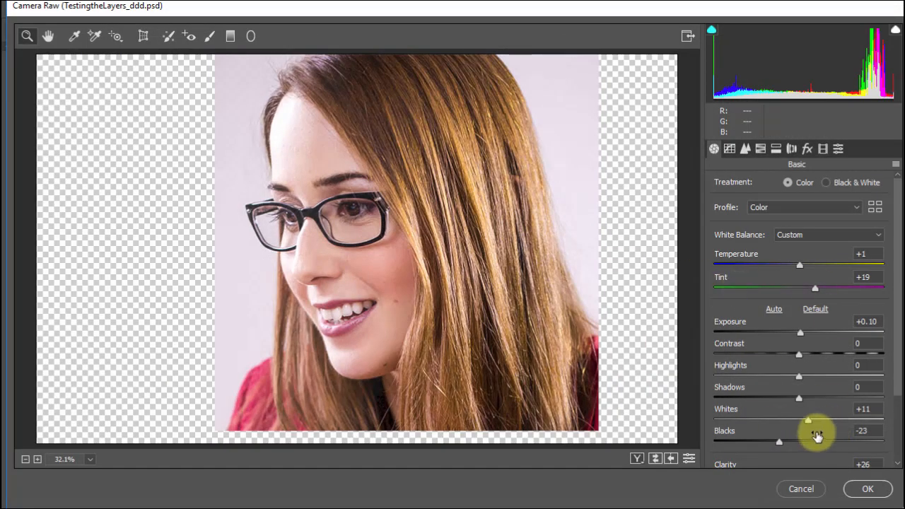
scroll(897, 381, down, 3)
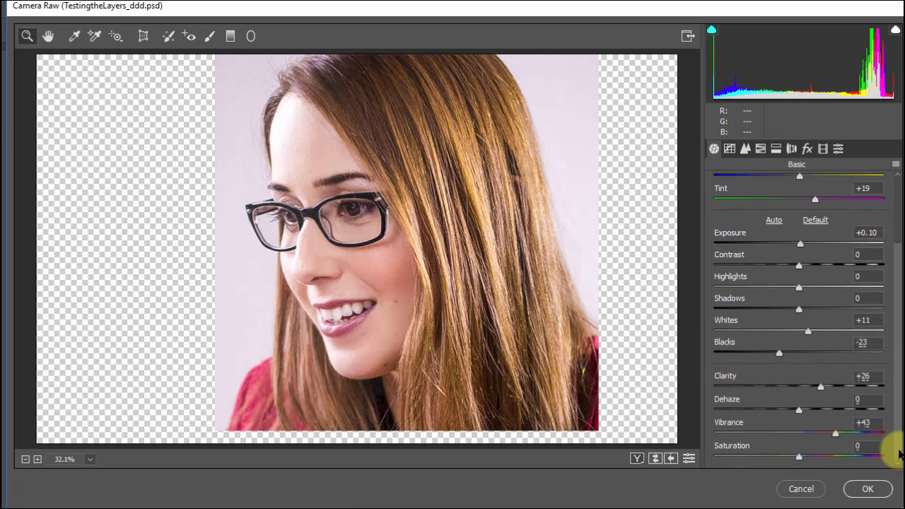
click(801, 489)
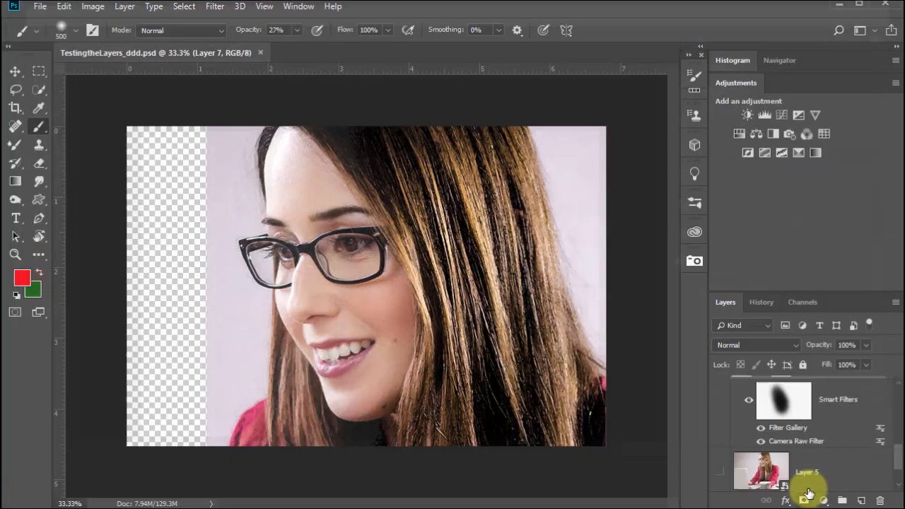
- Toggle the visibility of Layer 7's Camera Raw Filter off and on, then save the document
click(761, 441)
click(761, 442)
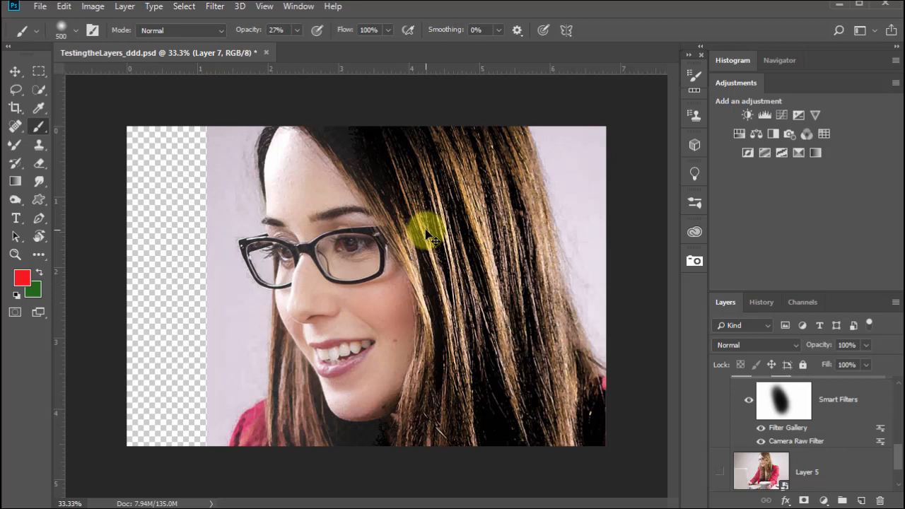
key(ctrl+s)
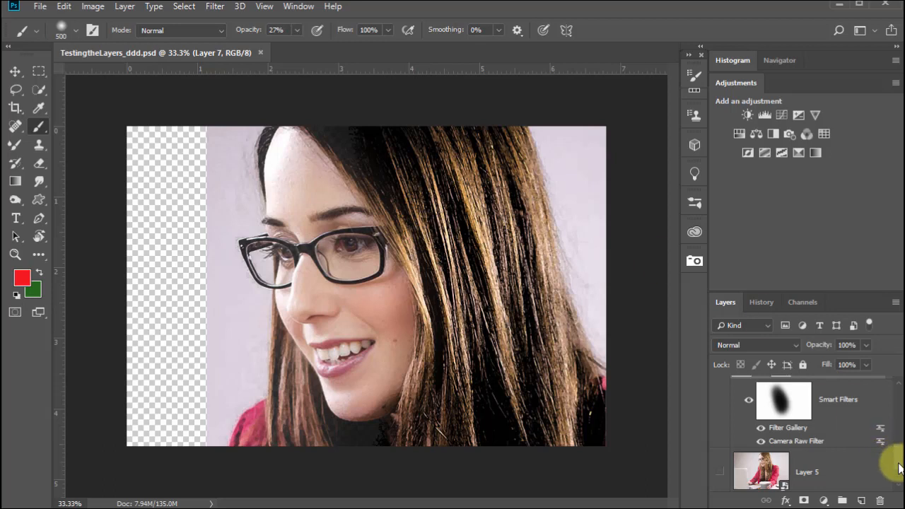
- Show Layer 5 and hide Layer 7 so the full photo of the woman at the desk is displayed
scroll(899, 468, down, 2)
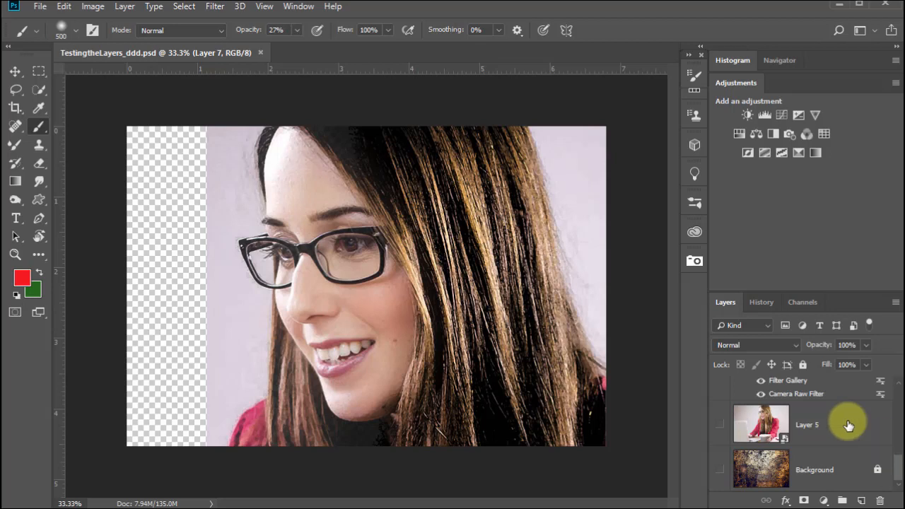
click(721, 424)
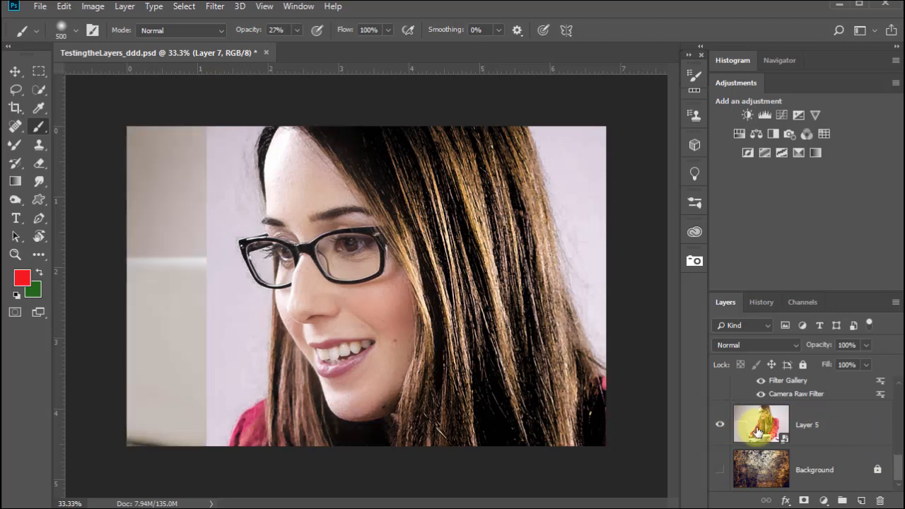
scroll(897, 453, up, 3)
scroll(896, 452, up, 4)
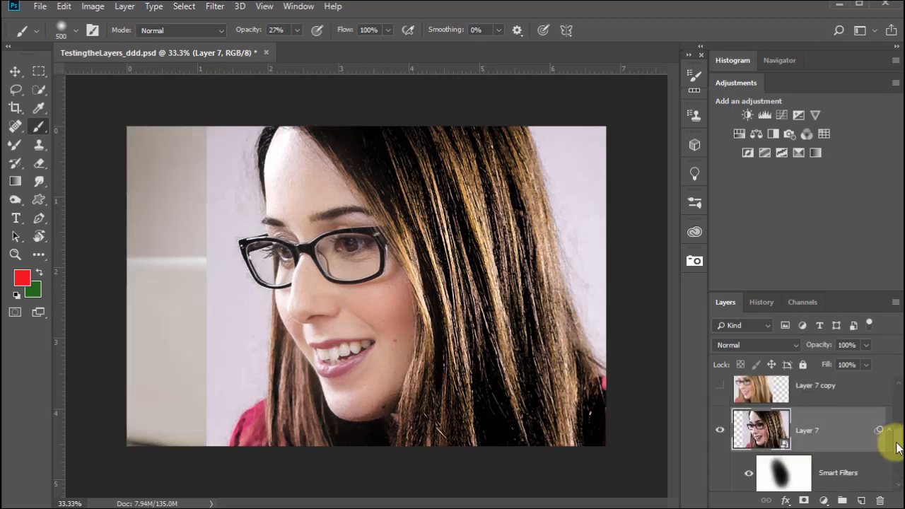
click(720, 483)
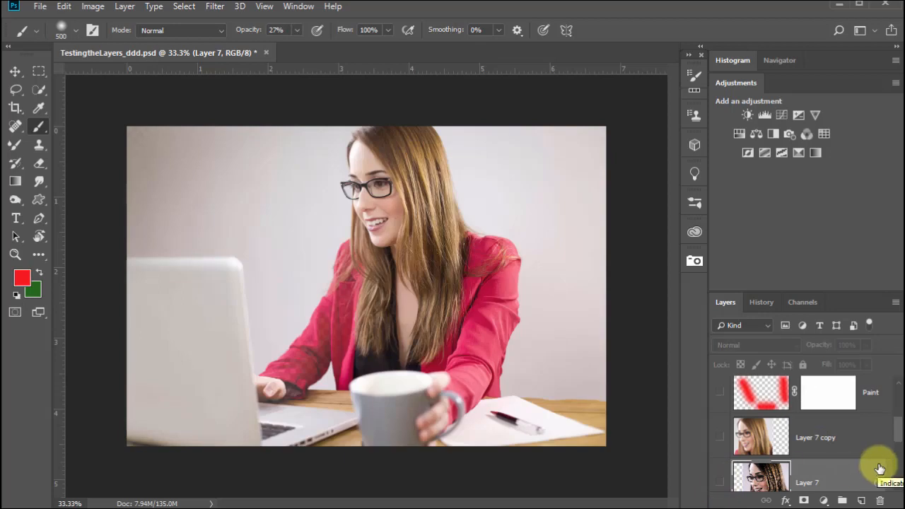
- Show the Background layer and hide Layer 5 to display only the grunge texture
scroll(892, 441, down, 4)
scroll(897, 460, down, 2)
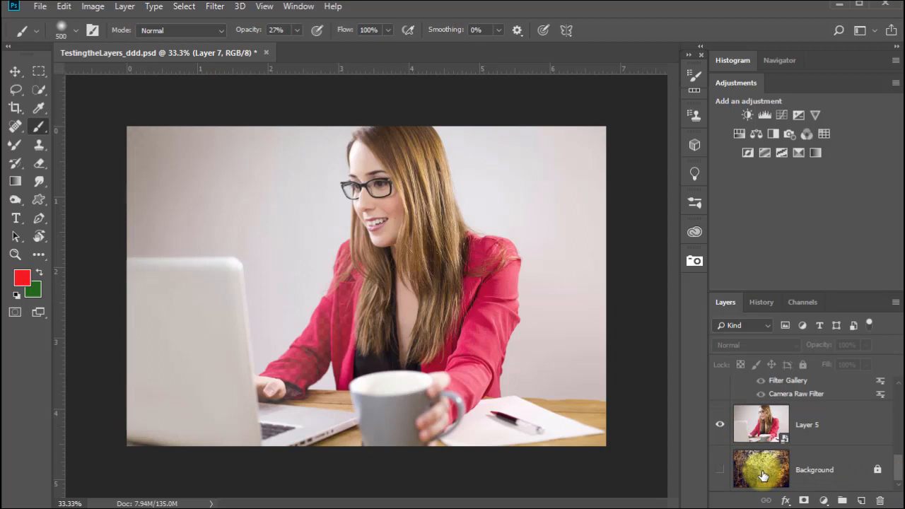
click(719, 470)
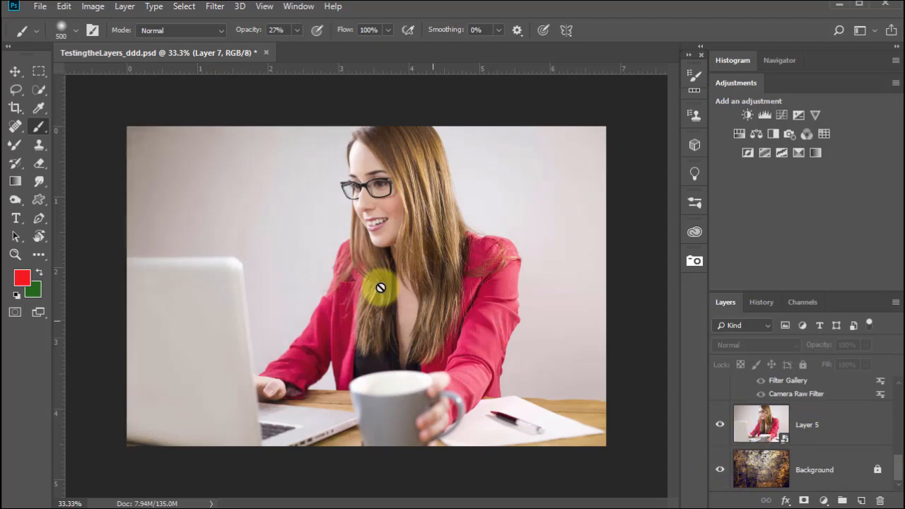
click(719, 425)
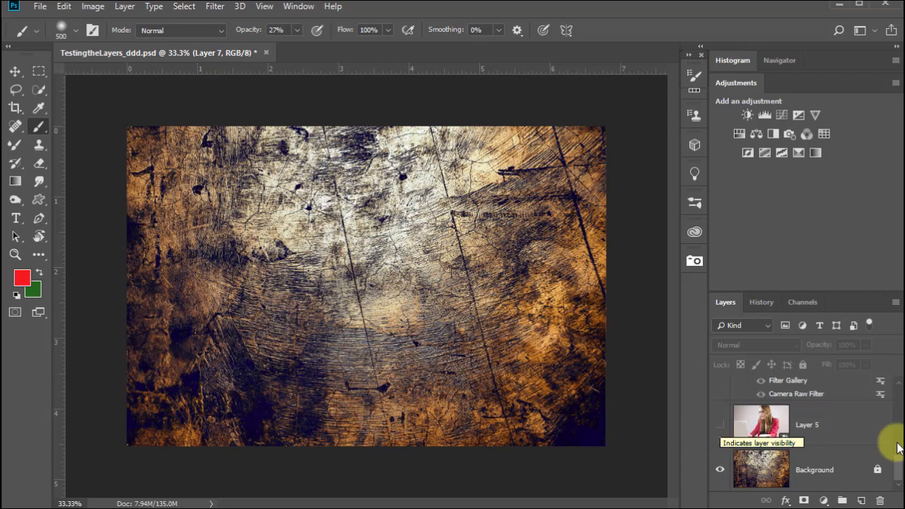
- Show the Paint layer with its red strokes, then show Layer 5 again beneath it
mouse_move(897, 469)
mouse_down()
mouse_move(894, 385)
mouse_move(896, 437)
mouse_move(894, 417)
mouse_up()
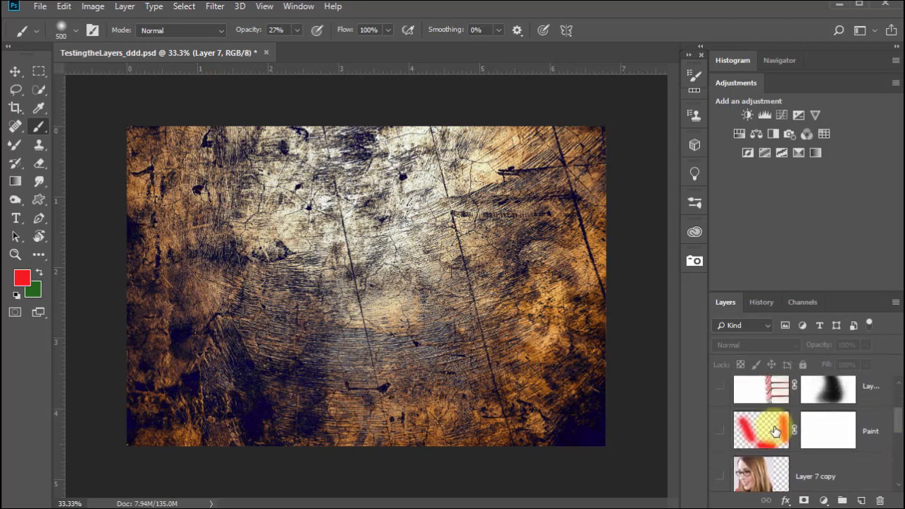
click(720, 432)
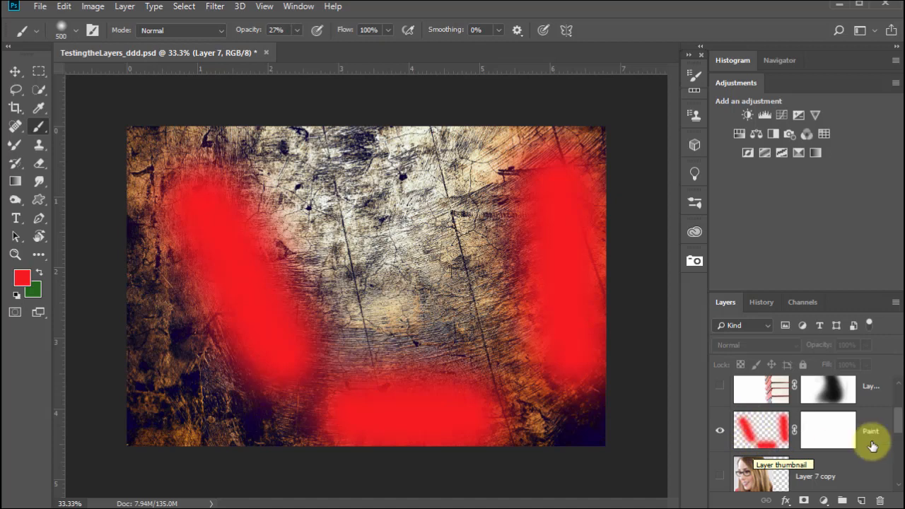
drag(899, 428, 900, 475)
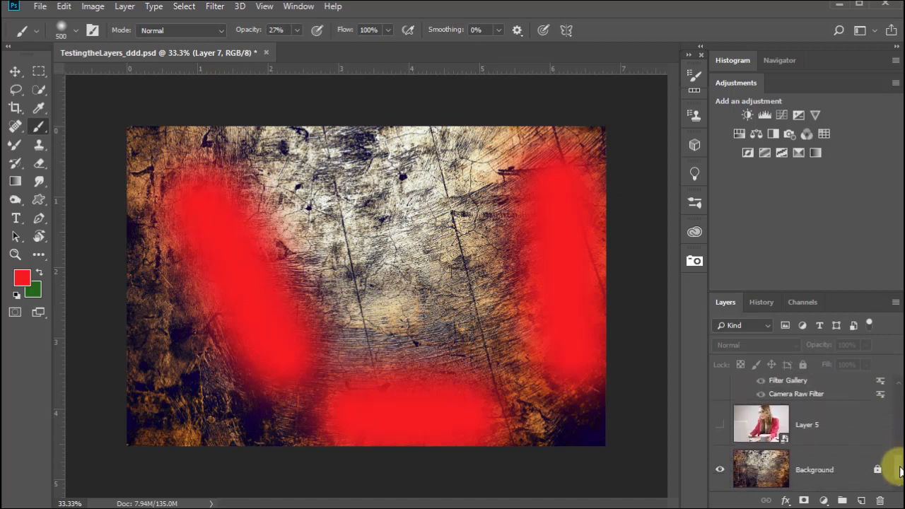
click(719, 427)
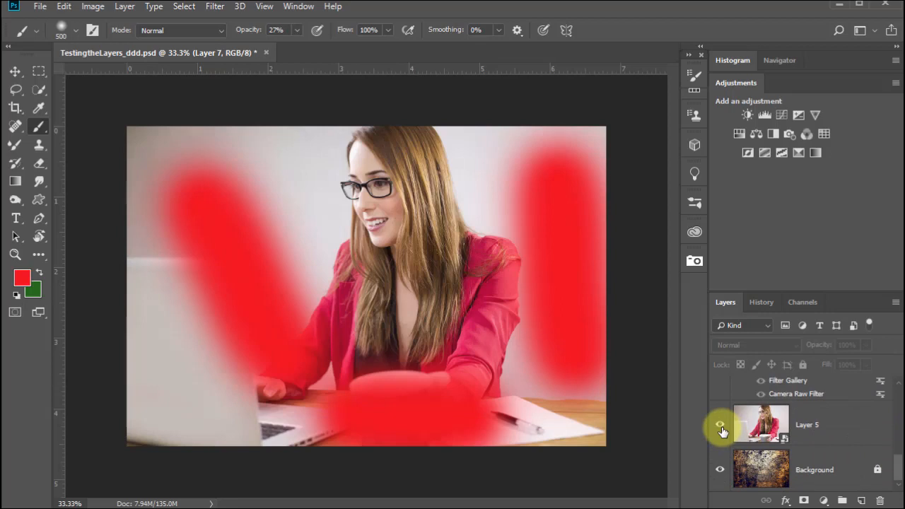
- Show the masked books layer directly above Paint, then delete the hidden duplicate of it below Group 1
drag(900, 471, 900, 413)
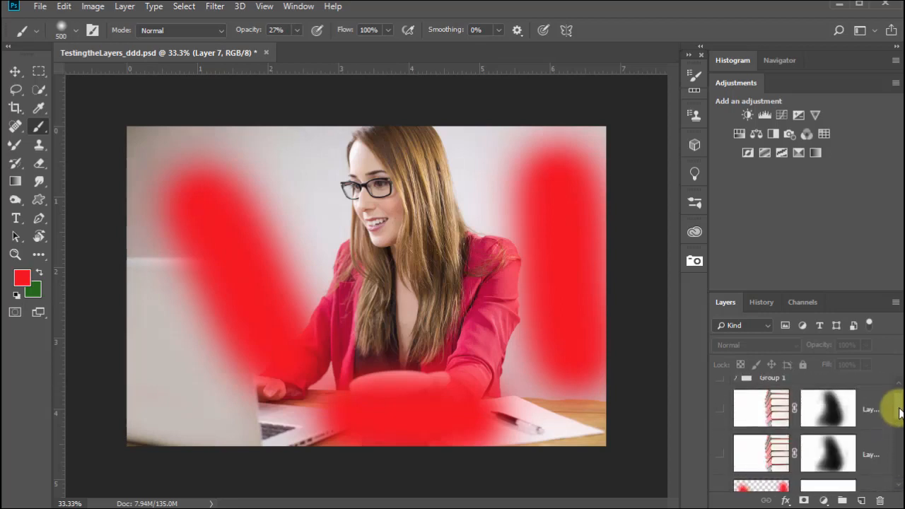
click(720, 454)
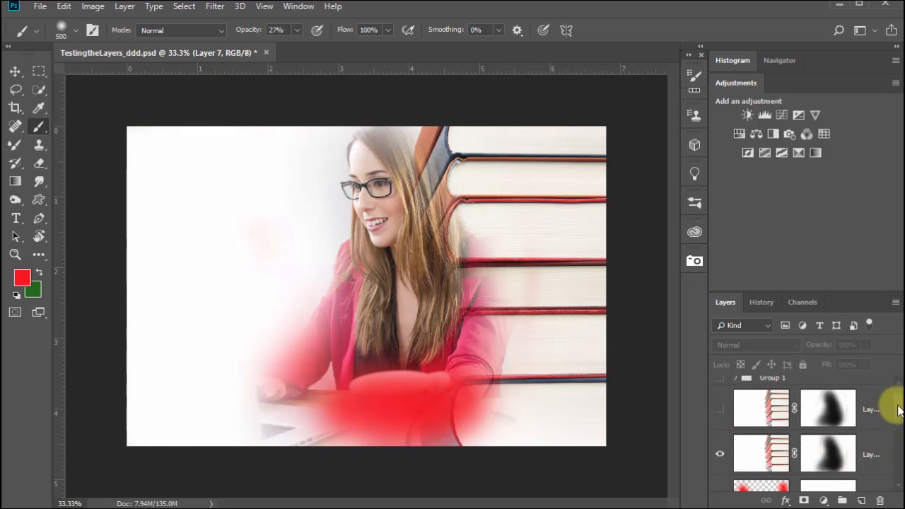
drag(897, 405, 896, 398)
click(759, 434)
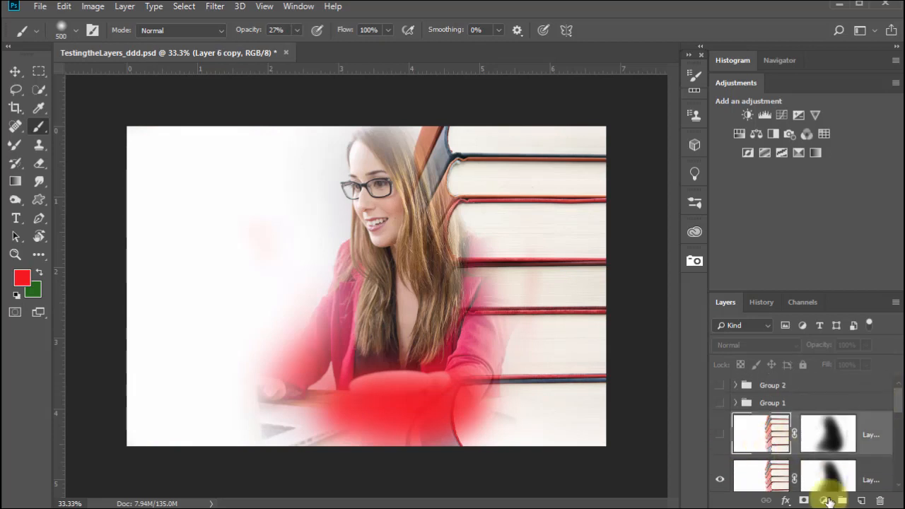
click(879, 501)
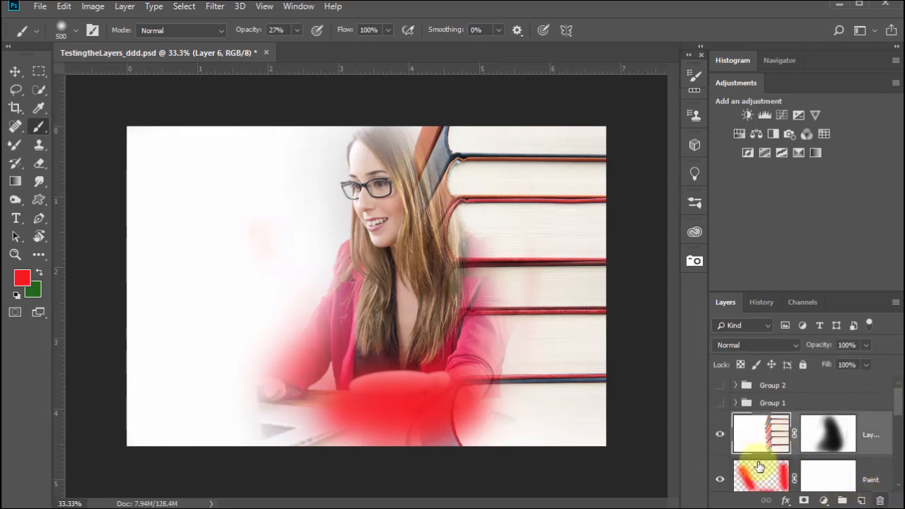
- Delete Layer 6's layer mask so the full books image covers the canvas
click(825, 433)
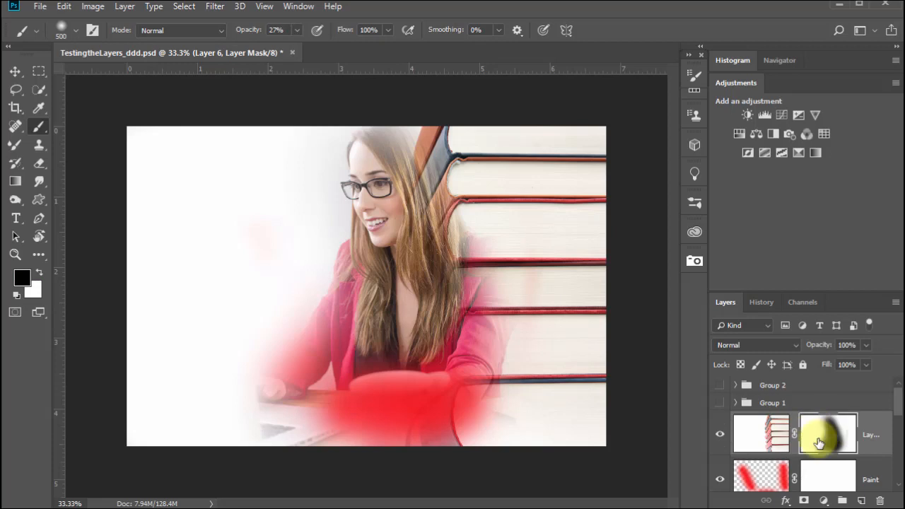
right_click(830, 430)
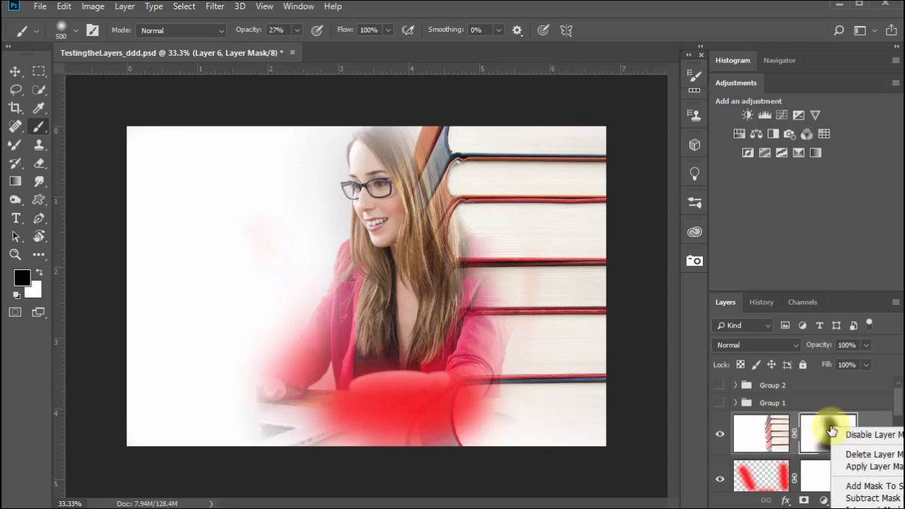
click(861, 454)
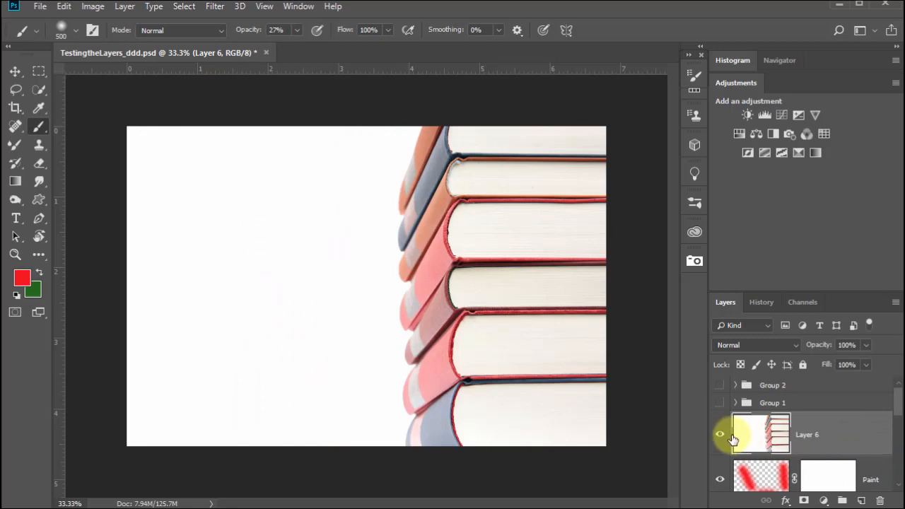
- Toggle Layer 6's visibility off and on to compare the books image with the layers beneath it
drag(892, 405, 897, 422)
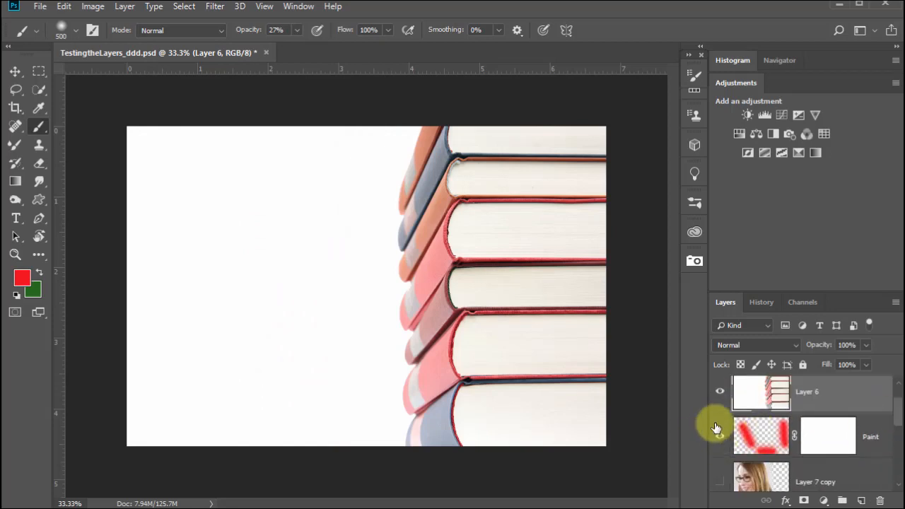
click(720, 392)
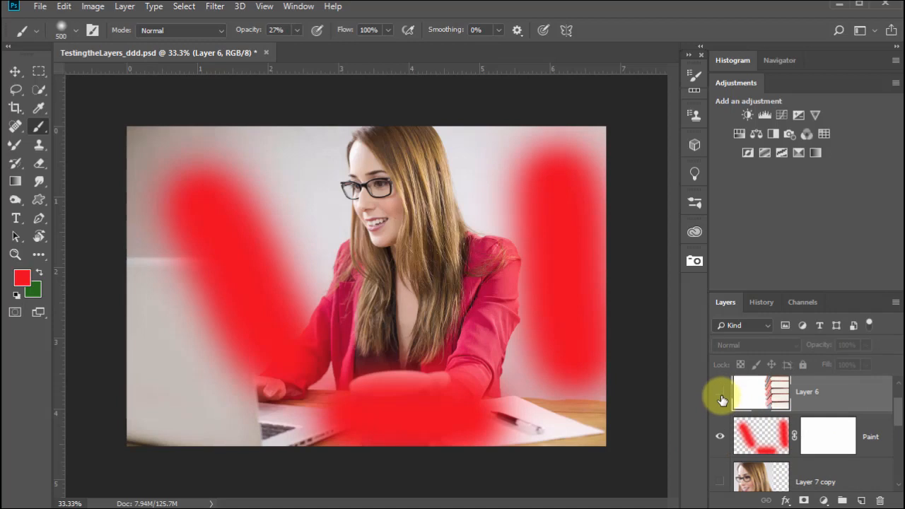
click(719, 391)
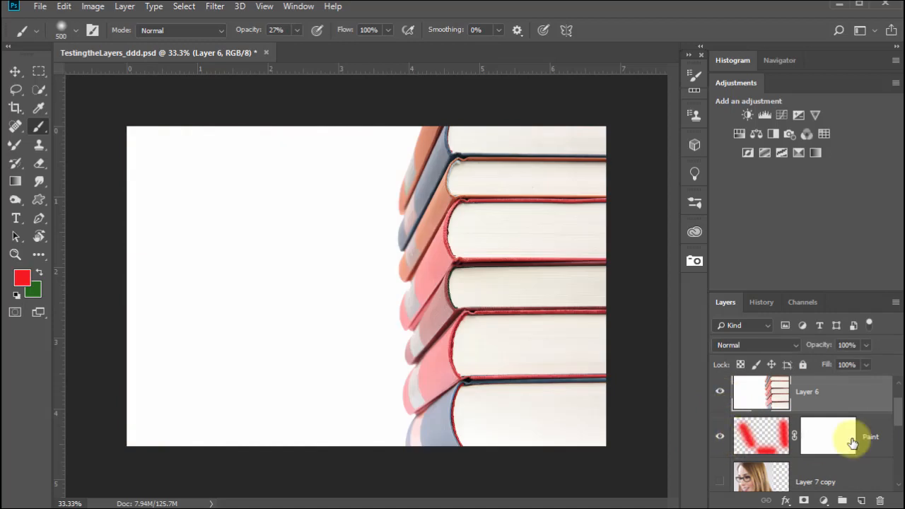
- Show Layer 7 copy and Layer 7 beneath the opaque books layer
scroll(883, 439, down, 2)
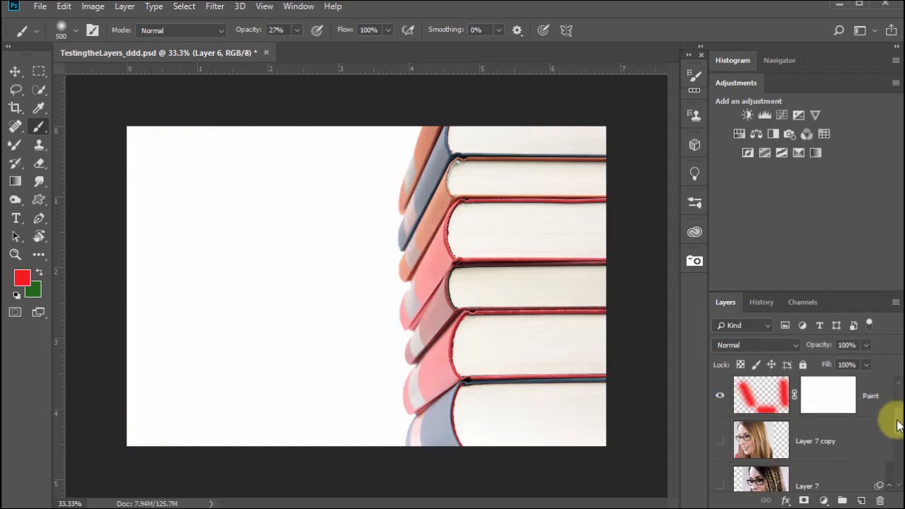
click(719, 426)
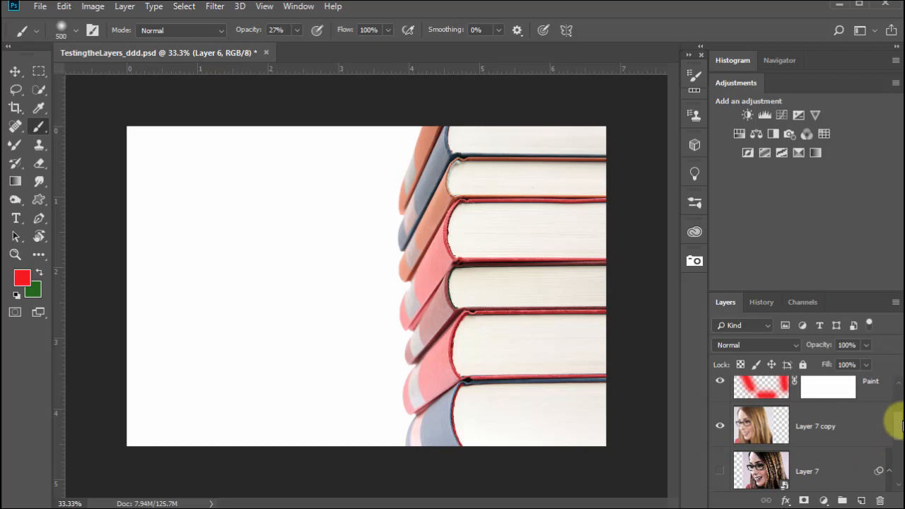
scroll(895, 427, down, 3)
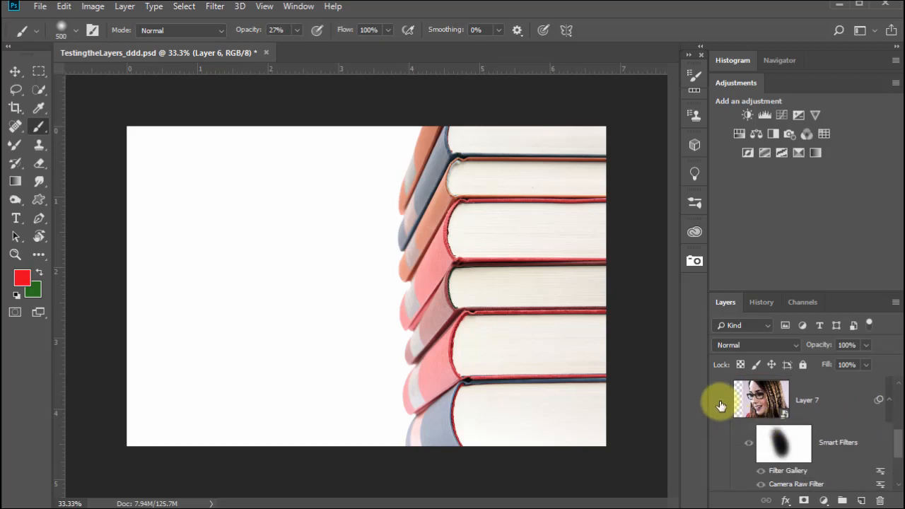
click(720, 402)
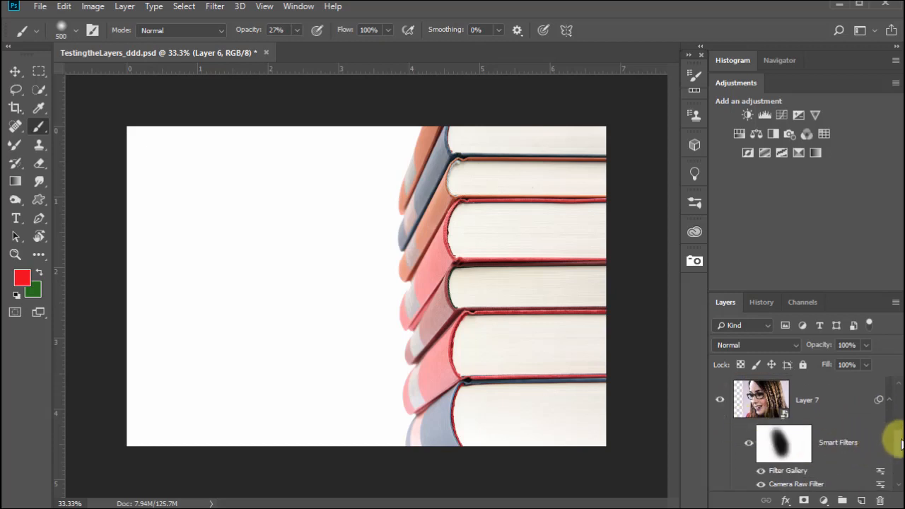
scroll(895, 438, down, 4)
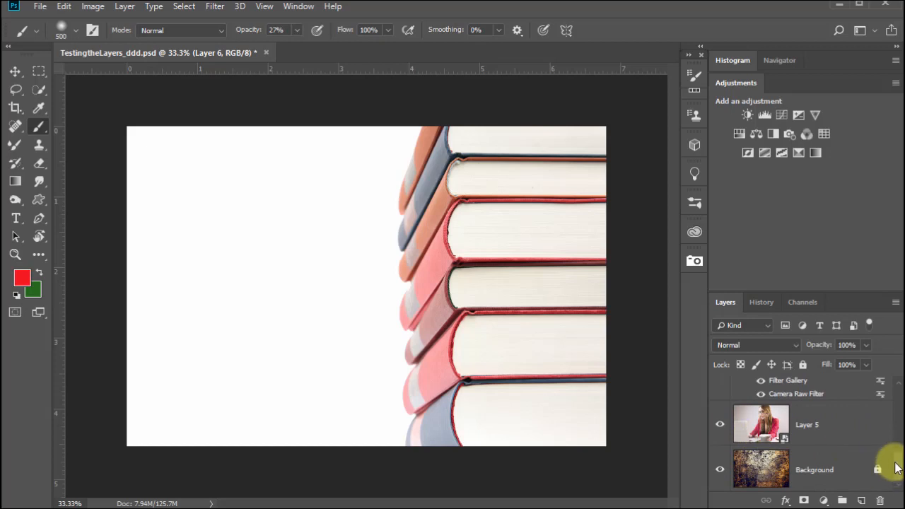
drag(895, 468, 893, 396)
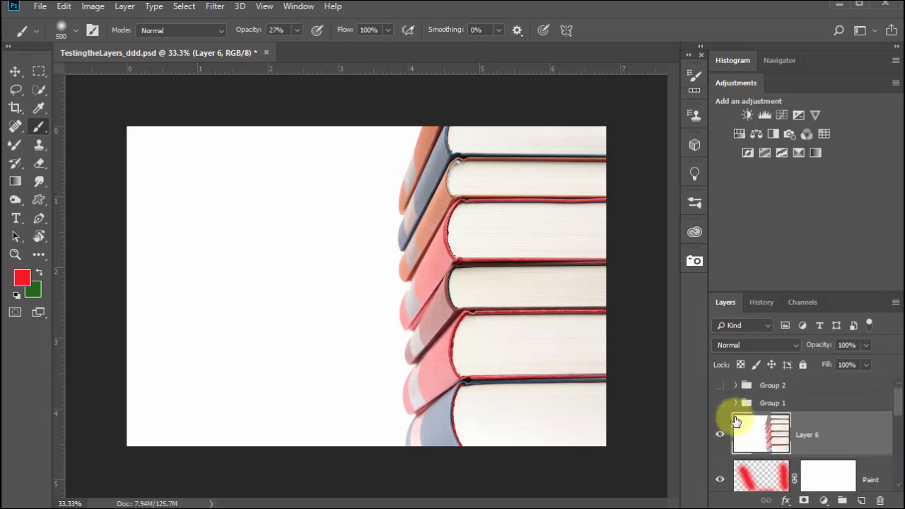
- Hide Layer 6 to view the stacked layers it covers, then show it again
click(719, 434)
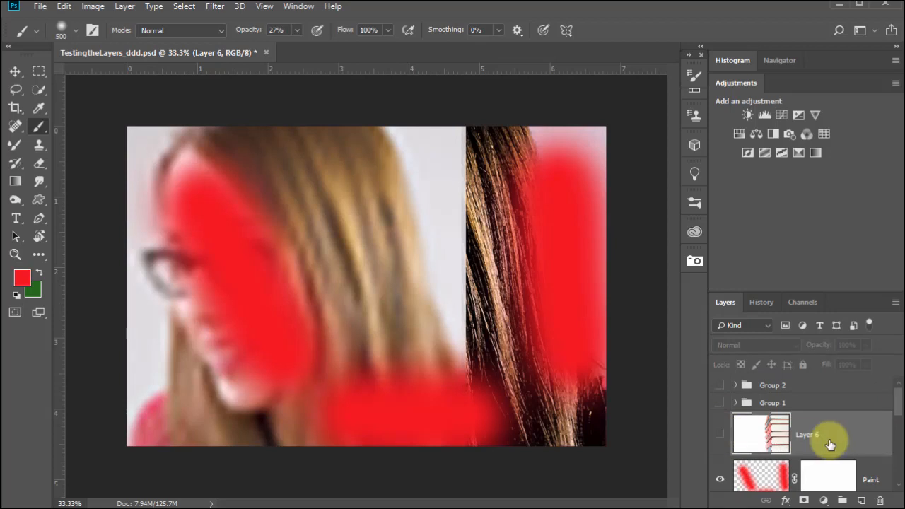
scroll(890, 424, down, 2)
scroll(899, 422, up, 2)
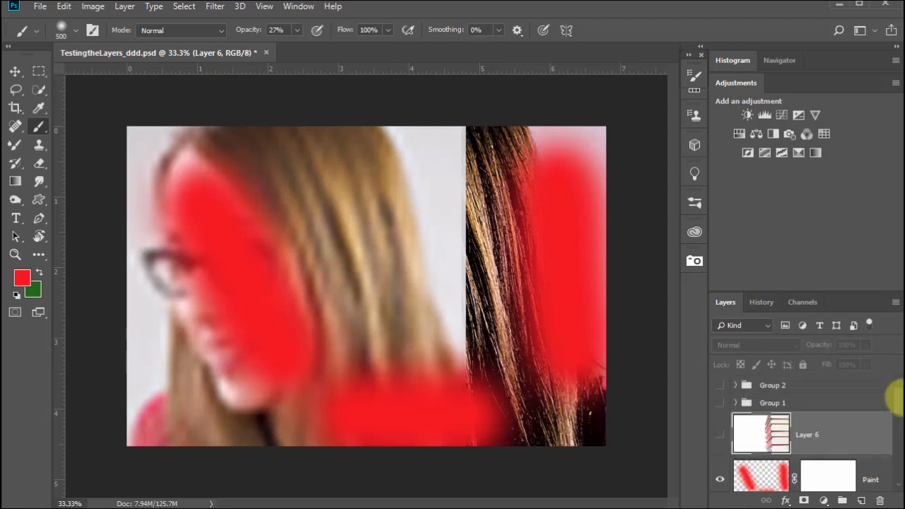
scroll(899, 422, down, 1)
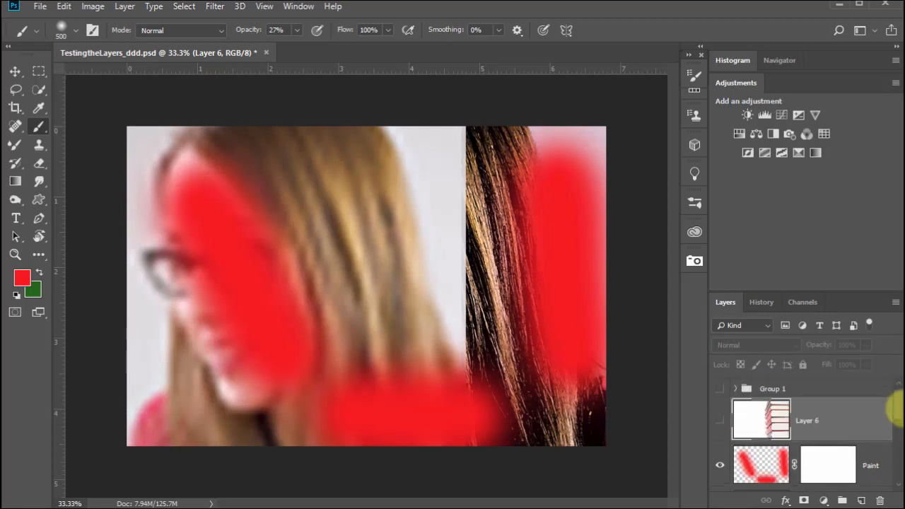
click(719, 421)
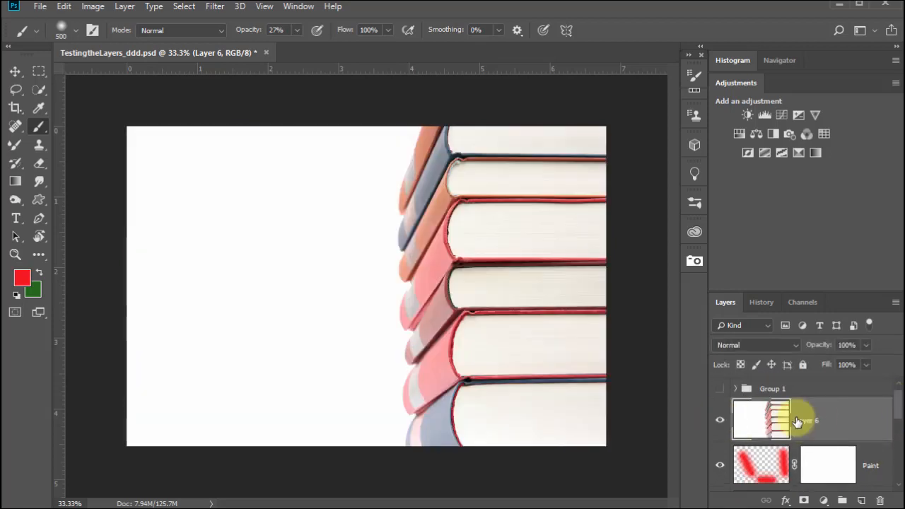
- Add a layer mask to Layer 6 and paint black over its middle at 27%, then at 100% brush opacity
click(803, 500)
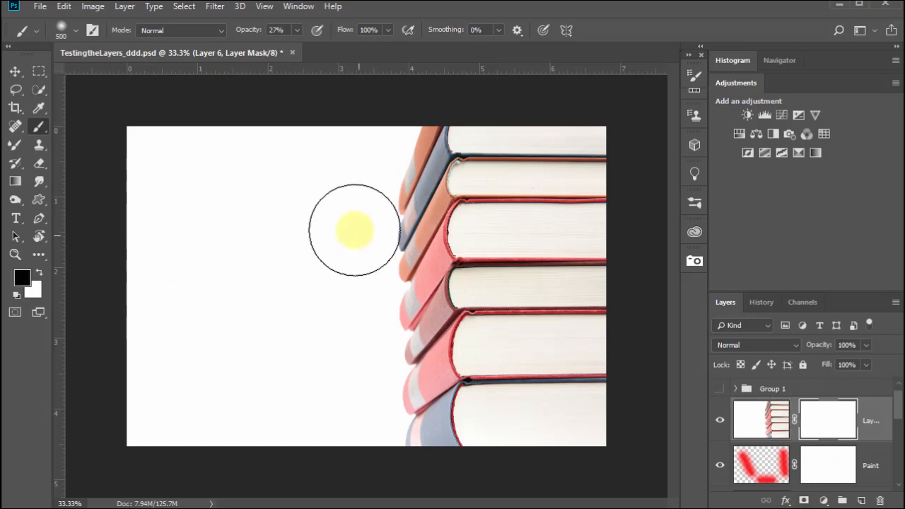
mouse_move(354, 230)
mouse_down()
mouse_move(375, 344)
mouse_move(400, 259)
mouse_move(287, 287)
mouse_move(360, 297)
mouse_move(219, 289)
mouse_move(311, 403)
mouse_up()
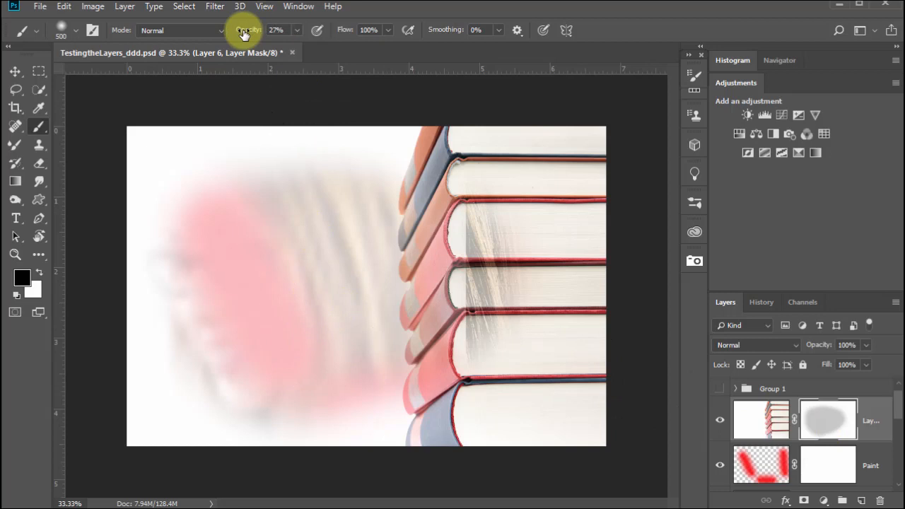
mouse_move(244, 29)
mouse_down()
mouse_move(292, 31)
mouse_move(249, 29)
mouse_up()
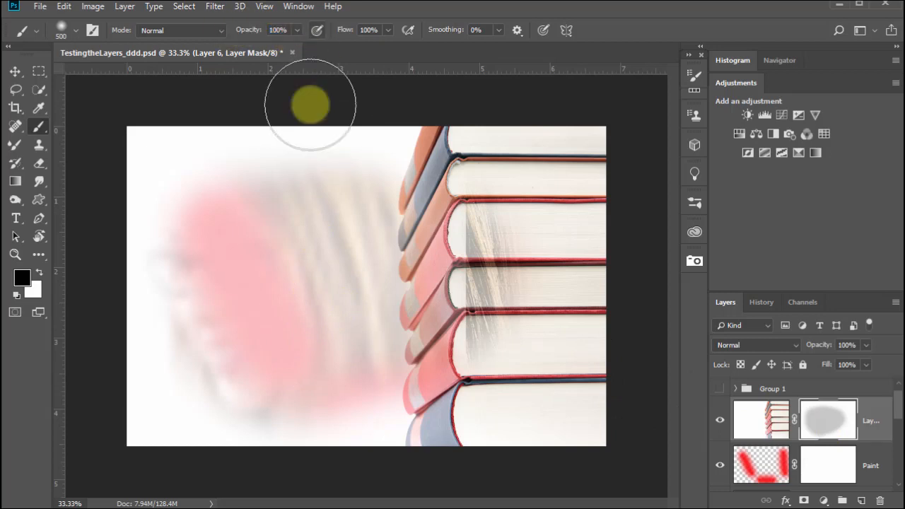
mouse_move(309, 101)
mouse_down()
mouse_move(283, 176)
mouse_move(309, 247)
mouse_move(233, 236)
mouse_move(263, 312)
mouse_move(330, 224)
mouse_move(334, 255)
mouse_move(427, 305)
mouse_move(442, 247)
mouse_move(400, 291)
mouse_move(409, 326)
mouse_move(293, 228)
mouse_move(268, 245)
mouse_up()
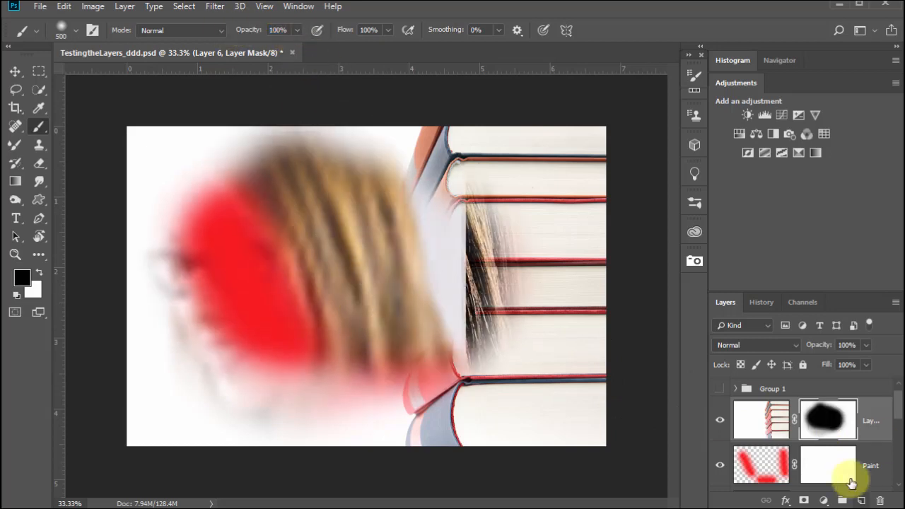
- Hide Layer 7 copy and Layer 7 so Layer 5's woman at the desk shows through the mask
scroll(892, 413, down, 3)
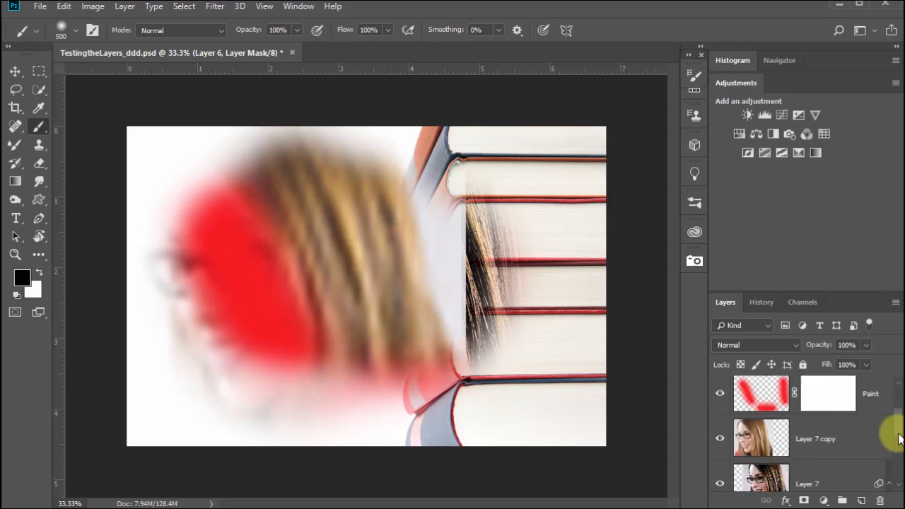
click(719, 441)
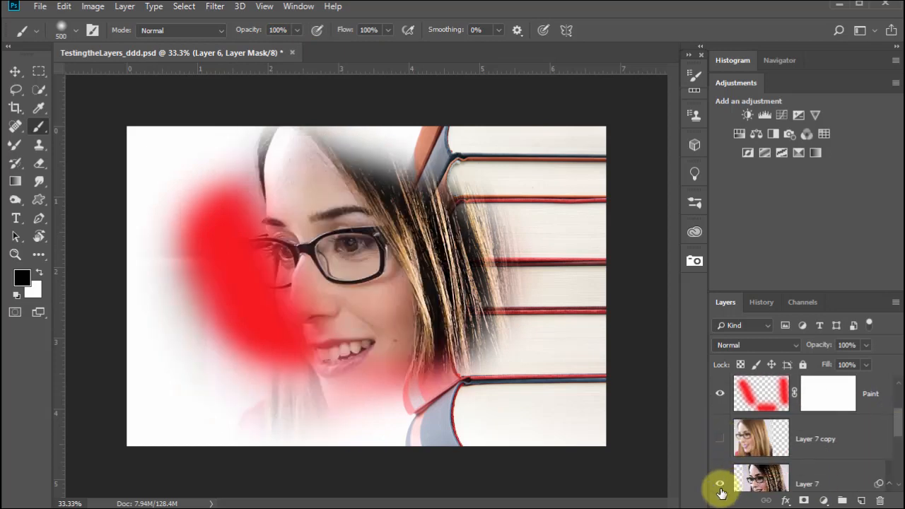
click(720, 484)
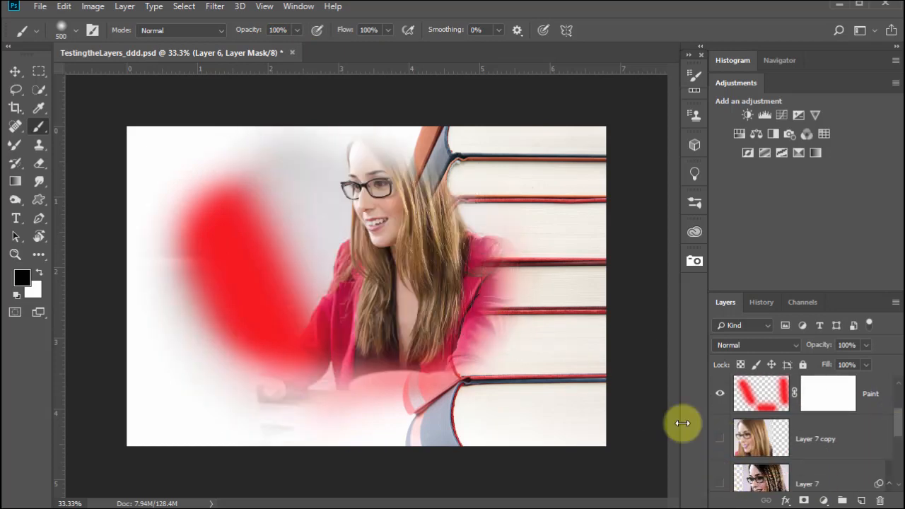
scroll(899, 437, down, 2)
scroll(899, 437, down, 4)
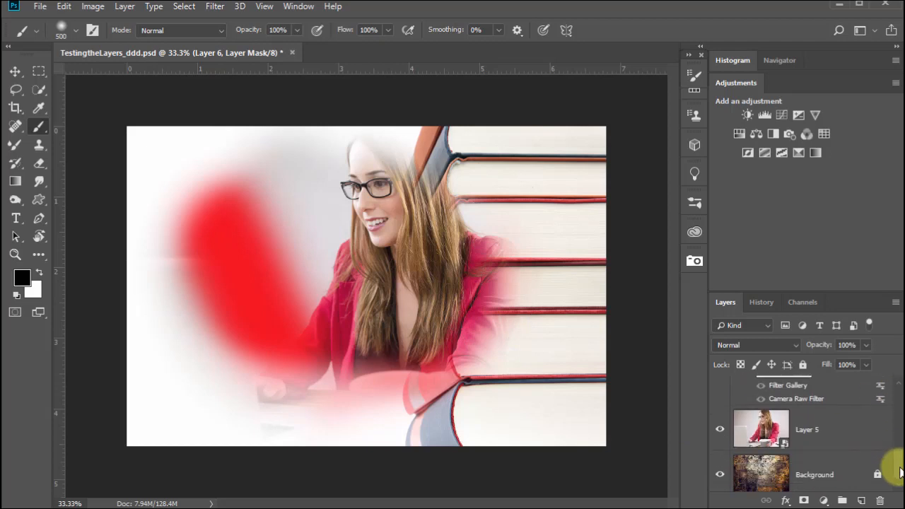
scroll(899, 466, up, 5)
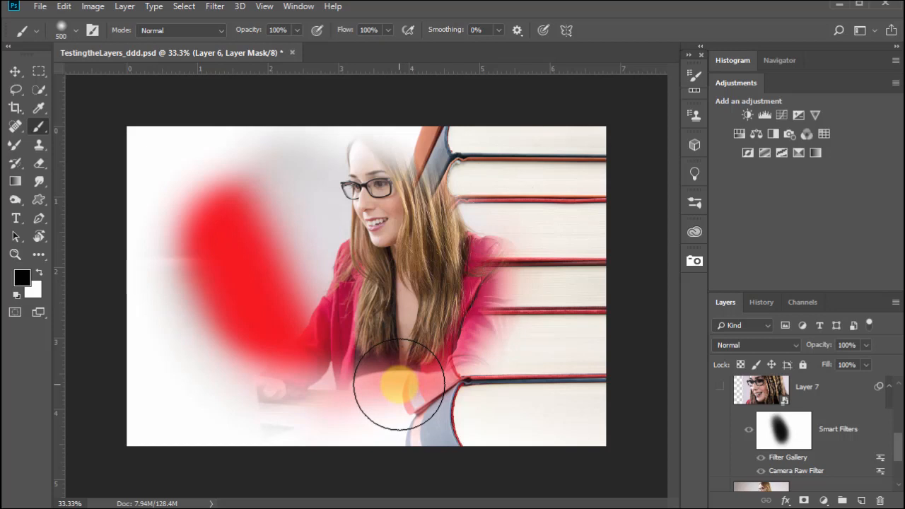
- Paint Layer 6's mask white to bring back the books image, then paint black over the woman to reveal her
key(x)
mouse_move(263, 188)
mouse_down()
mouse_move(276, 311)
mouse_move(240, 267)
mouse_move(291, 286)
mouse_move(178, 219)
mouse_move(359, 193)
mouse_move(292, 306)
mouse_move(425, 319)
mouse_move(401, 267)
mouse_move(299, 335)
mouse_move(438, 400)
mouse_move(360, 381)
mouse_move(252, 394)
mouse_move(485, 227)
mouse_move(519, 298)
mouse_move(596, 256)
mouse_move(611, 273)
mouse_move(564, 193)
mouse_move(574, 203)
mouse_move(588, 183)
mouse_move(514, 403)
mouse_move(483, 416)
mouse_move(402, 406)
mouse_move(321, 365)
mouse_move(334, 389)
mouse_move(309, 375)
mouse_move(340, 375)
mouse_up()
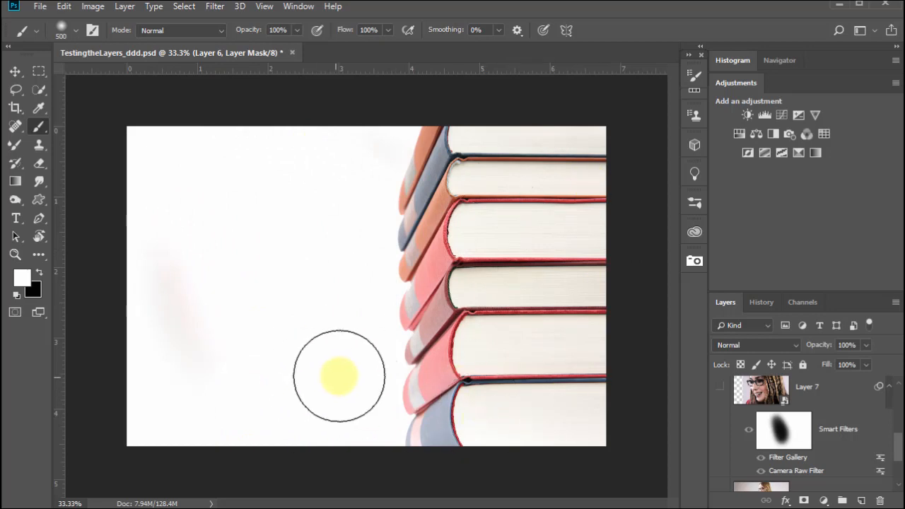
key(x)
mouse_move(352, 242)
mouse_down()
mouse_move(385, 296)
mouse_move(335, 264)
mouse_move(377, 201)
mouse_move(365, 205)
mouse_move(395, 174)
mouse_move(406, 185)
mouse_move(403, 332)
mouse_move(390, 353)
mouse_up()
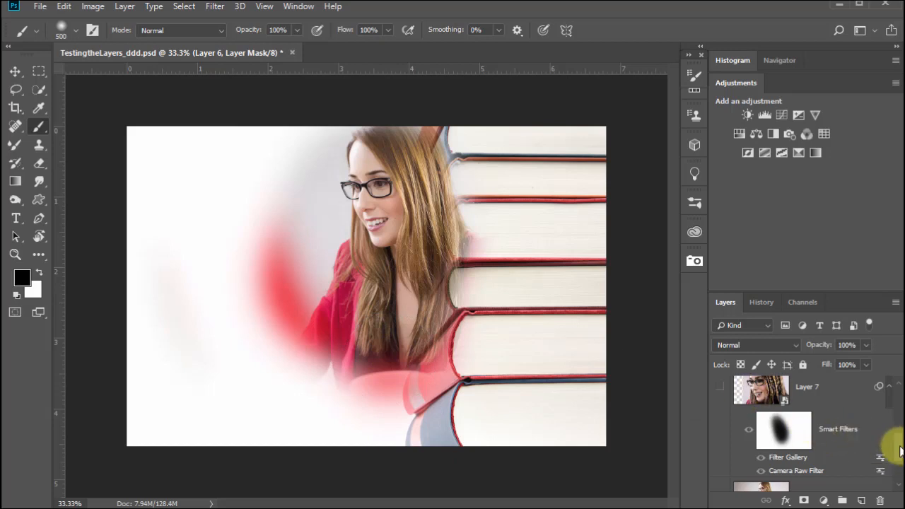
- Review the layer stack from Layer 6 down to the Background and select Layer 5
scroll(889, 424, up, 5)
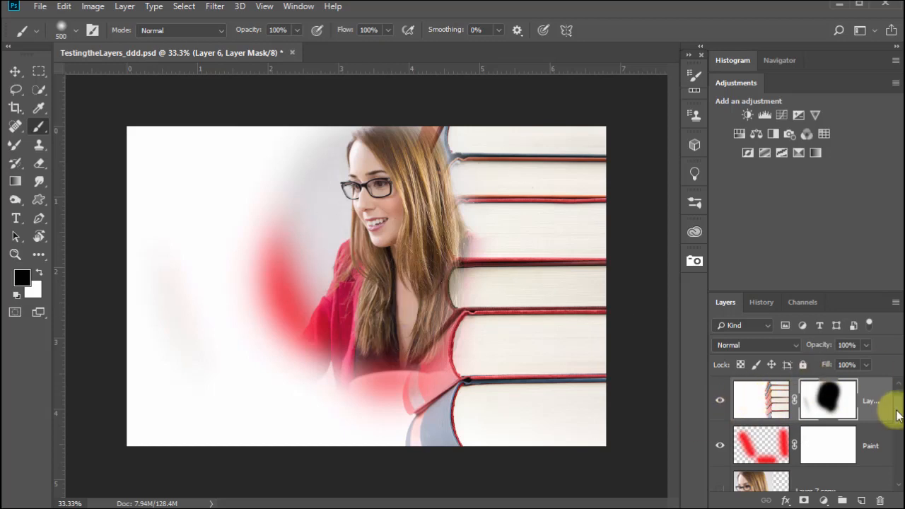
drag(893, 403, 902, 472)
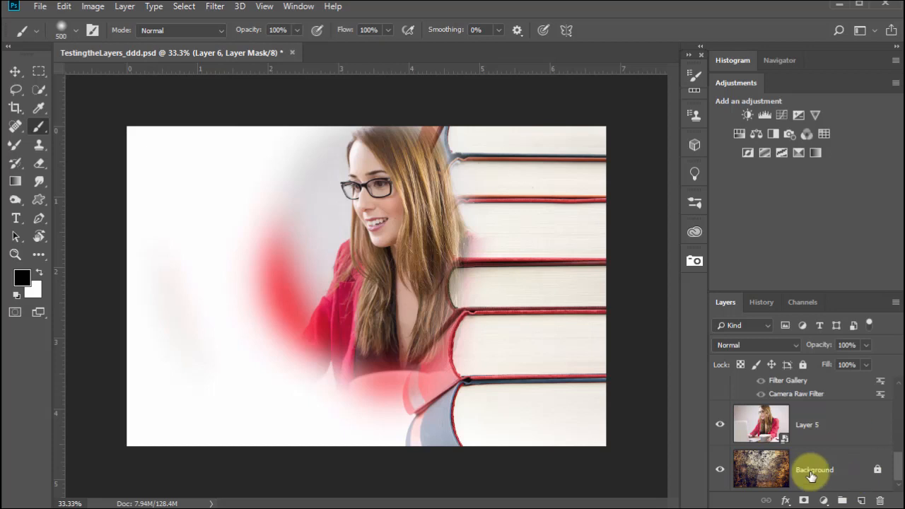
click(764, 426)
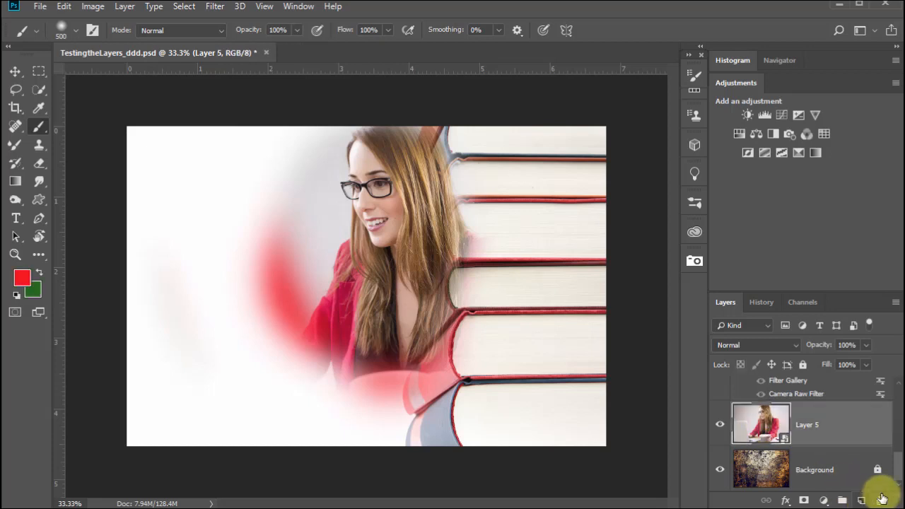
drag(897, 472, 884, 398)
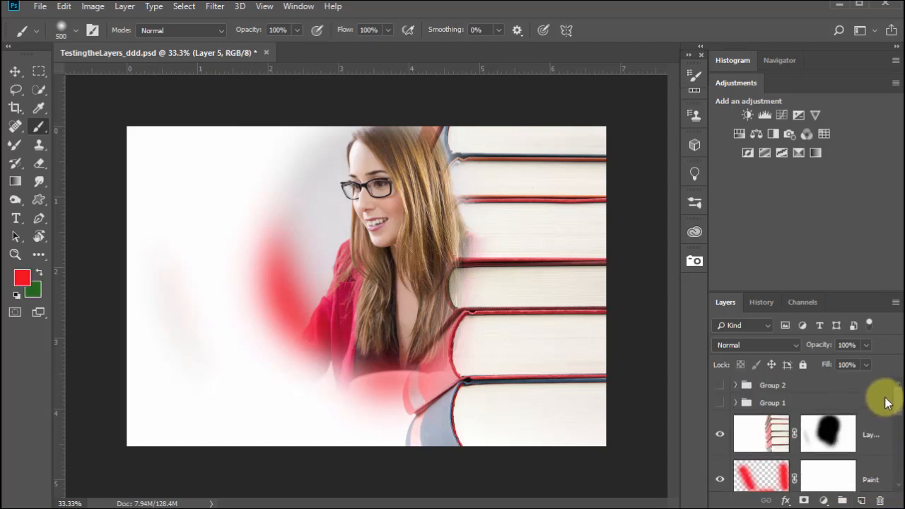
- Add a new empty layer directly above Layer 6 and paint soft green spots on both sides of the woman and over her face
click(773, 437)
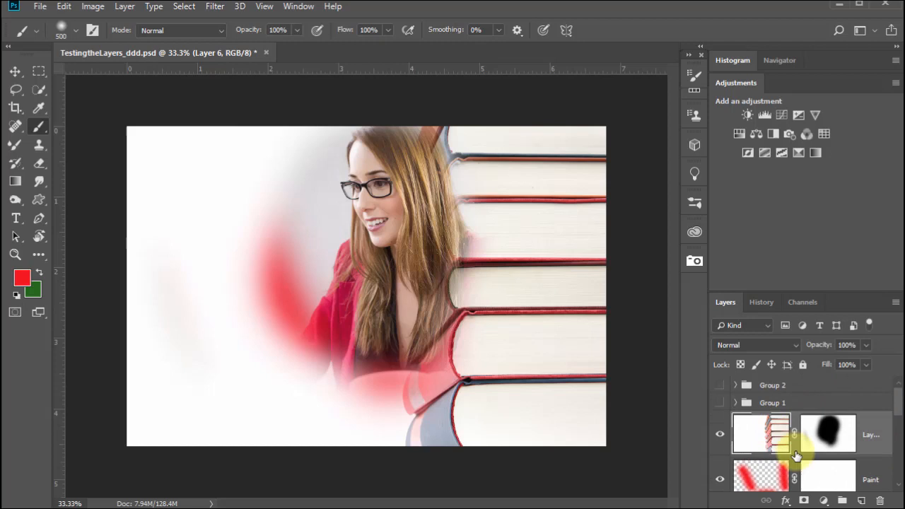
click(860, 500)
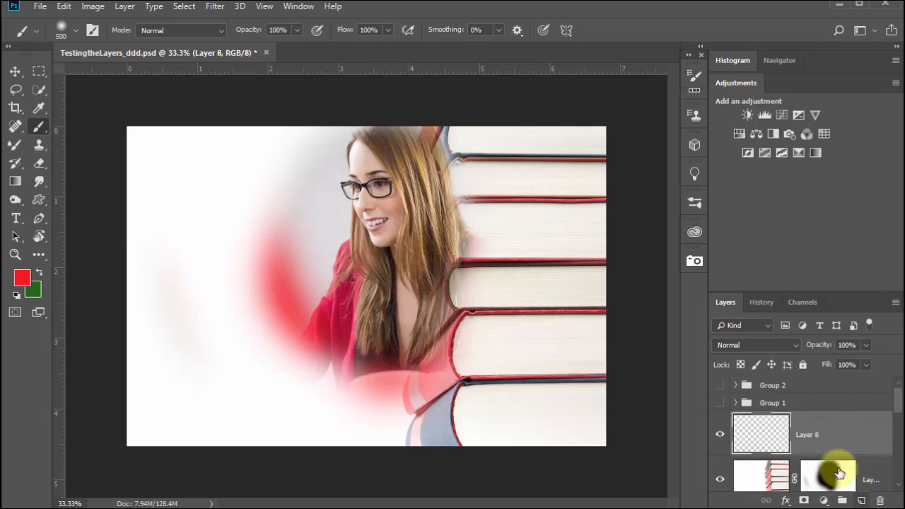
click(39, 270)
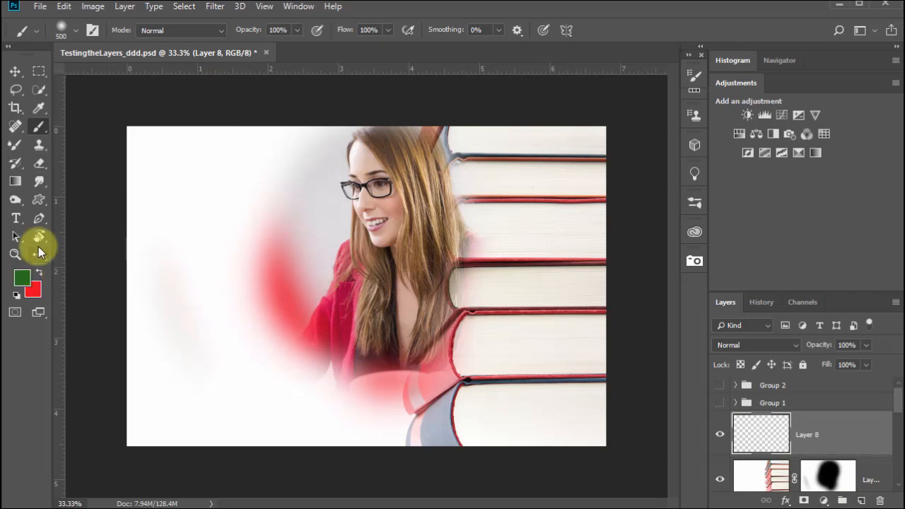
mouse_move(210, 206)
mouse_down()
mouse_move(198, 259)
mouse_move(213, 268)
mouse_up()
drag(554, 276, 555, 364)
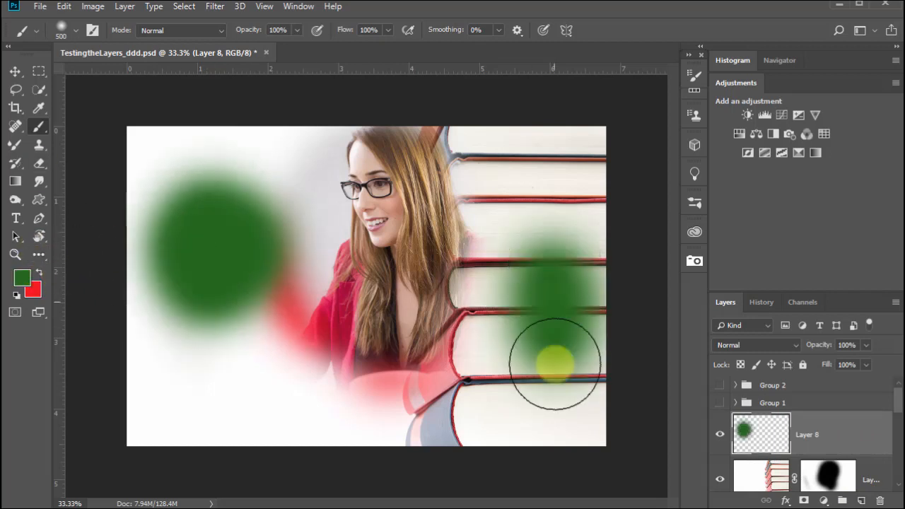
click(530, 188)
click(344, 181)
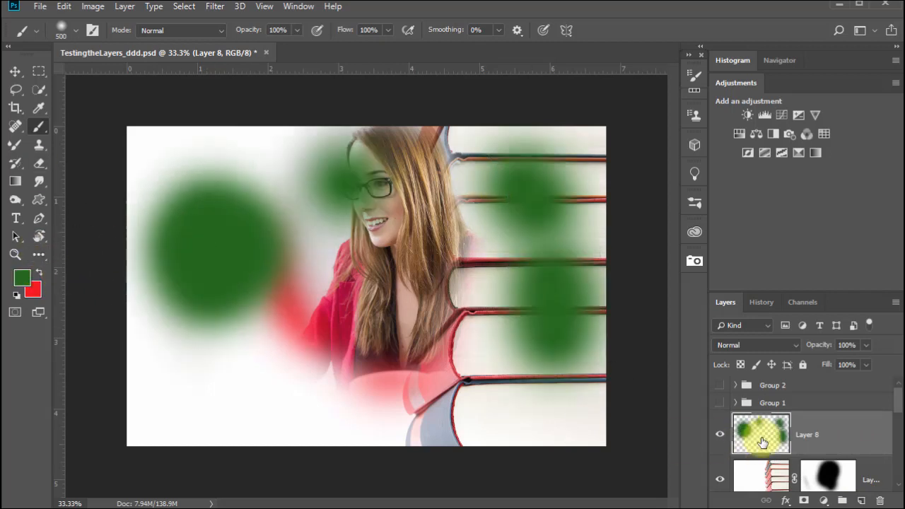
- Toggle Layer 8's visibility off and on, then select the whole canvas and delete the green paint from that layer
click(715, 442)
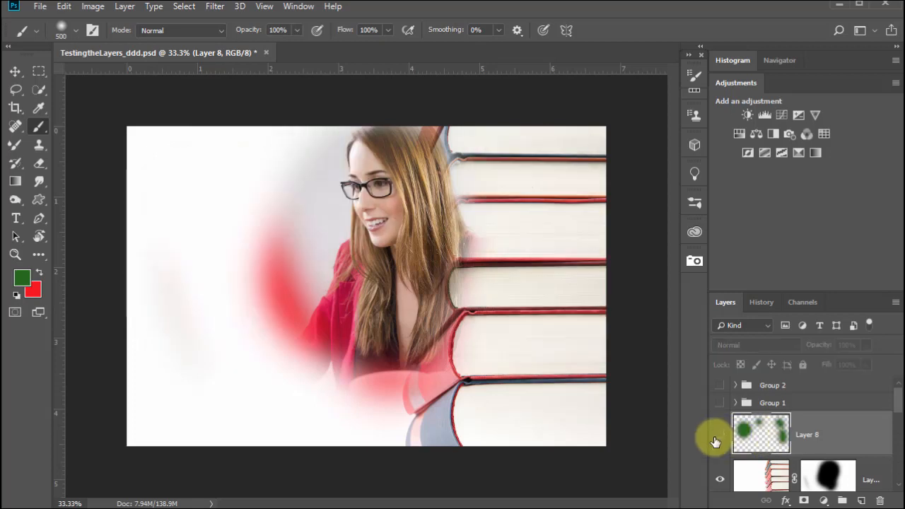
click(718, 435)
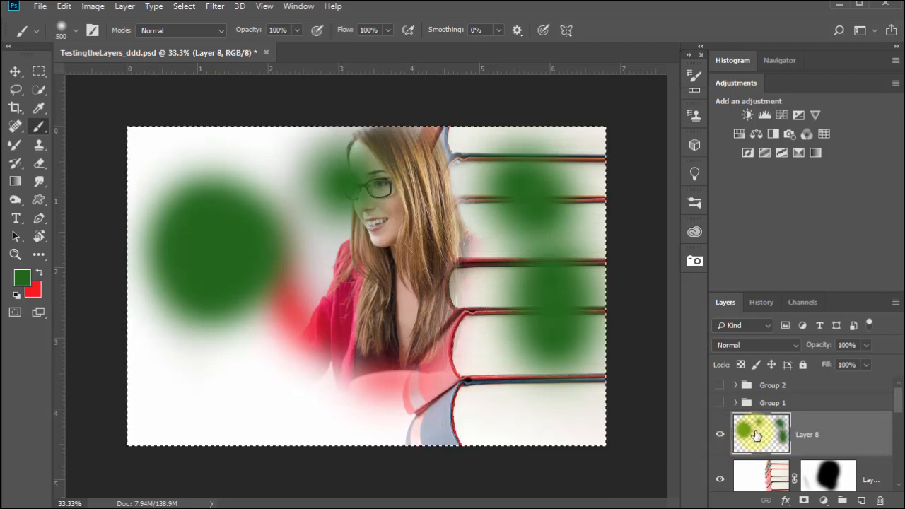
key(Delete)
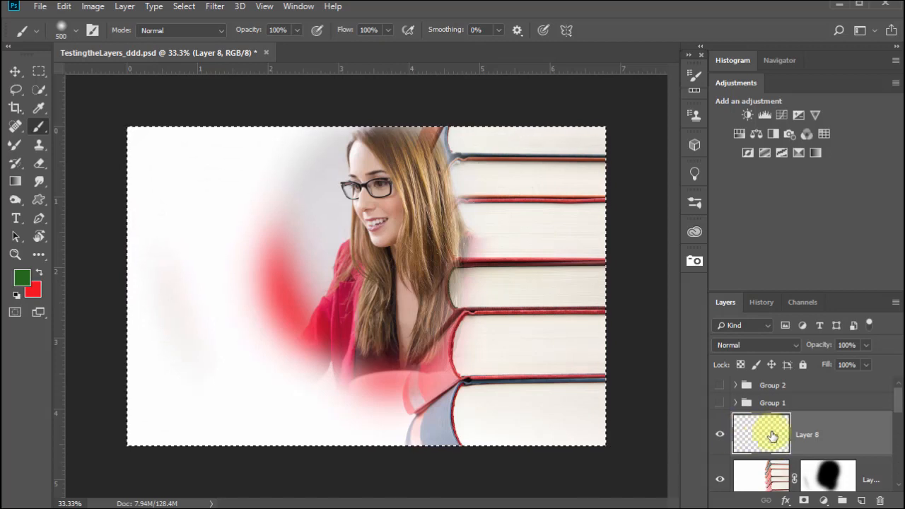